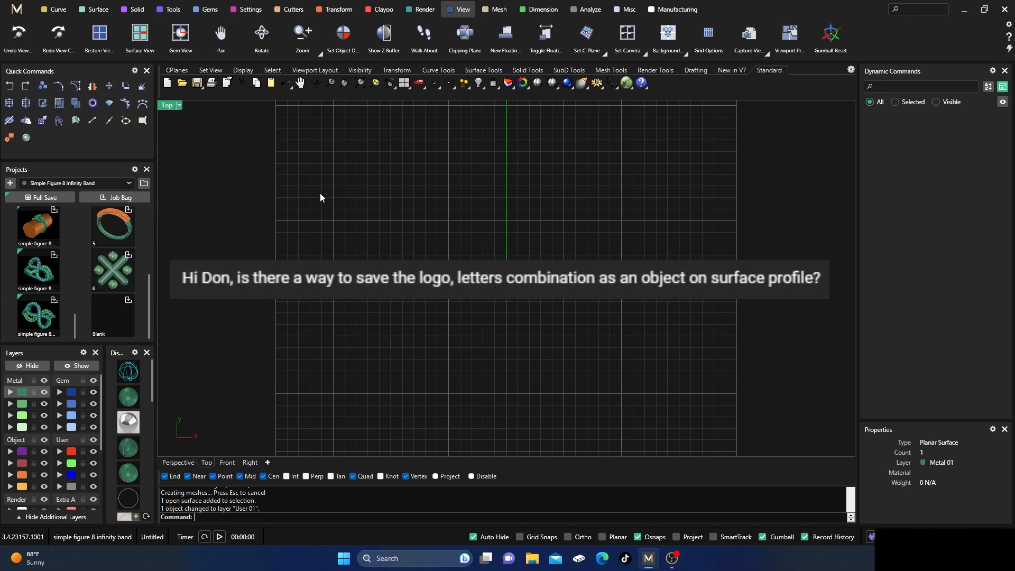
Step: Delete the planar surface that shows the viewer's question
click(139, 11)
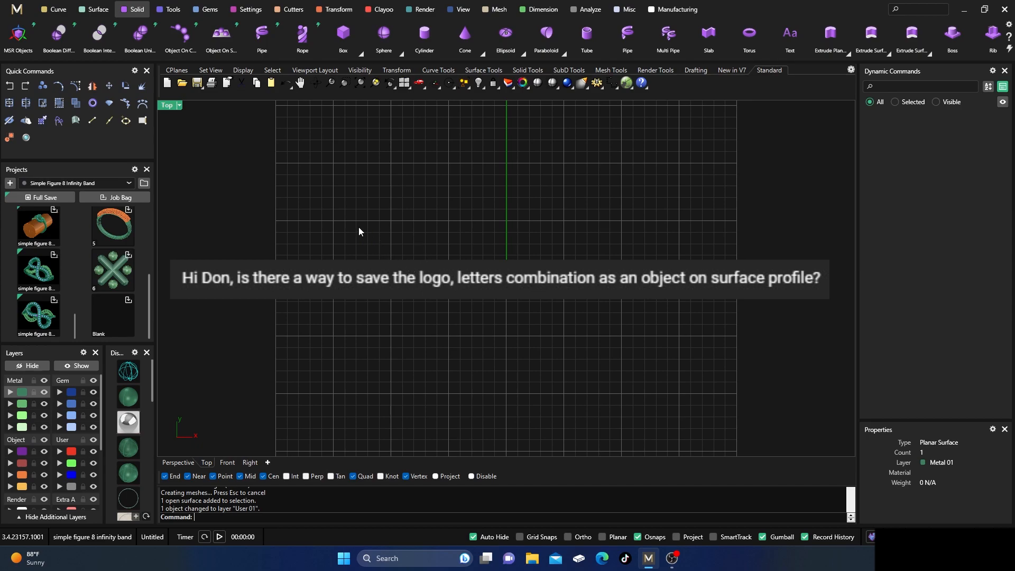
click(407, 272)
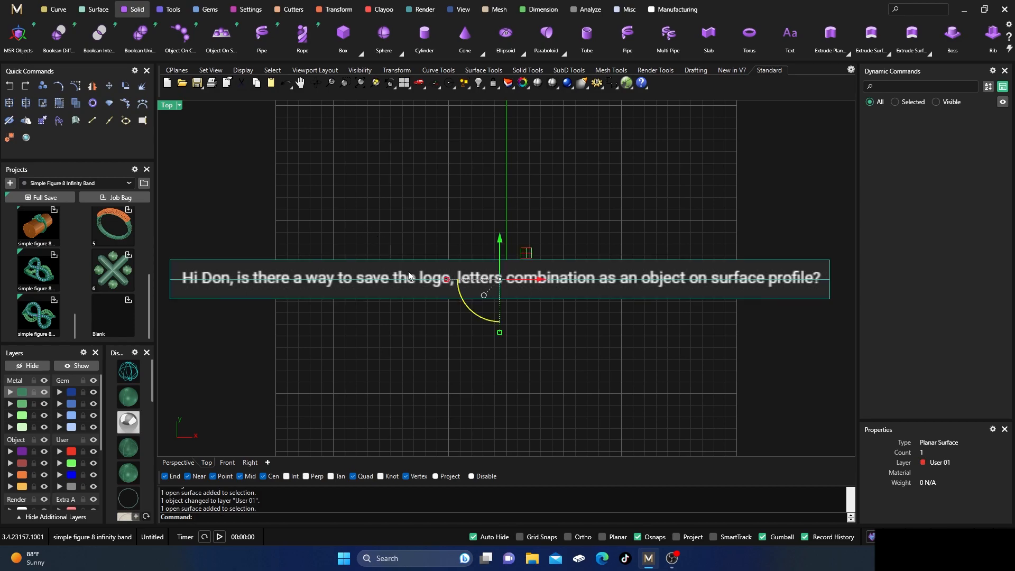
key(Delete)
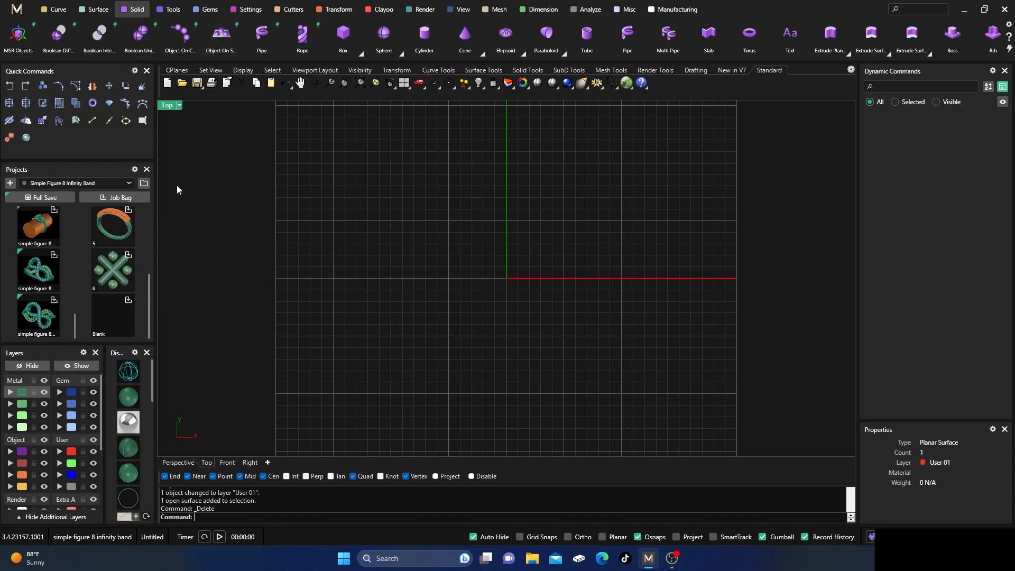
Step: Load the saved crossed-bars ornament (item 6) from the current project and delete its two diagonal construction curves
click(119, 274)
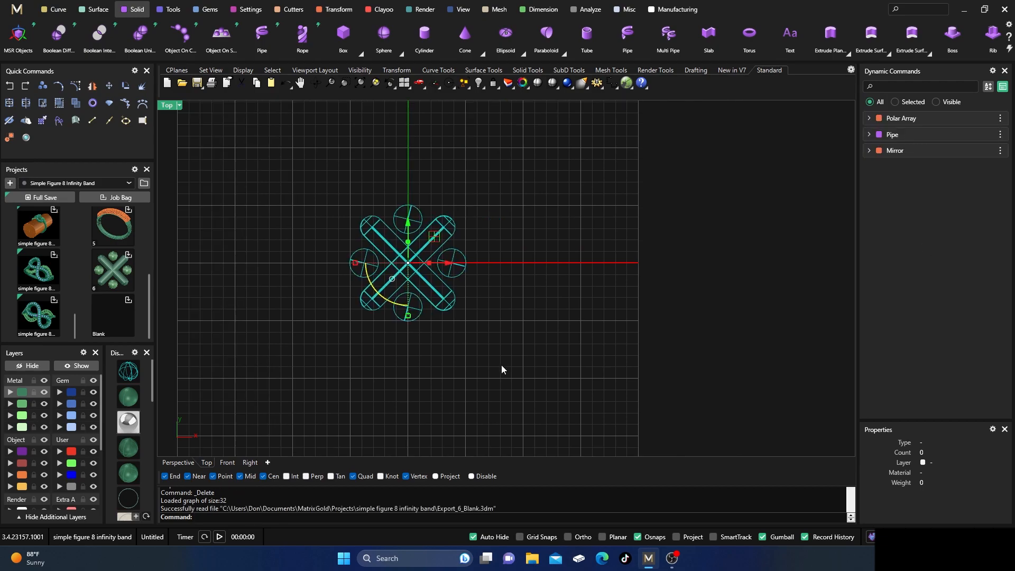
key(Escape)
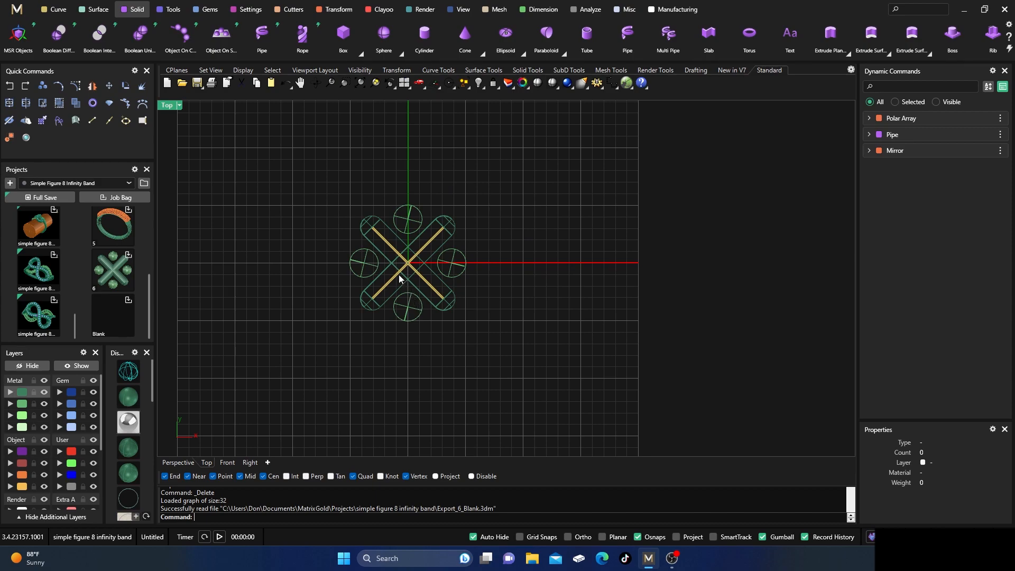
scroll(406, 270, up, 3)
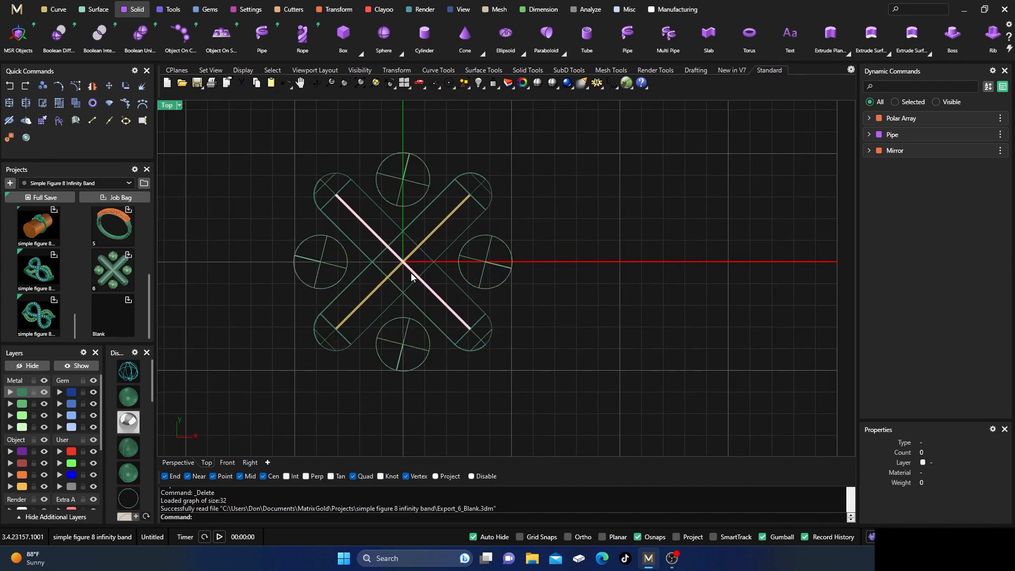
click(411, 273)
click(444, 305)
key(Delete)
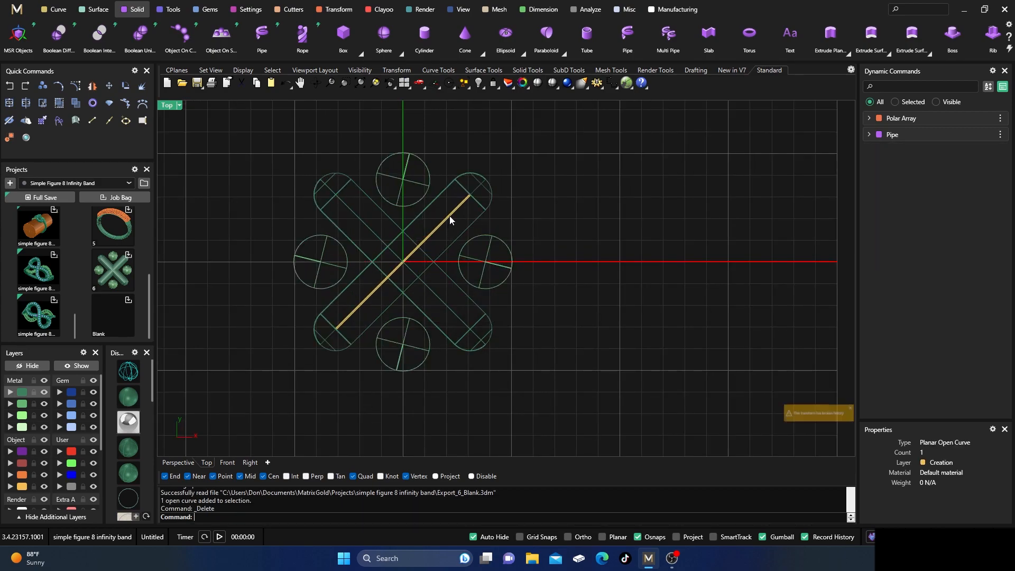
click(449, 220)
click(497, 250)
key(Delete)
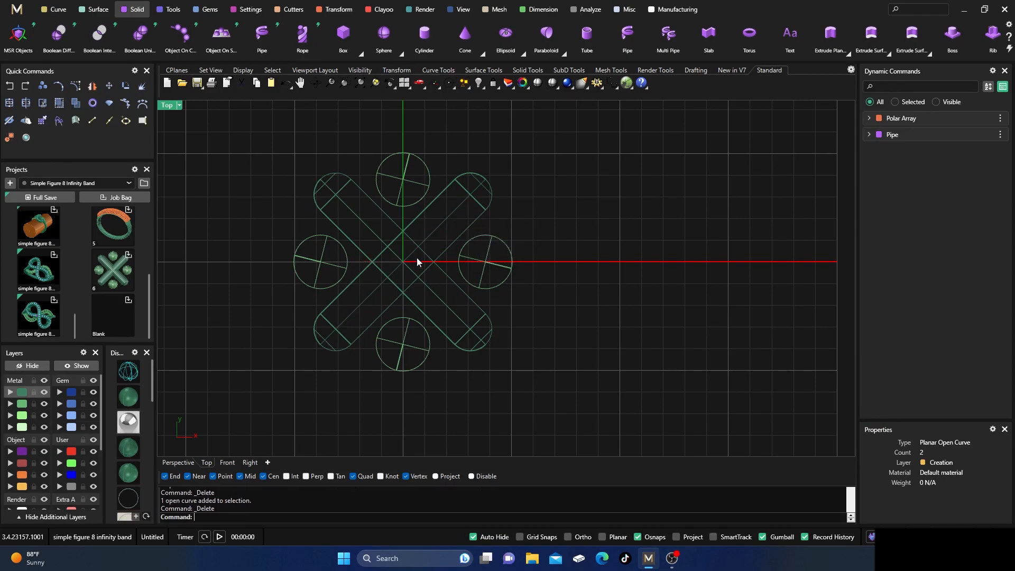
Step: Scale the whole ornament with Scale 3D about the origin to about one eighth of its size and move it up and left of the origin
scroll(417, 258, down, 3)
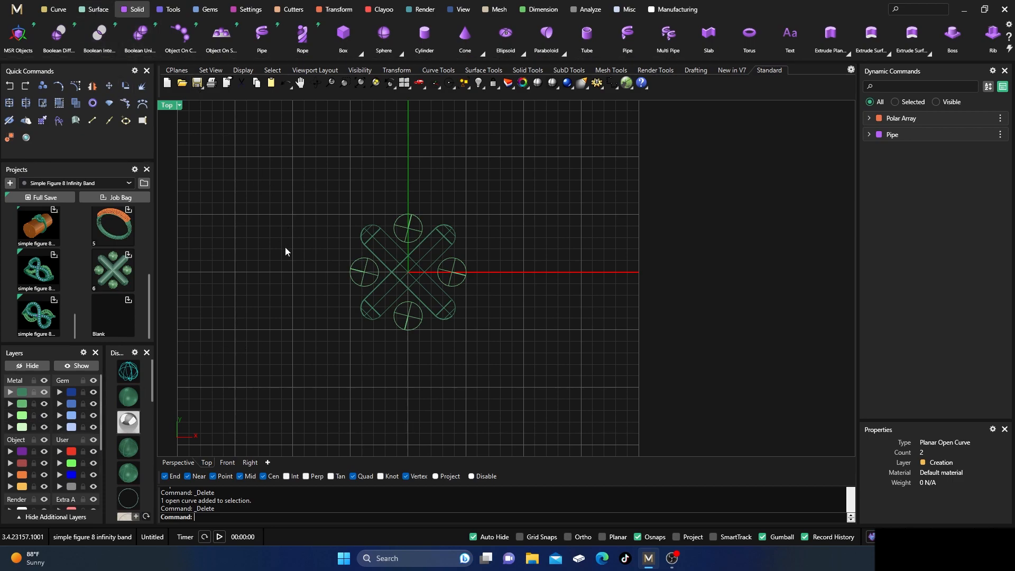
scroll(288, 252, down, 2)
drag(320, 210, 466, 301)
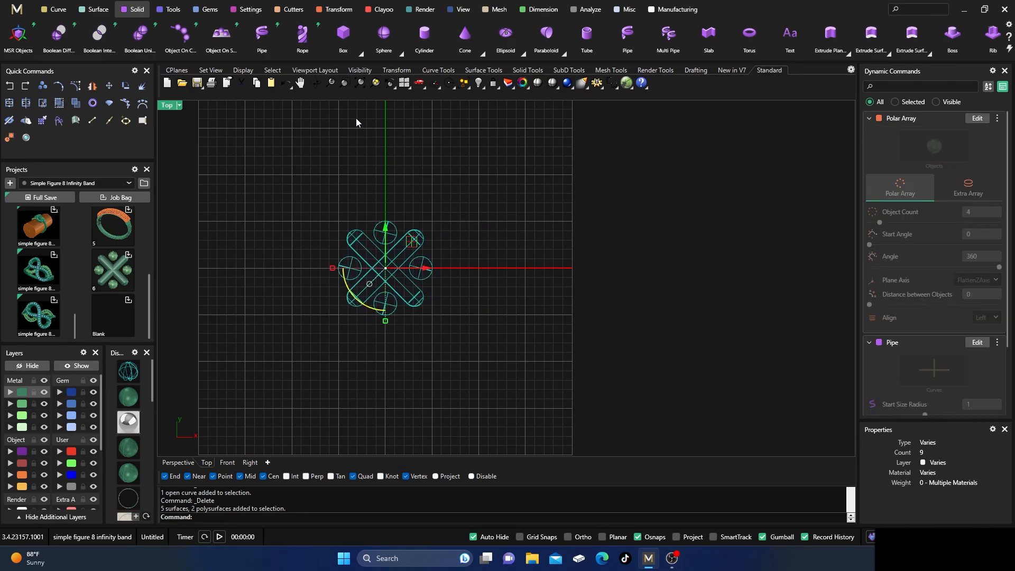
click(335, 9)
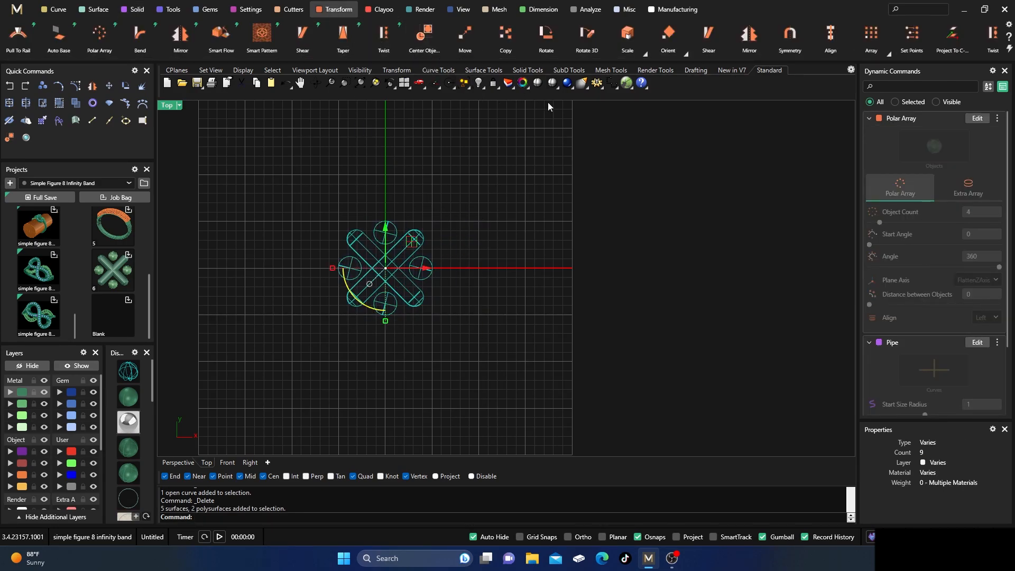
click(644, 54)
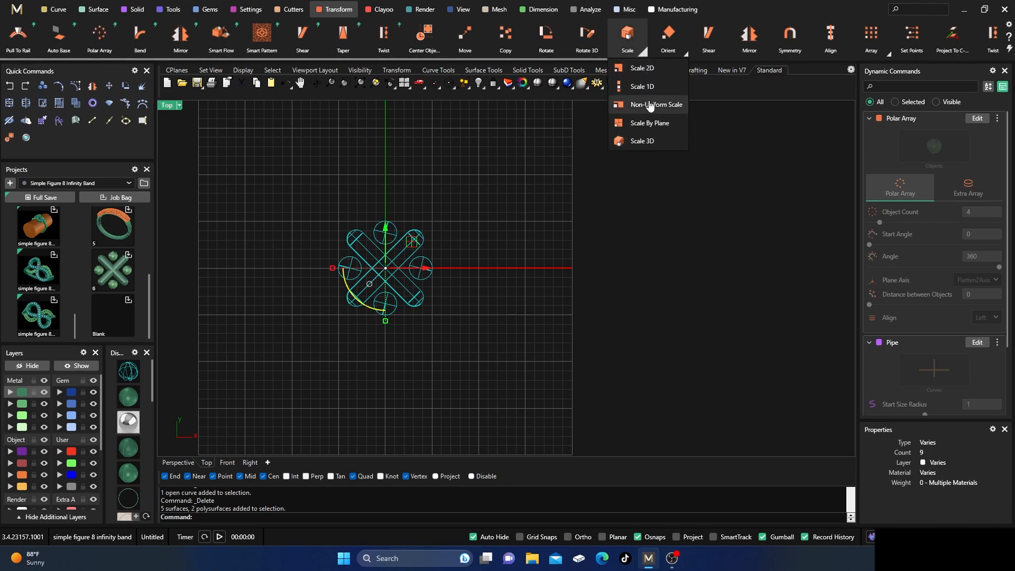
click(641, 141)
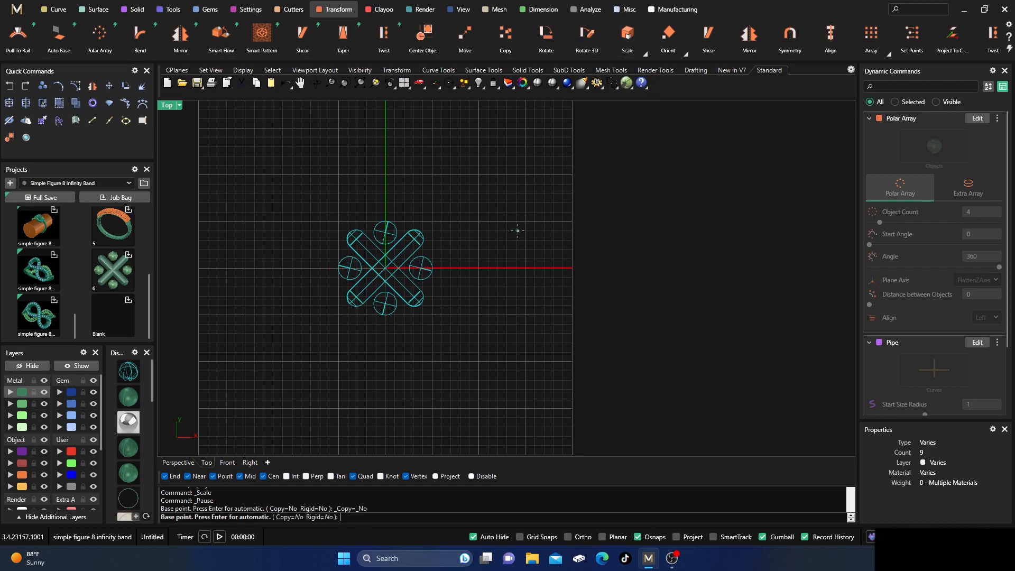
key(Return)
click(770, 122)
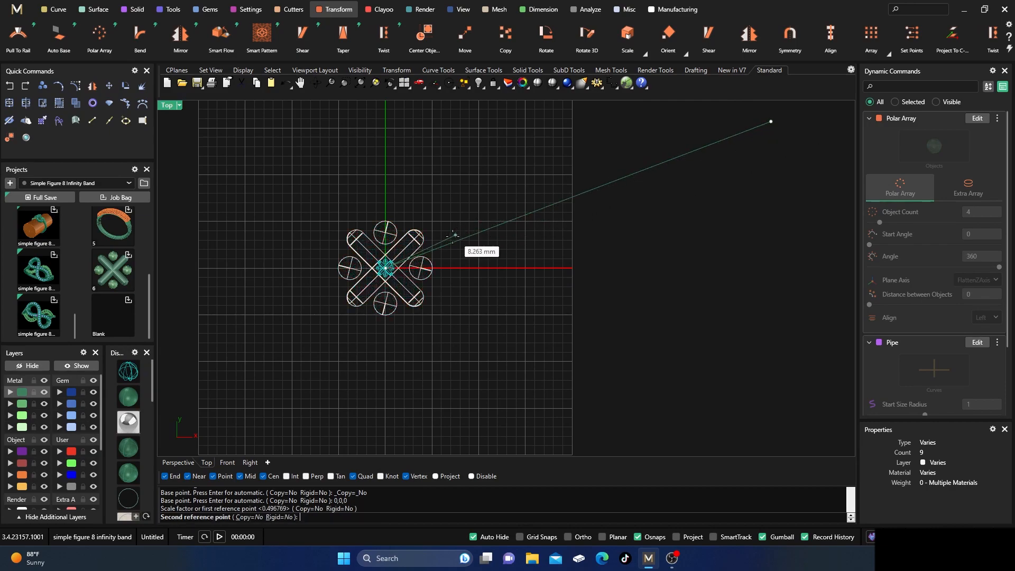
click(434, 251)
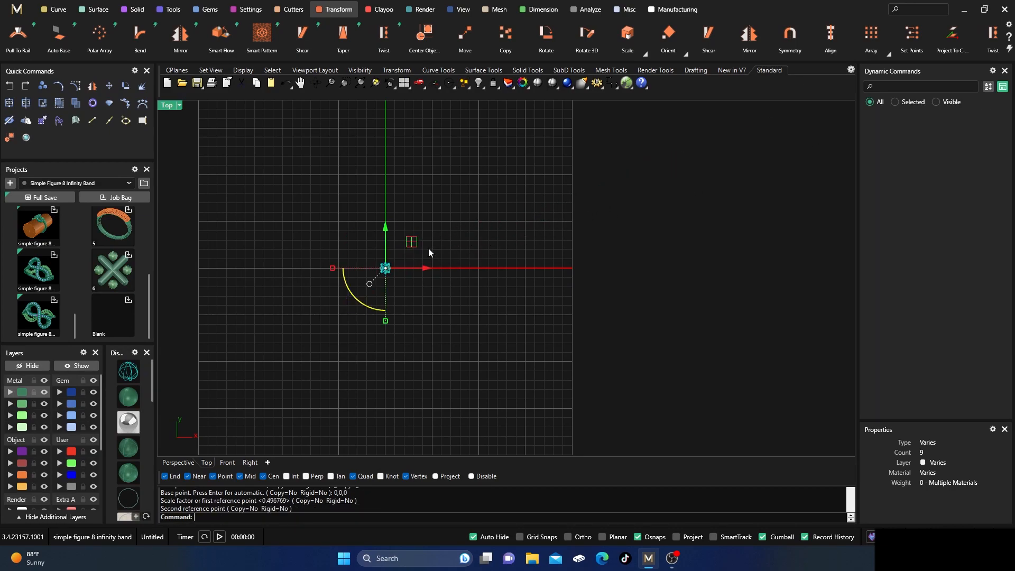
drag(410, 242, 308, 176)
click(387, 172)
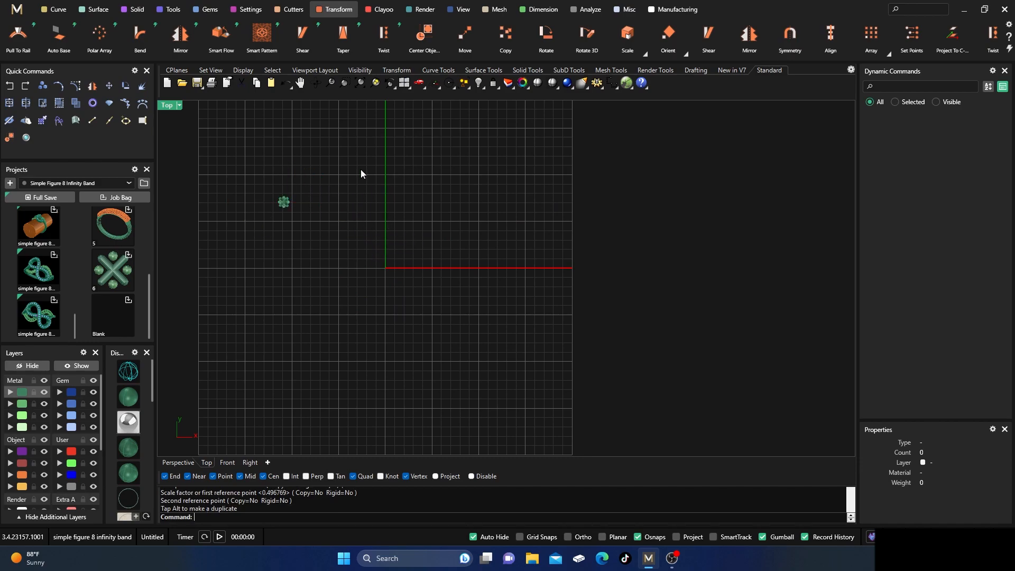
Step: Start a Text Objects command and enter the text MATRIXGOLD
click(133, 10)
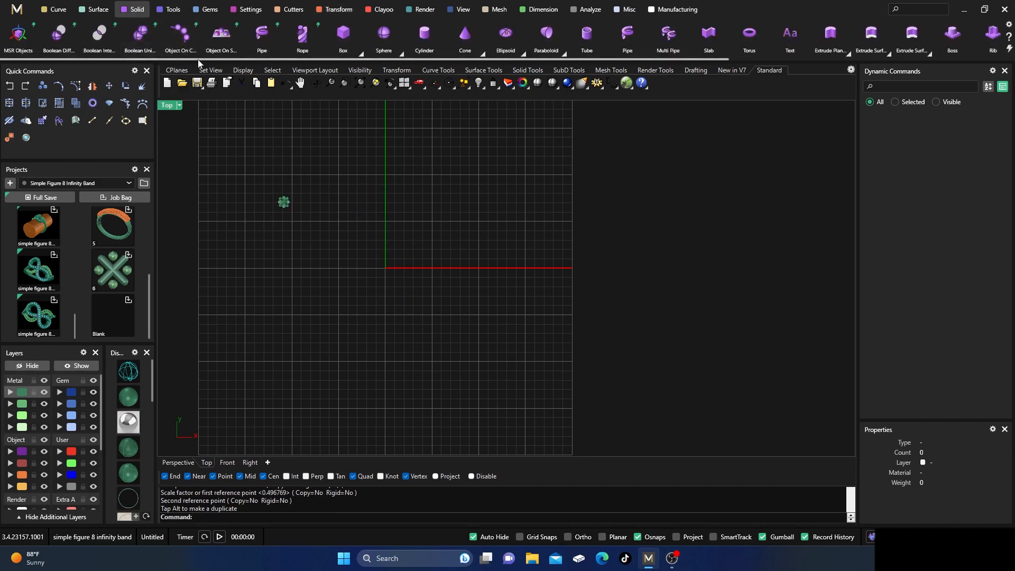
click(170, 10)
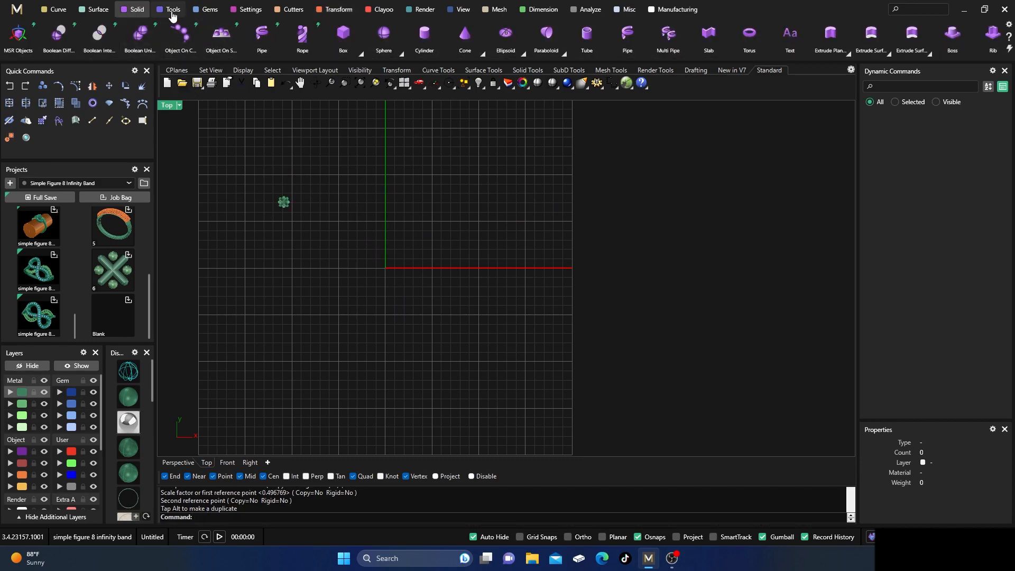
click(222, 34)
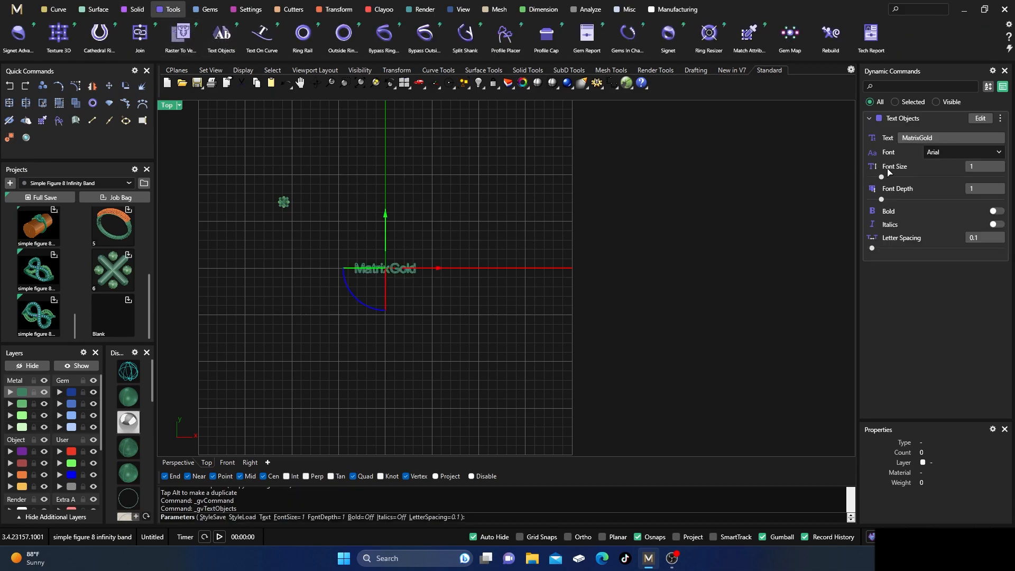
click(923, 138)
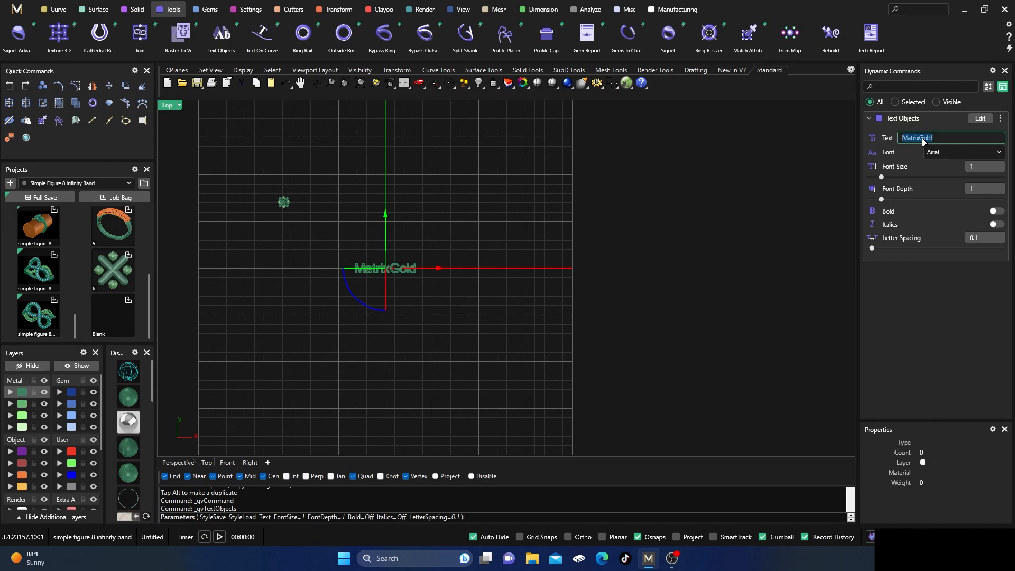
text(MATRIXGOLD)
Step: Give the text font size 1.5, bold style and letter spacing 0.3, and finish the text object
drag(882, 180, 888, 180)
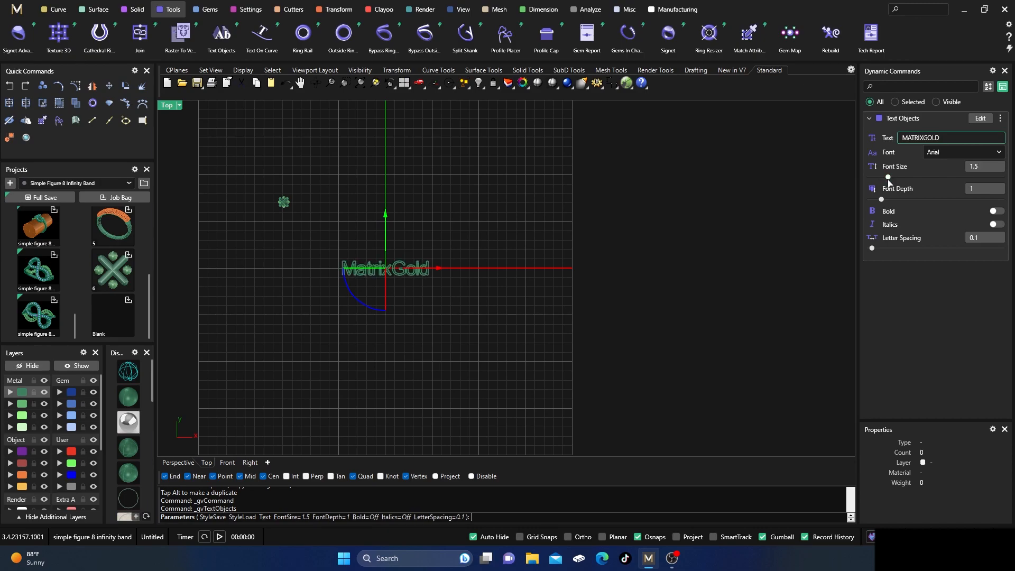
click(993, 211)
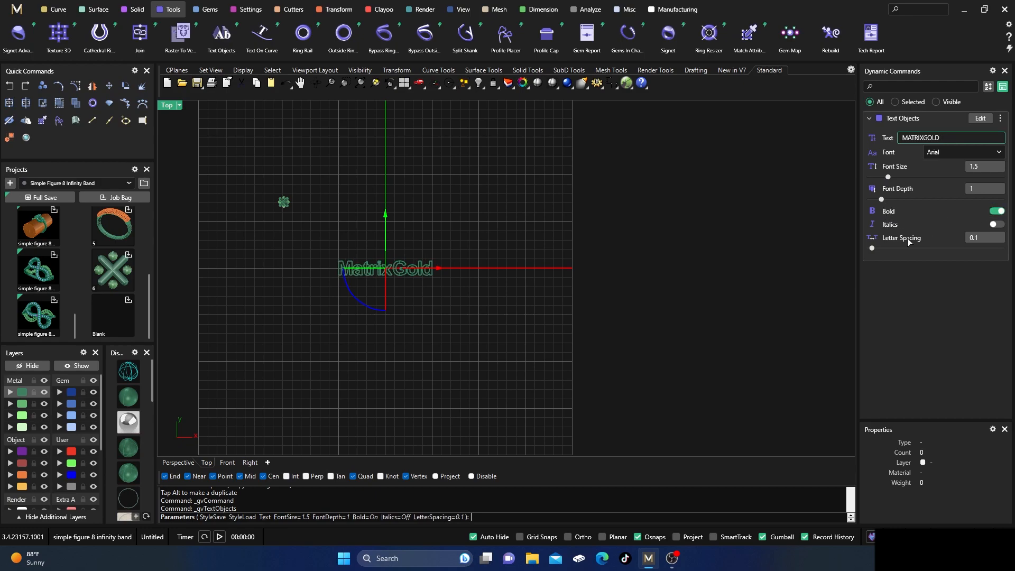
drag(872, 248, 877, 249)
scroll(444, 280, up, 5)
scroll(435, 272, up, 1)
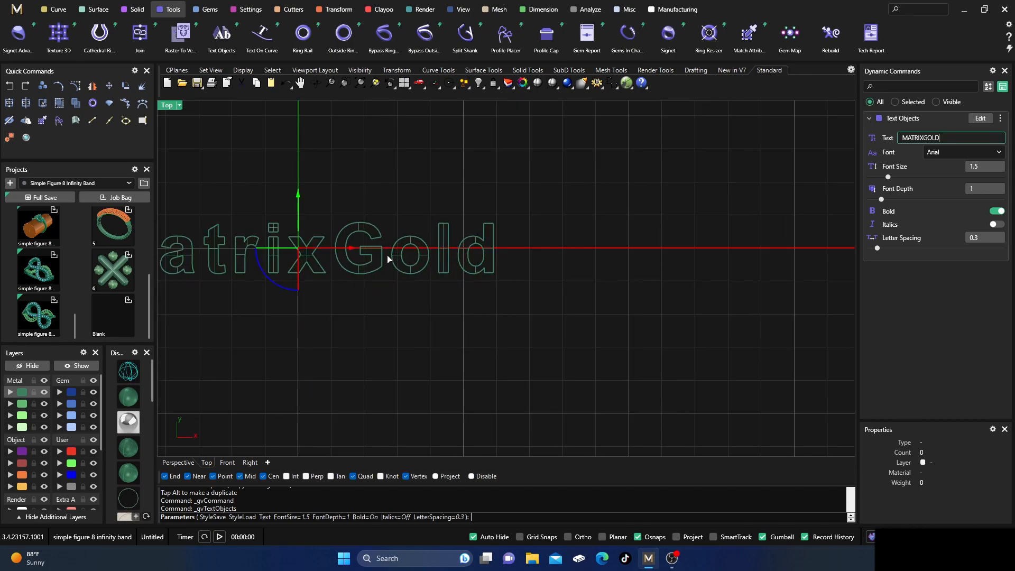
scroll(496, 317, down, 2)
key(Return)
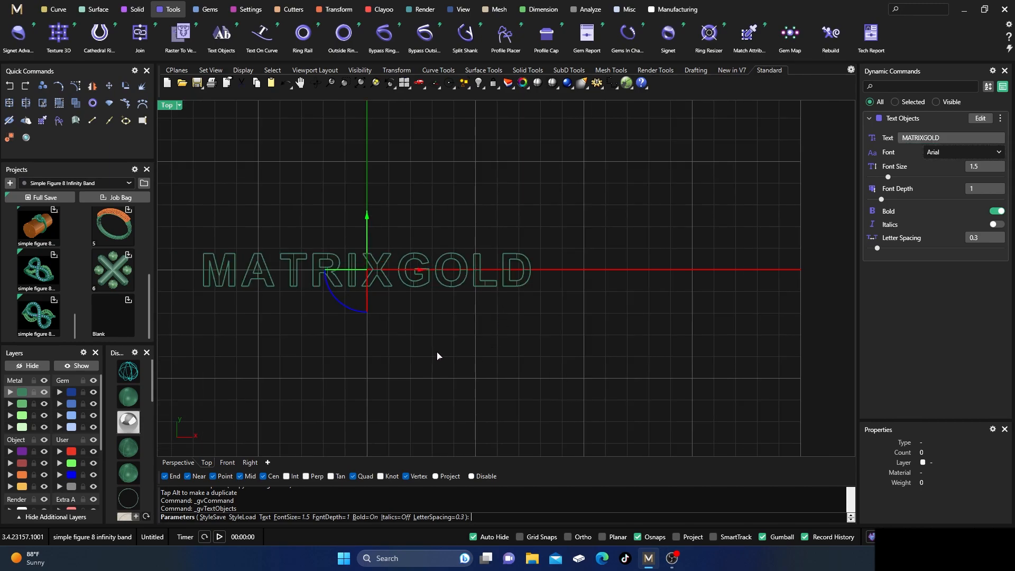
right_drag(458, 358, 622, 369)
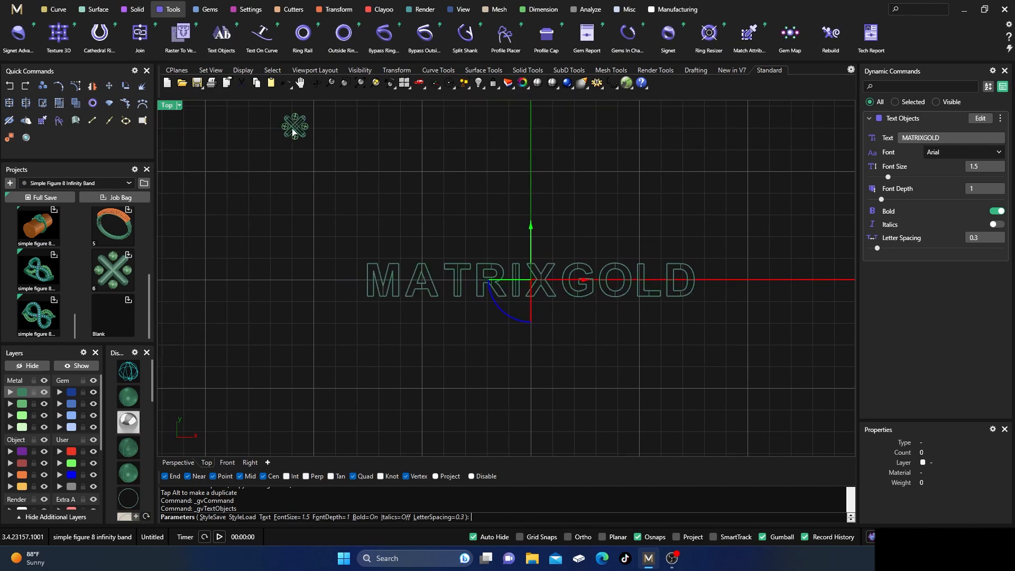
key(Return)
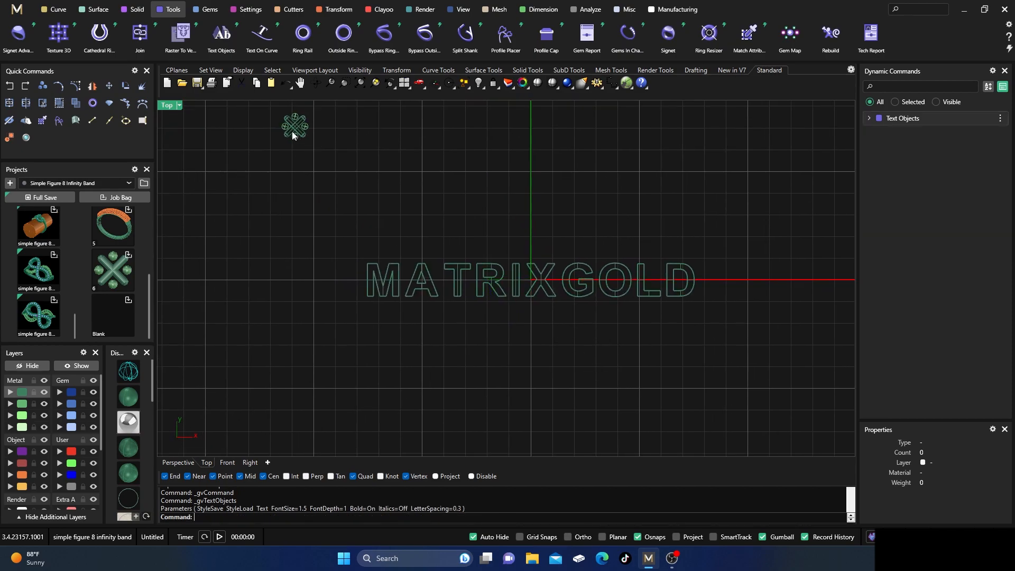
Step: Try to move only the crossed bars in front of the text's first letter, and undo the move
click(299, 127)
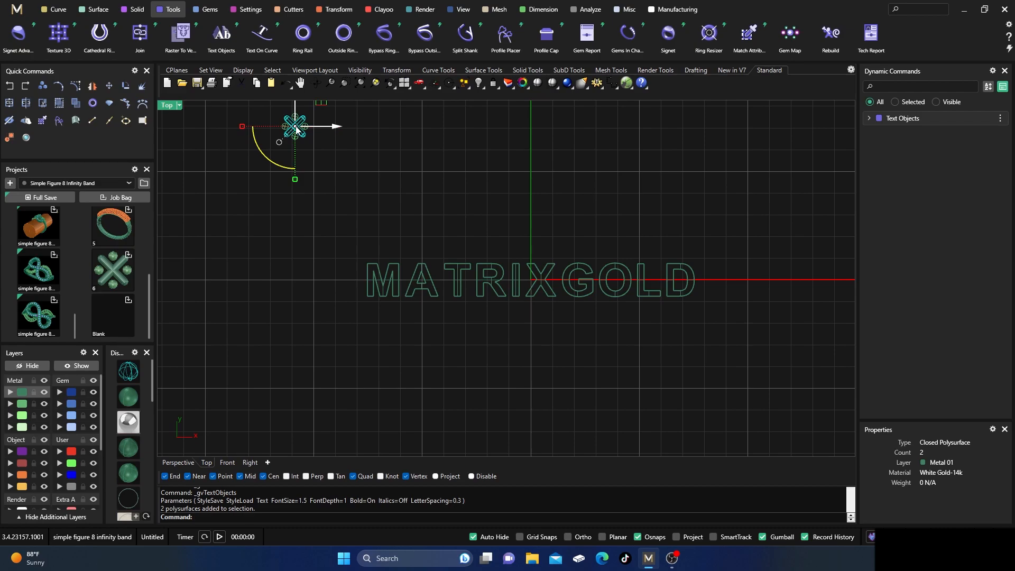
drag(296, 126, 342, 279)
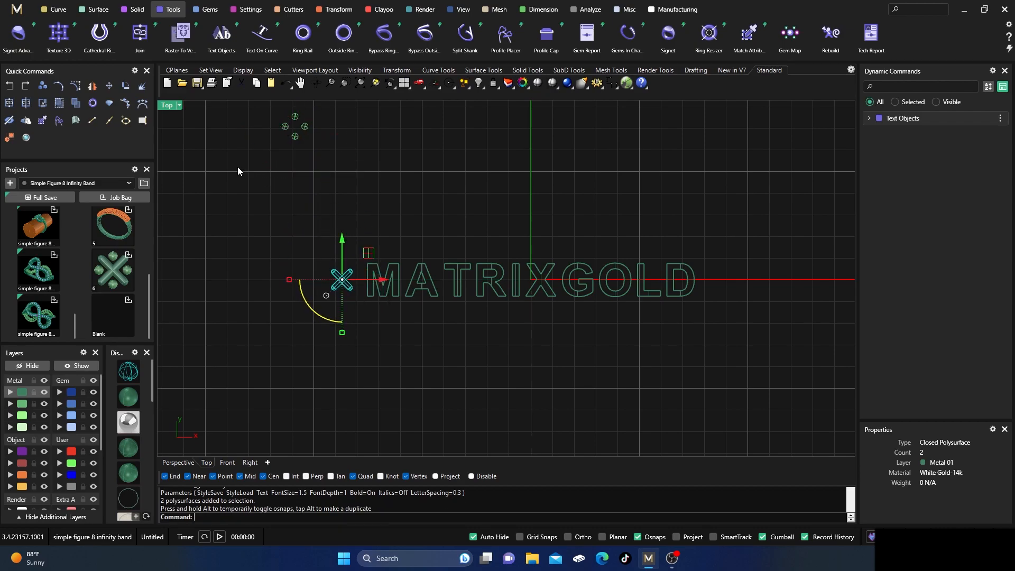
click(10, 88)
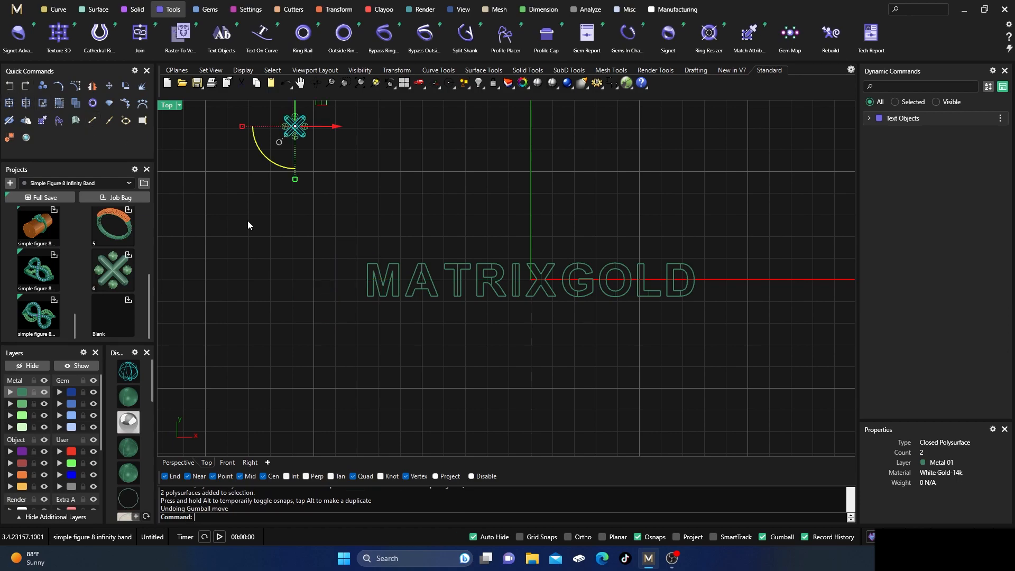
Step: Delete the duplicate sphere overlapping the ornament's upper ball
right_drag(249, 195, 287, 267)
scroll(336, 185, up, 6)
click(357, 151)
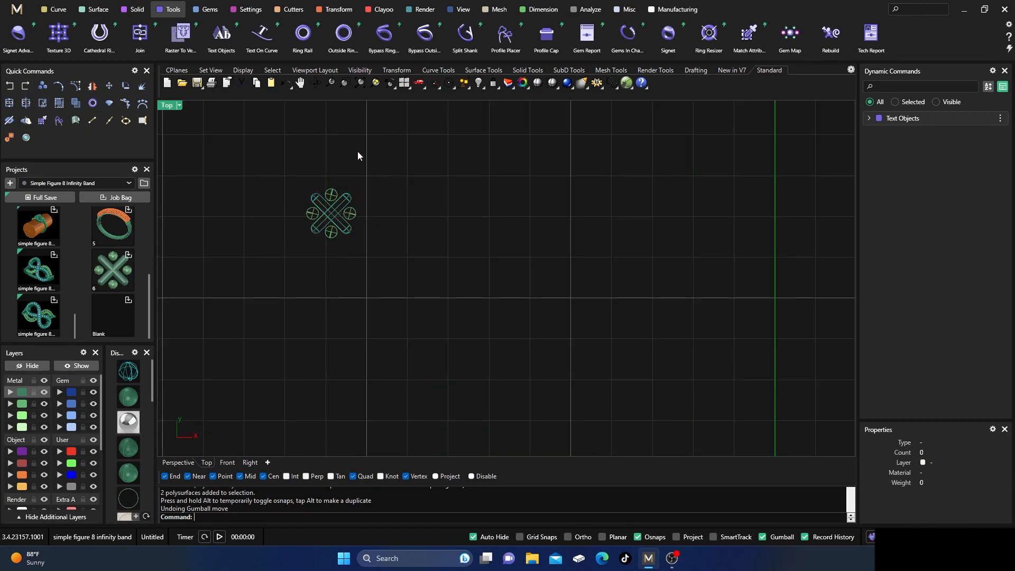
click(329, 197)
click(357, 224)
key(Delete)
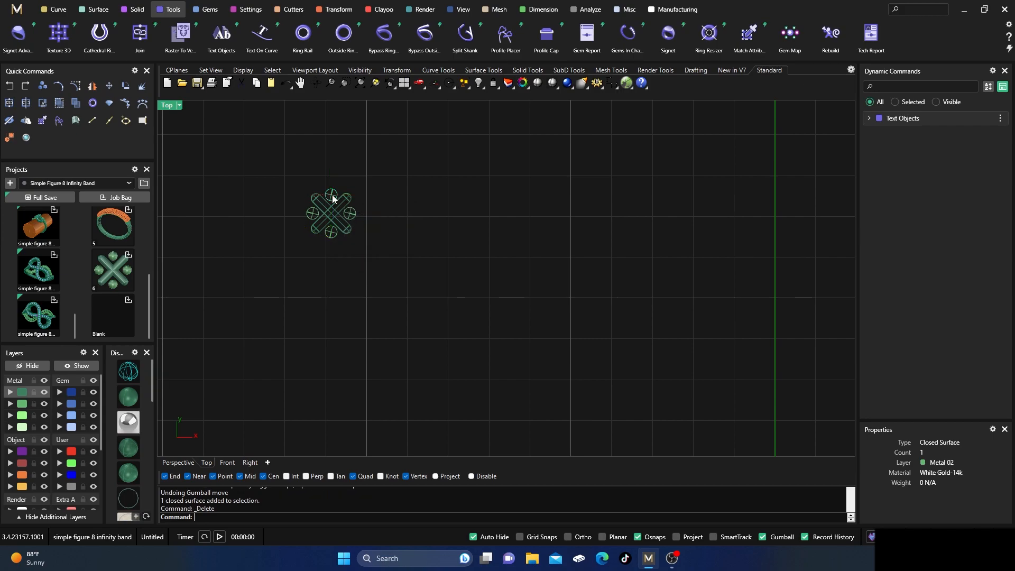
Step: Move the complete ornament, bars and balls together, onto the X axis just in front of the M of MATRIXGOLD
scroll(333, 199, up, 5)
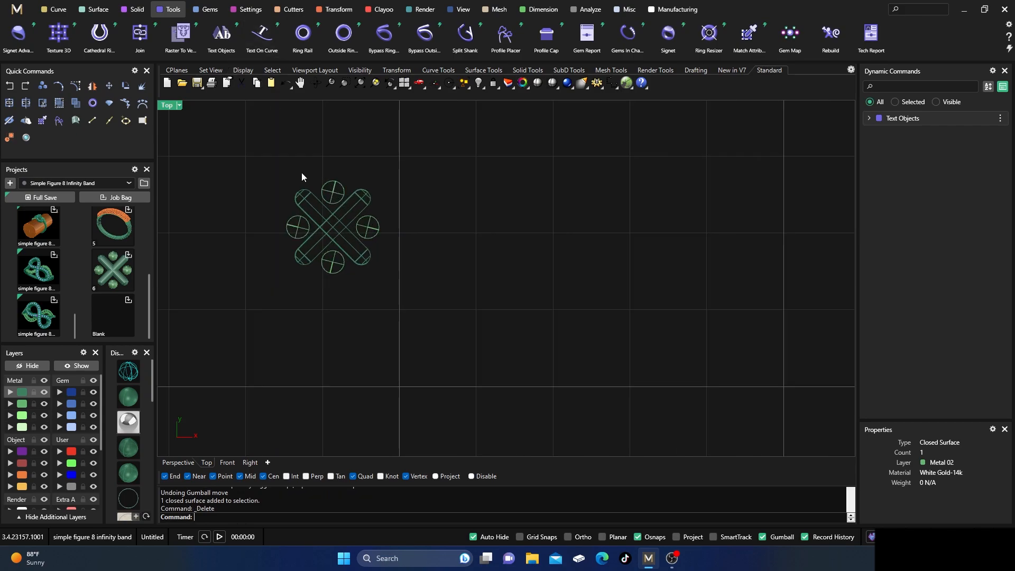
scroll(325, 189, down, 5)
drag(291, 177, 370, 235)
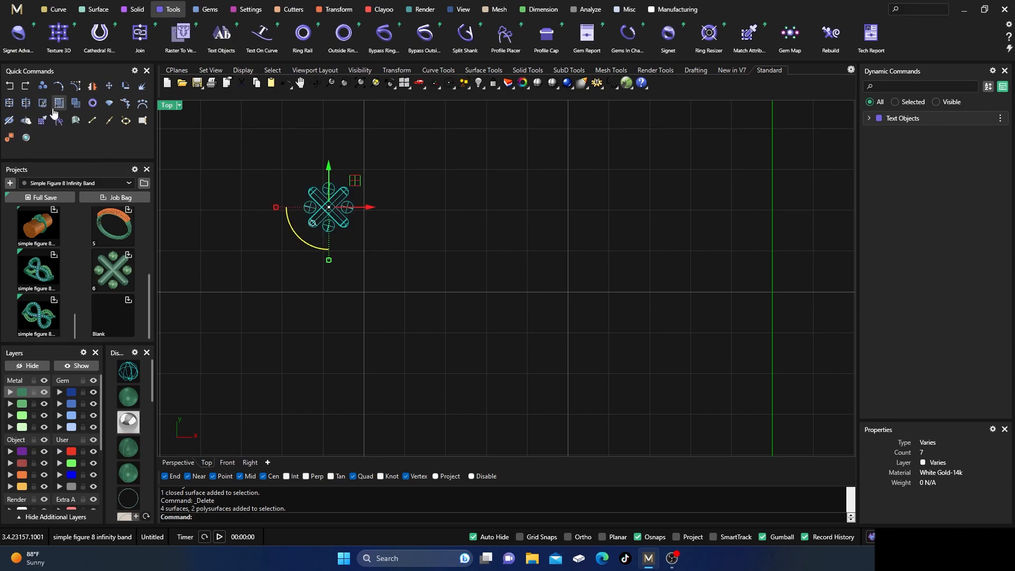
scroll(281, 161, down, 5)
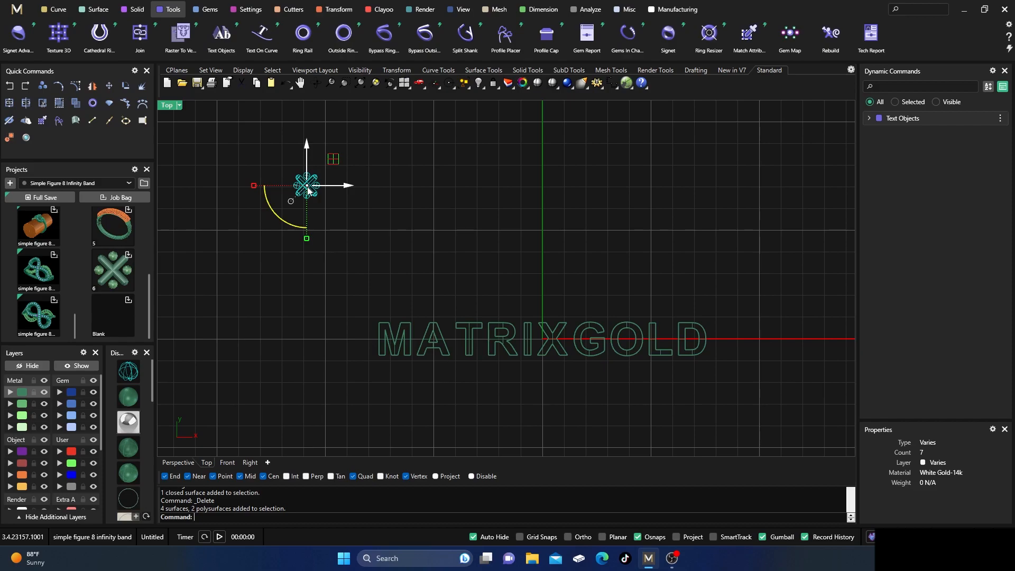
drag(307, 186, 355, 338)
click(409, 232)
scroll(357, 236, down, 4)
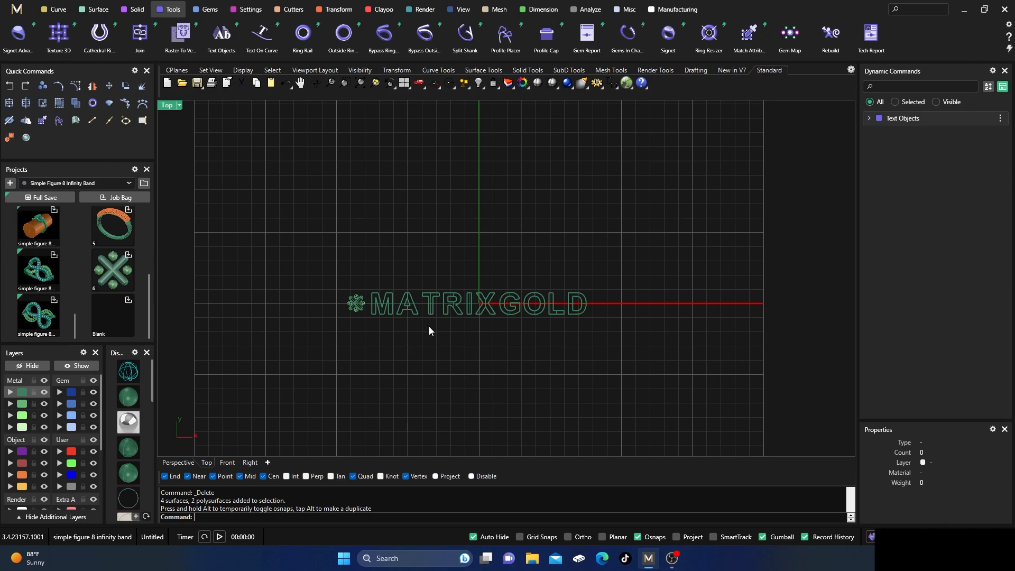
scroll(428, 330, up, 3)
scroll(423, 285, down, 4)
right_drag(447, 345, 443, 325)
scroll(476, 314, up, 2)
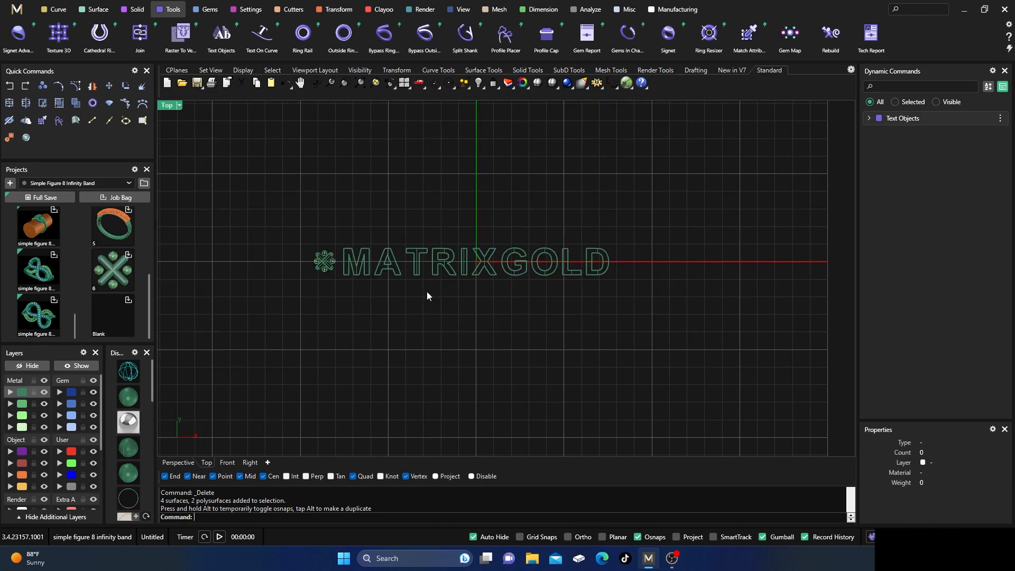
scroll(431, 280, up, 3)
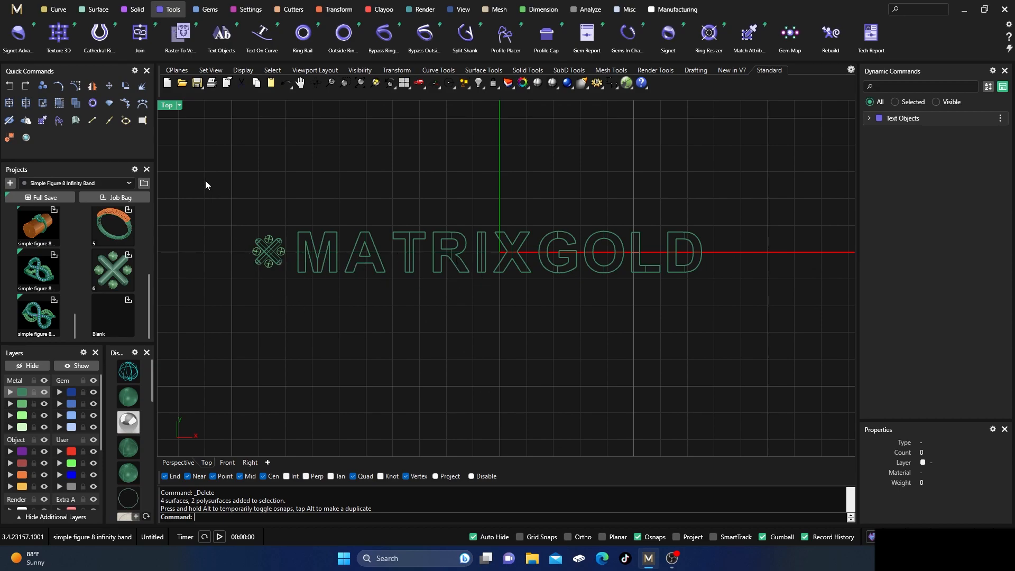
Step: Start saving the design under a new name and browse to Documents > MatrixGold > Library > Object > ObjectOnCurve
click(16, 10)
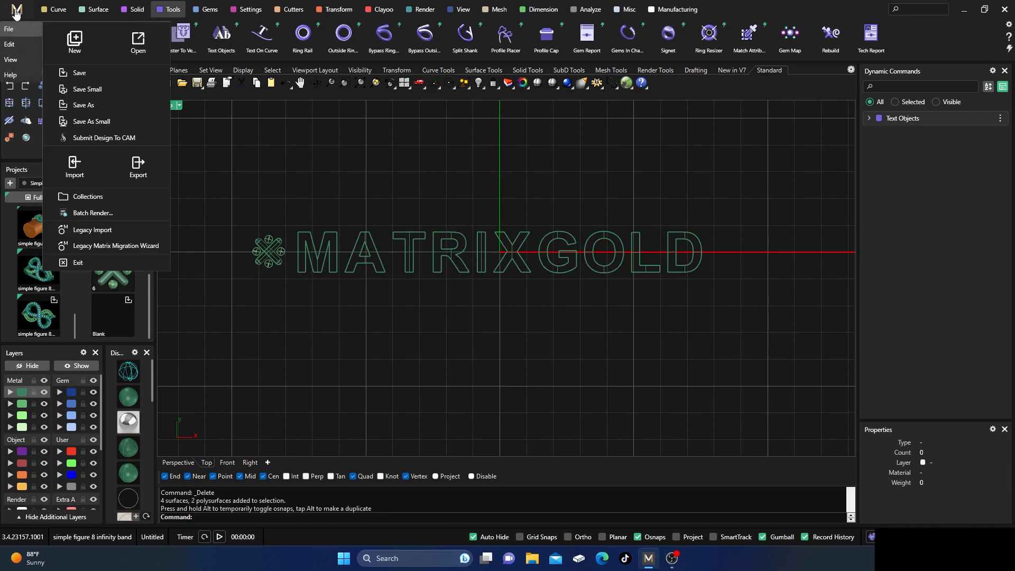
click(85, 105)
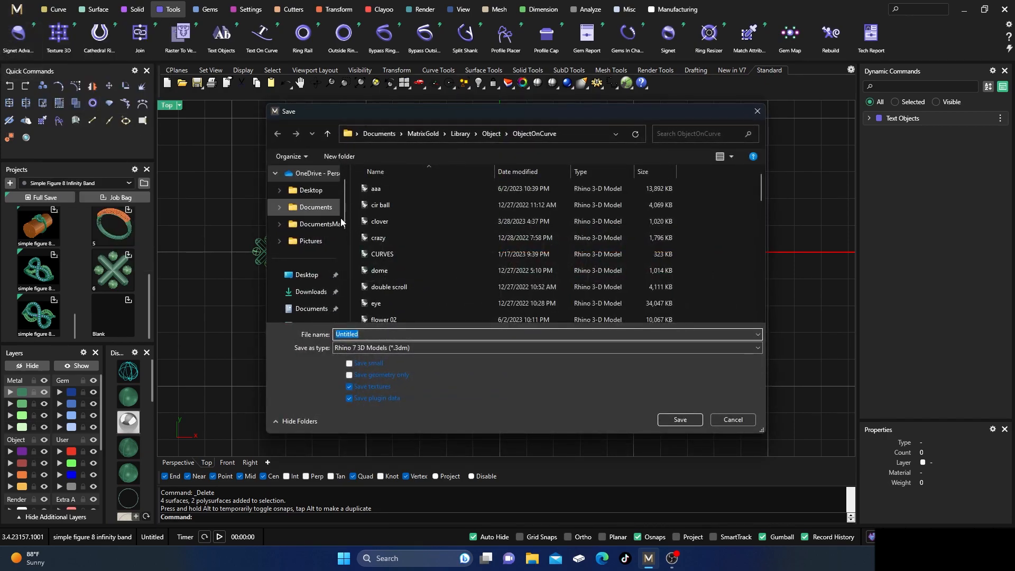
click(312, 309)
scroll(384, 182, down, 1)
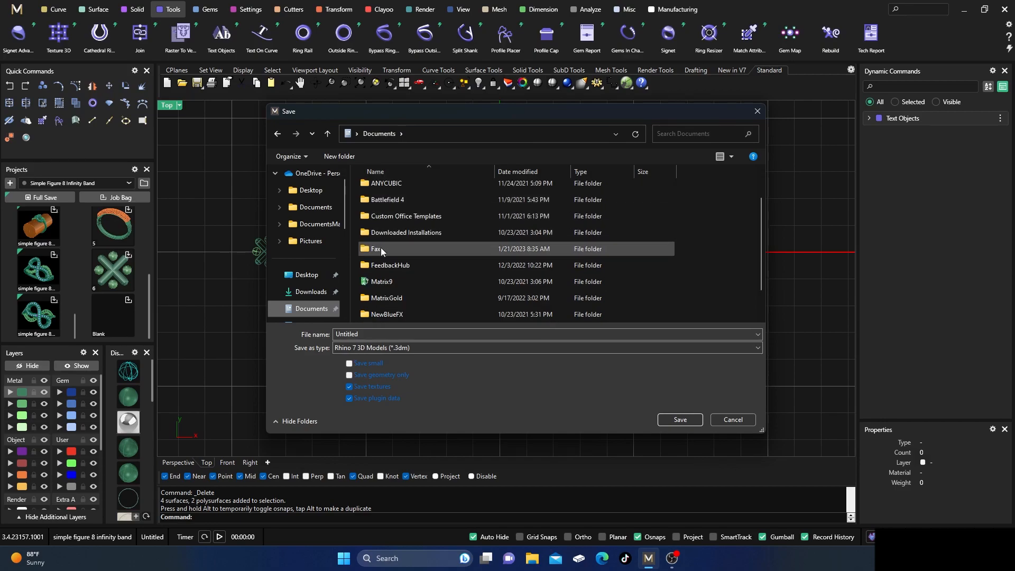
click(381, 298)
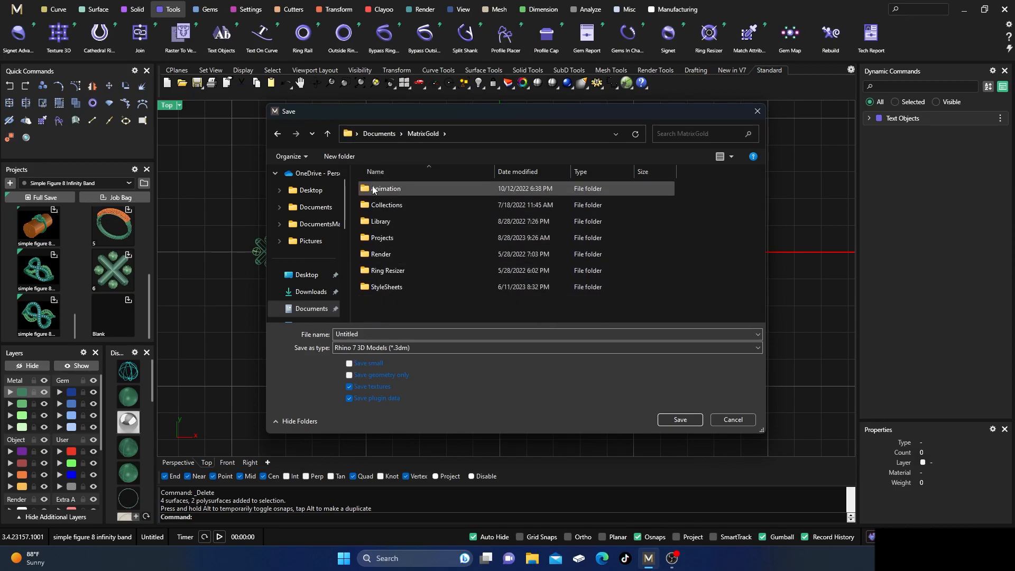
double_click(377, 222)
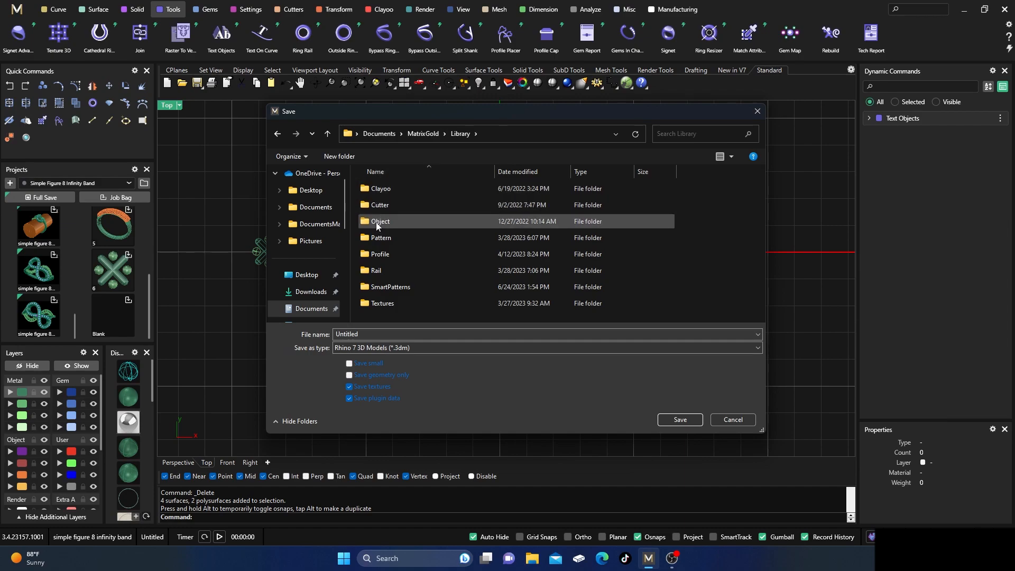
double_click(377, 222)
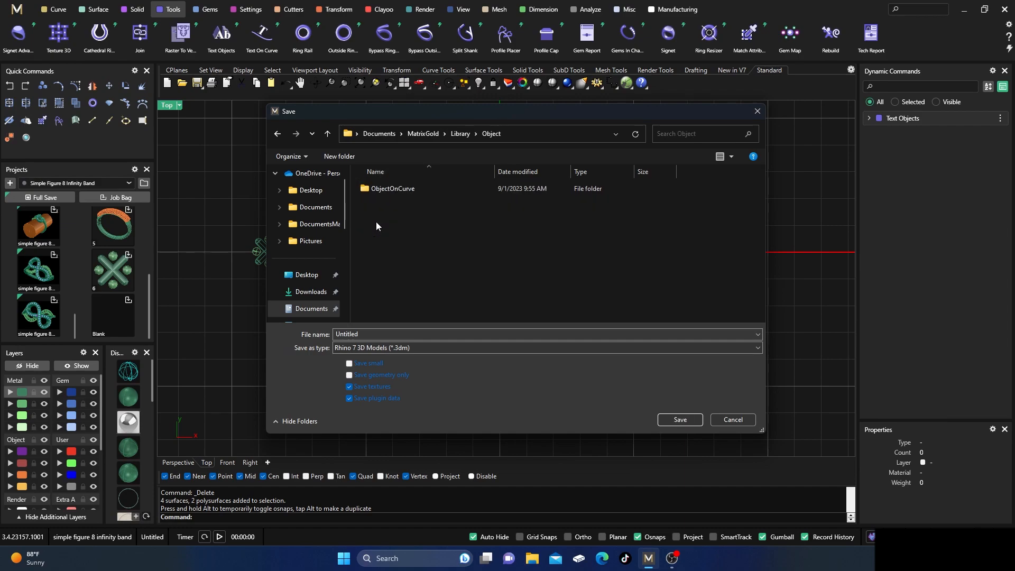
double_click(387, 188)
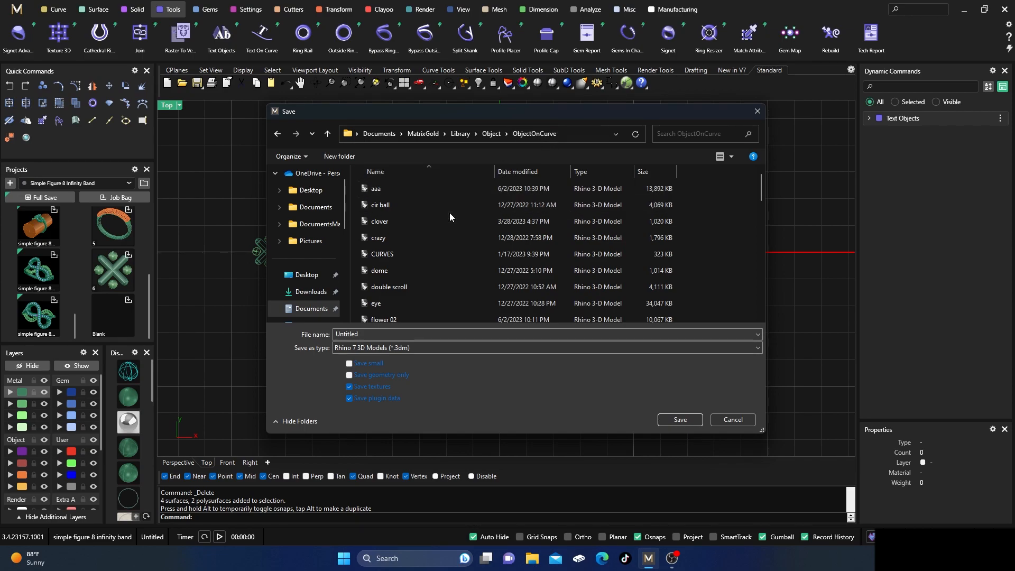
Step: Try to save the file as LOGO3 in the ObjectOnCurve folder
scroll(445, 217, down, 1)
double_click(335, 332)
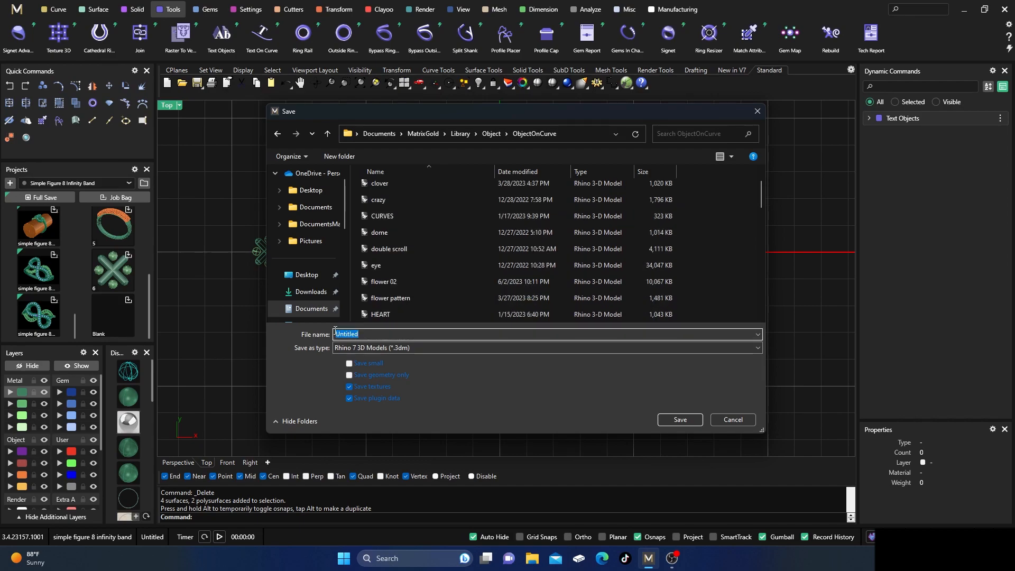
text(LOGO3)
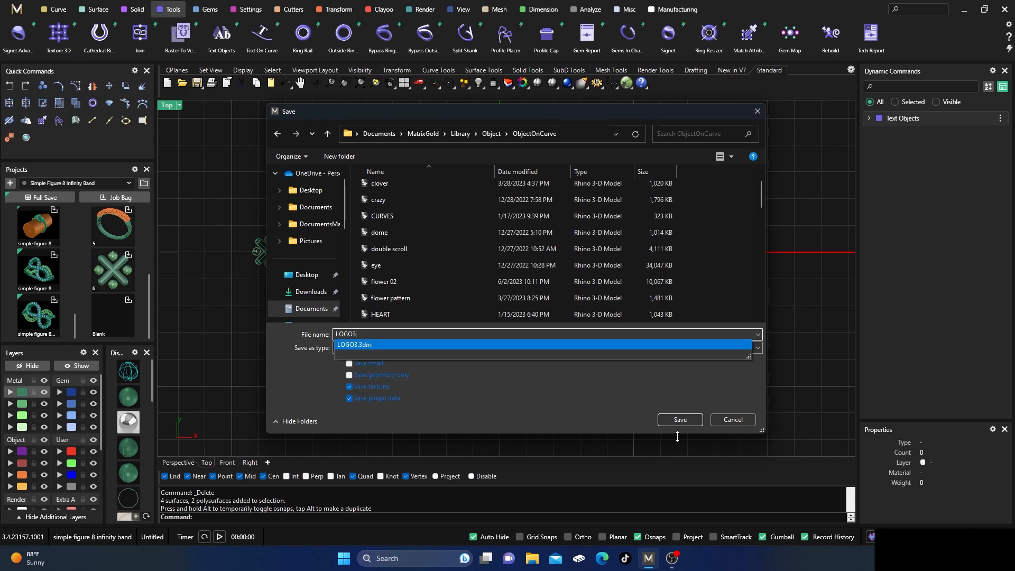
click(674, 419)
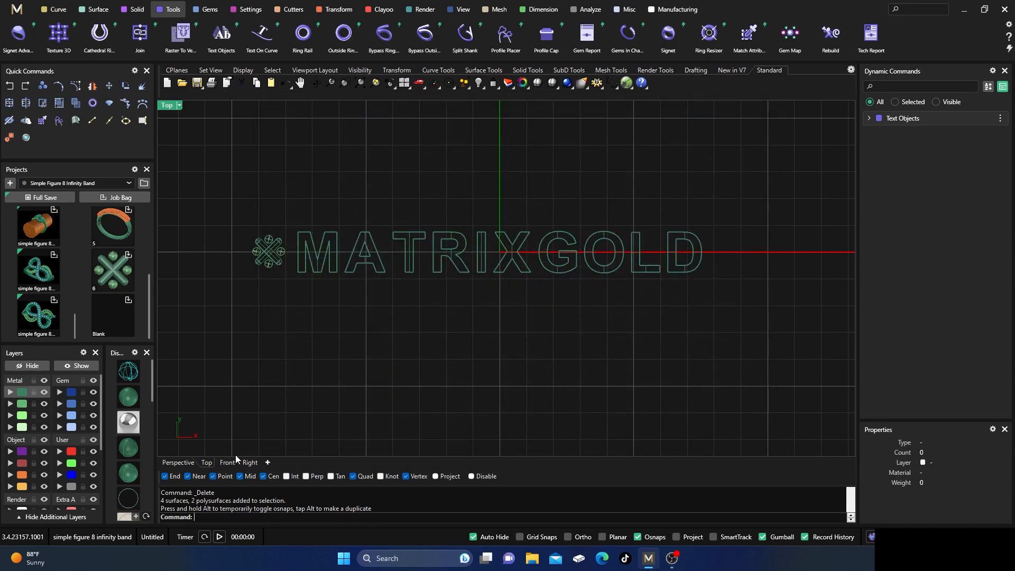
Step: In the front view, raise only the MATRIXGOLD lettering slightly along Z, leaving the ornament in place
click(224, 462)
scroll(424, 283, up, 5)
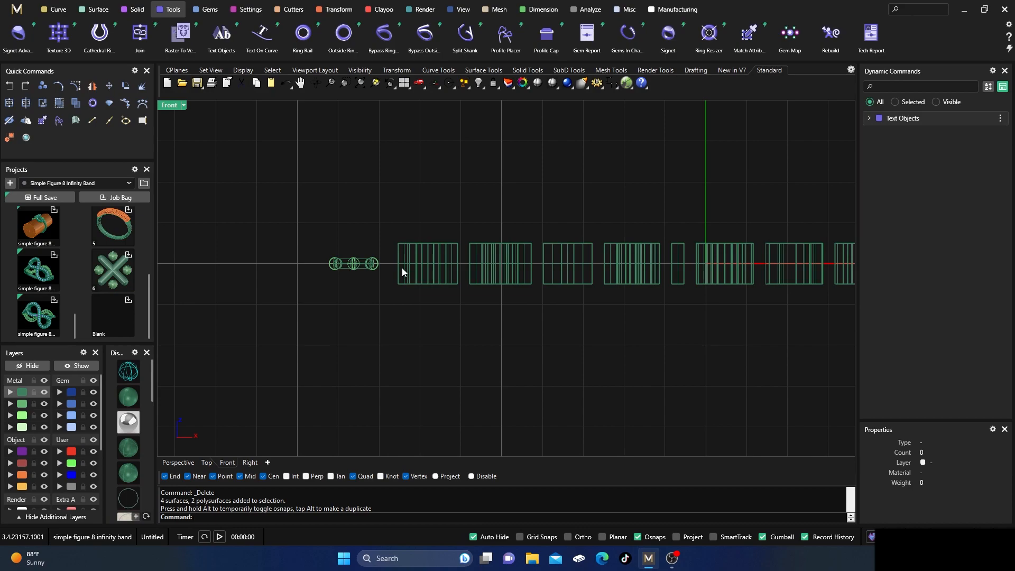
scroll(270, 242, down, 4)
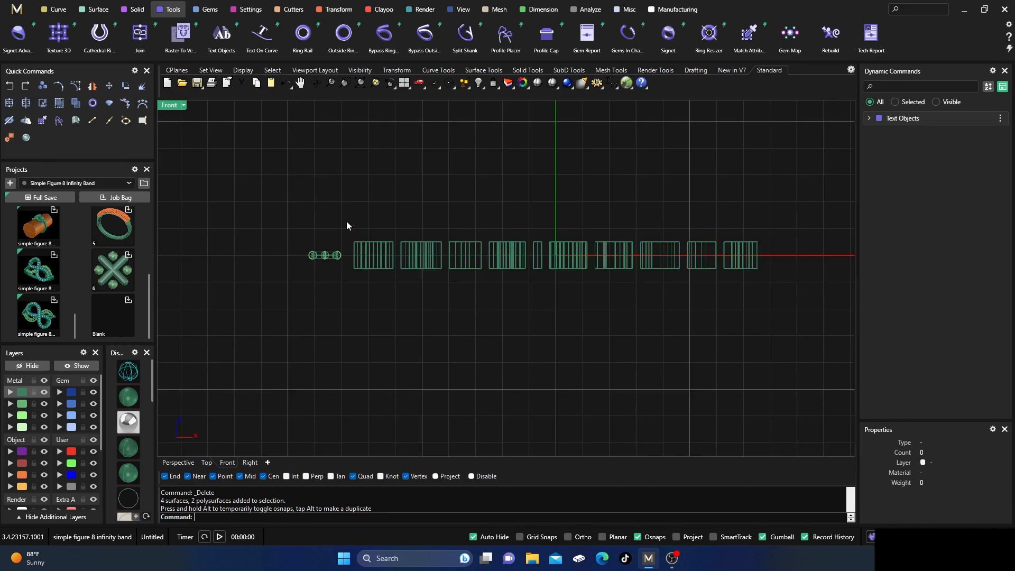
drag(347, 226, 766, 325)
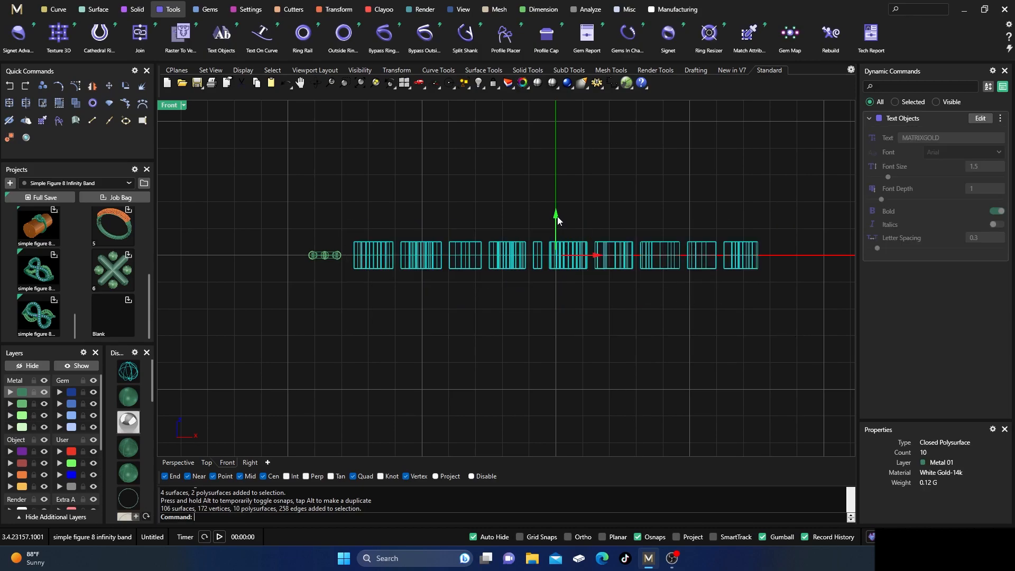
drag(558, 221, 555, 211)
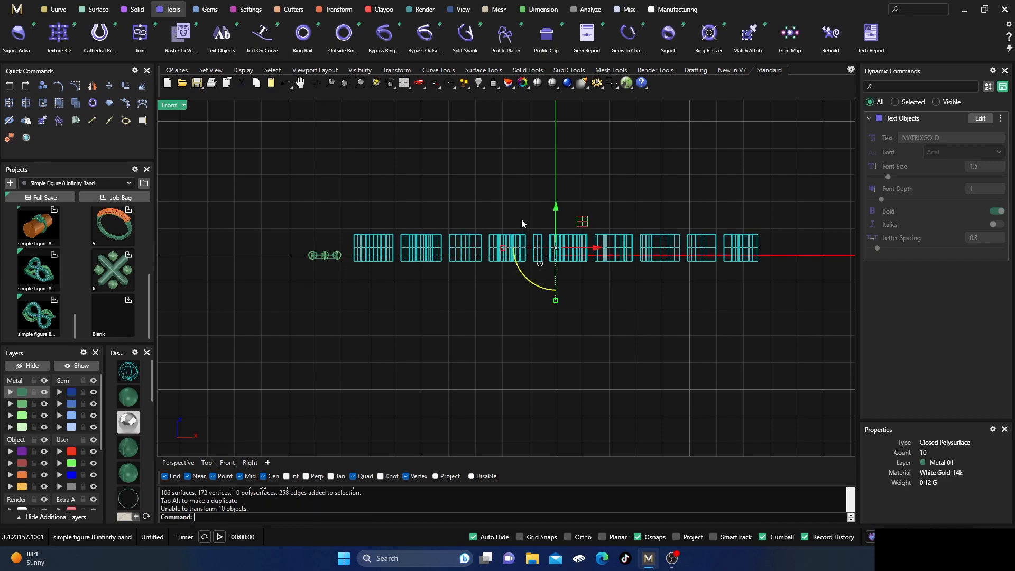
drag(557, 212, 555, 209)
key(Escape)
scroll(286, 212, down, 3)
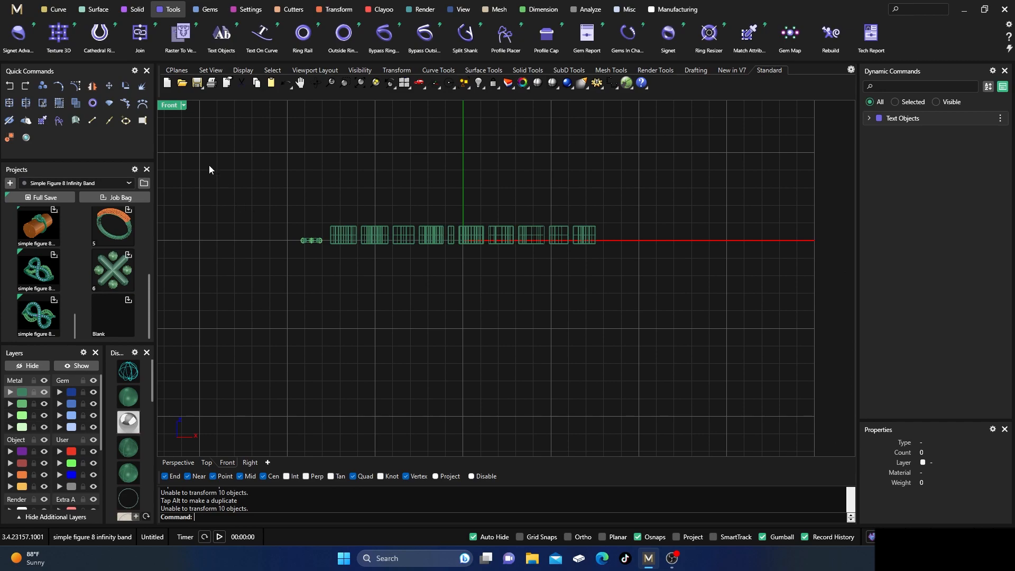
Step: Show the ornament and lettering in a shaded perspective view
click(181, 462)
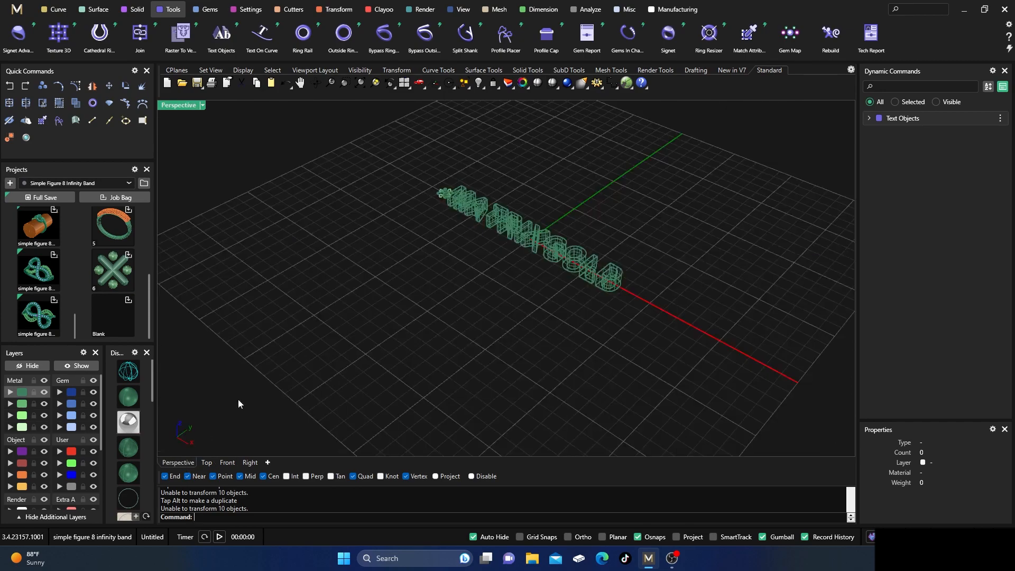
click(119, 398)
scroll(436, 427, down, 4)
scroll(478, 330, up, 6)
mouse_move(478, 330)
right_down()
mouse_move(473, 344)
mouse_move(487, 342)
right_up()
Step: Select the ornament and lettering, start saving a copy, and browse to Documents > MatrixGold > Library > Object > ObjectOnCurve
drag(267, 194, 734, 375)
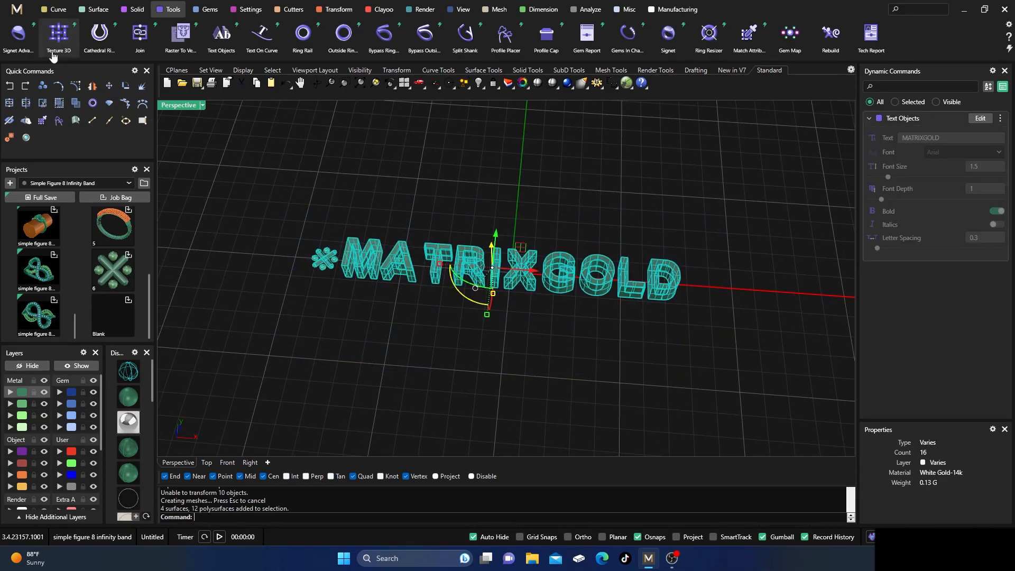
click(18, 11)
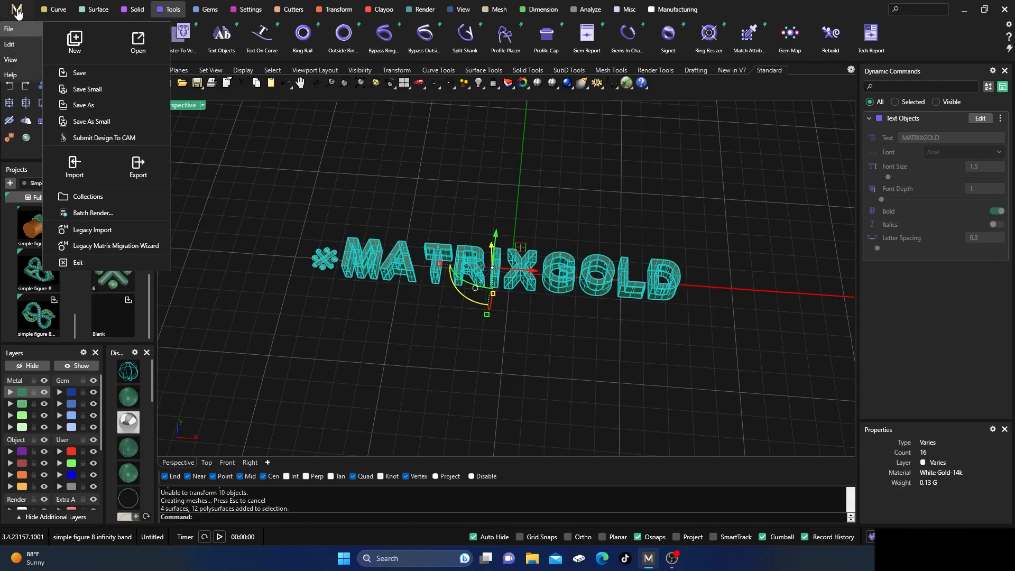
click(84, 105)
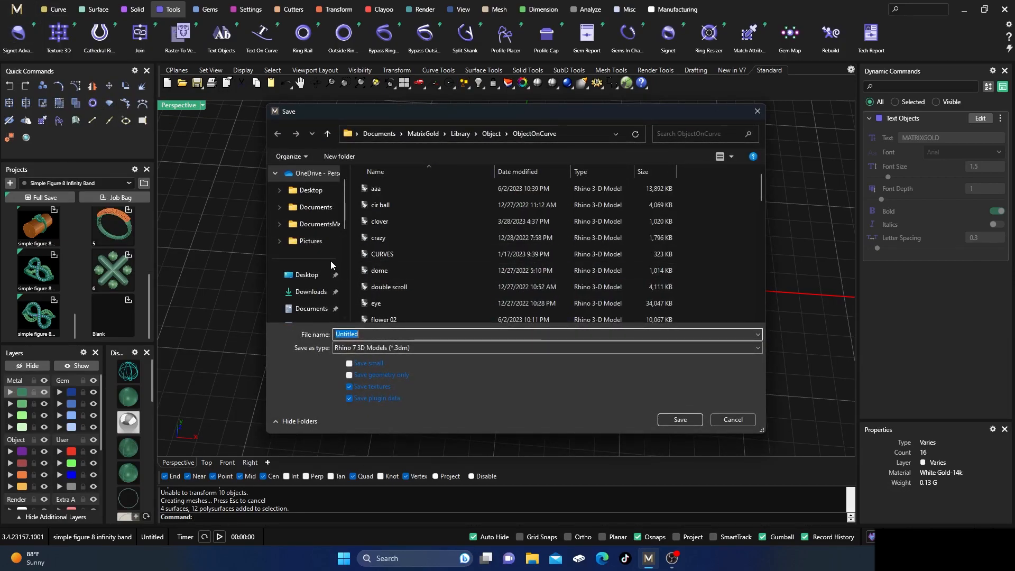
click(314, 312)
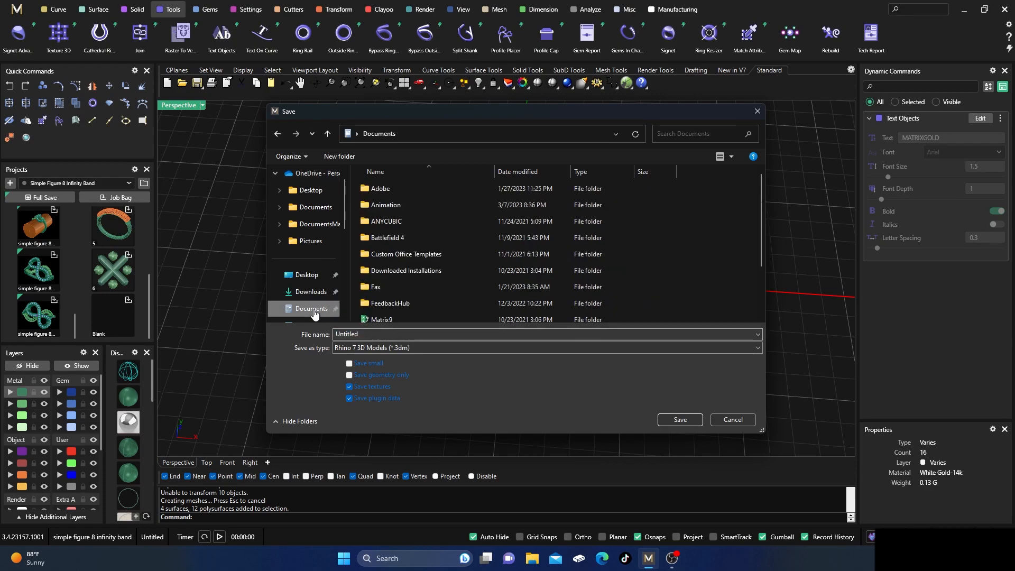
scroll(363, 292, down, 1)
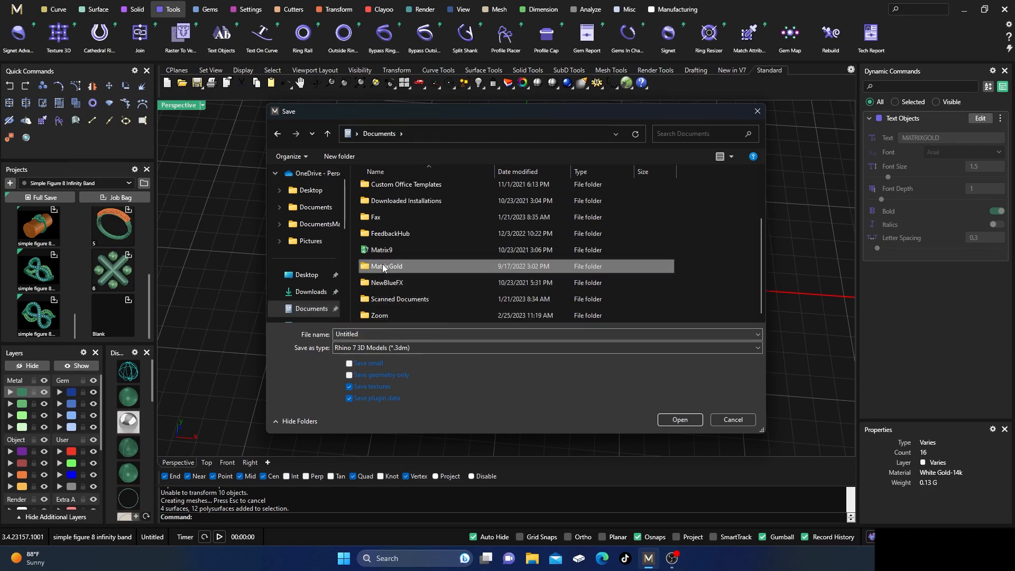
double_click(384, 266)
double_click(379, 223)
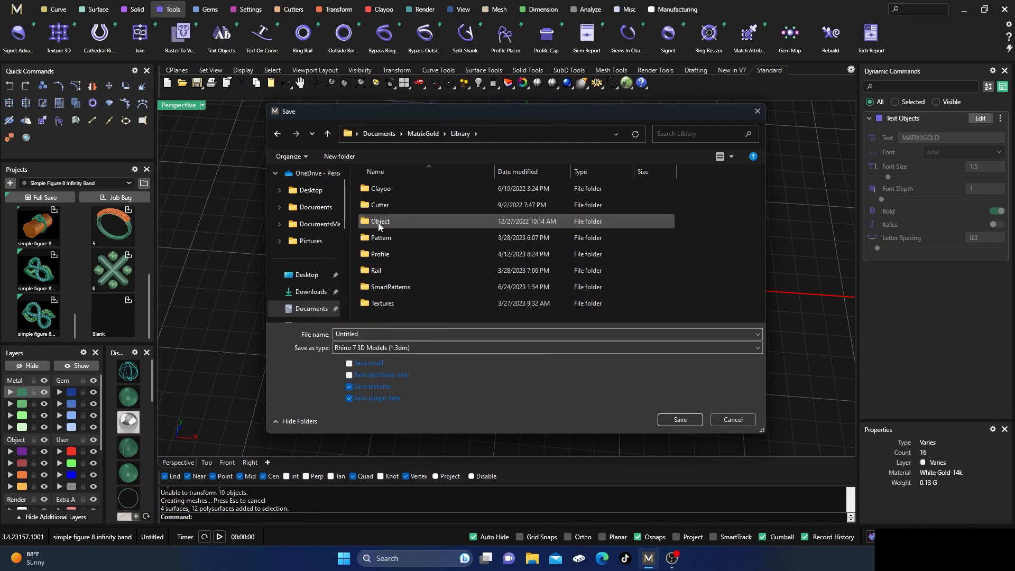
double_click(381, 224)
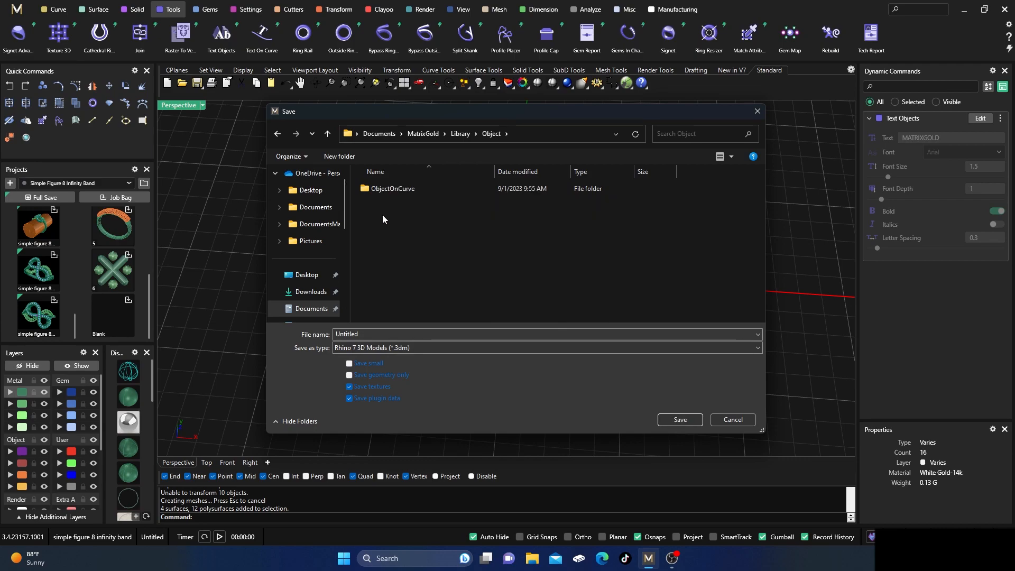
double_click(386, 189)
Step: Name the file LOGO3 and save it, replacing the existing LOGO3 file
double_click(335, 334)
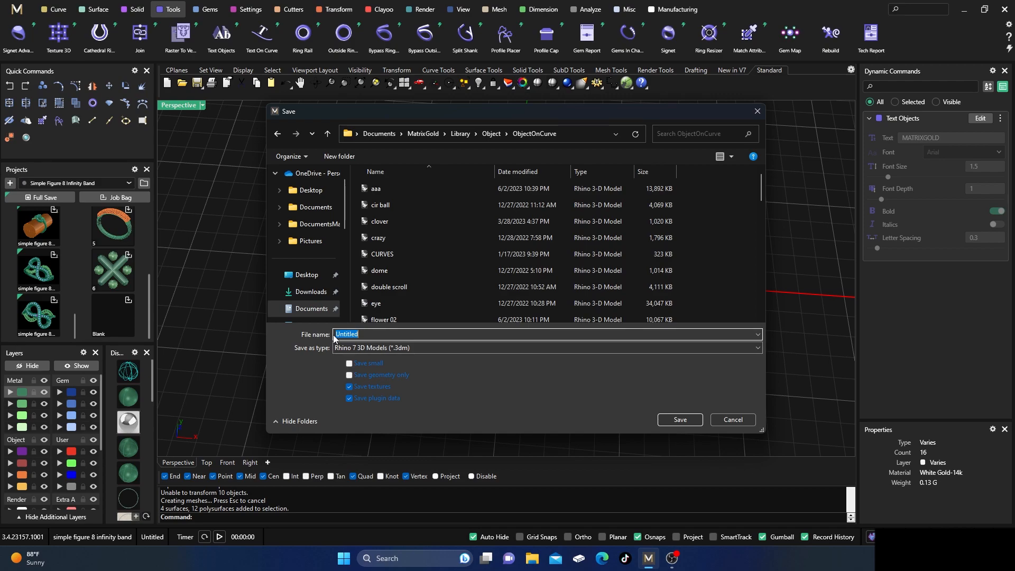
text(LOGO3)
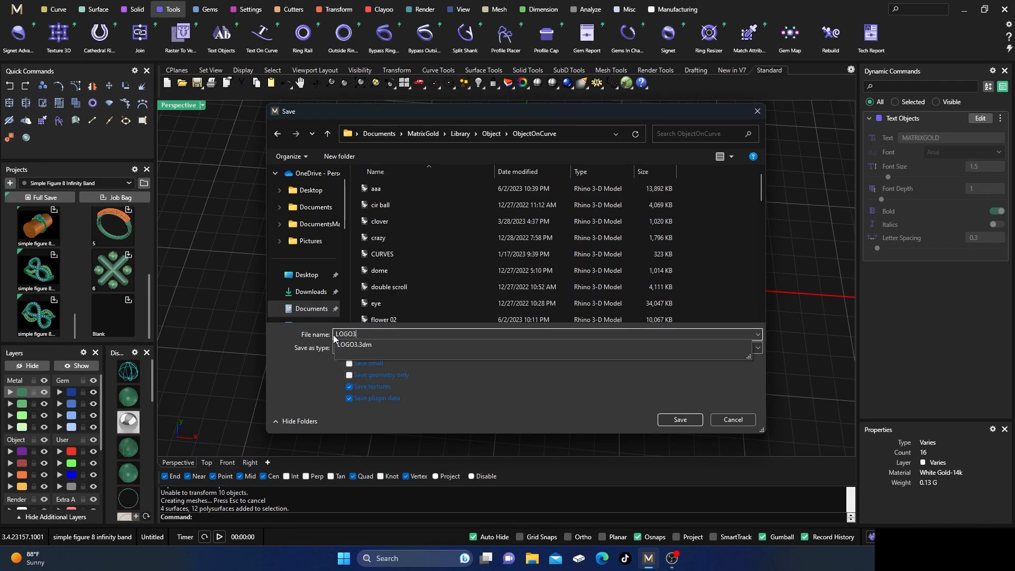
key(Return)
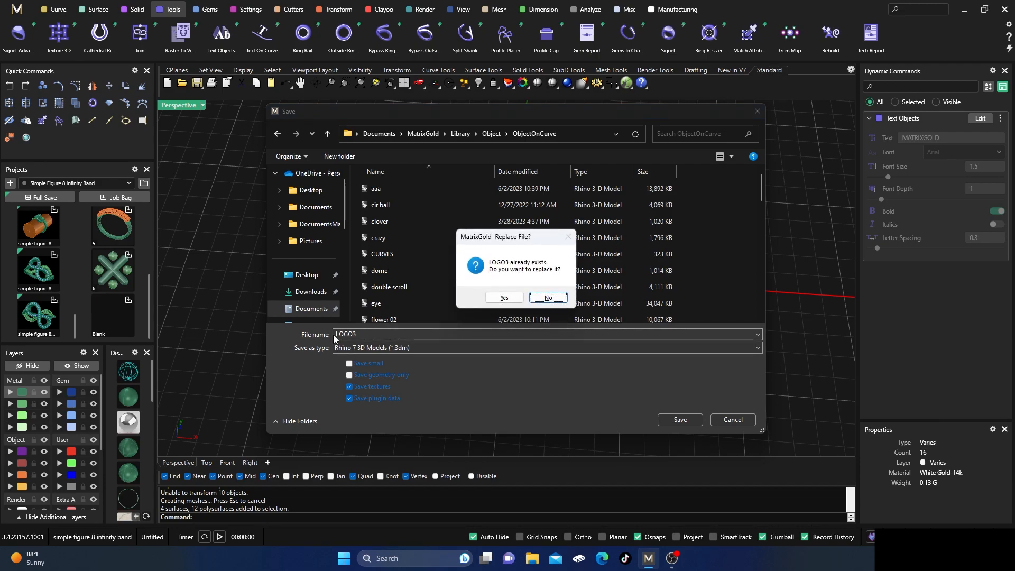
click(506, 297)
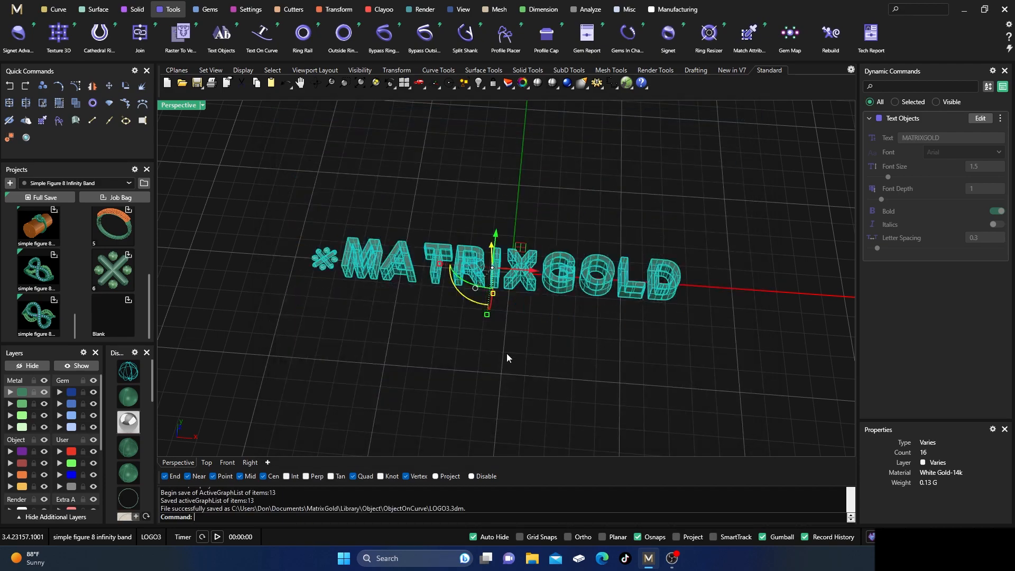
Step: Delete the complete ornament and MATRIXGOLD lettering from the workspace
click(417, 354)
right_drag(418, 354, 426, 340)
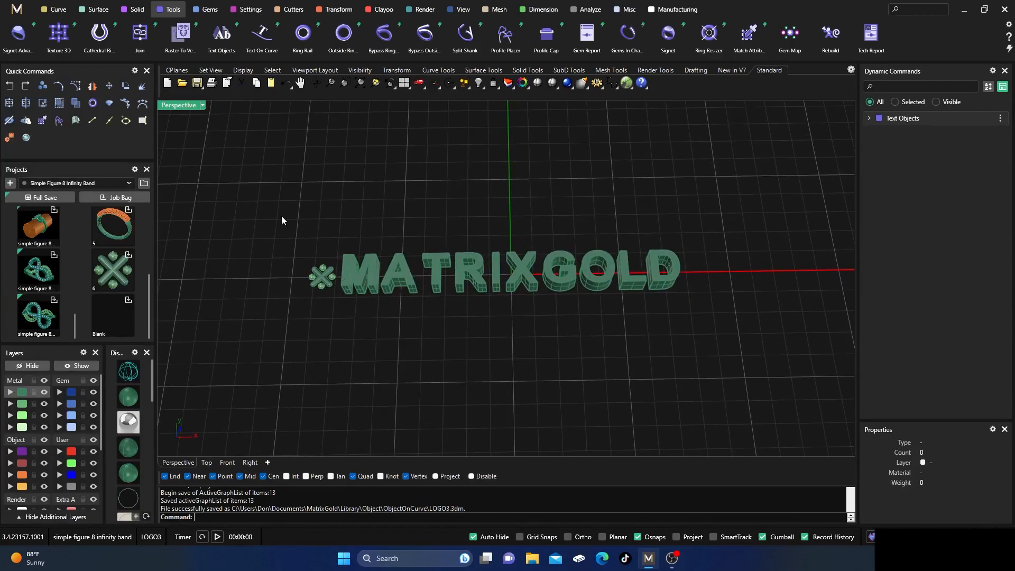
drag(272, 196, 809, 329)
key(Delete)
Step: Create a ring rail with US finger size 7
right_drag(474, 325, 284, 290)
right_drag(398, 260, 503, 270)
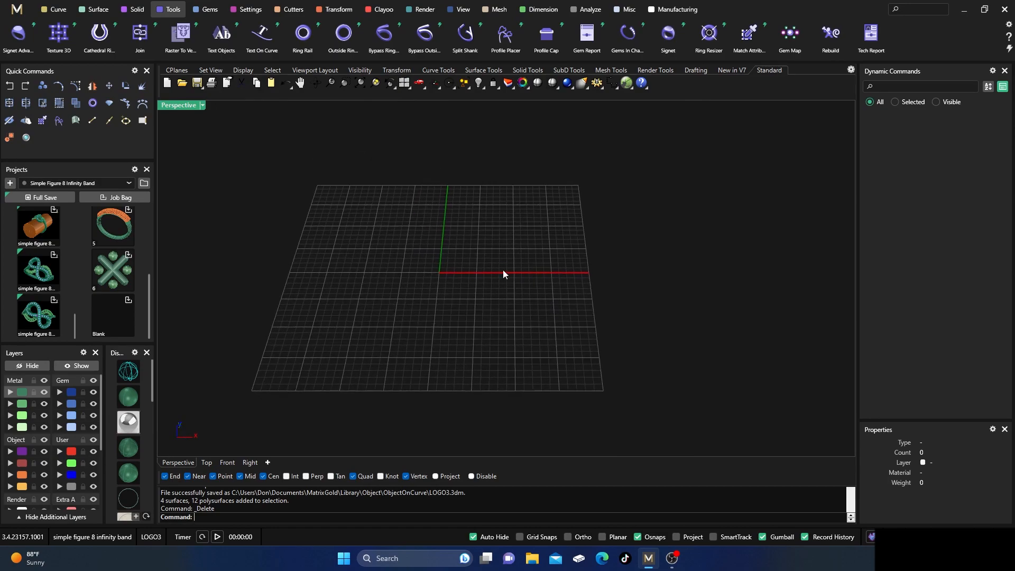
click(302, 34)
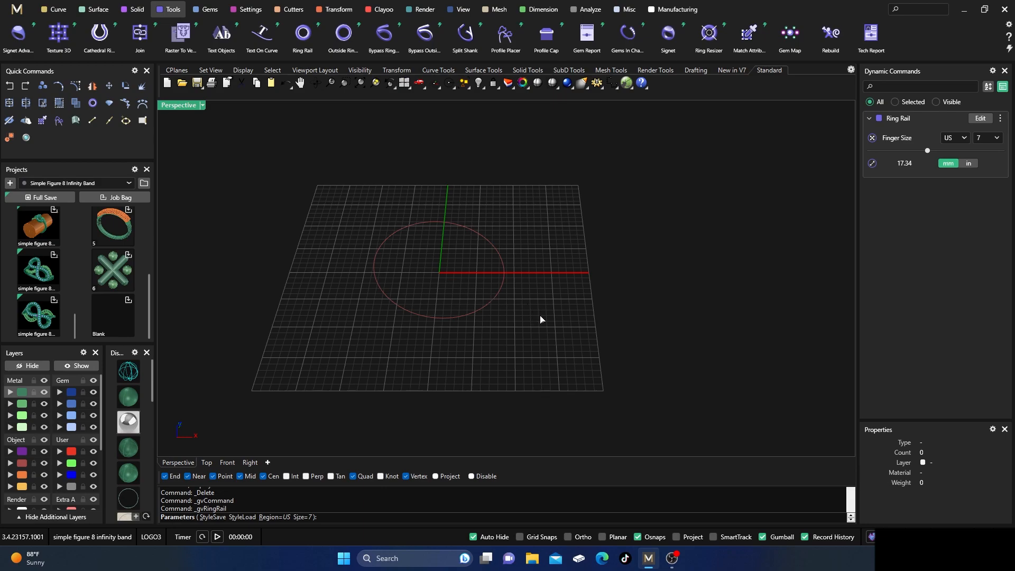
key(Return)
Step: Place the default oval profile, 4.6 wide and 2.3 high, on the ring rail with Profile Placer and auto-sweep it into a band
click(466, 231)
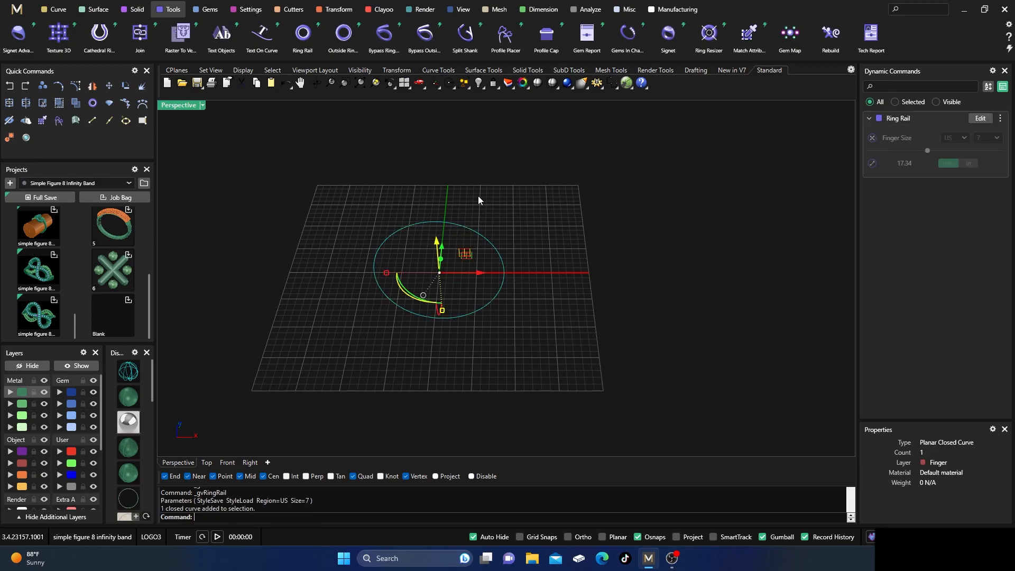
click(511, 47)
right_drag(725, 315, 719, 277)
click(996, 352)
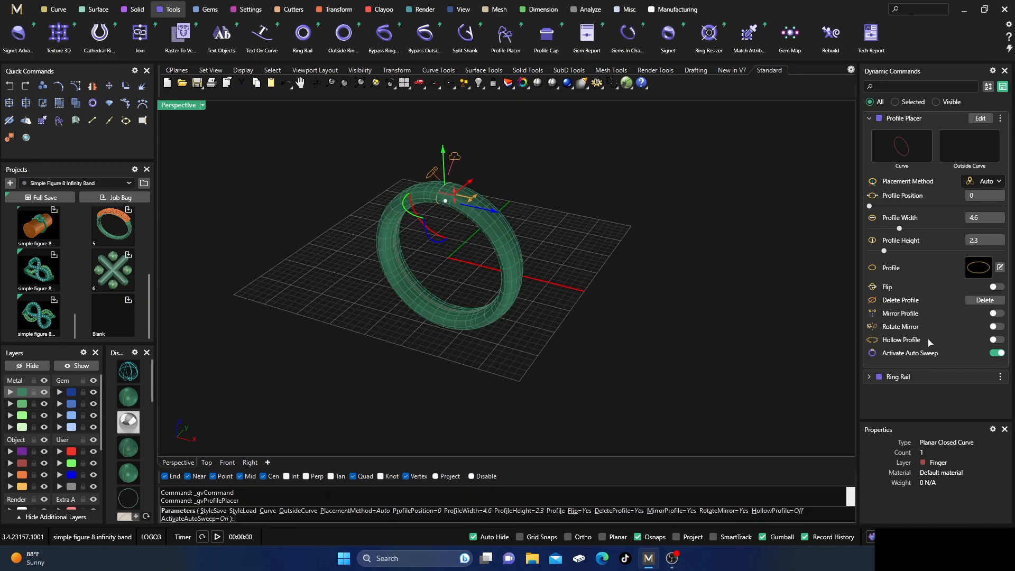
scroll(420, 311, up, 5)
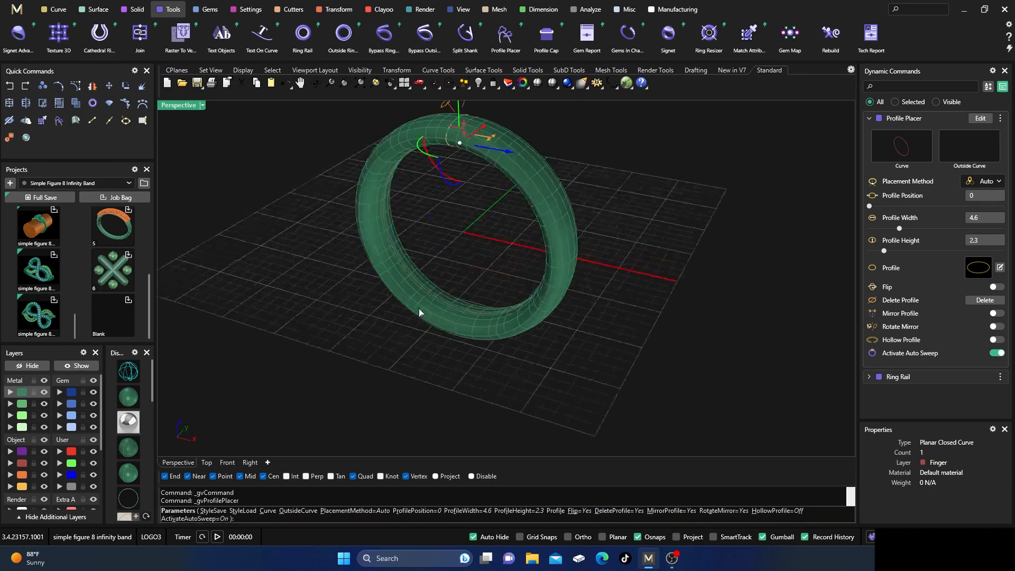
key(Return)
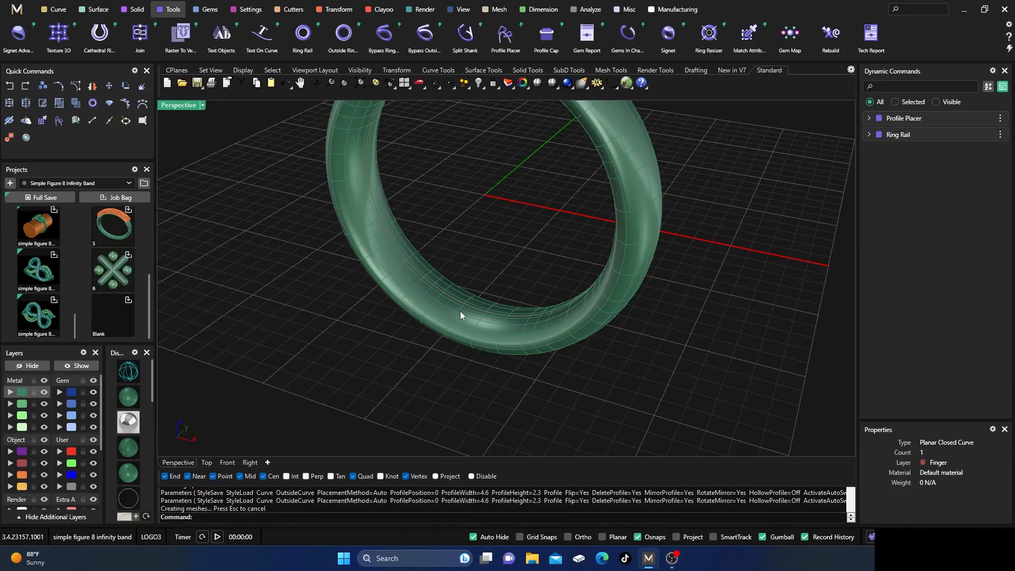
Step: Move the complete rounded band with its curves along the X axis, off the origin to the negative side
right_drag(454, 337, 299, 219)
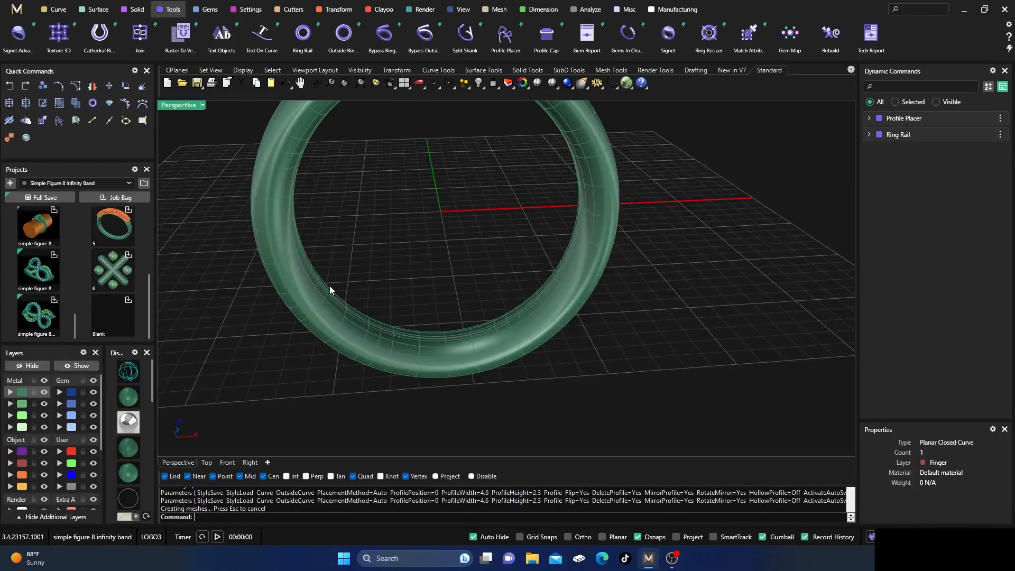
scroll(387, 313, down, 5)
drag(307, 194, 473, 374)
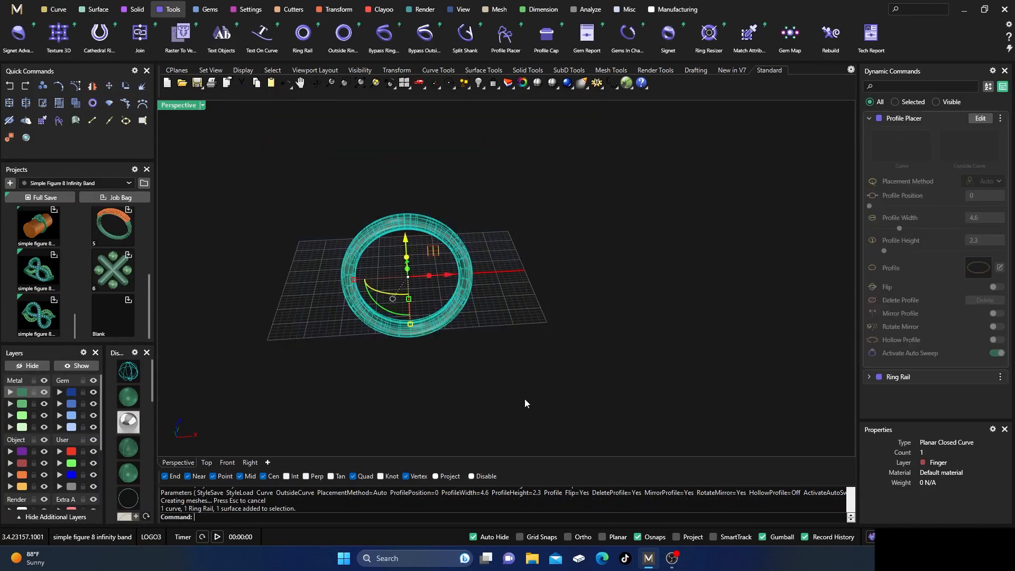
drag(463, 291, 294, 294)
click(509, 281)
scroll(581, 292, down, 4)
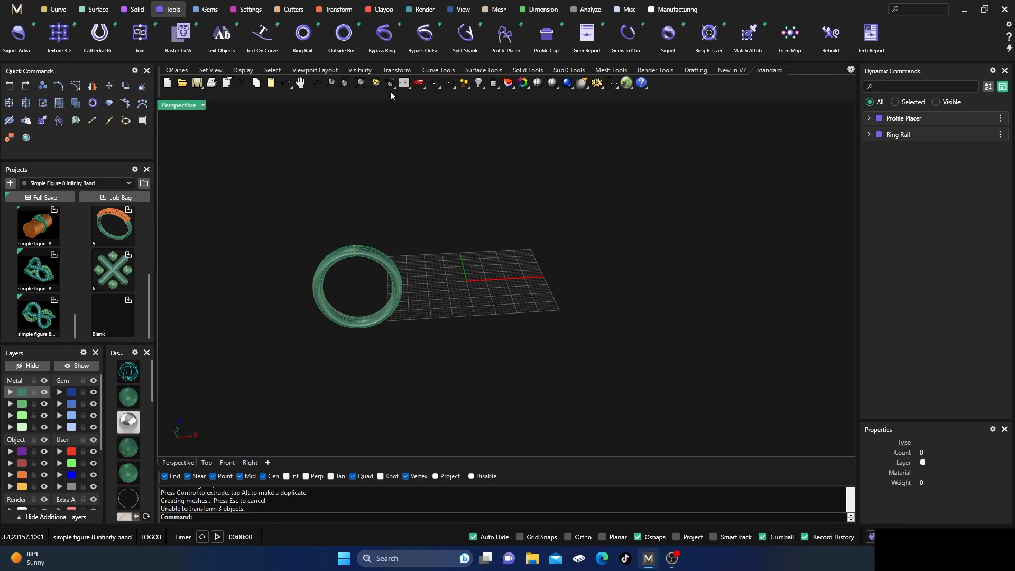
Step: Create a second ring rail at the origin with US finger size 7
right_click(476, 178)
click(315, 45)
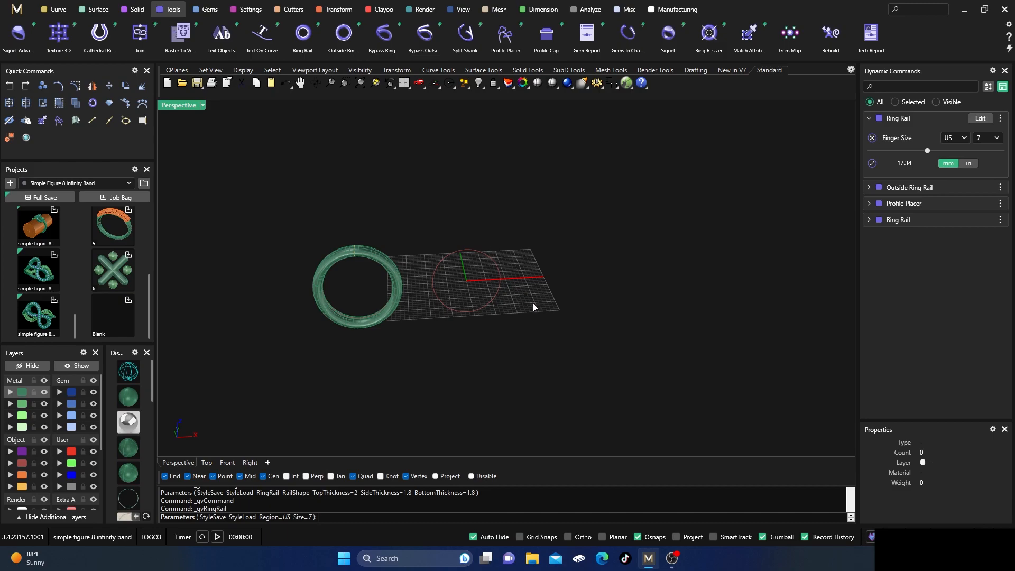
right_click(493, 258)
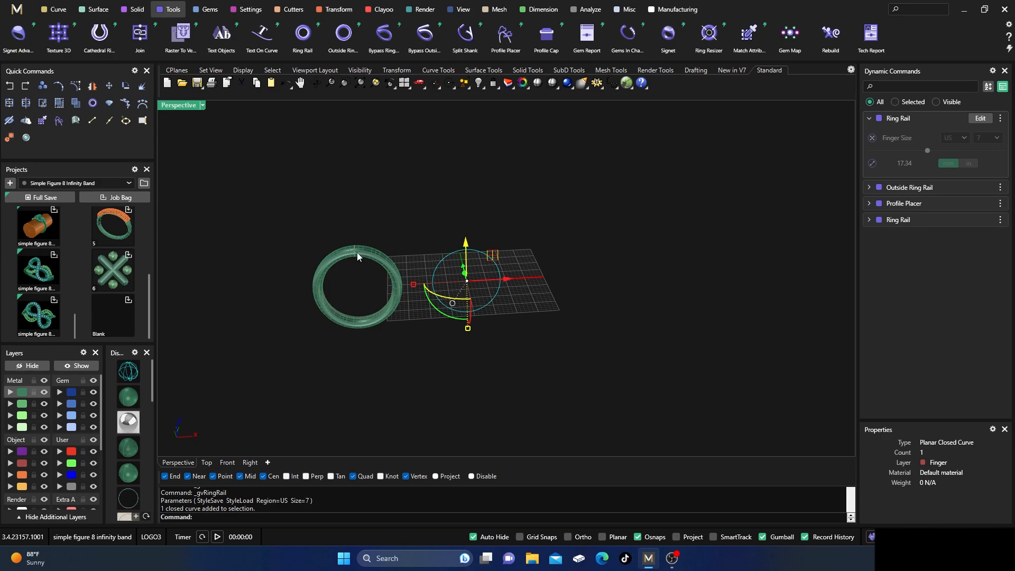
Step: Start Profile Placer on the new rail and choose peaked shank profile 10 from the library
click(518, 38)
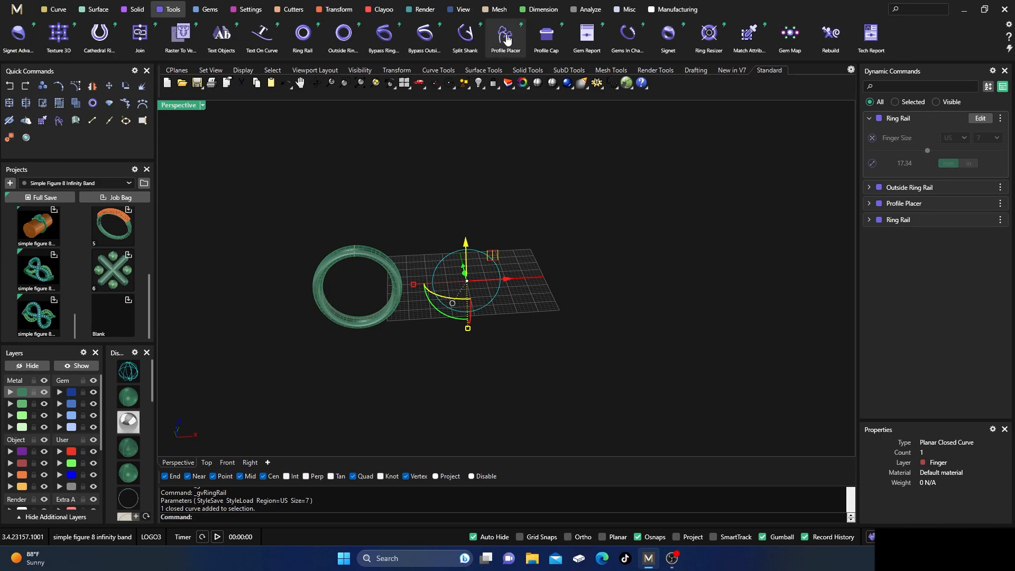
right_drag(544, 325, 541, 325)
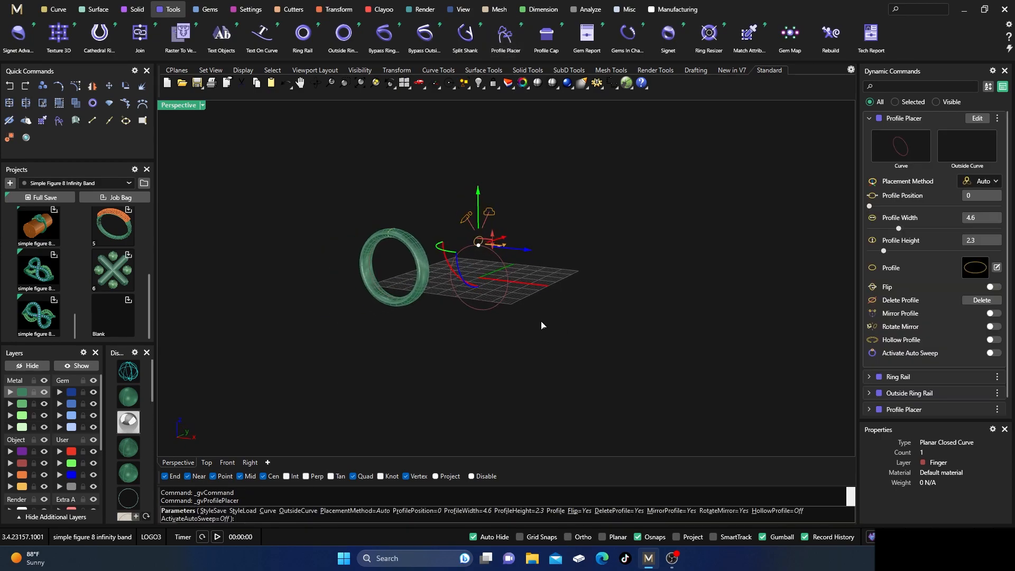
scroll(487, 278, up, 5)
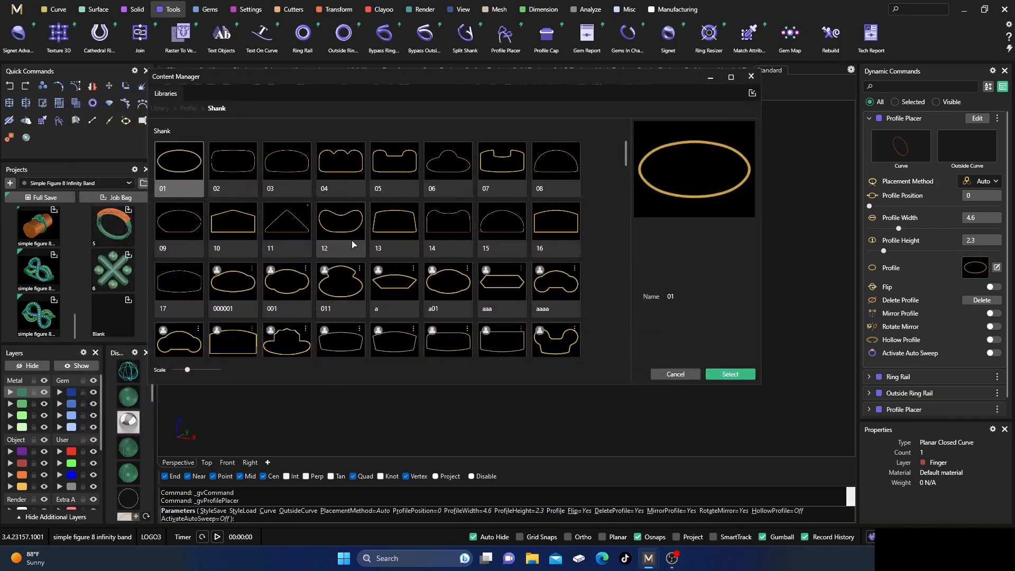
click(230, 225)
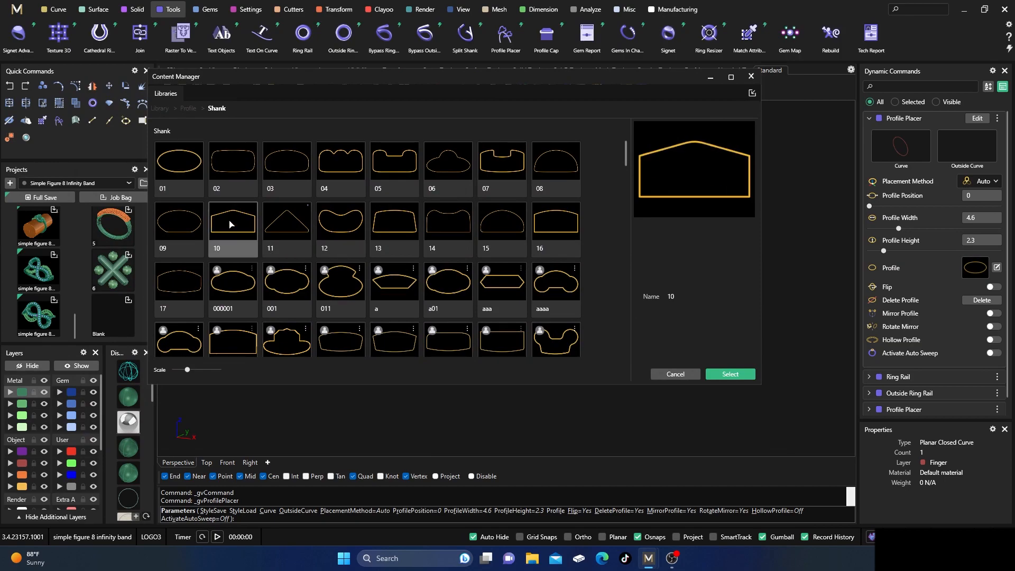
click(730, 374)
click(751, 76)
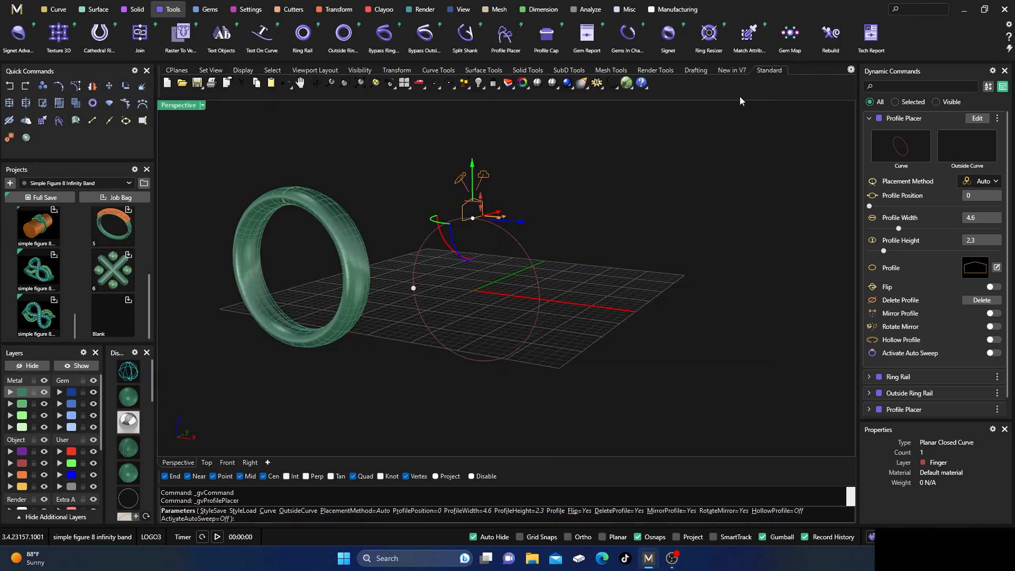
Step: Activate Auto Sweep to build the second band from the peaked profile and finish the placement
click(994, 353)
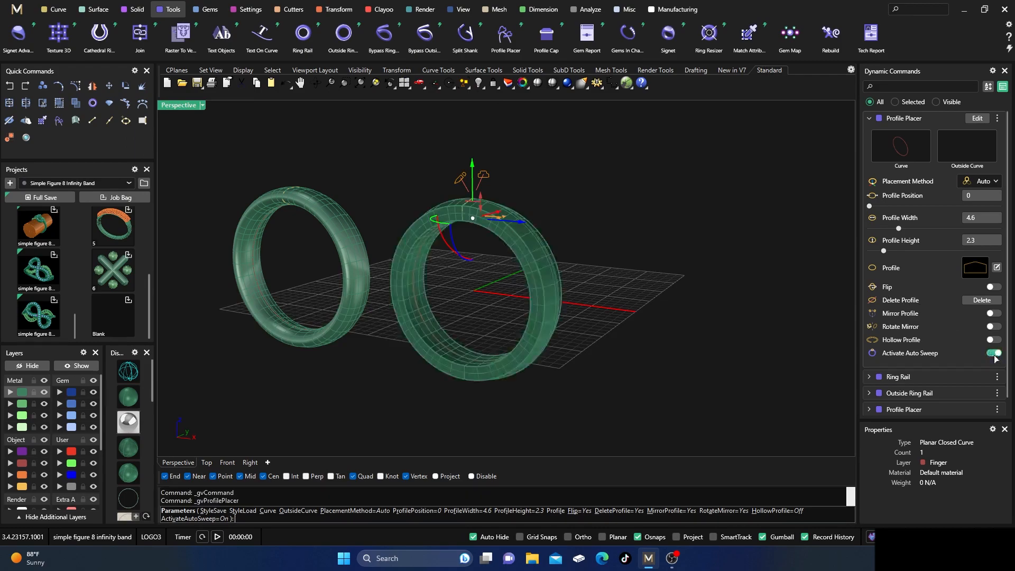
right_click(613, 355)
right_drag(598, 350, 620, 356)
scroll(638, 334, down, 6)
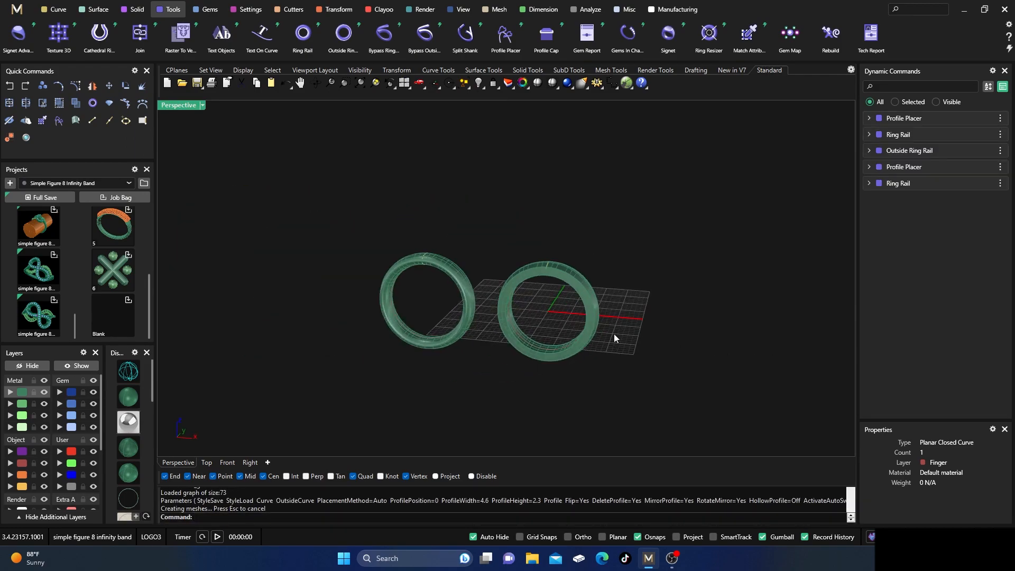
scroll(522, 297, up, 3)
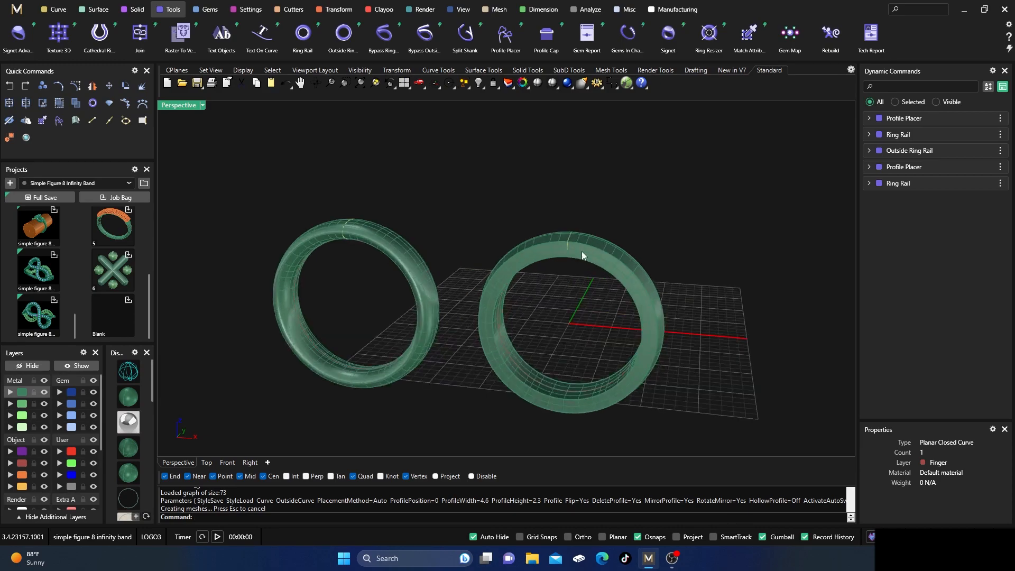
Step: Assign the two bands' profile curves to layer User 04 and hide that layer
click(22, 488)
click(59, 486)
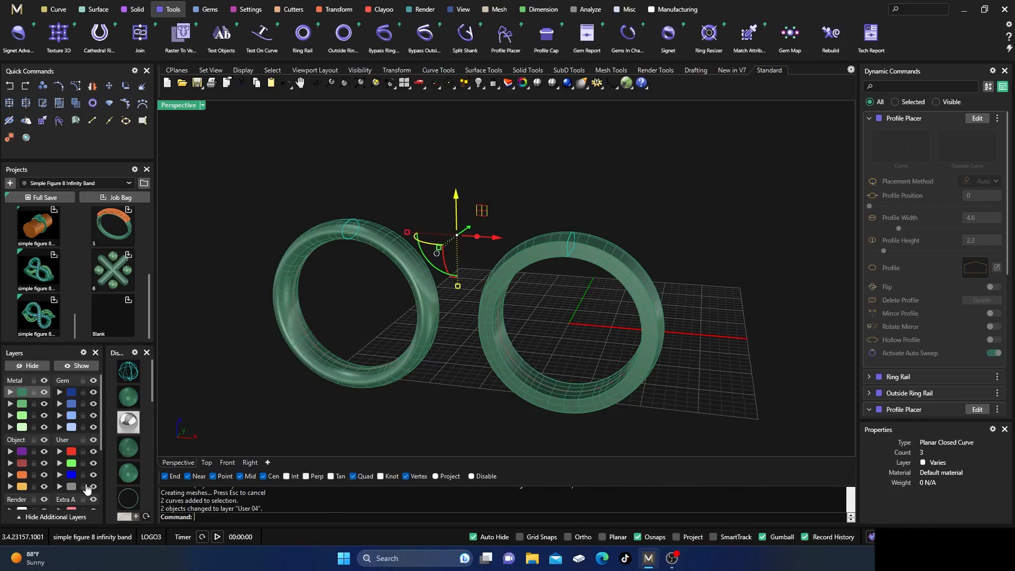
click(93, 486)
scroll(512, 360, down, 2)
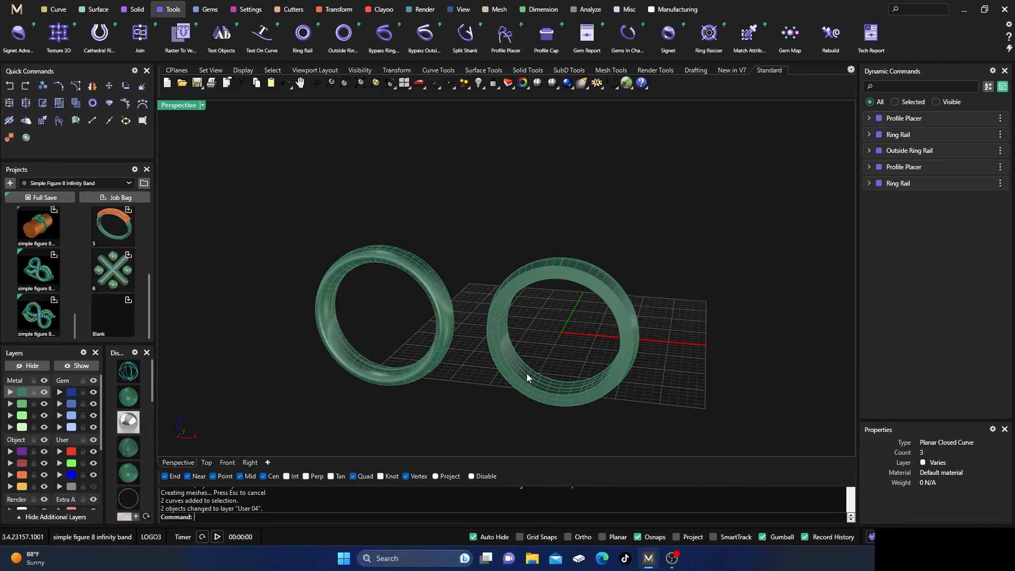
right_drag(480, 366, 442, 351)
scroll(393, 322, up, 2)
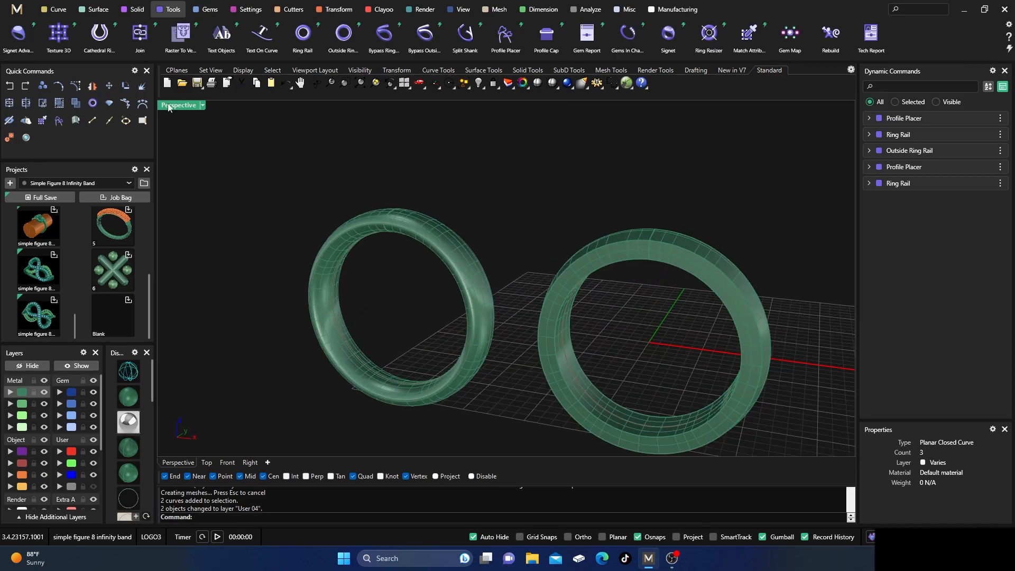
Step: Start Object On Surface and pick the rounded band's surface to place a size 2 sphere on its inner side
click(136, 11)
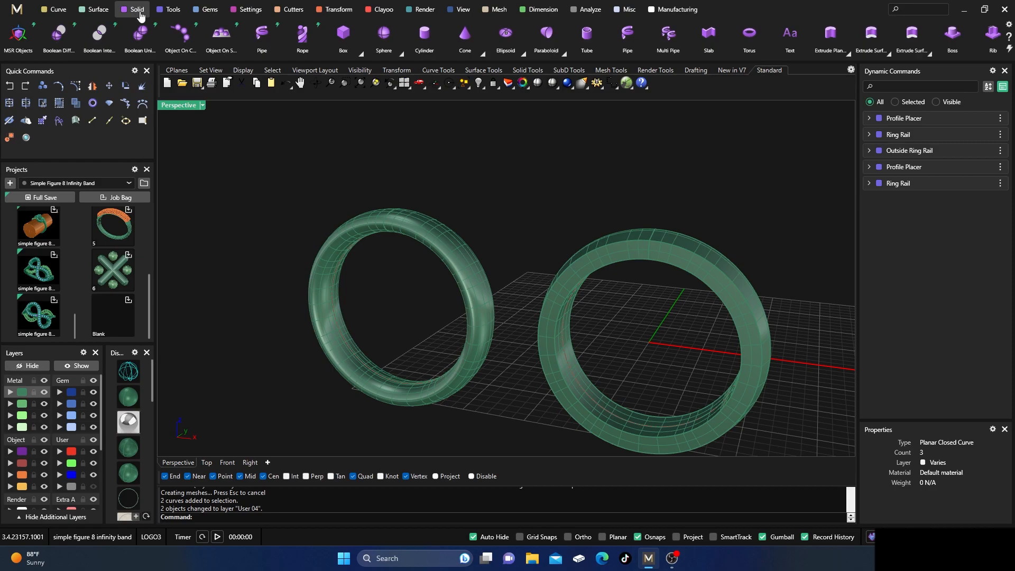
click(222, 38)
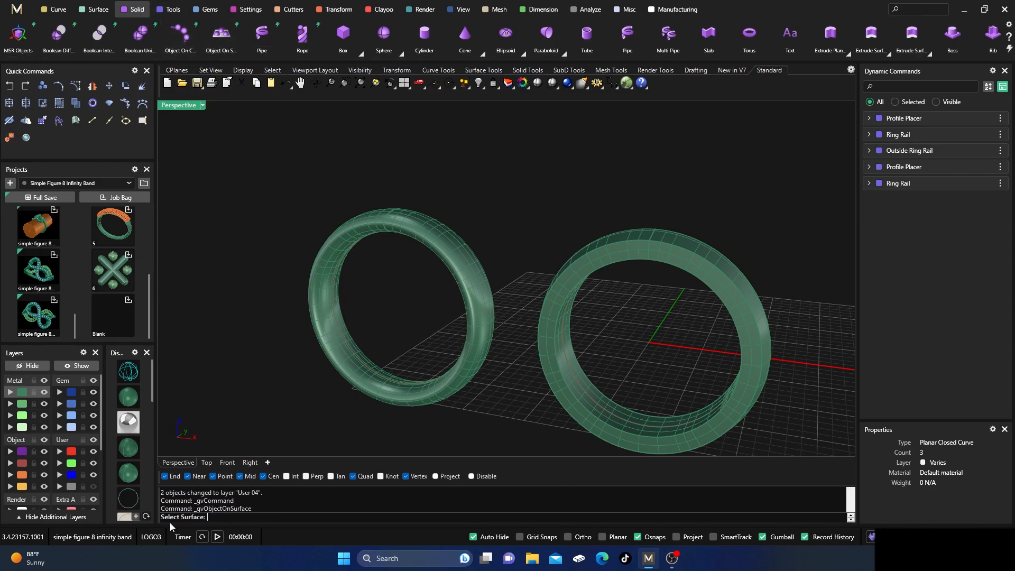
click(326, 306)
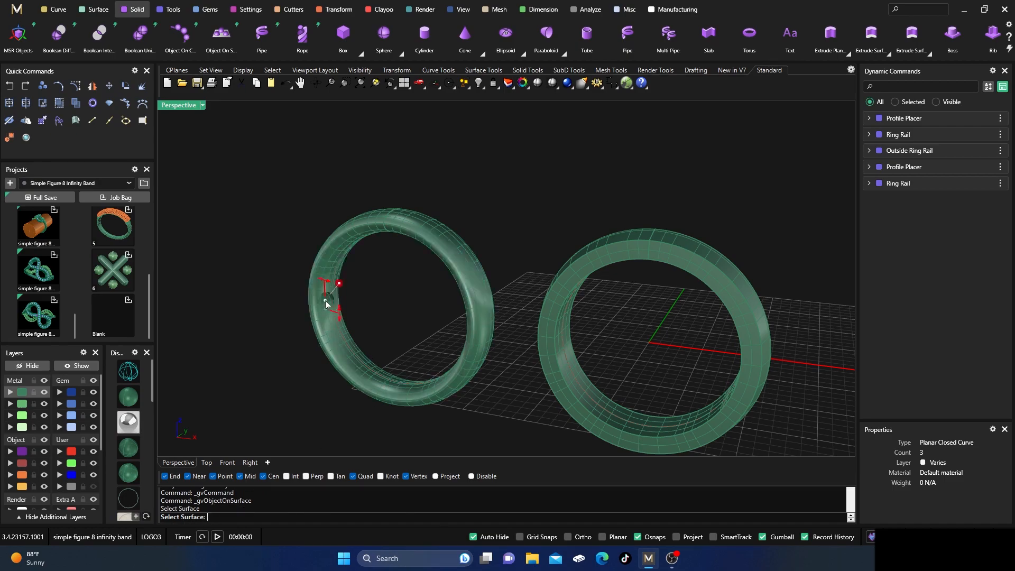
scroll(335, 396, up, 5)
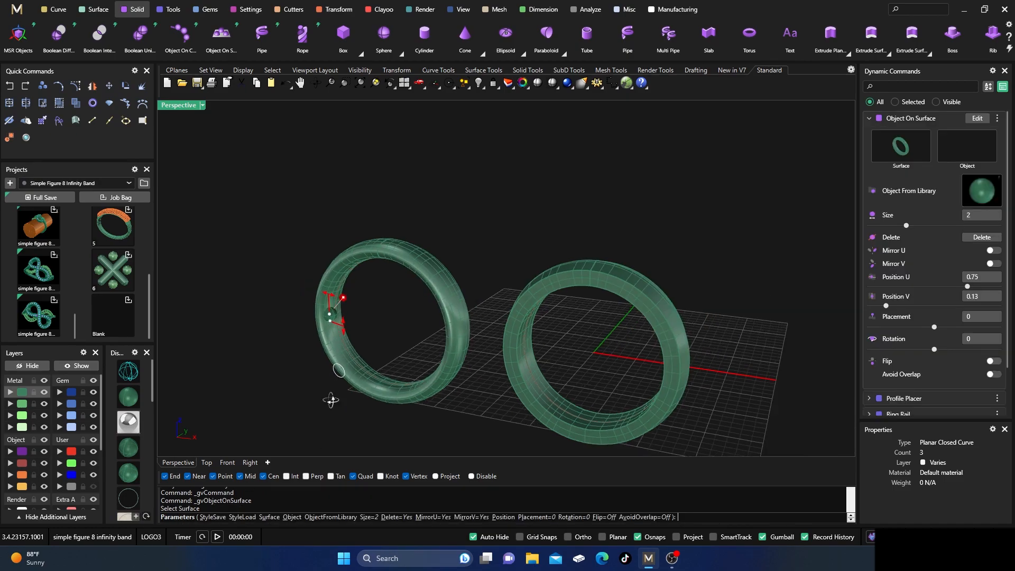
Step: Reposition the sphere on the rounded band's inner surface to U 0.76, V 0.01
scroll(349, 332, up, 3)
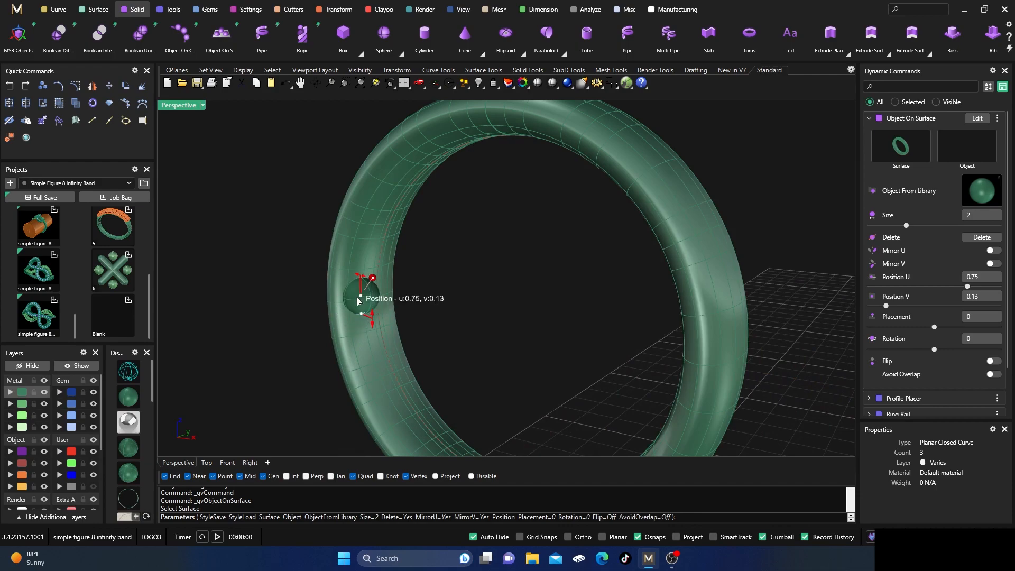
drag(361, 299, 370, 288)
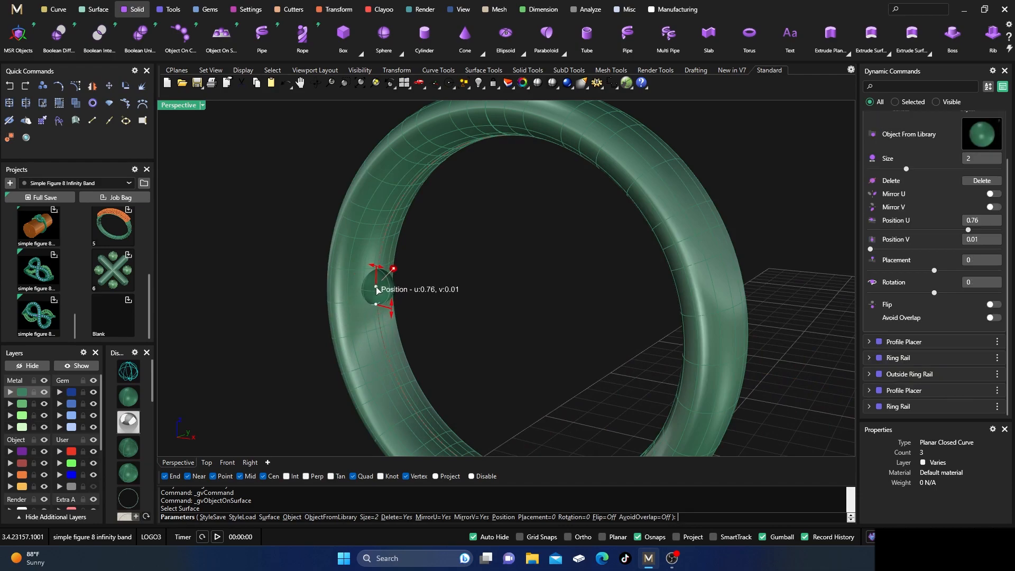
scroll(317, 357, down, 3)
right_drag(313, 360, 369, 340)
scroll(948, 190, up, 2)
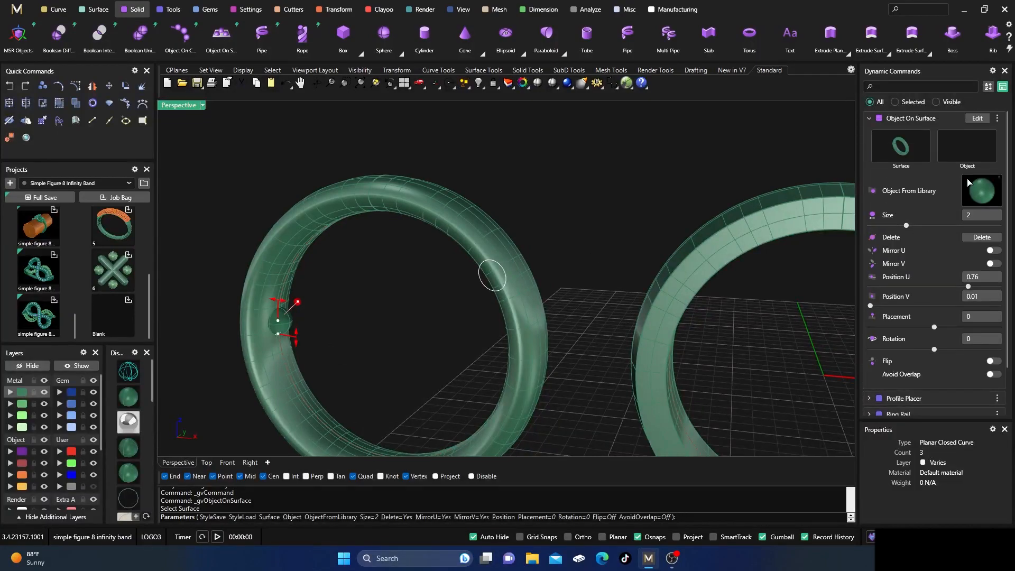
Step: Replace the sphere on the rounded band with LOGO3 from the ObjectOnCurve library
click(981, 193)
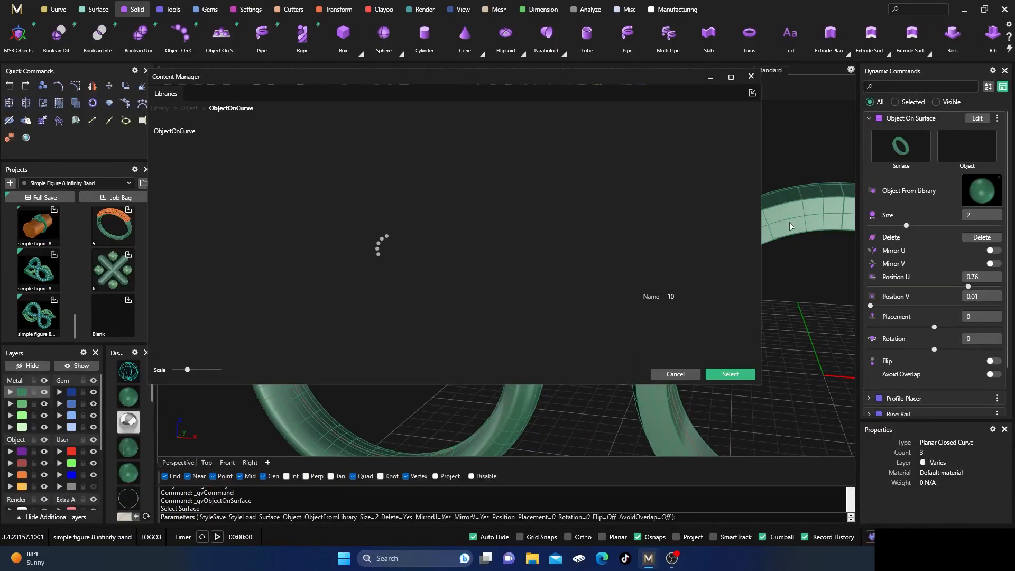
scroll(428, 234, down, 8)
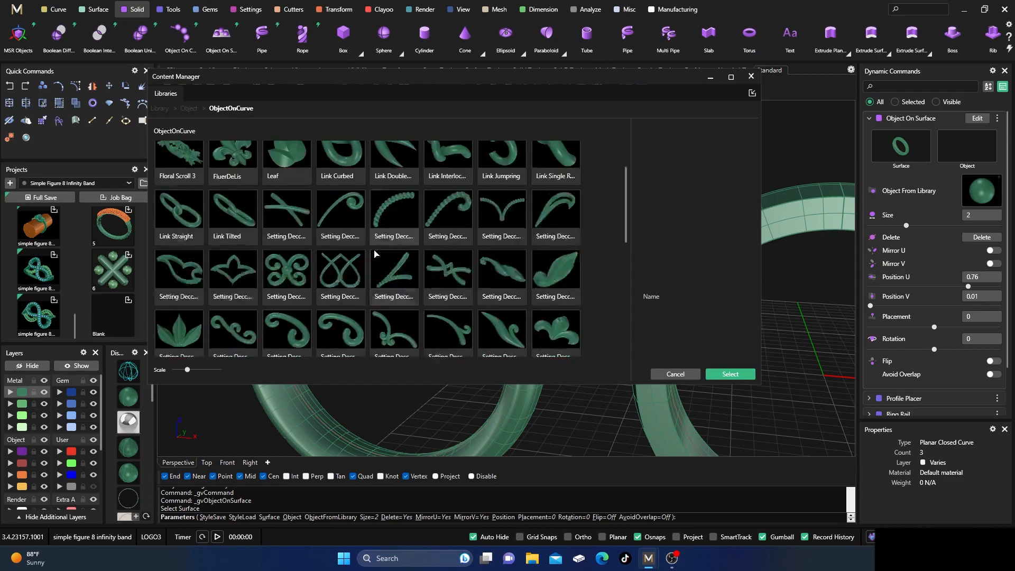
scroll(371, 254, down, 1)
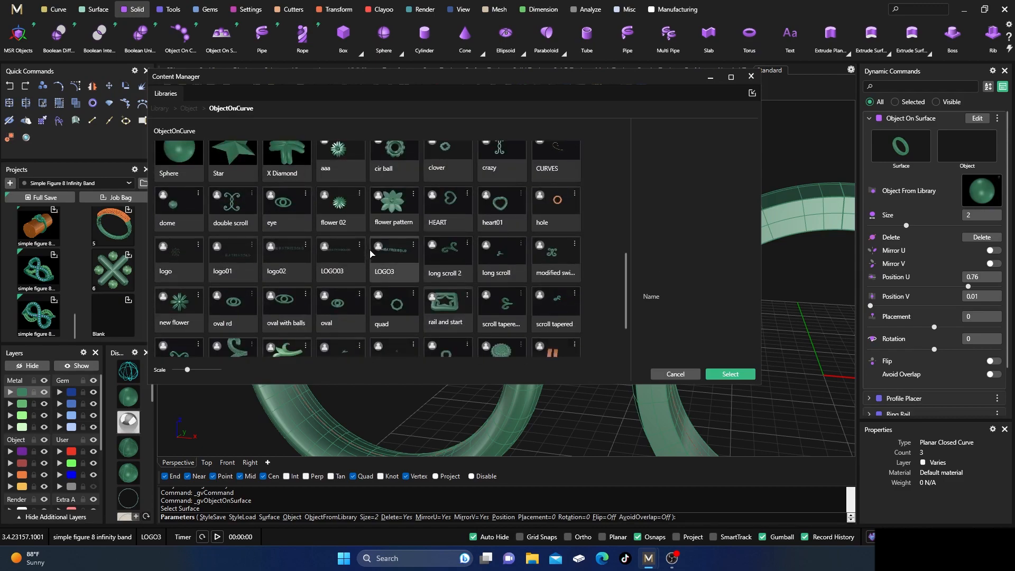
click(394, 259)
click(730, 374)
click(751, 77)
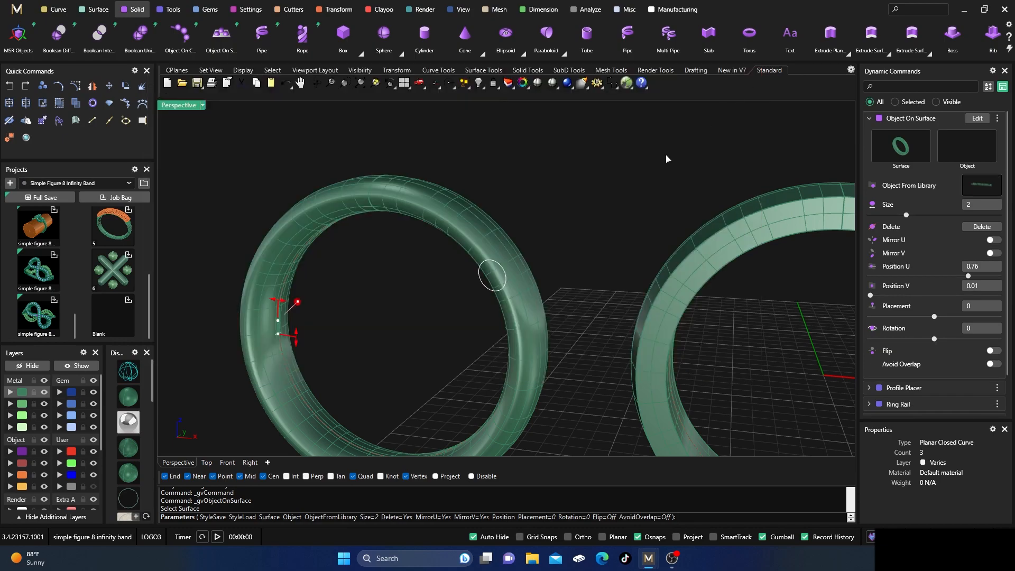
click(968, 149)
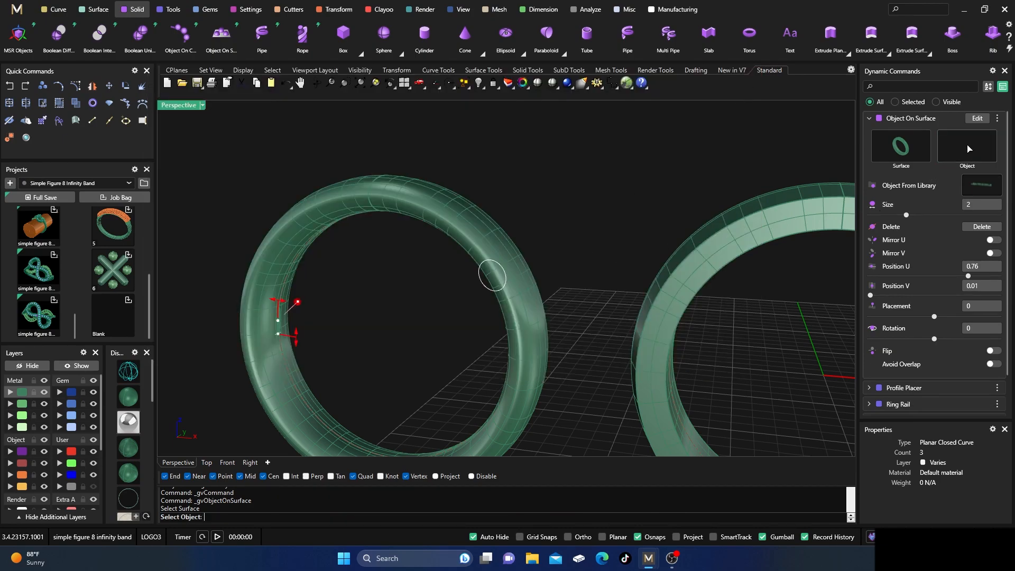
click(535, 304)
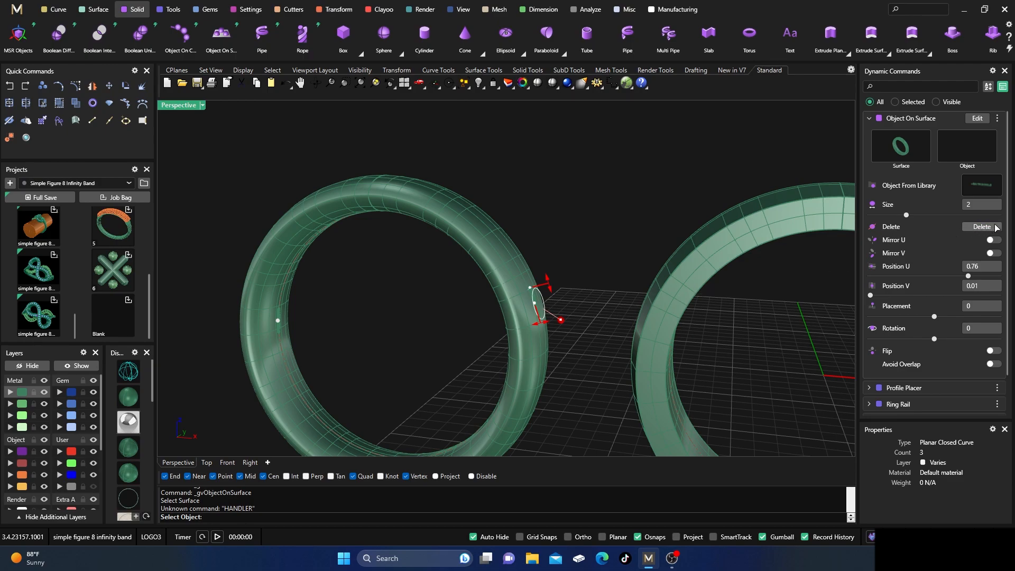
click(535, 306)
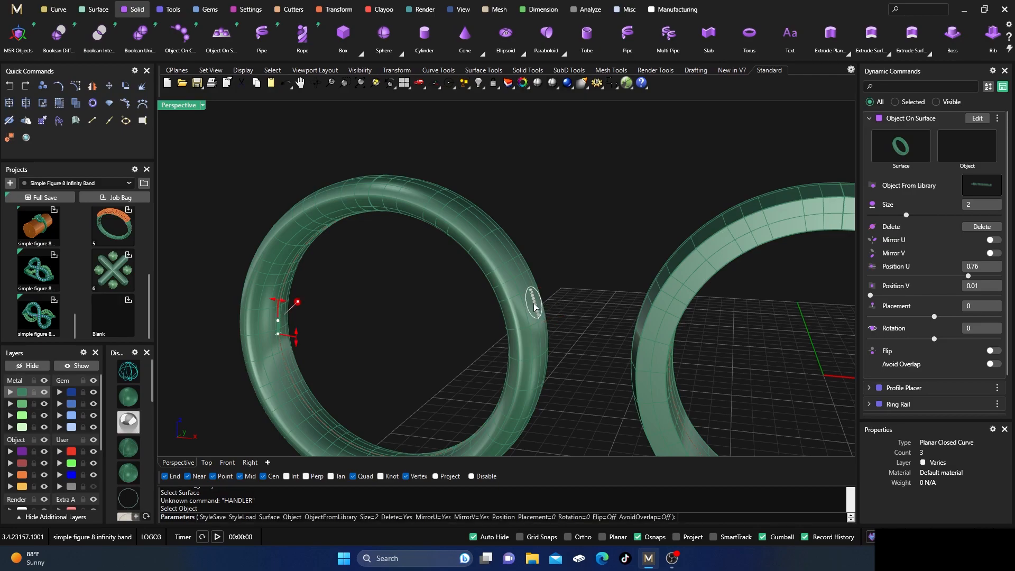
Step: Enlarge the LOGO3 object on the rounded band's inner surface to size 7
scroll(484, 329, up, 3)
scroll(506, 288, down, 3)
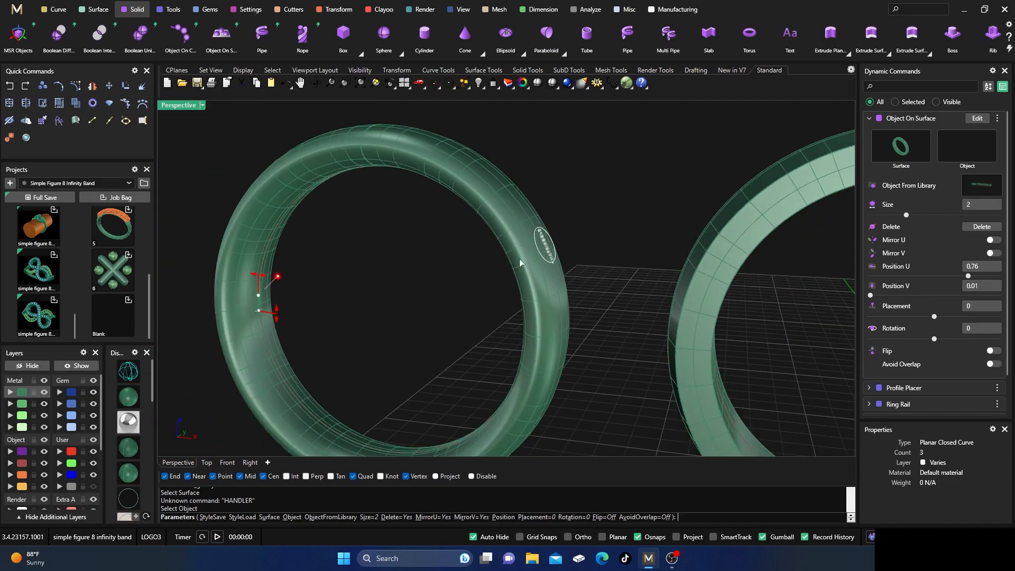
drag(277, 316, 276, 412)
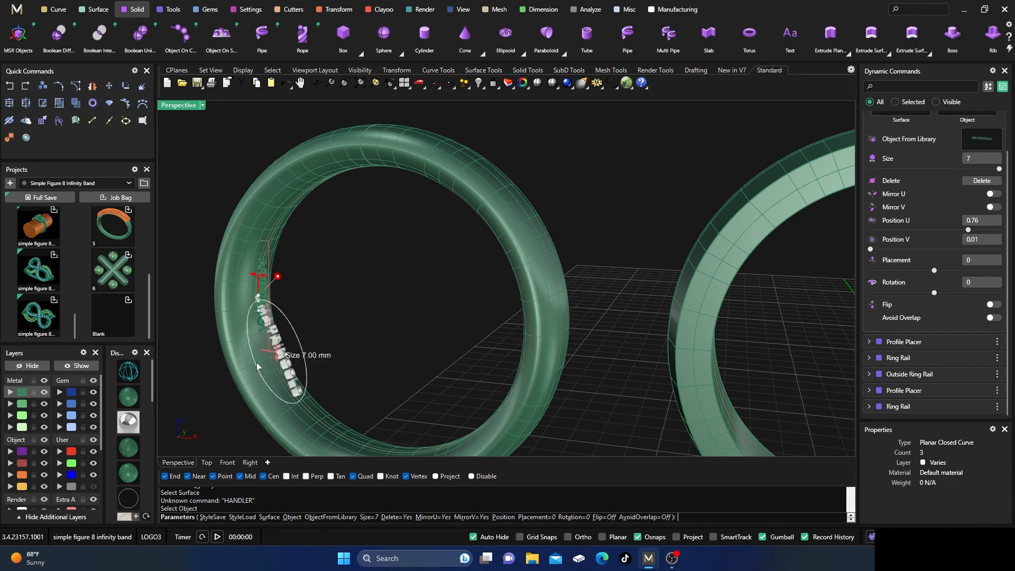
Step: Accept the LOGO3 placement and examine in a wireframe front view how the lettering sits against the band's curved inner surface
click(130, 376)
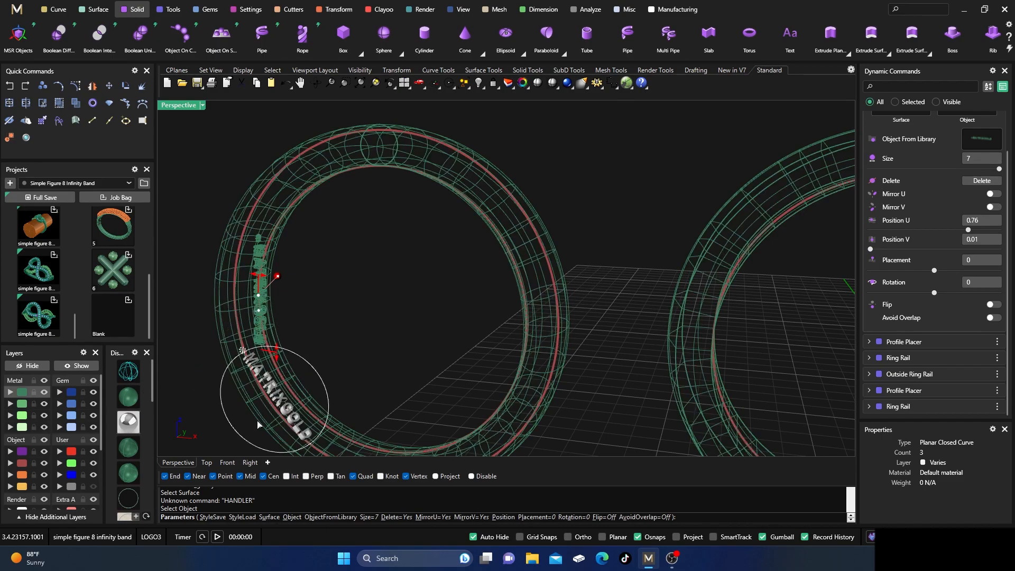
click(227, 463)
right_drag(245, 358, 587, 339)
right_drag(305, 266, 443, 297)
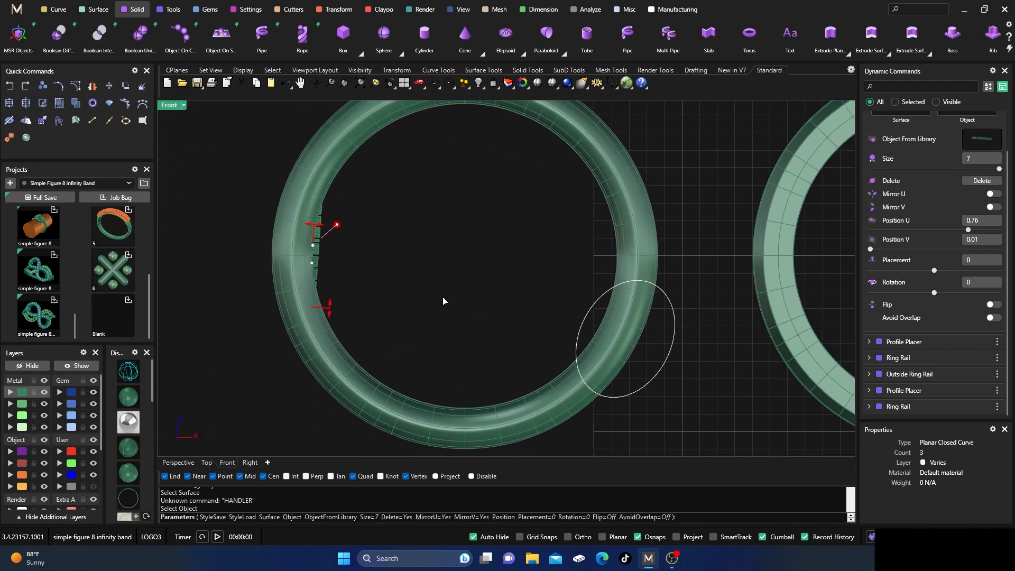
click(129, 376)
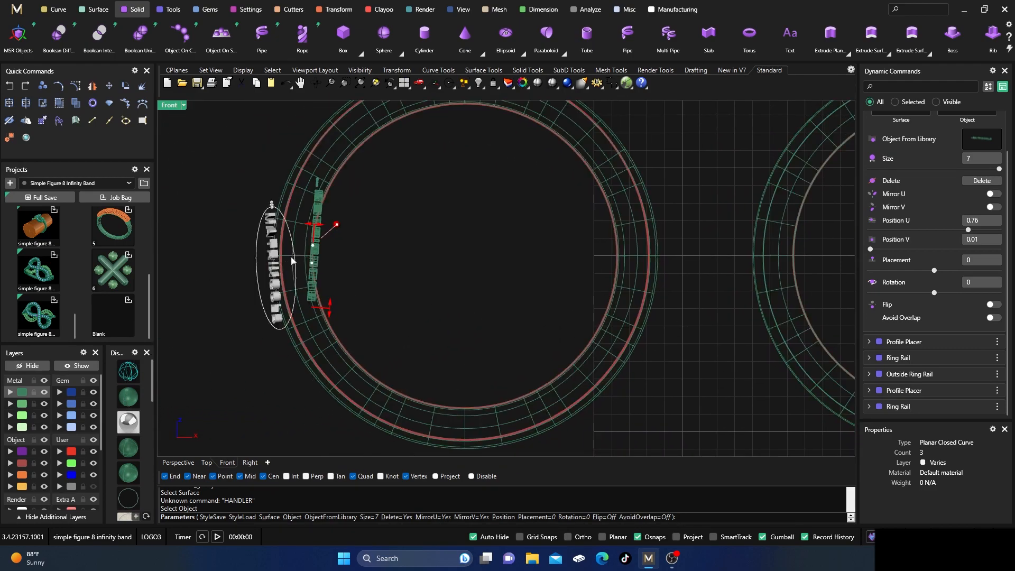
right_click(230, 299)
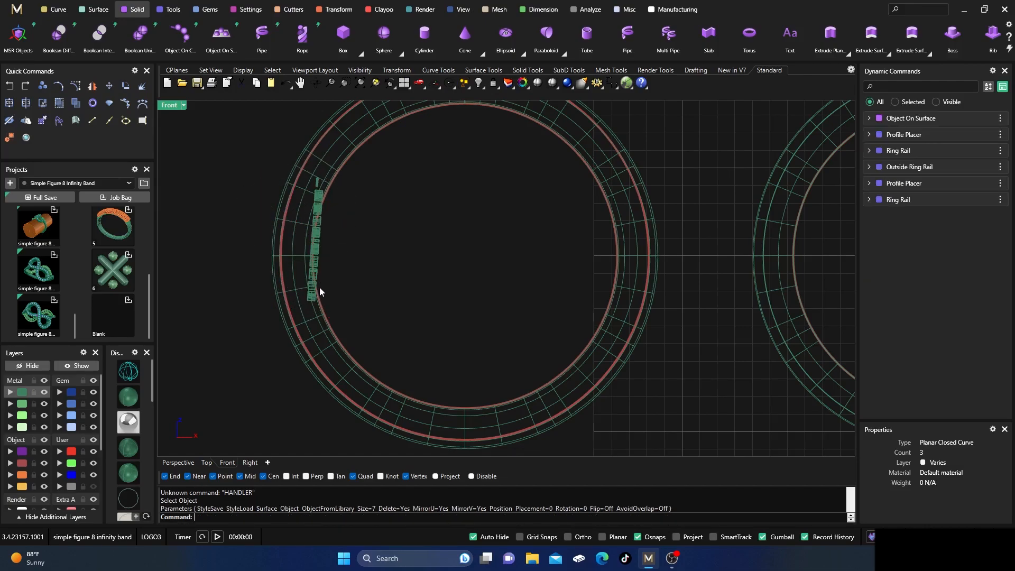
scroll(320, 212, up, 3)
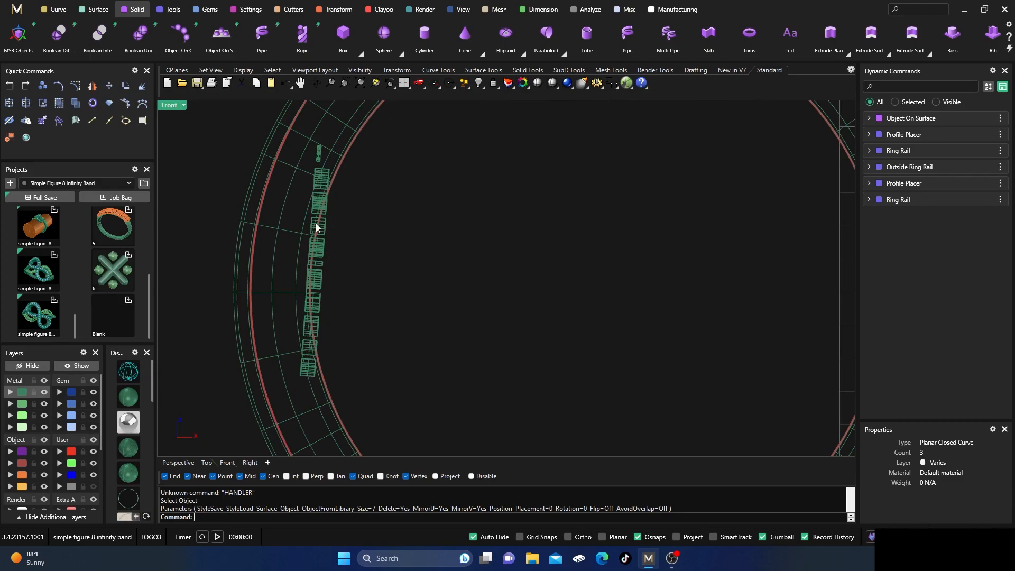
scroll(323, 294, down, 3)
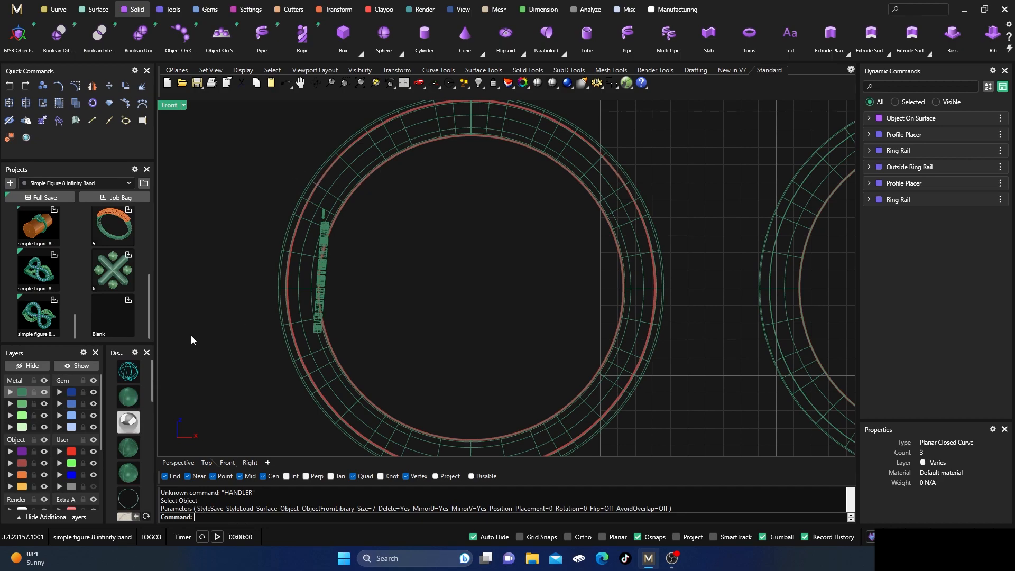
Step: Start a new Object On Surface on the shaded rounded band and place a size 2 sphere at U 0.88, V 0.06
click(178, 462)
click(128, 396)
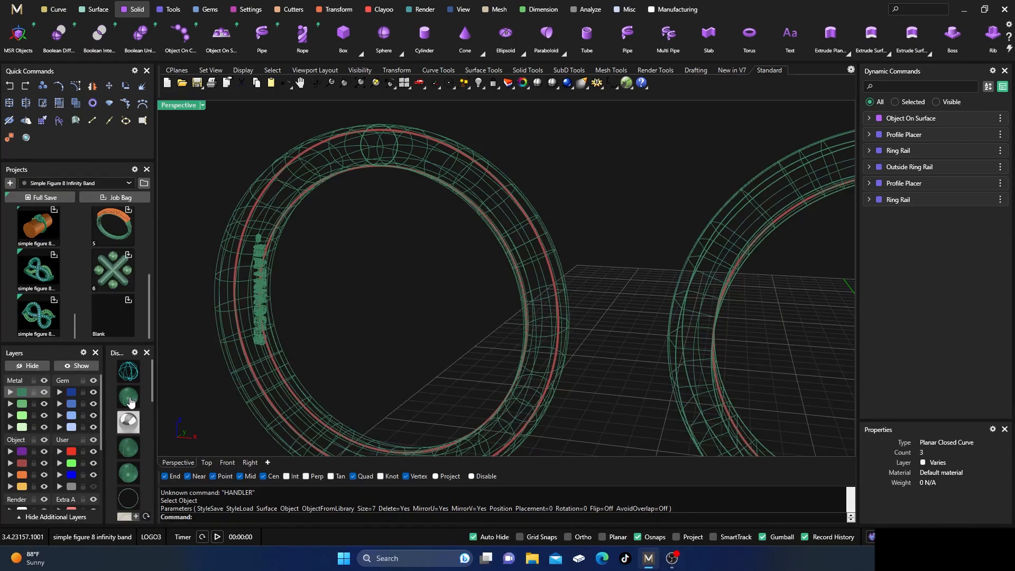
click(221, 35)
click(277, 206)
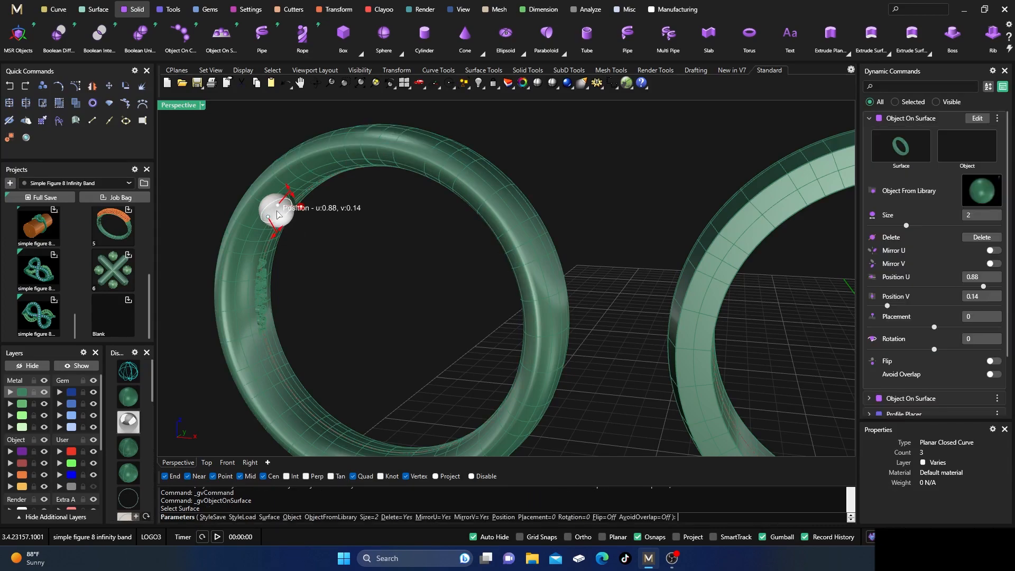
drag(279, 208, 285, 210)
Step: Replace the sphere on the rounded band with Link Double Wheat from the ObjectOnCurve library
scroll(459, 329, down, 3)
right_drag(463, 330, 439, 306)
scroll(397, 297, up, 5)
scroll(372, 321, up, 2)
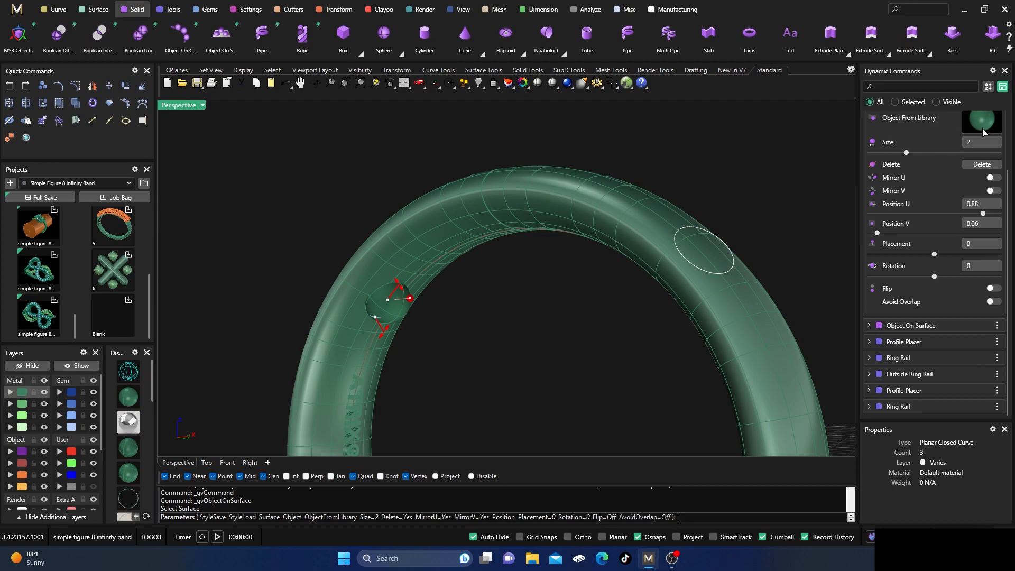
scroll(983, 132, up, 3)
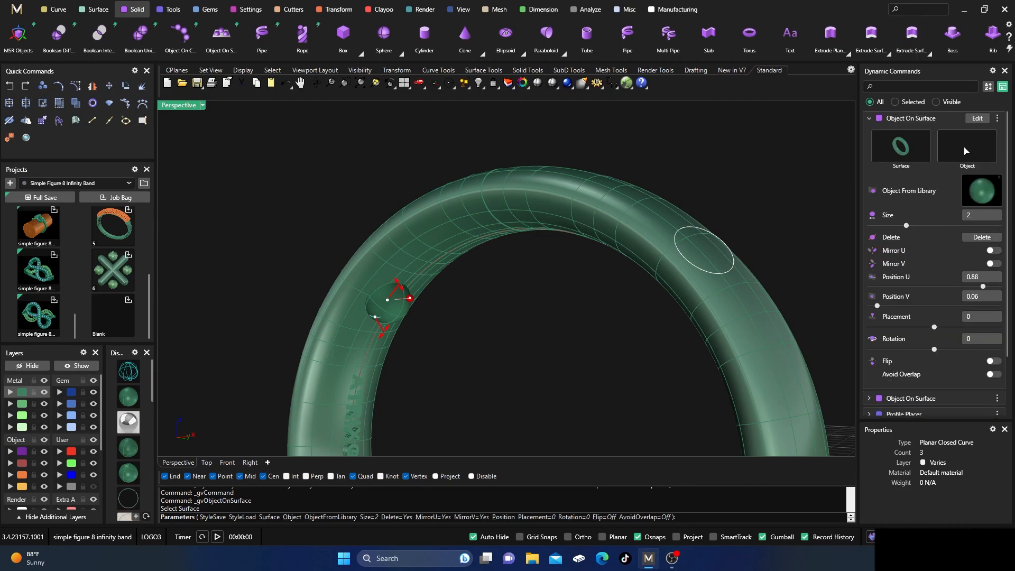
click(982, 200)
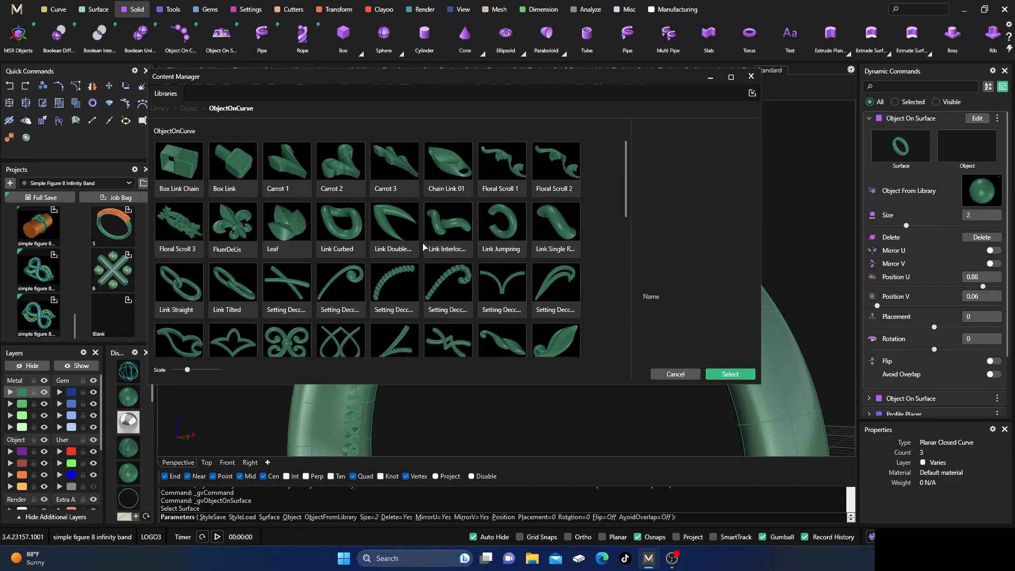
click(417, 244)
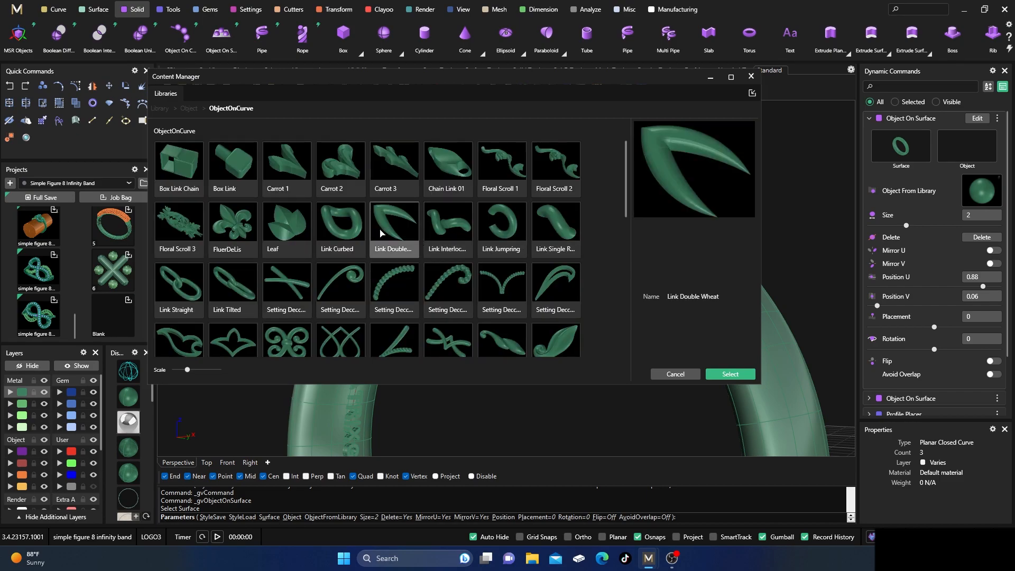
click(729, 372)
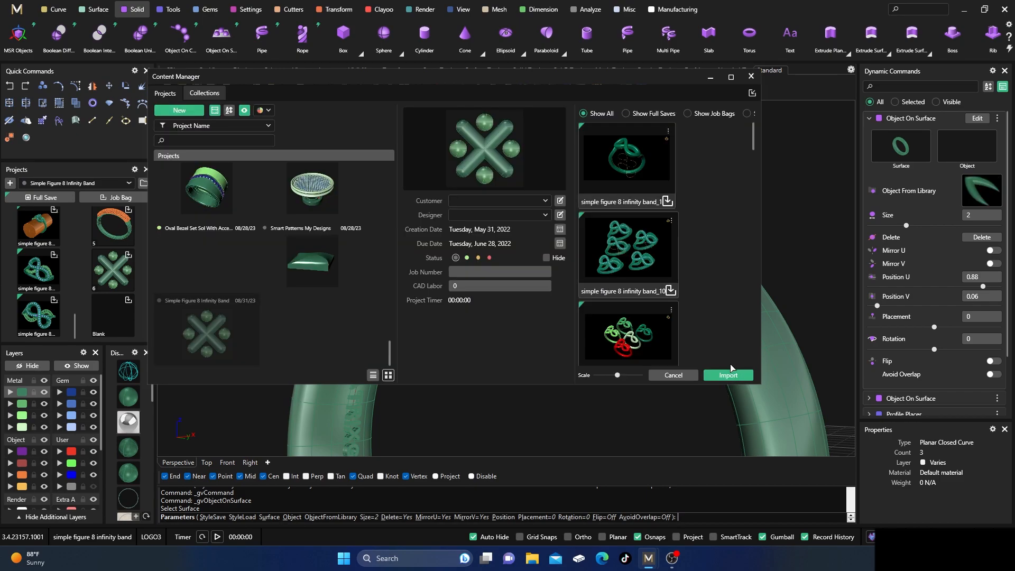
click(750, 76)
Step: Enlarge the Link Double Wheat ornament to size 4.28 and check its fit on the band in a wireframe front view
mouse_move(434, 338)
right_down()
mouse_move(443, 351)
mouse_move(429, 337)
right_up()
drag(255, 314, 238, 334)
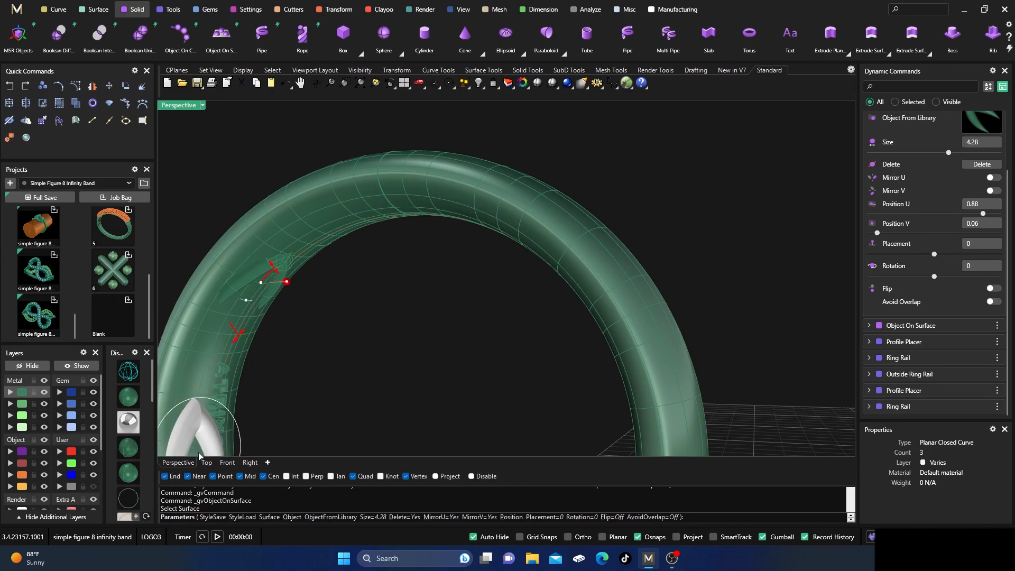
click(227, 462)
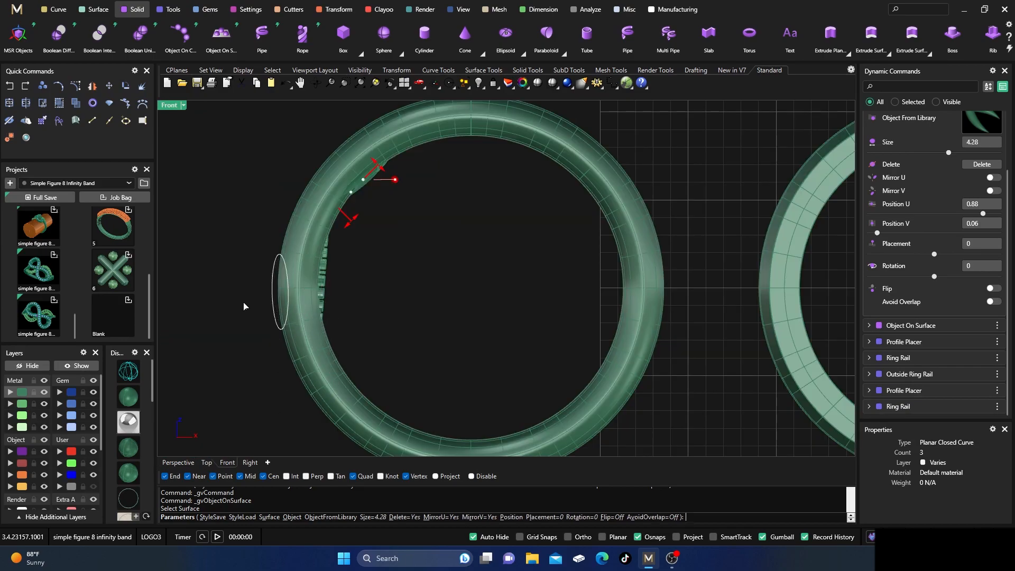
click(128, 373)
scroll(384, 160, up, 3)
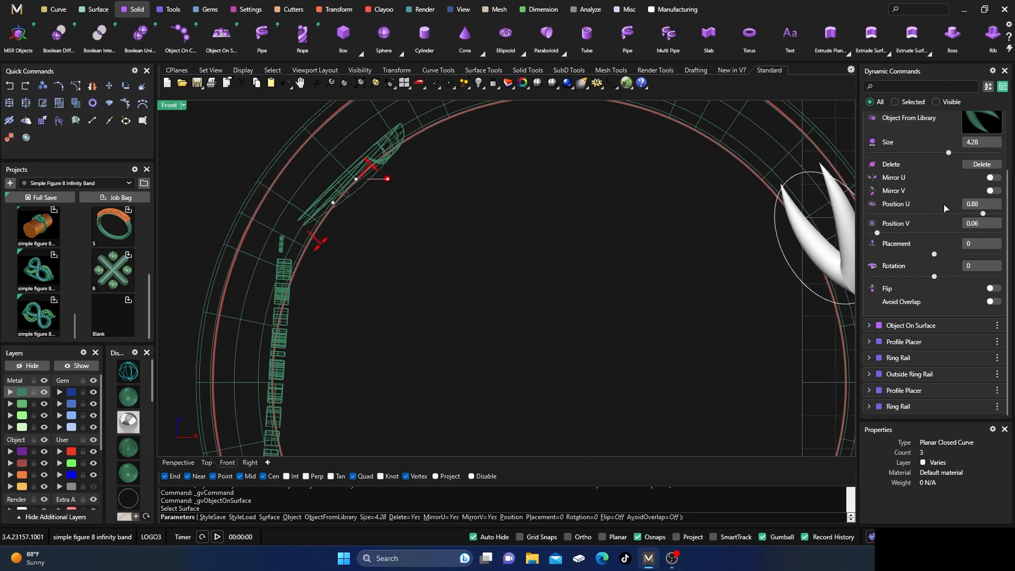
scroll(960, 238, up, 2)
Step: Add a second Link Double Wheat to the band, reposition it to U 0.89, V 0.32, and accept the placement
click(984, 149)
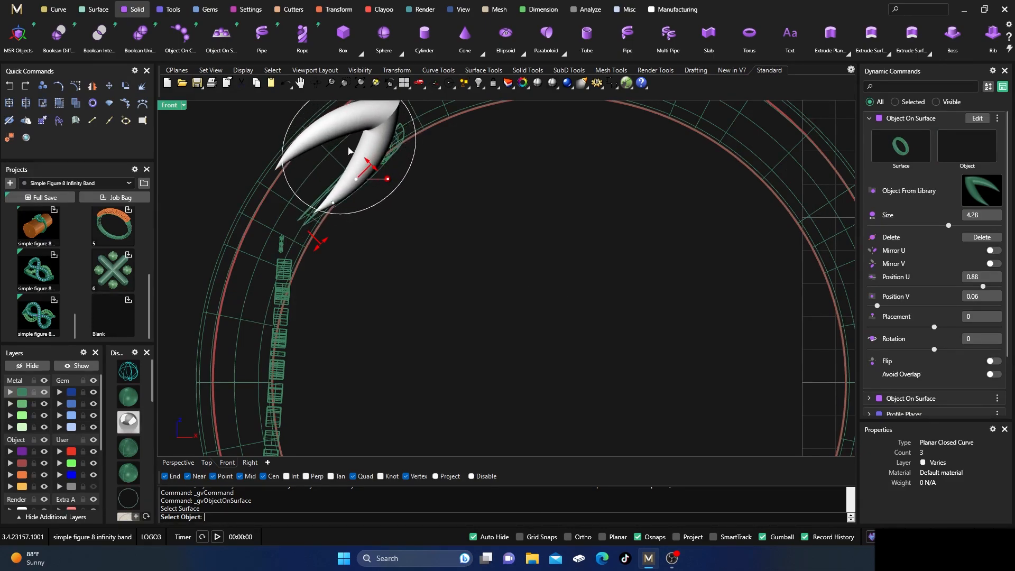
click(345, 142)
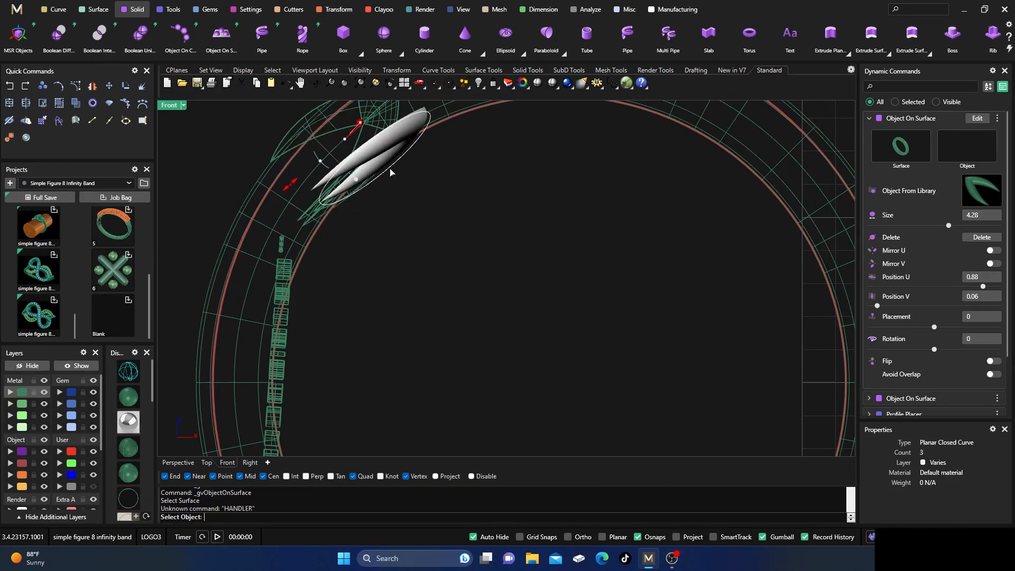
right_click(412, 251)
drag(346, 139, 344, 122)
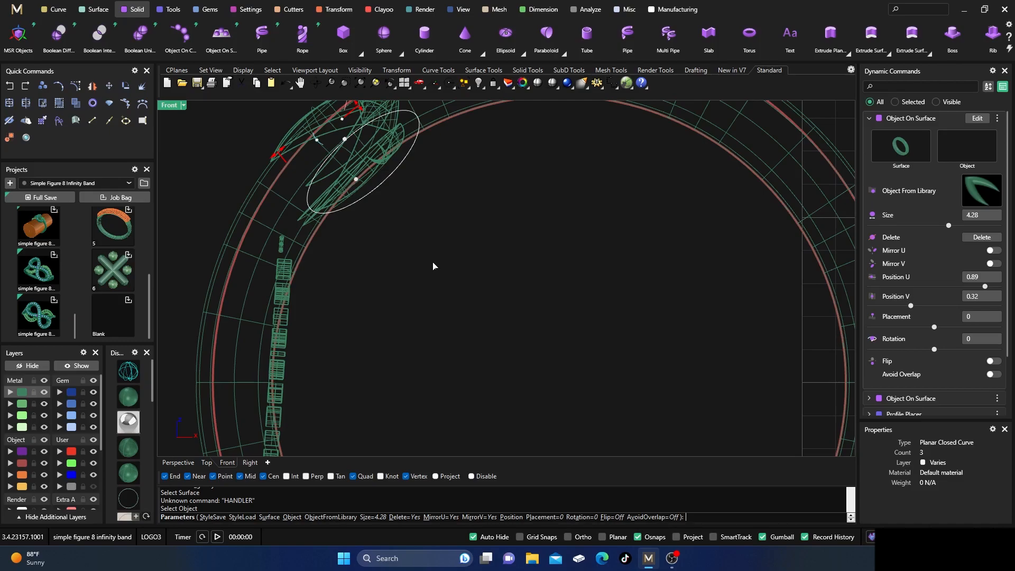
key(Return)
Step: Delete the Link Double Wheat ornaments and the LOGO3 lettering from the rounded band
click(361, 158)
key(Delete)
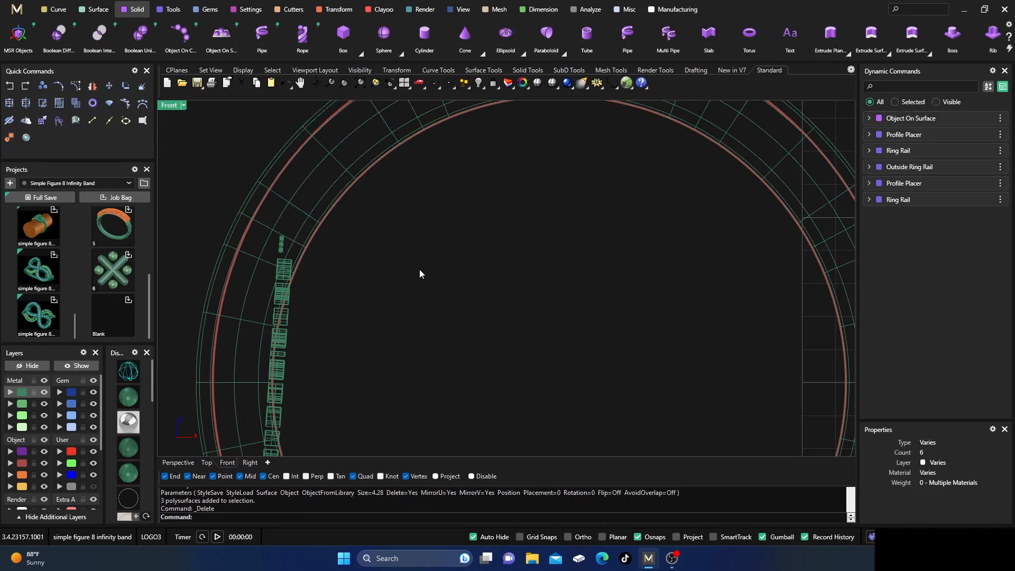
scroll(419, 273, down, 3)
click(340, 328)
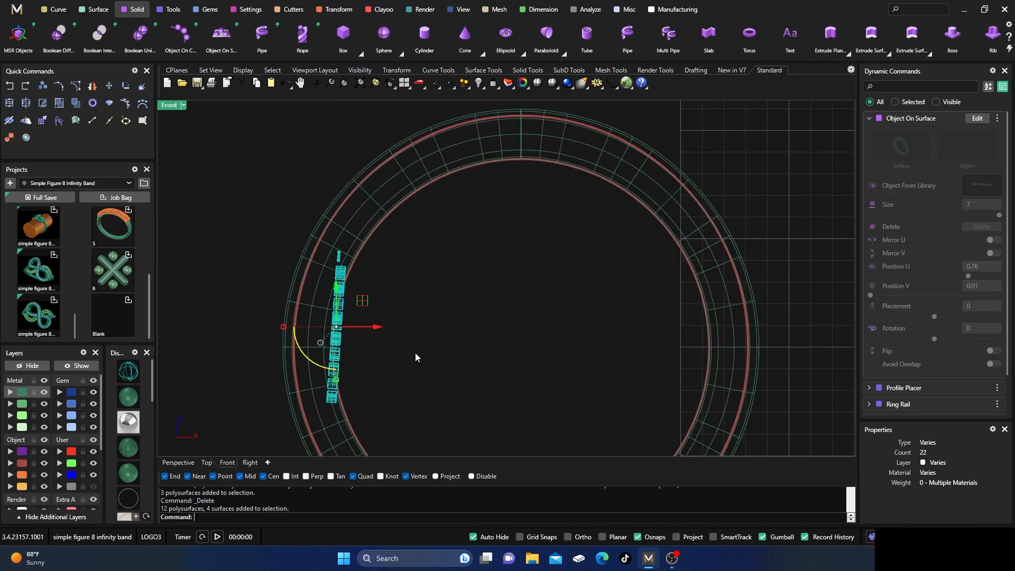
key(Delete)
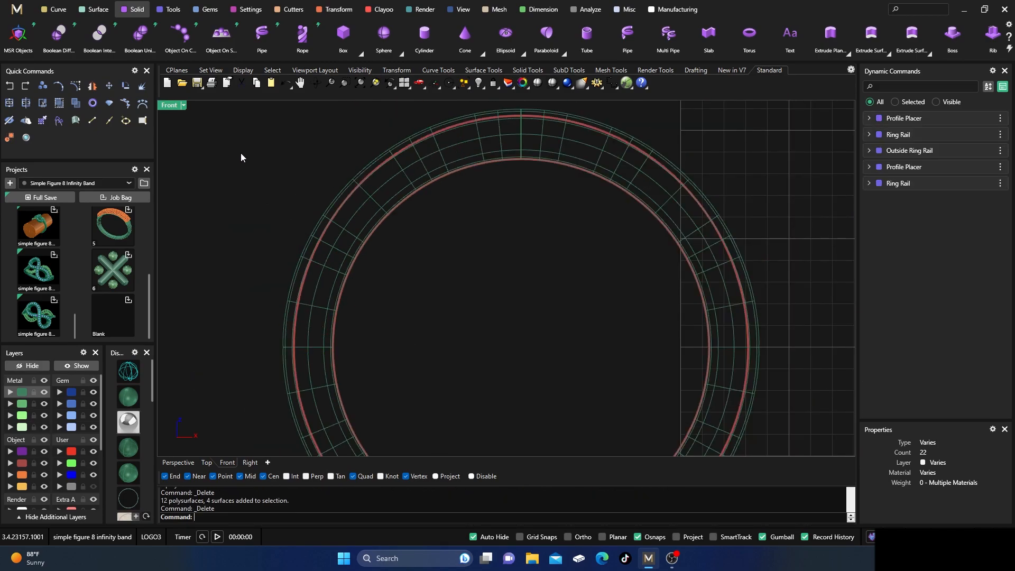
click(225, 45)
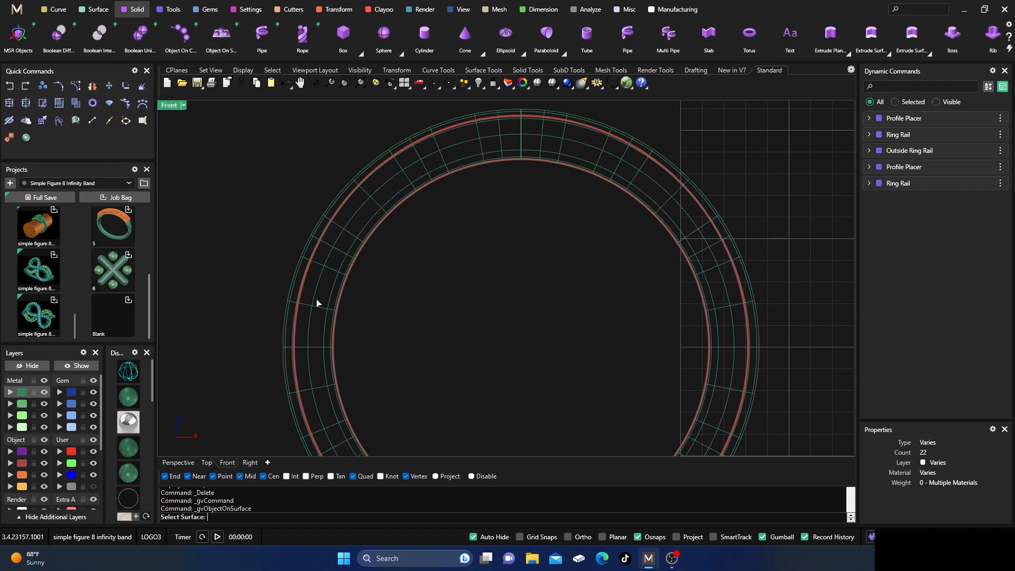
click(178, 462)
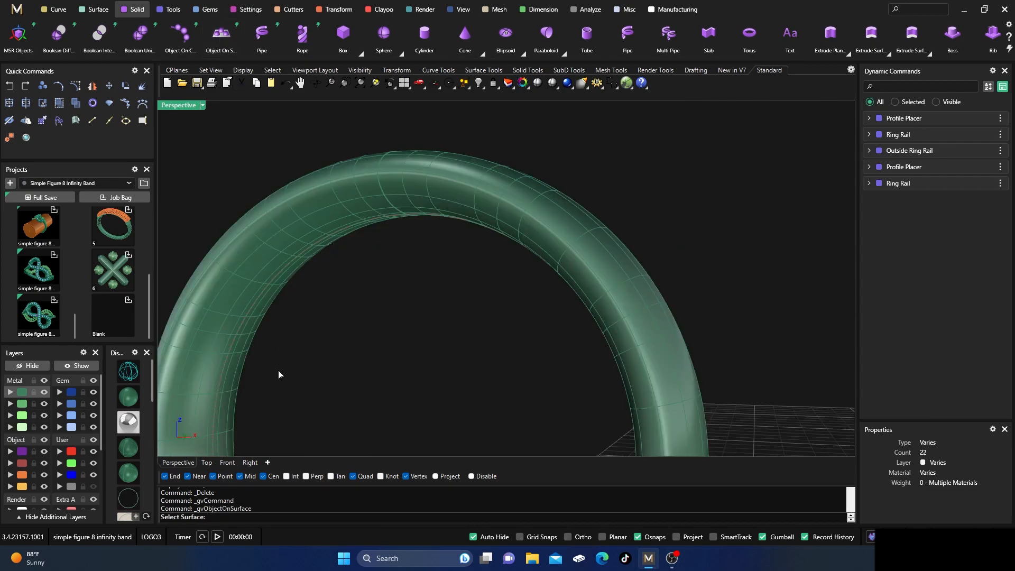
click(234, 283)
key(Escape)
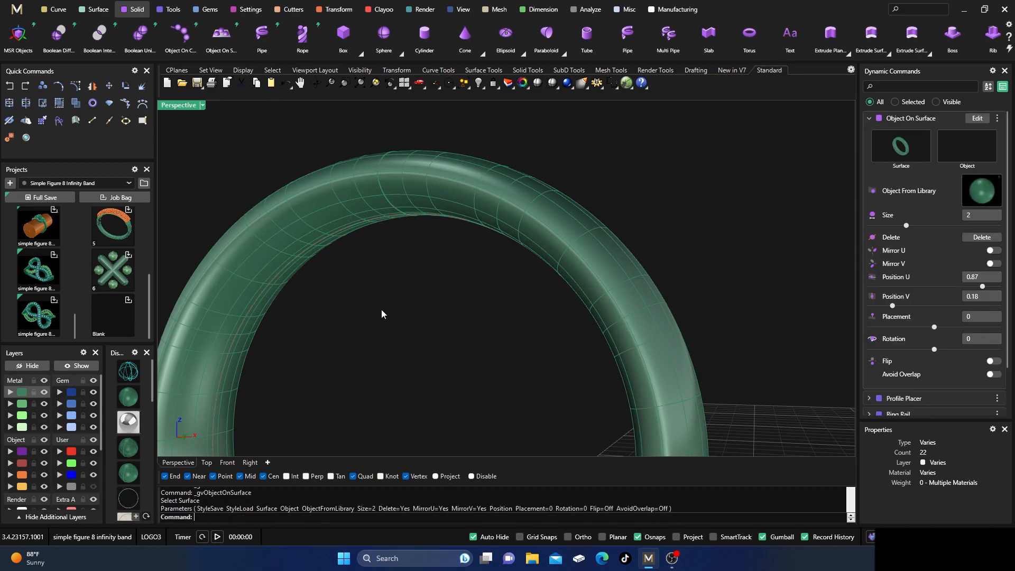
Step: Start Object On Curve on the inner rail curve of the rounded band
scroll(440, 283, down, 6)
right_drag(436, 283, 420, 319)
scroll(350, 290, up, 4)
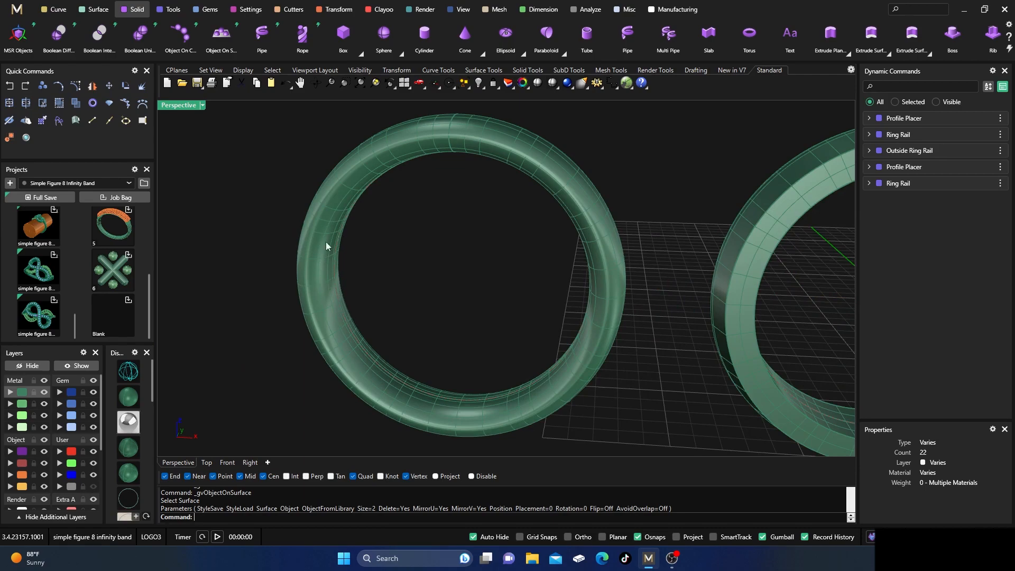
scroll(365, 322, down, 2)
right_drag(367, 322, 390, 324)
scroll(388, 354, down, 4)
scroll(386, 328, up, 4)
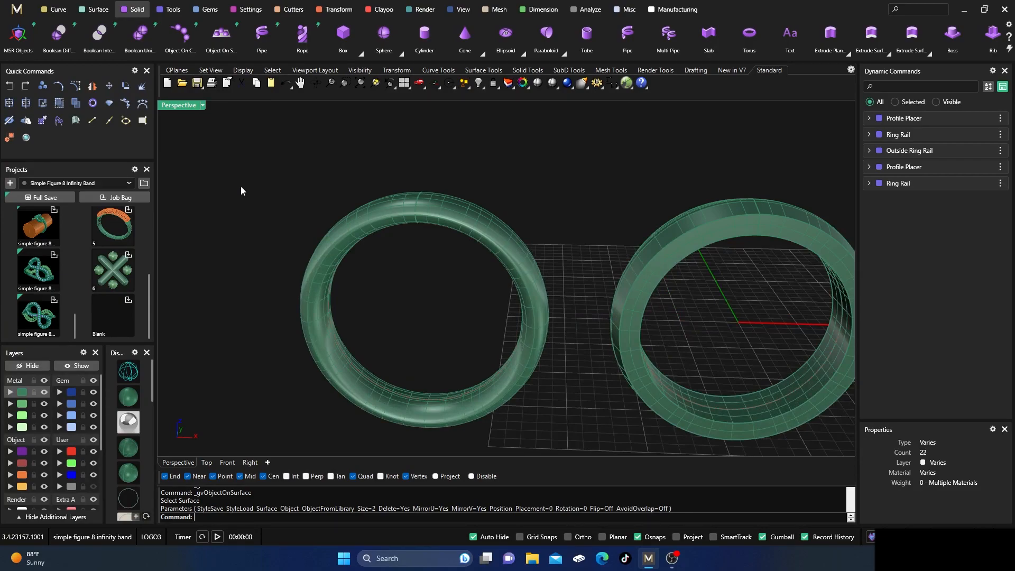
click(184, 38)
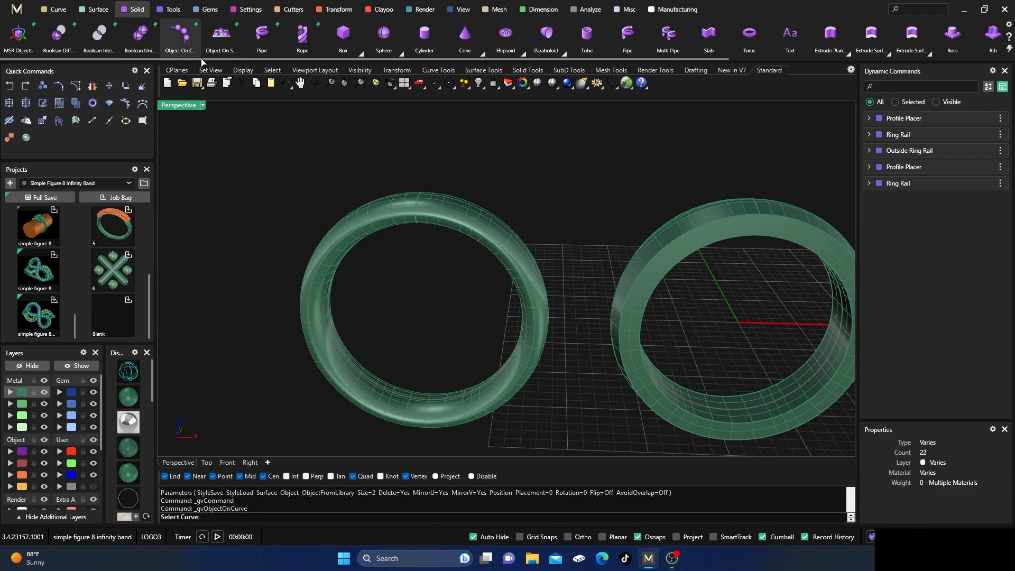
scroll(377, 306, up, 3)
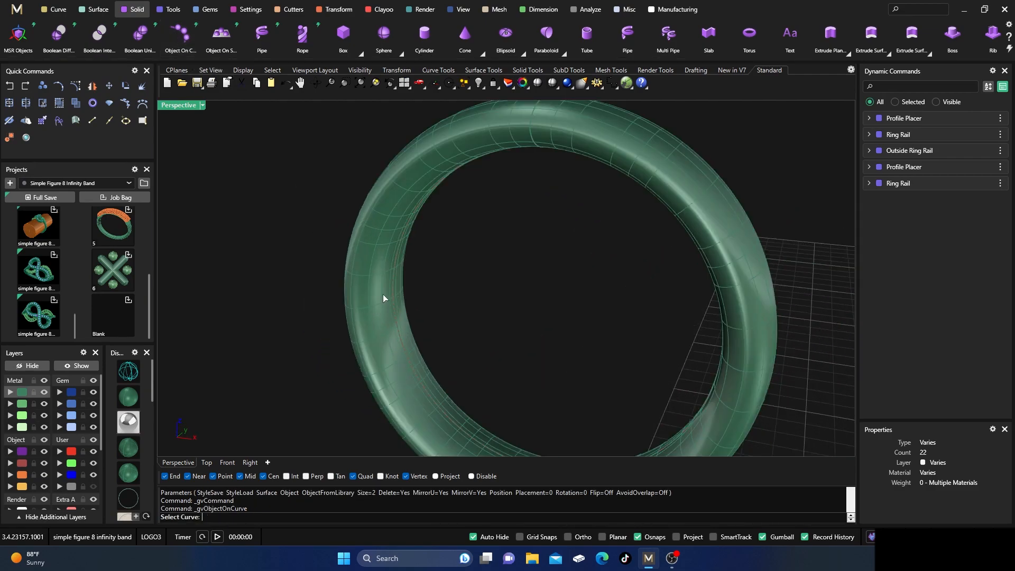
click(395, 258)
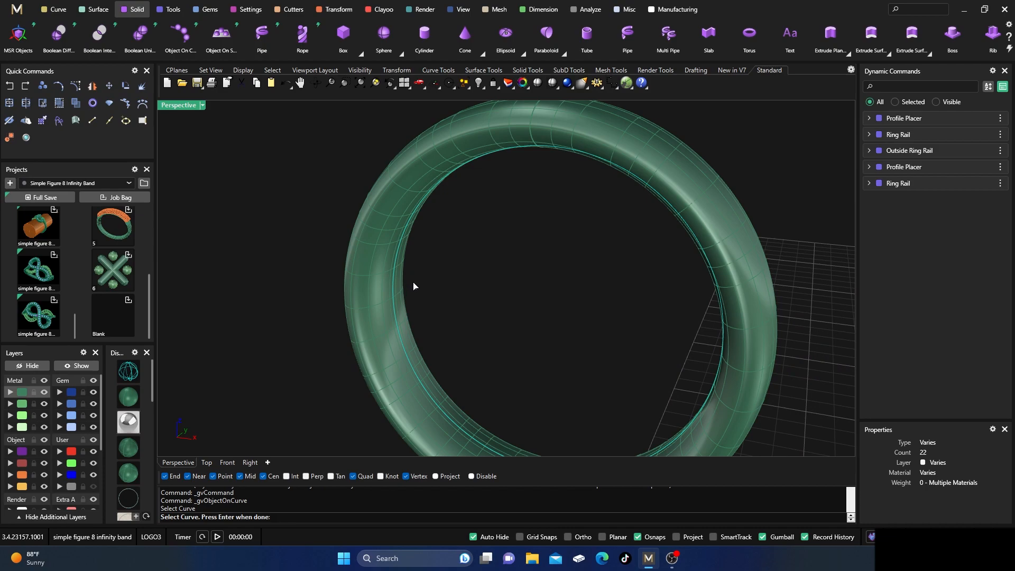
key(Return)
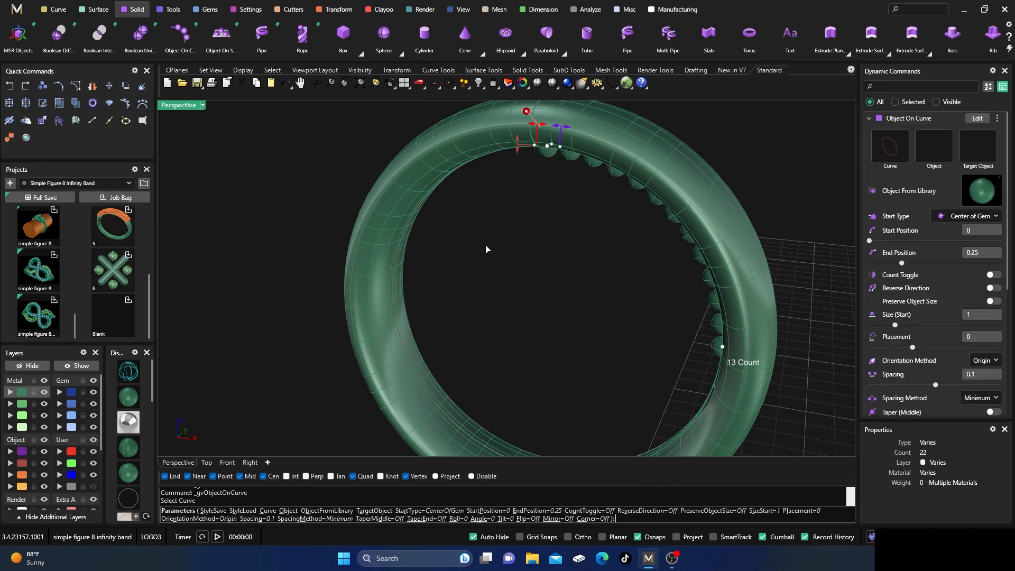
Step: Shorten the sphere row to one object on the inner rail by setting start position 0.77 and end position 0.78
drag(547, 146, 396, 280)
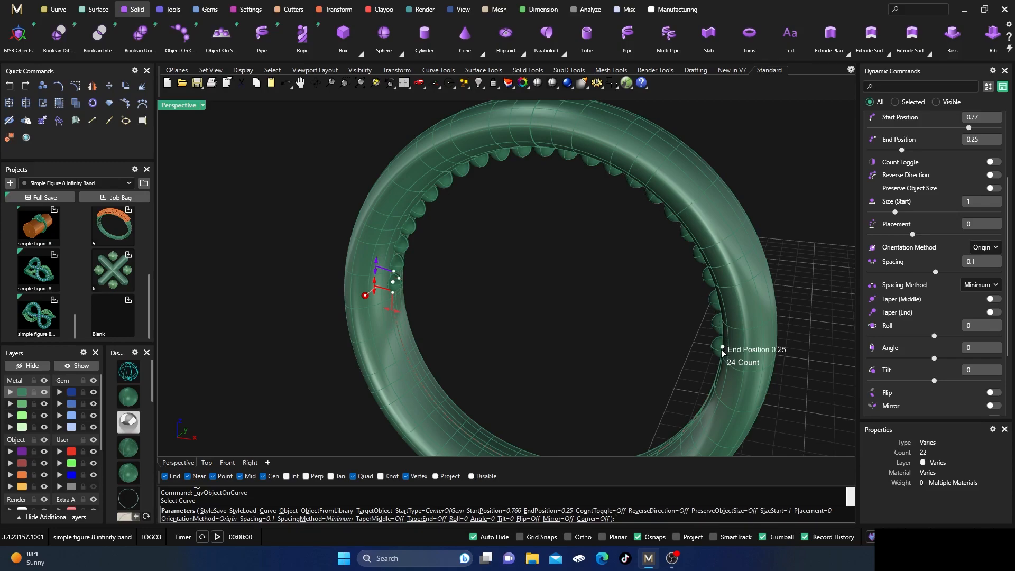
drag(722, 348, 394, 276)
scroll(396, 286, up, 2)
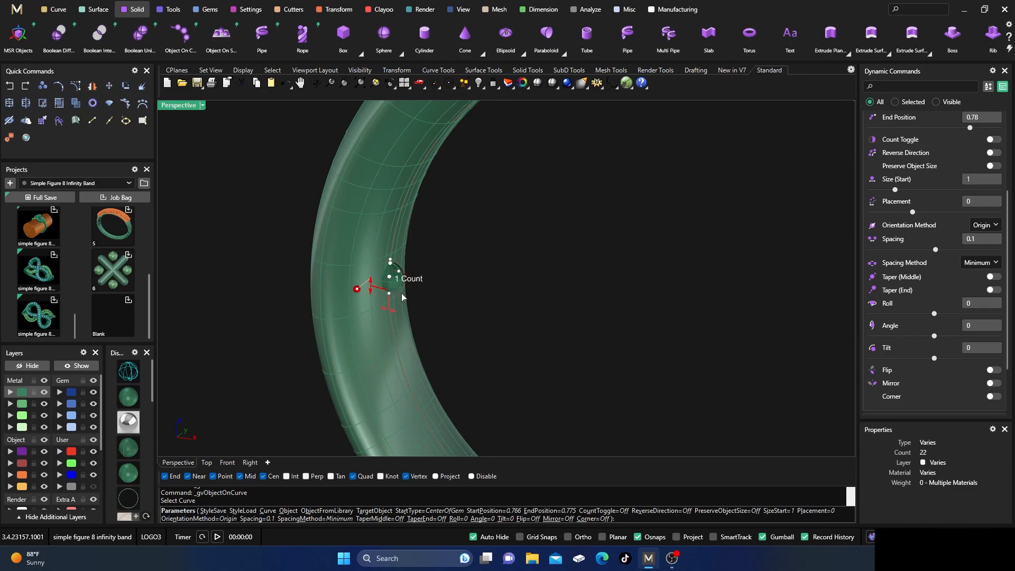
scroll(948, 240, up, 3)
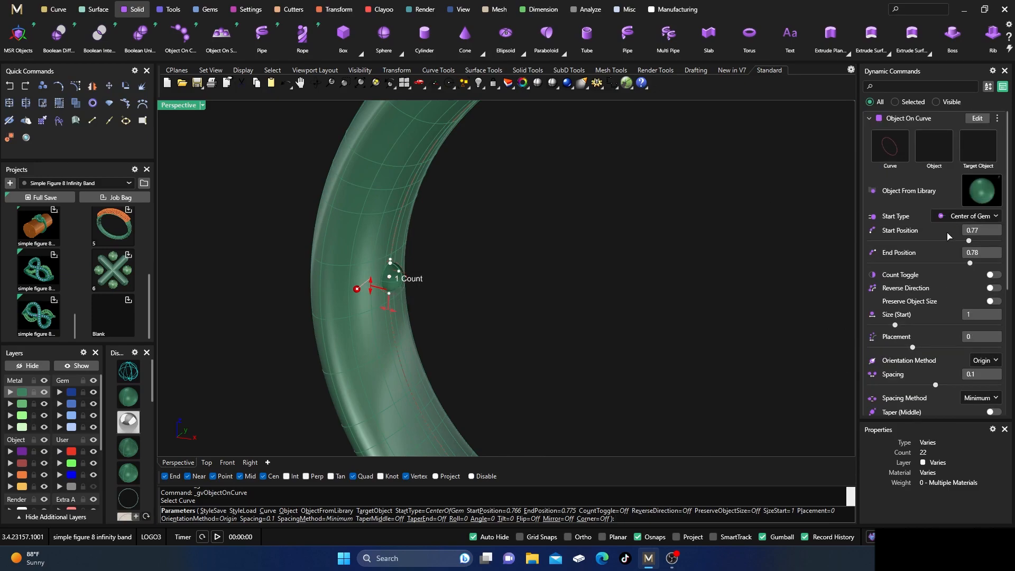
Step: Set the rounded band as the target object and replace the sphere with LOGO3 from the ObjectOnCurve library
click(979, 148)
click(383, 194)
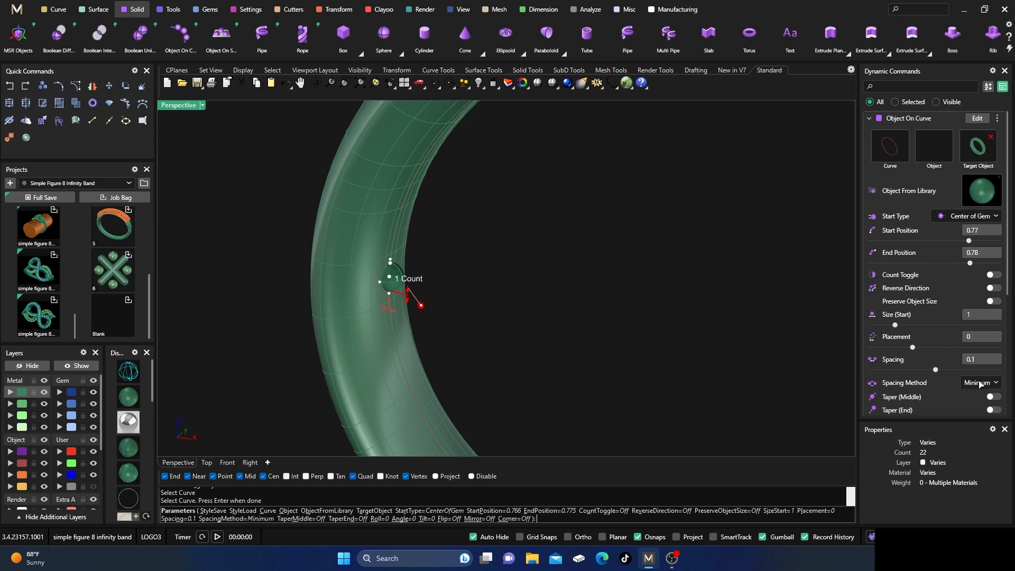
scroll(948, 336, down, 2)
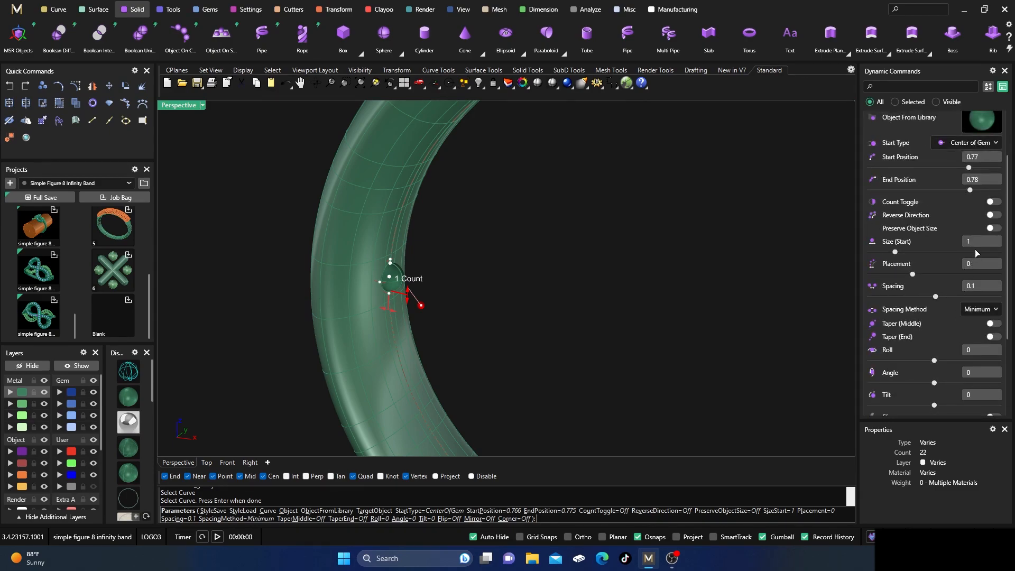
scroll(943, 269, down, 1)
scroll(944, 270, up, 2)
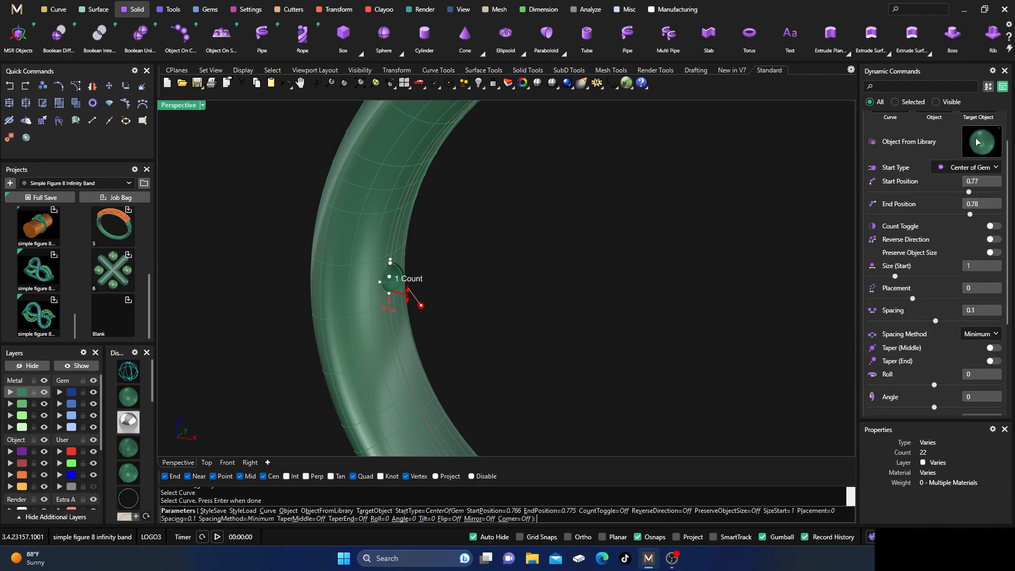
scroll(934, 183, up, 1)
click(983, 168)
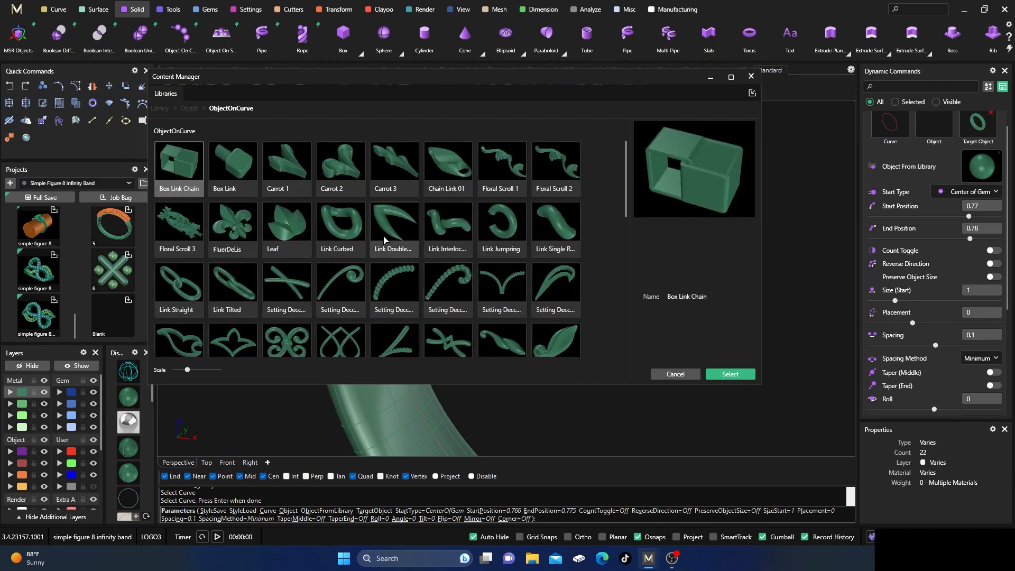
scroll(384, 239, down, 10)
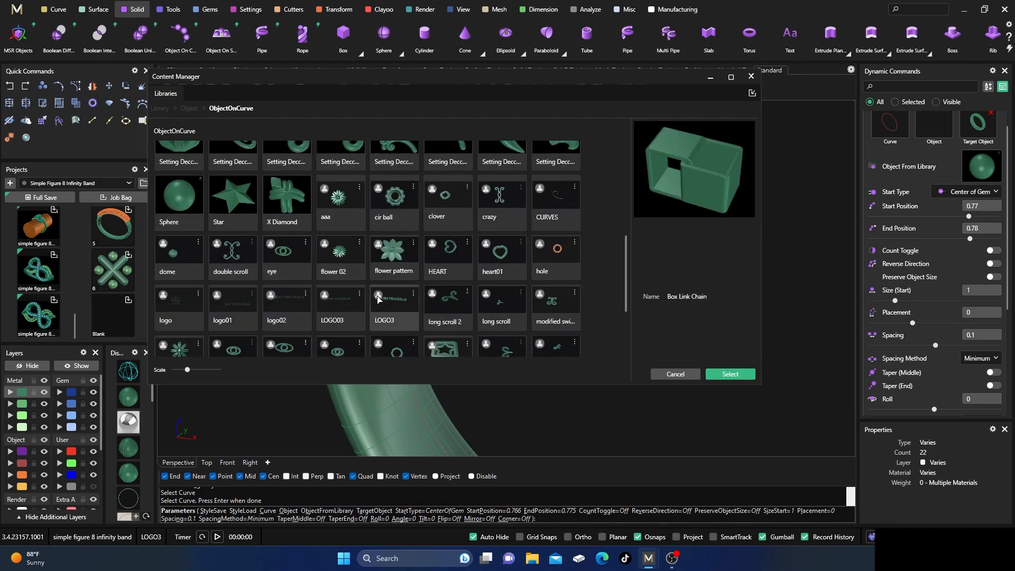
click(378, 298)
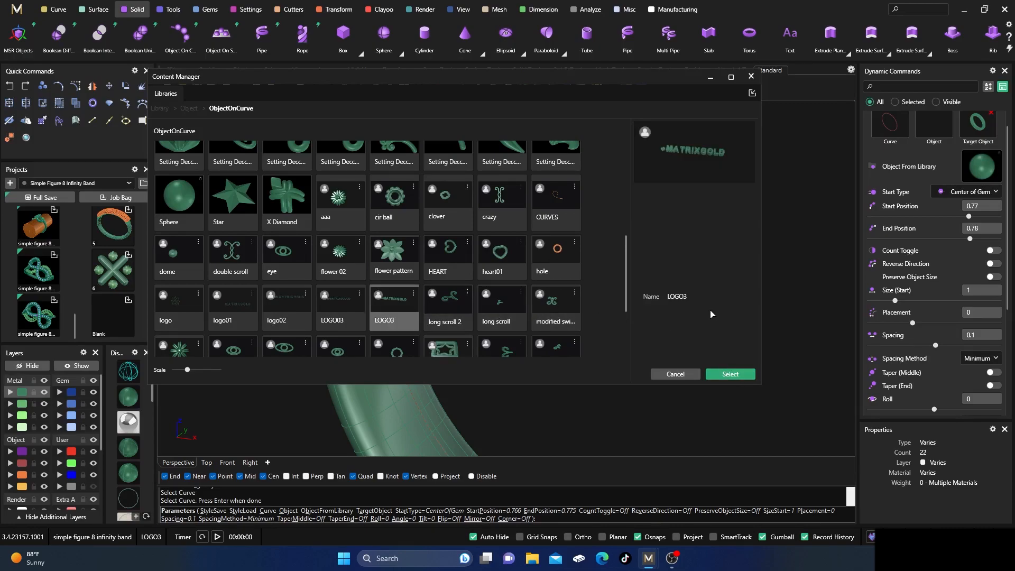
click(751, 76)
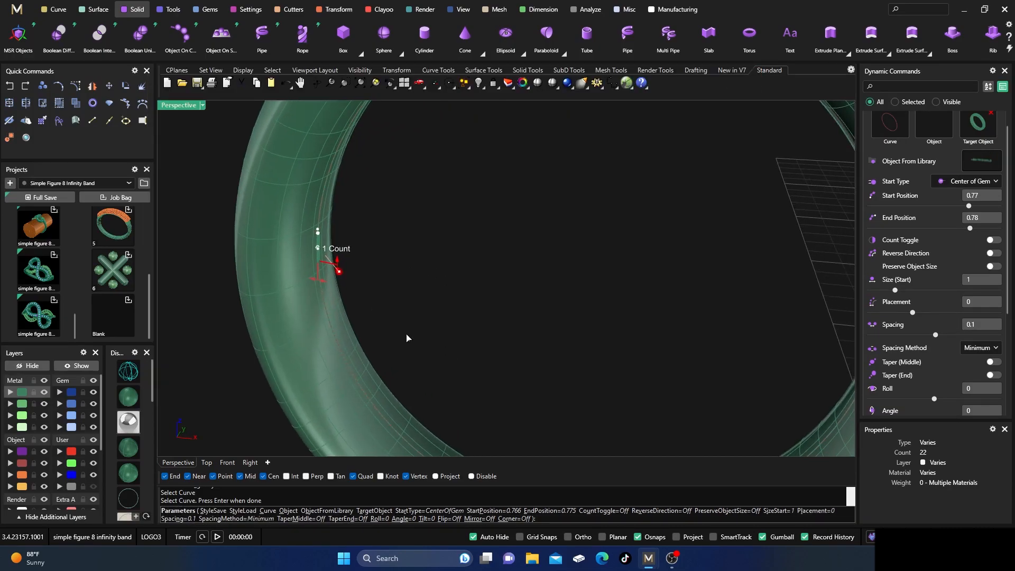
Step: Enlarge the LOGO3 lettering to size 14 and check its fit against the band's curvature in the front view
drag(338, 267, 351, 338)
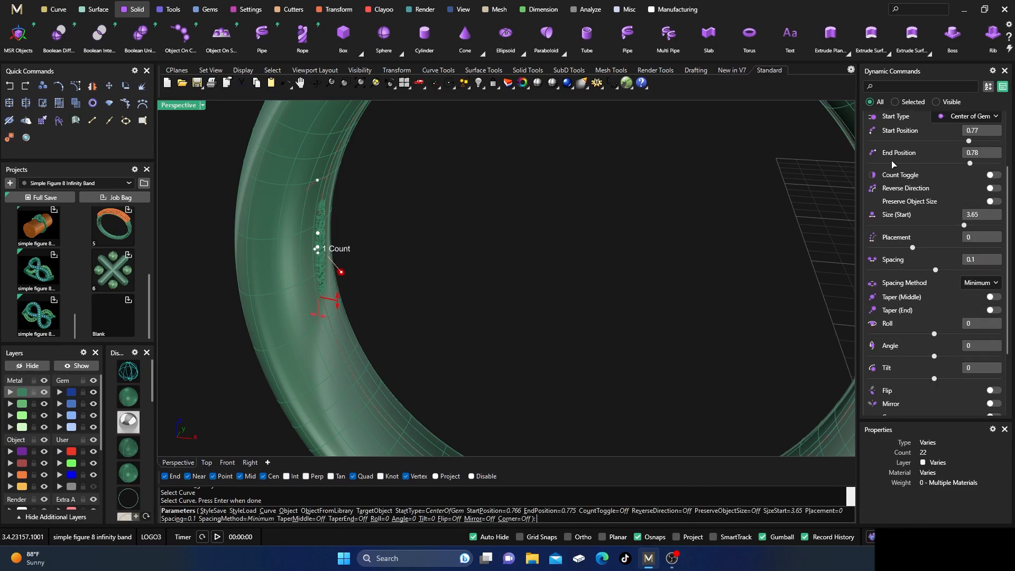
scroll(898, 171, up, 3)
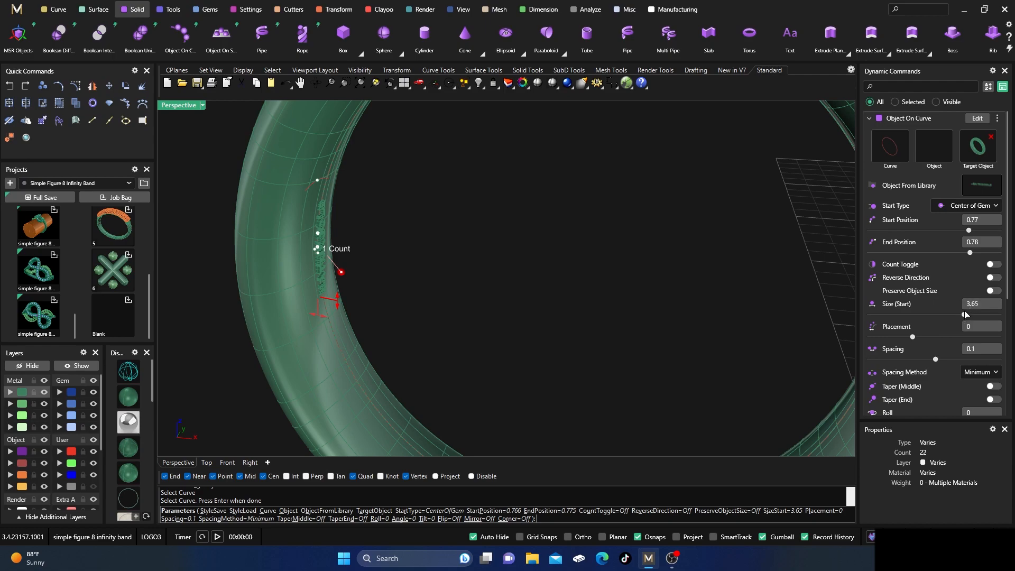
drag(964, 313, 1006, 320)
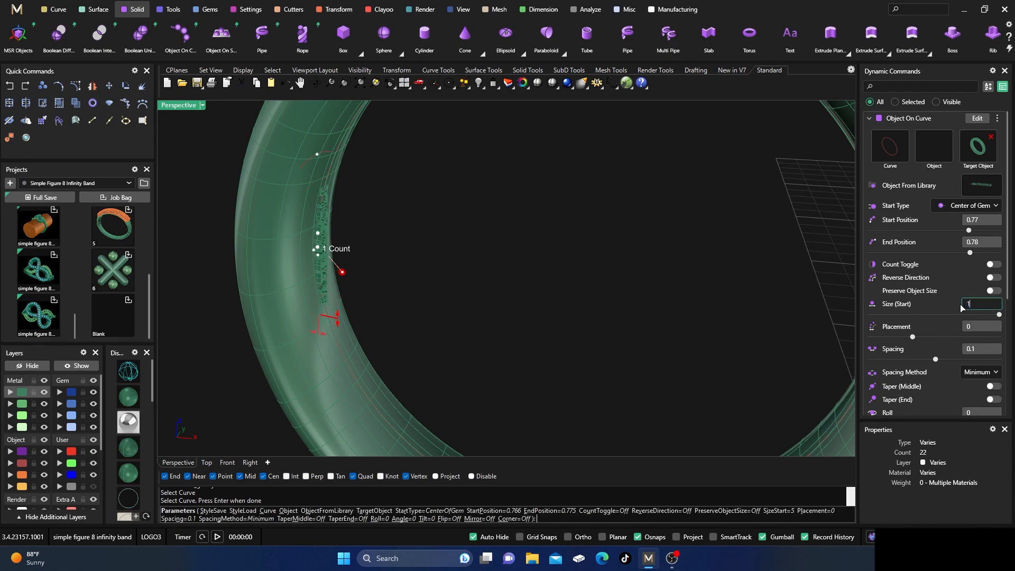
text(4)
key(Tab)
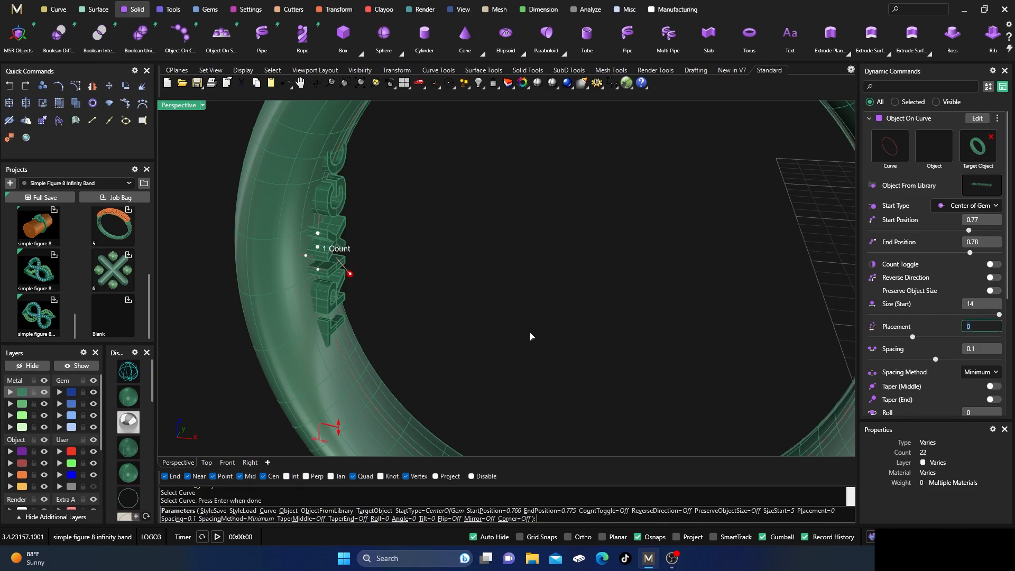
scroll(534, 339, down, 1)
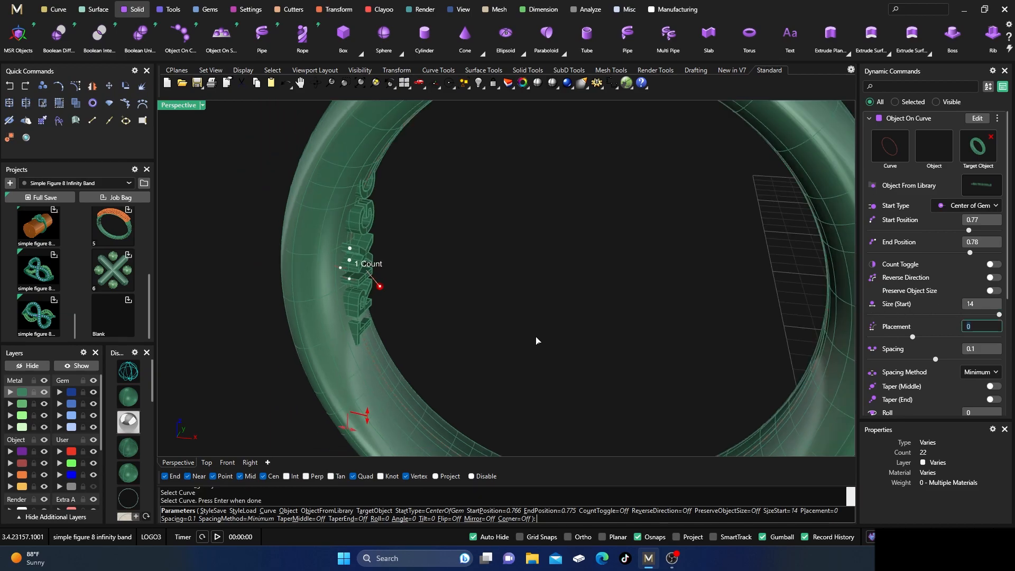
click(224, 462)
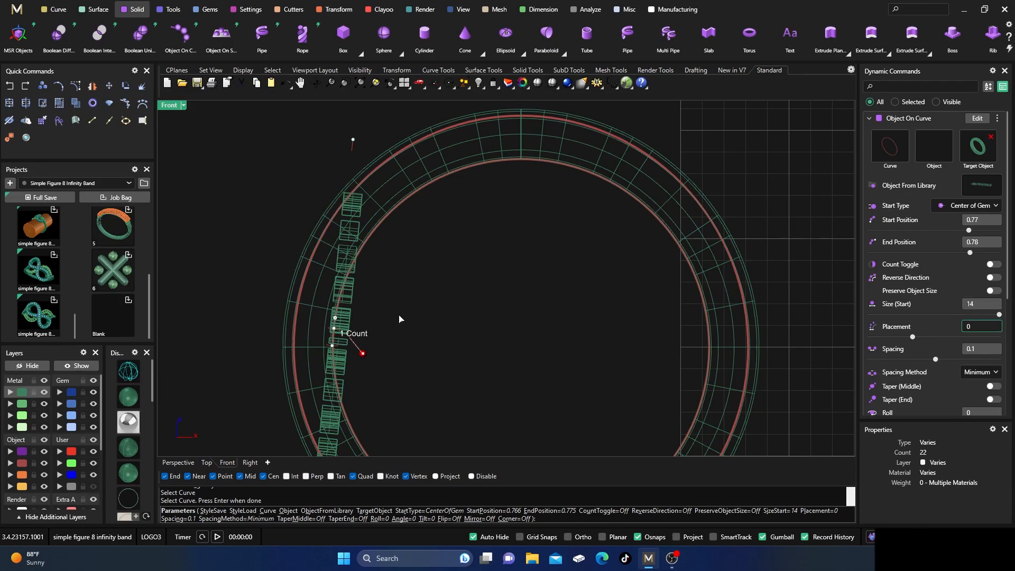
key(Return)
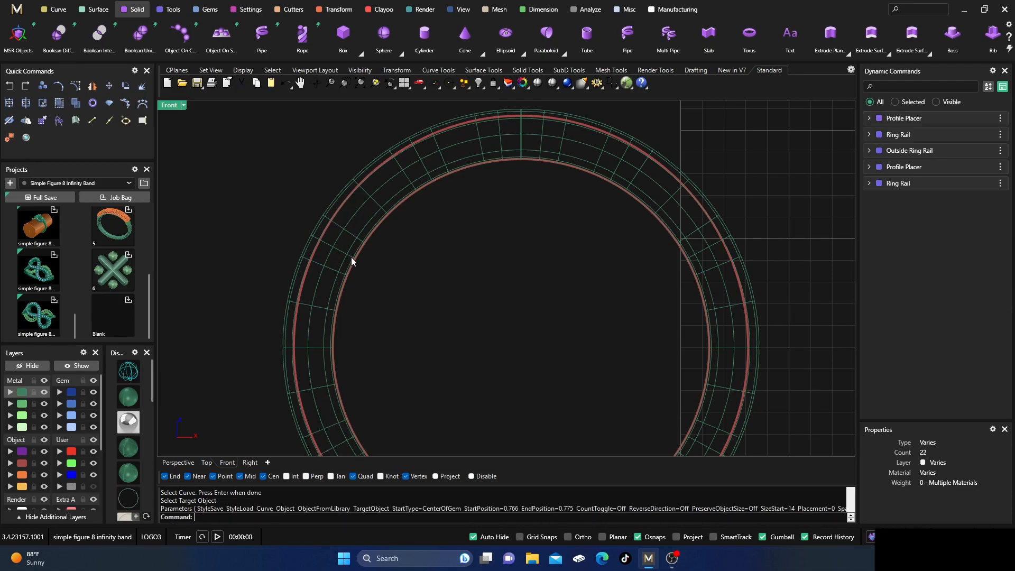
Step: Start Object On Curve on the rounded band's inner ring rail and set the band as the target object
click(370, 259)
click(395, 279)
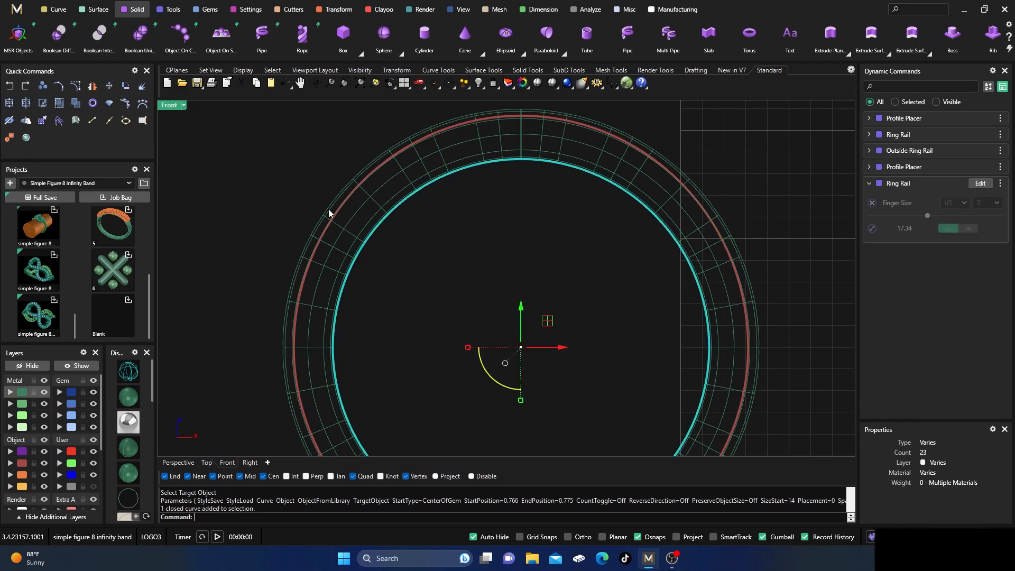
click(189, 43)
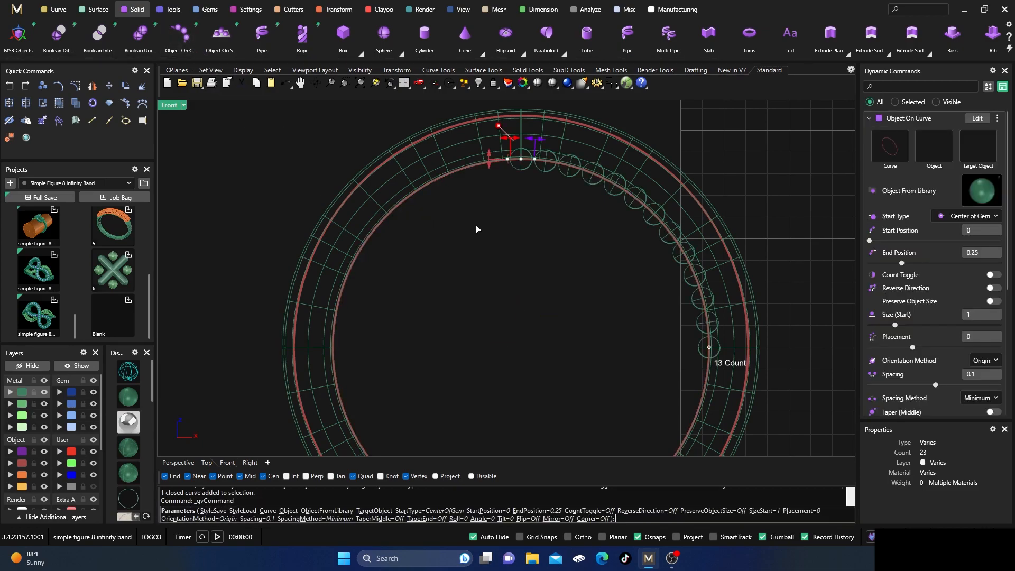
click(982, 190)
click(751, 76)
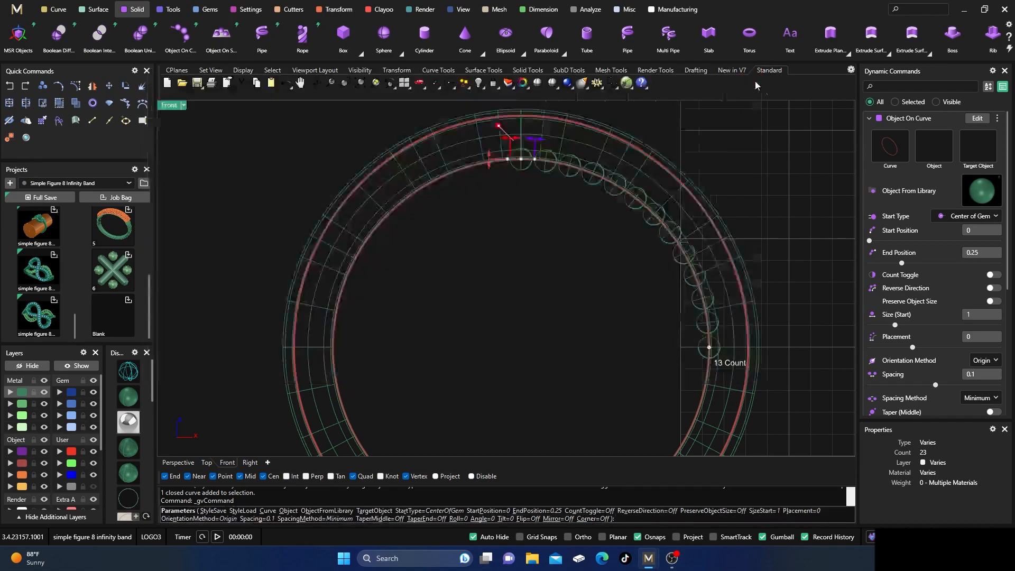
click(682, 196)
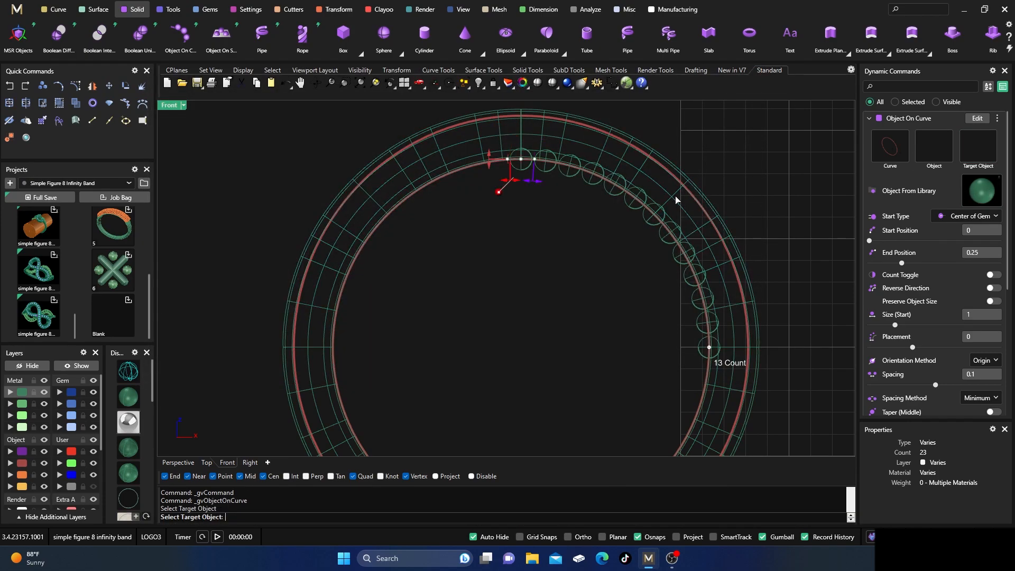
Step: Replace the spheres along the rail with Link Double Wheat from the ObjectOnCurve library
click(981, 191)
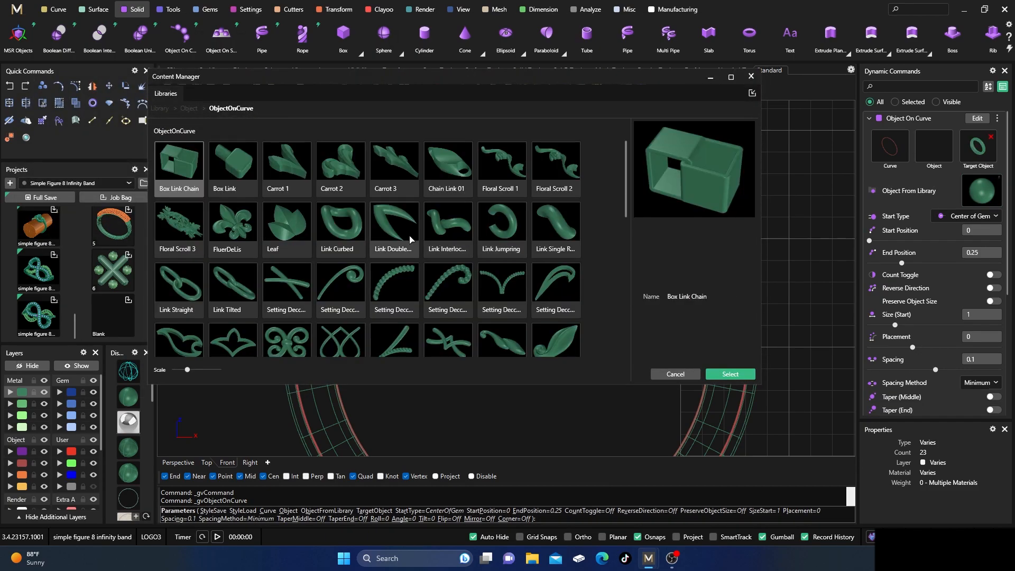
click(393, 229)
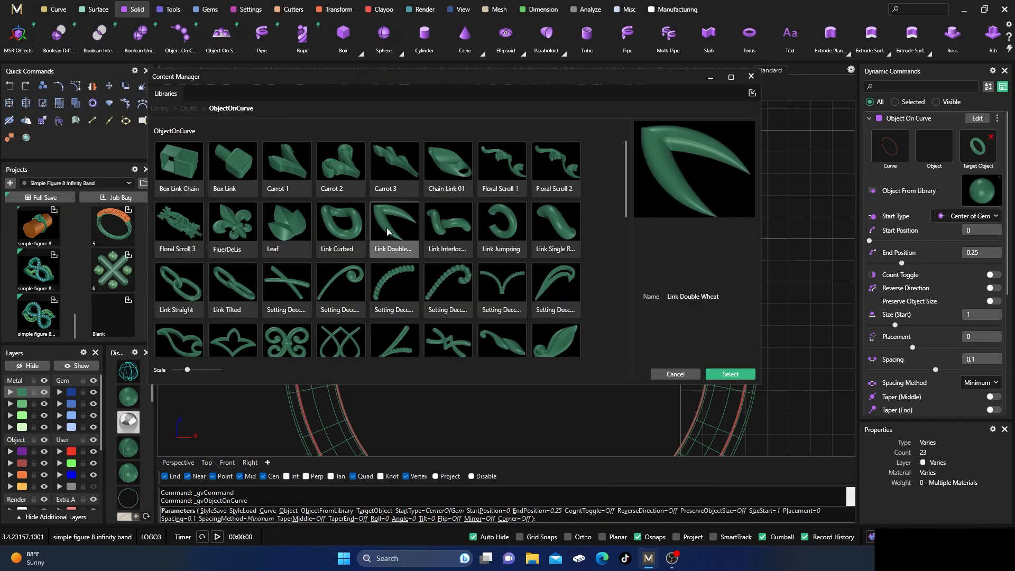
click(735, 375)
click(750, 77)
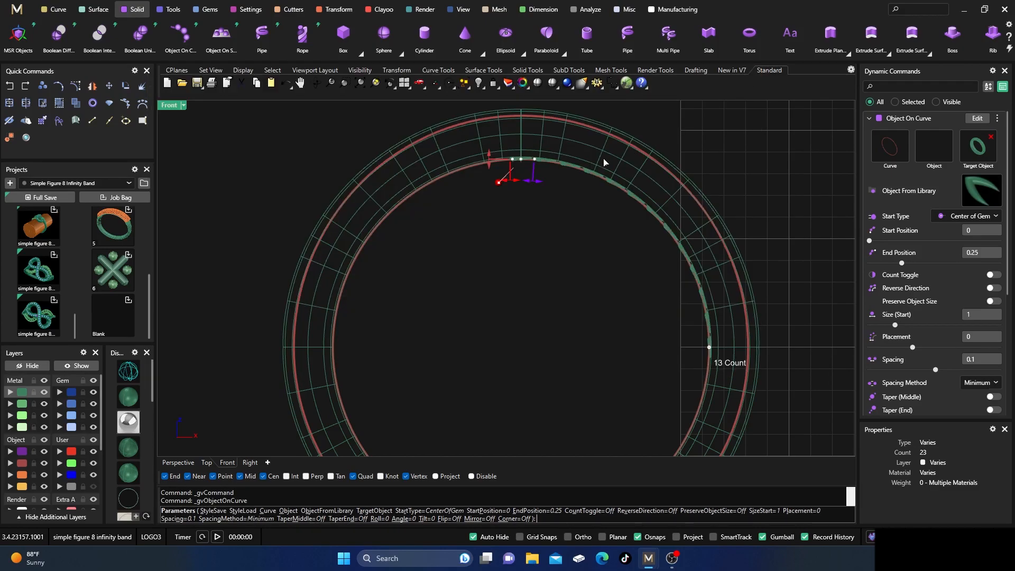
Step: Enlarge the Link Double Wheat ornaments along the inner rail to size 3.27
drag(515, 183, 466, 186)
scroll(466, 184, up, 3)
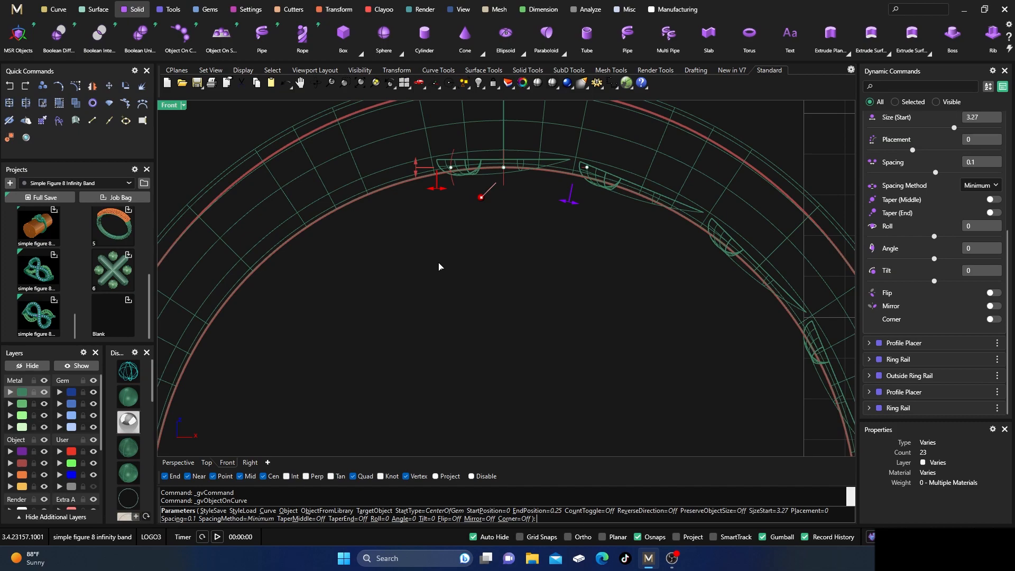
scroll(439, 266, down, 3)
right_drag(445, 266, 426, 244)
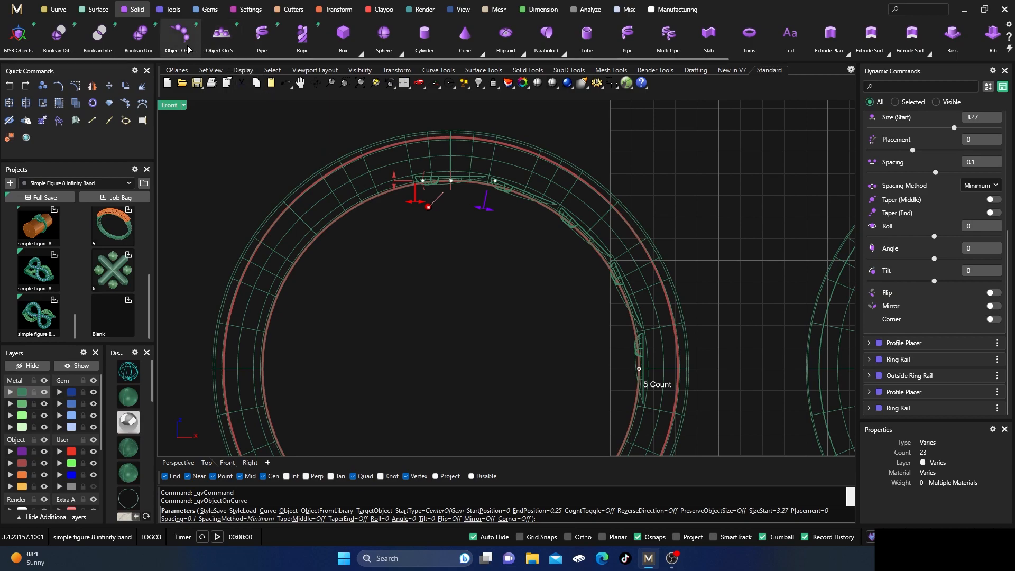
Step: Offset the Link Double Wheat row inward from the rail to a placement of 0.34
mouse_move(429, 177)
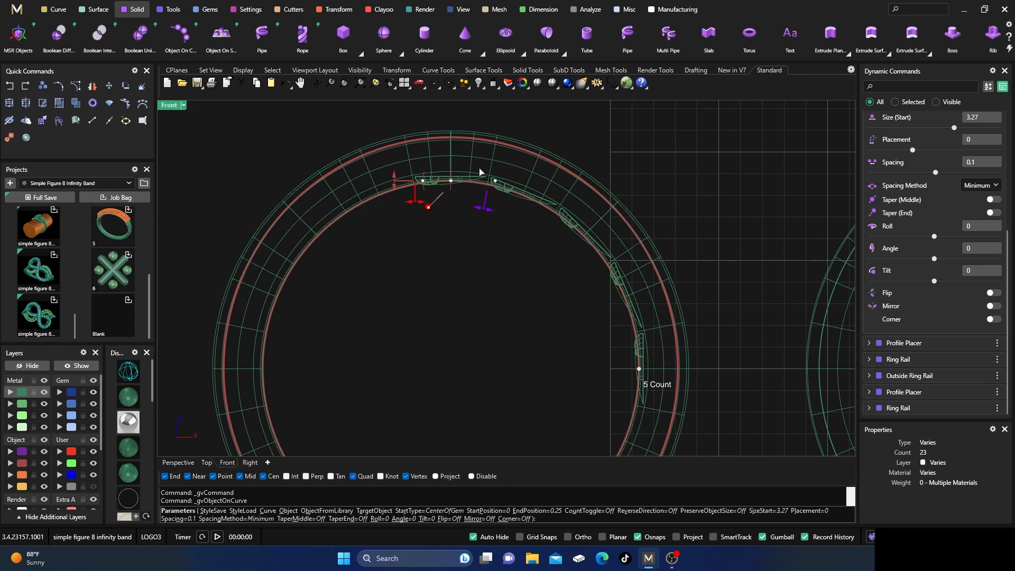
scroll(447, 174, up, 3)
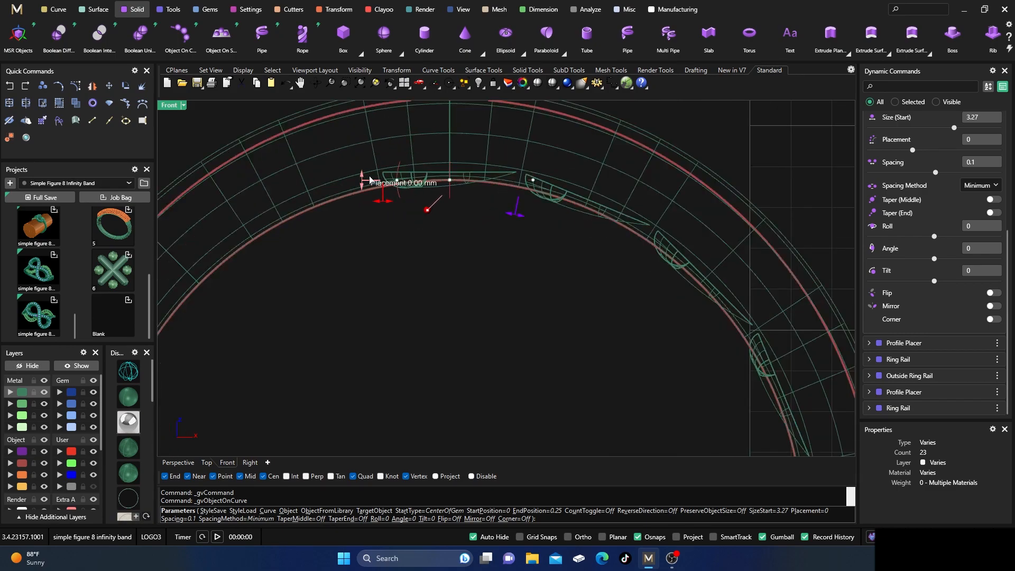
drag(361, 181, 362, 198)
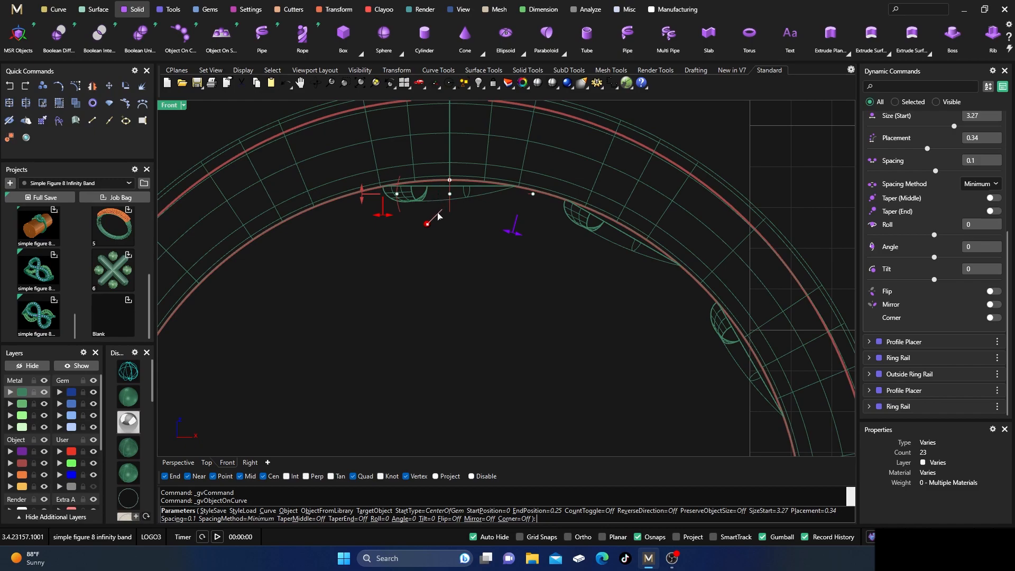
Step: Cancel the Link Double Wheat row and bring the bands up in a maximized Perspective view
scroll(438, 215, down, 3)
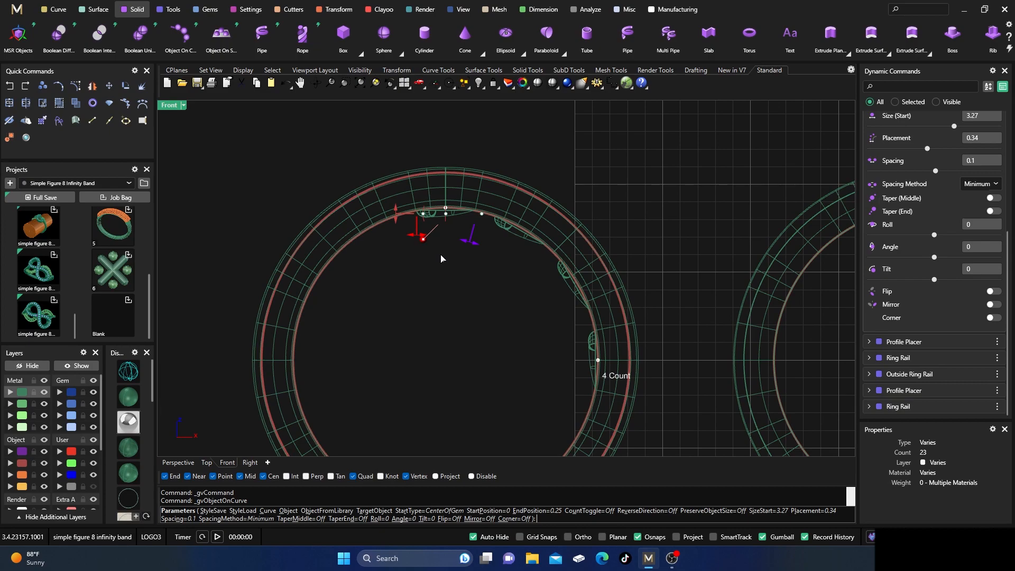
key(Escape)
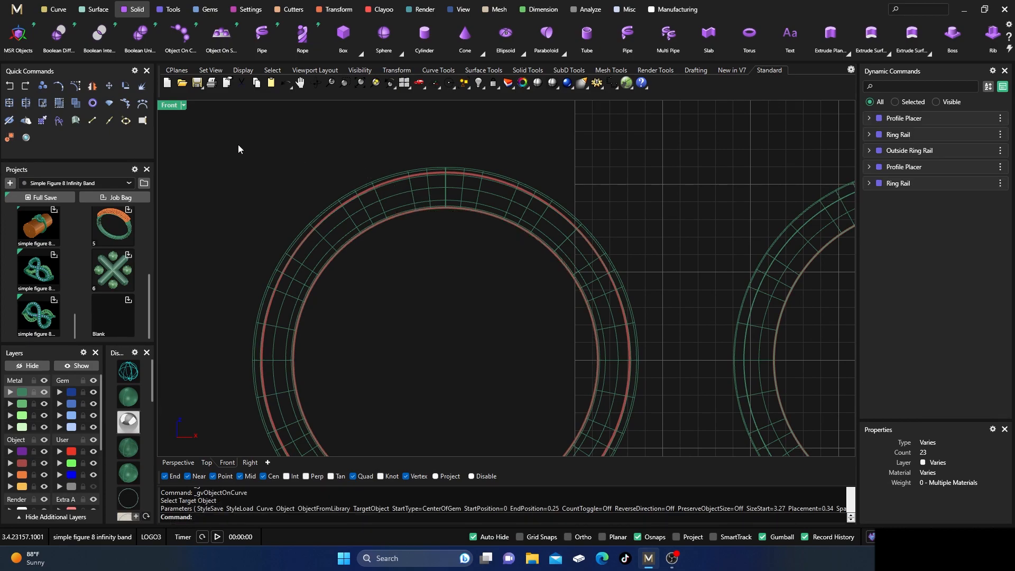
double_click(168, 106)
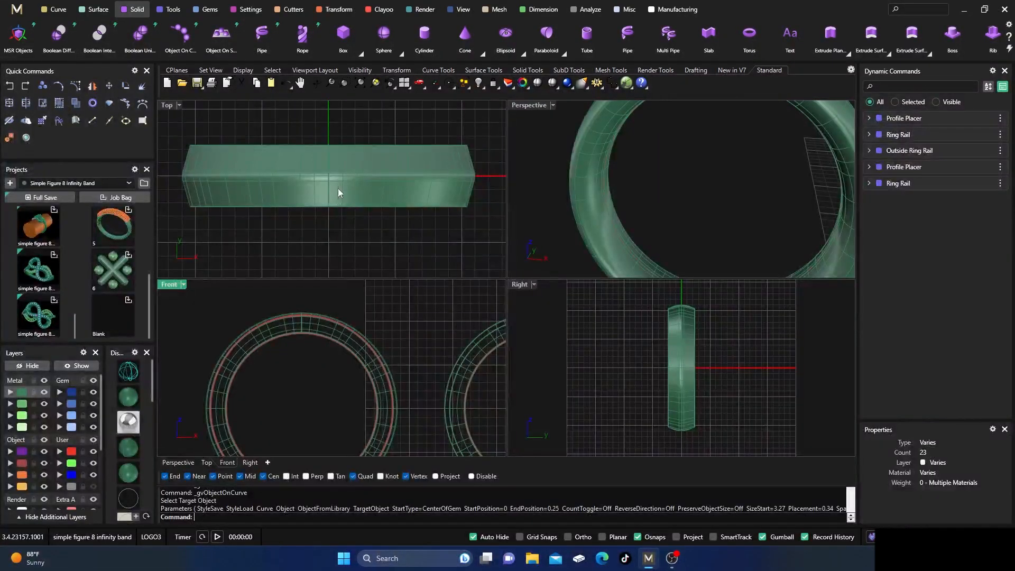
click(526, 108)
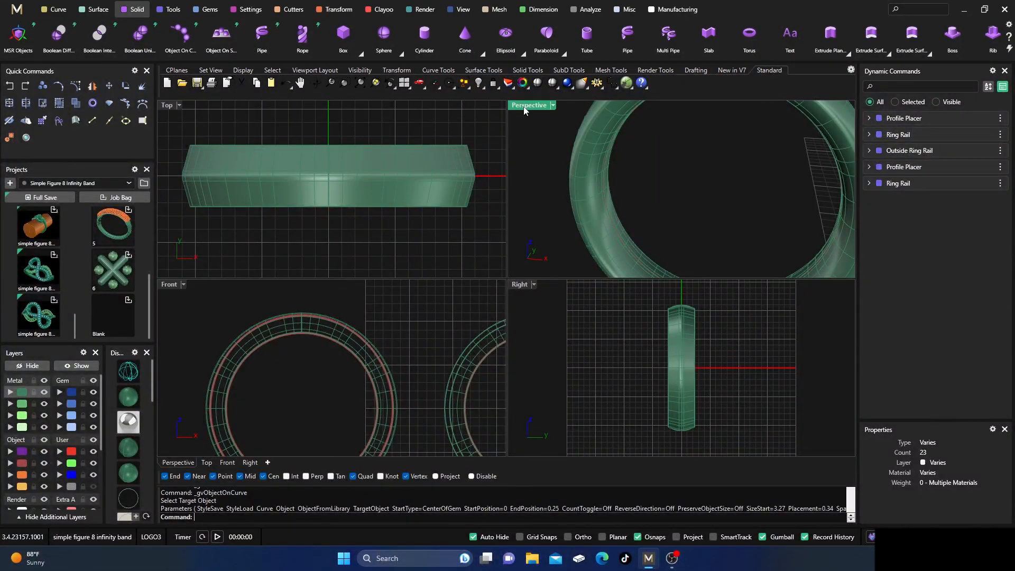
double_click(525, 108)
scroll(341, 225, down, 6)
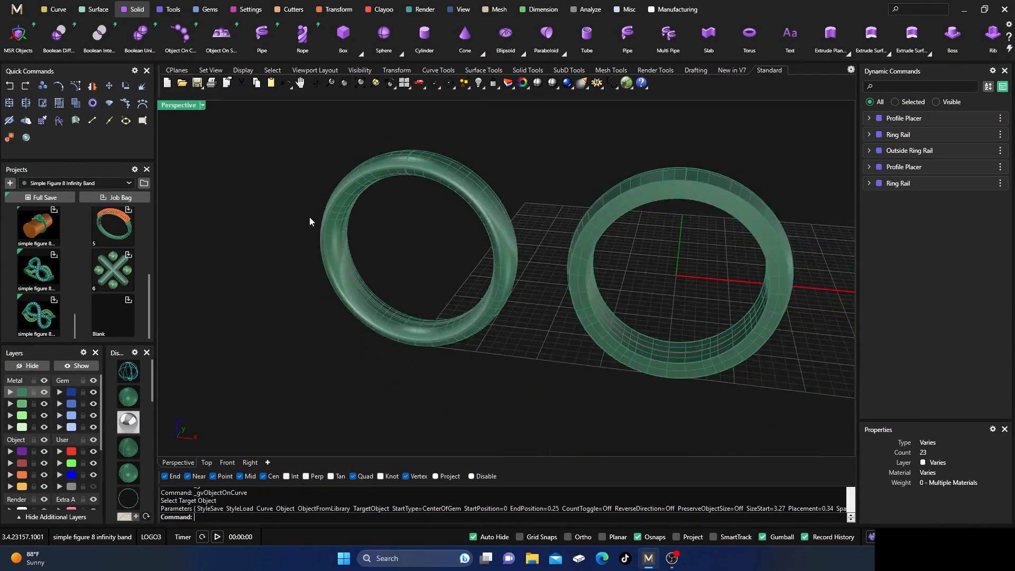
scroll(309, 221, down, 4)
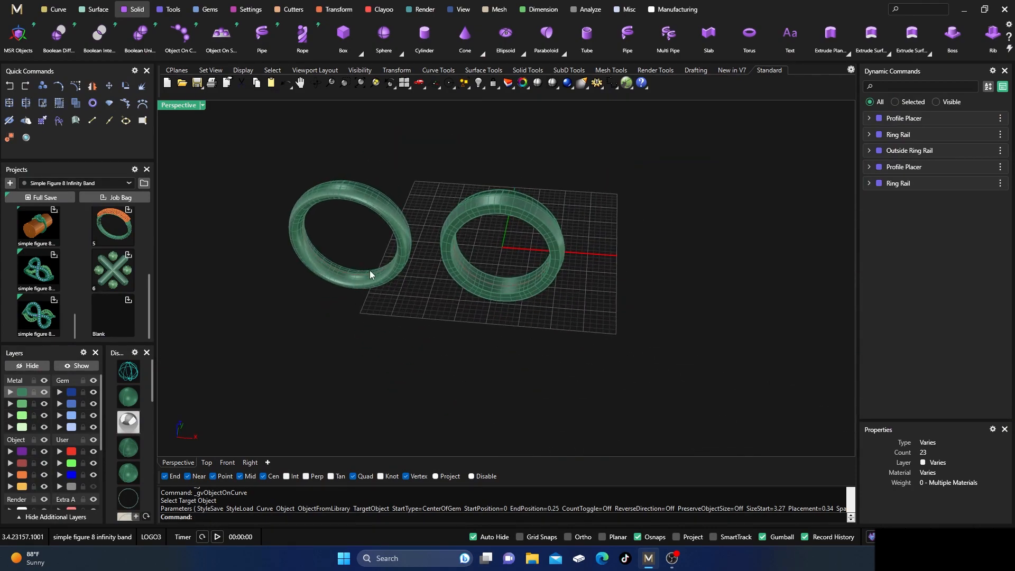
scroll(492, 280, up, 8)
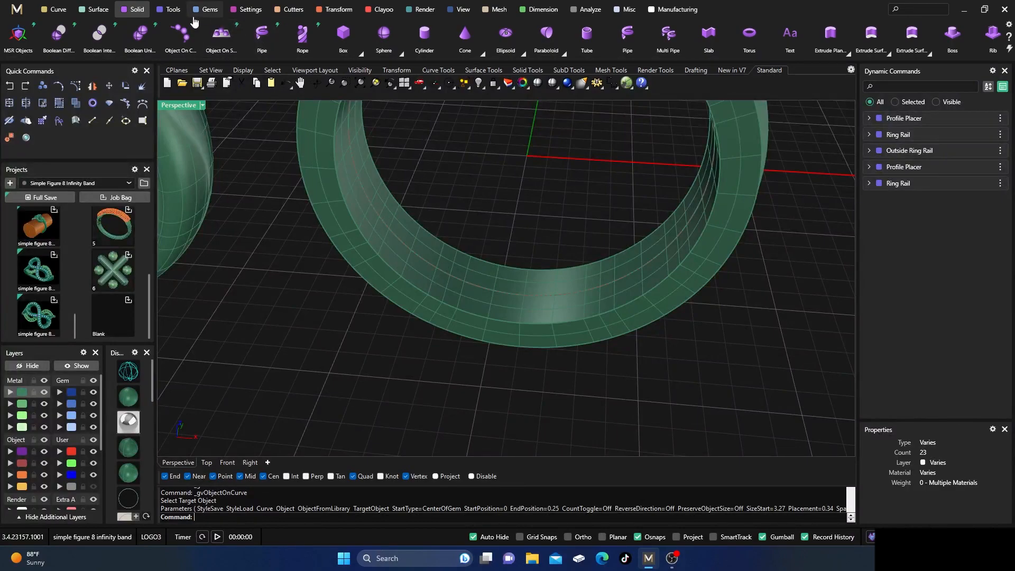
Step: Start Text On Curve on the inner rail of the band at the origin and set that band as the surface
click(173, 12)
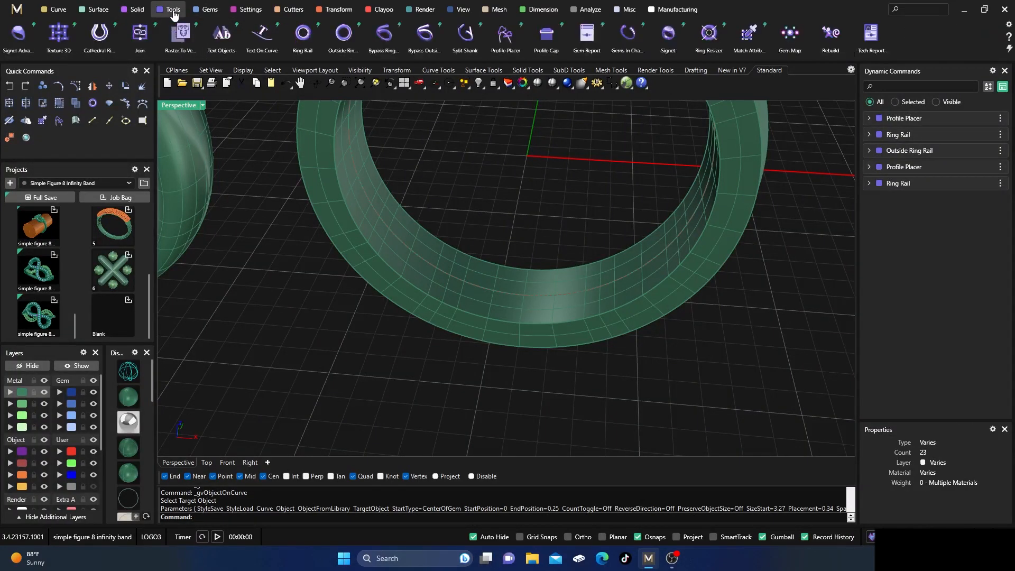
click(258, 42)
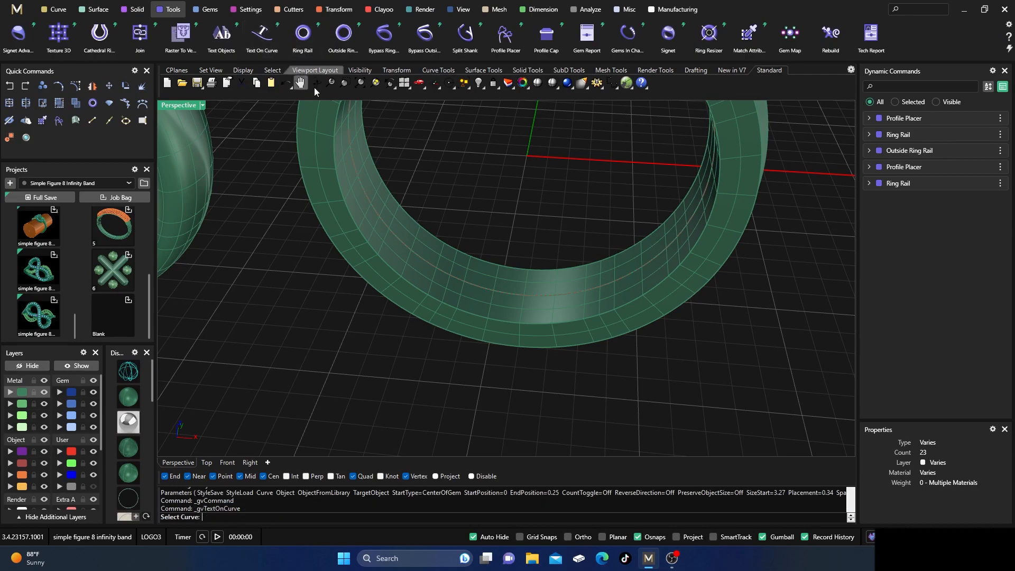
click(477, 287)
scroll(523, 237, up, 5)
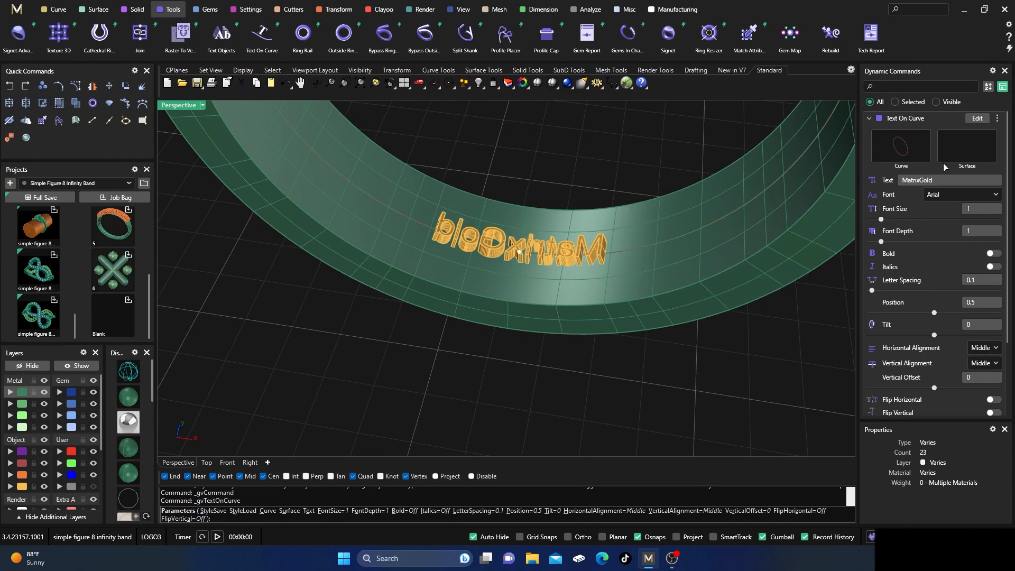
click(967, 149)
click(650, 288)
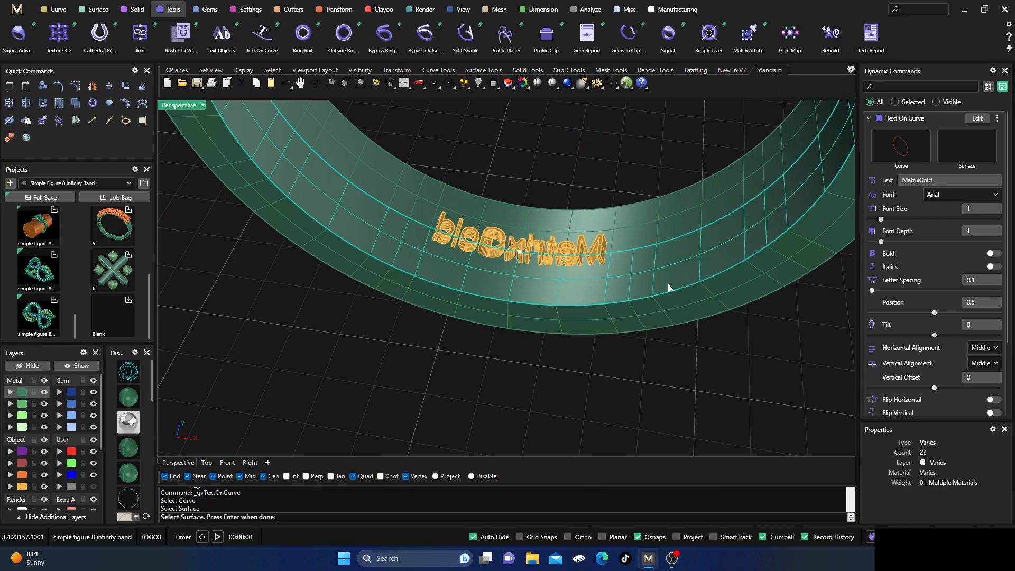
key(Return)
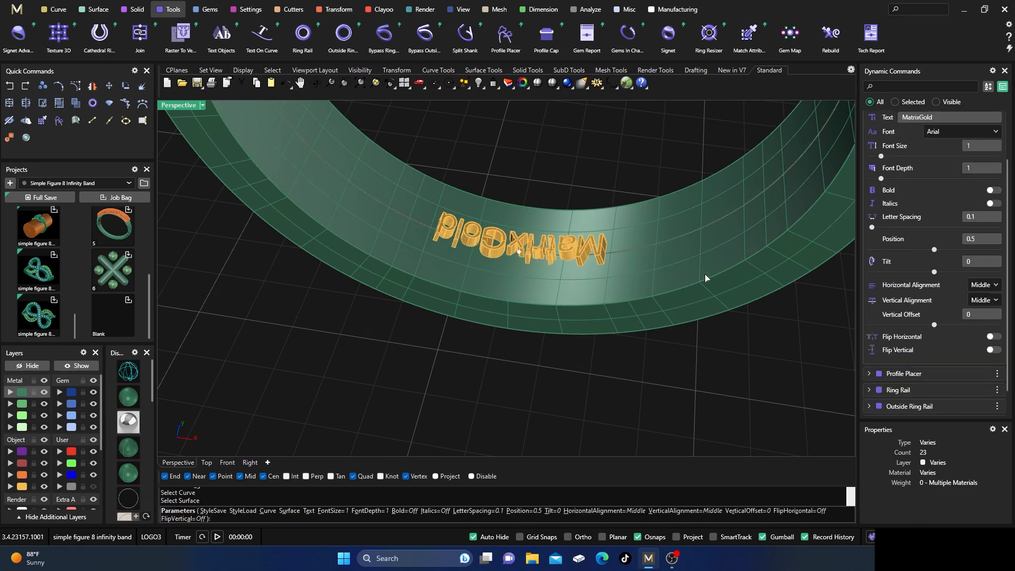
Step: Flip the text both horizontally and vertically so it reads correctly inside the band
click(992, 337)
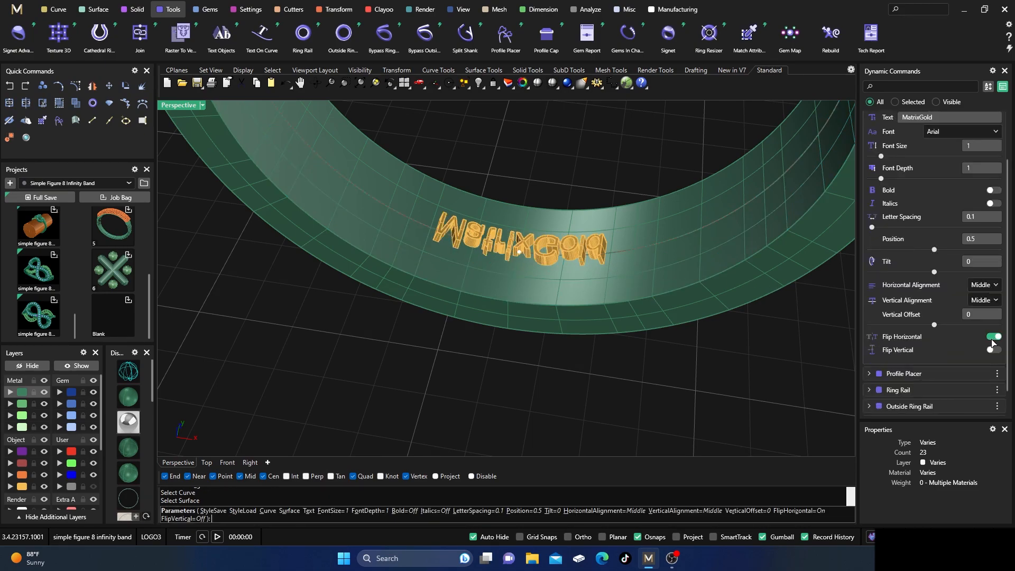
click(992, 338)
click(992, 349)
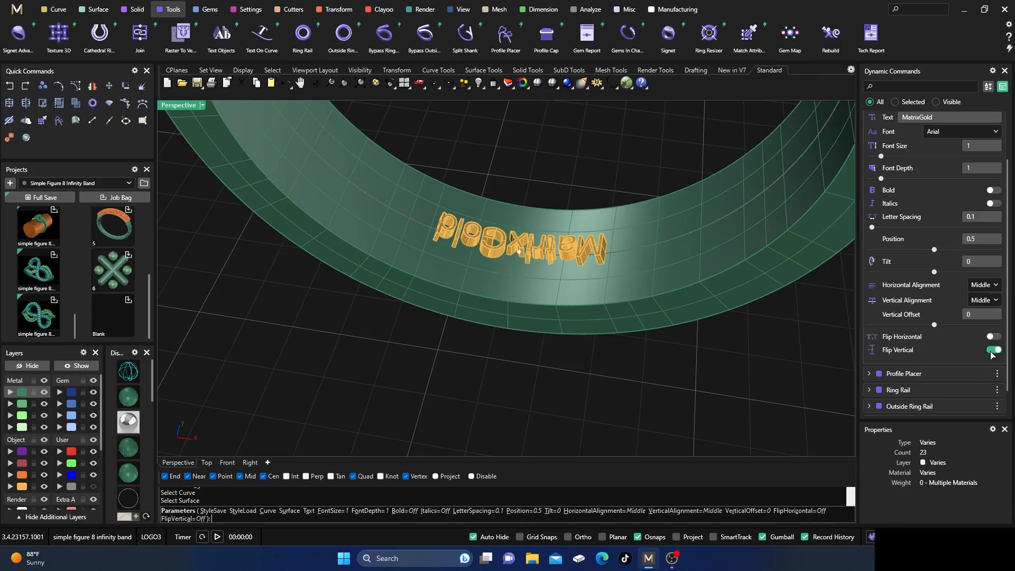
click(992, 337)
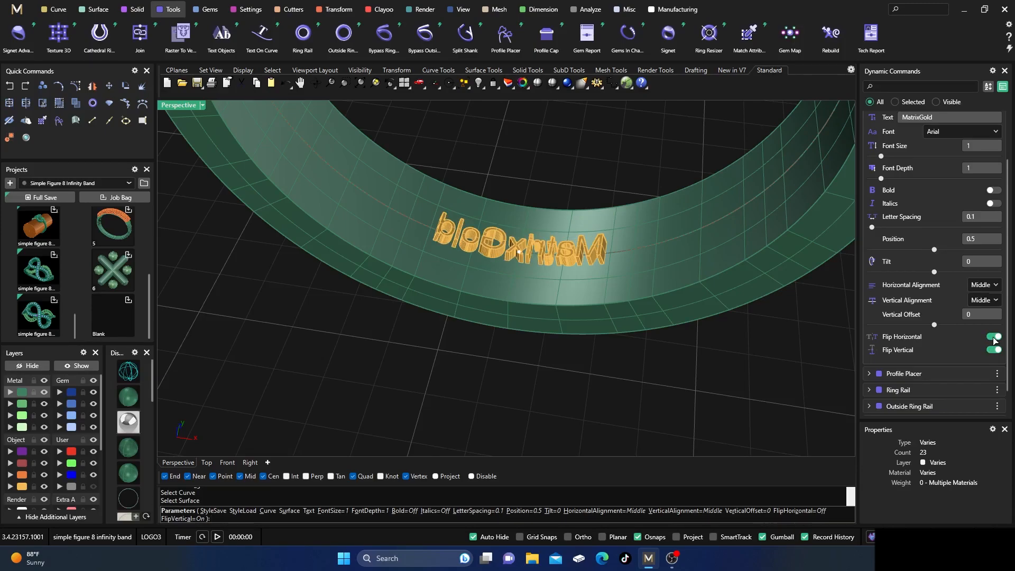
scroll(962, 297, up, 2)
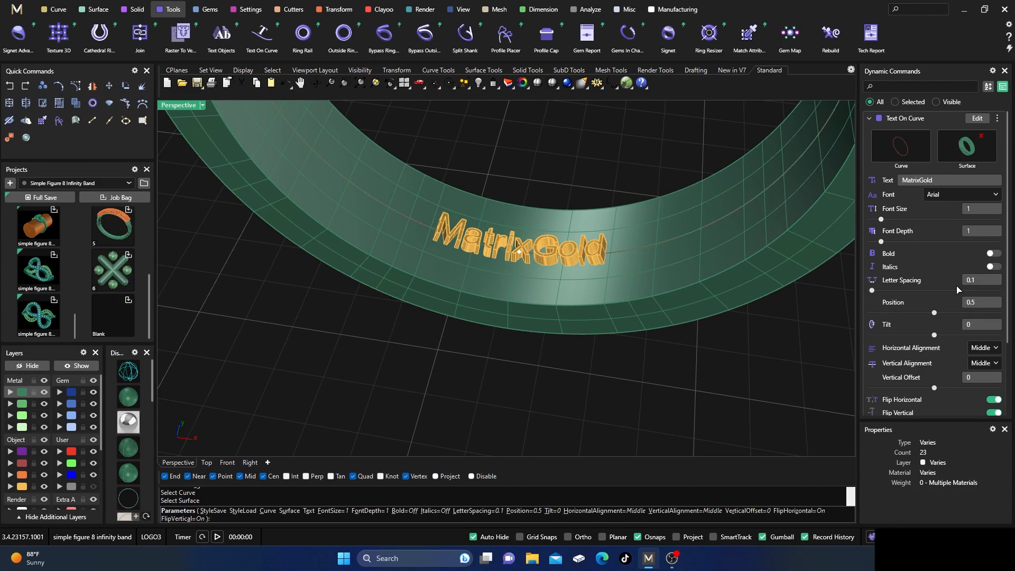
Step: Enlarge the text on the band's inner surface to font size 1.9
drag(880, 218, 909, 224)
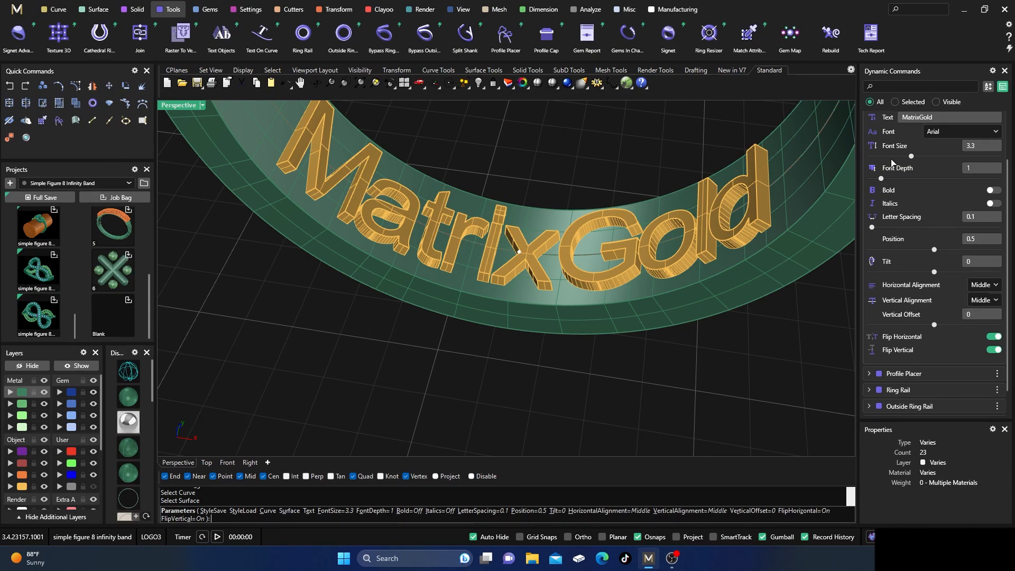
drag(910, 156, 892, 157)
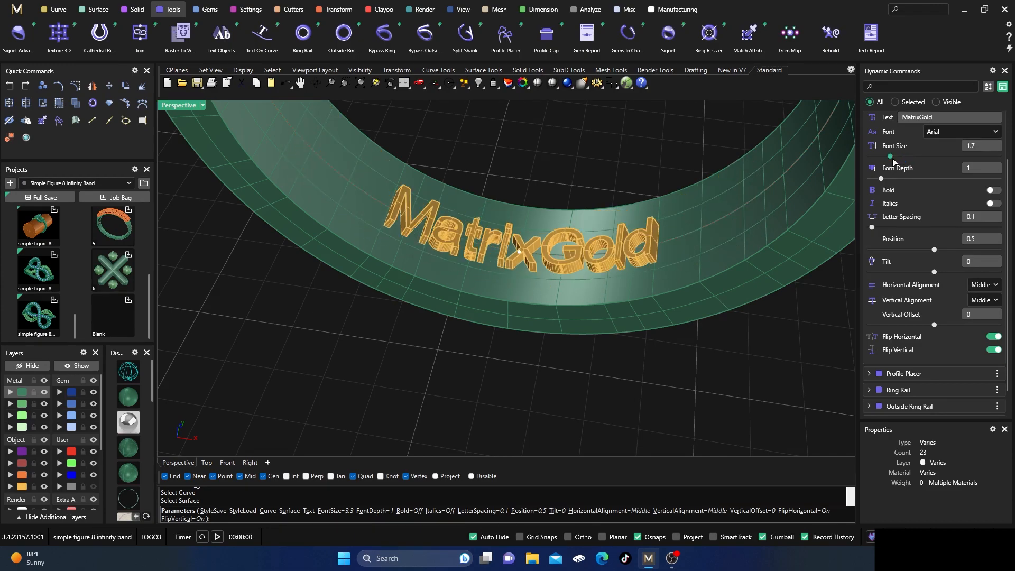
drag(890, 157, 893, 157)
Step: Change the wording on the band's inner surface to MATRIXGOLD in capitals
click(926, 118)
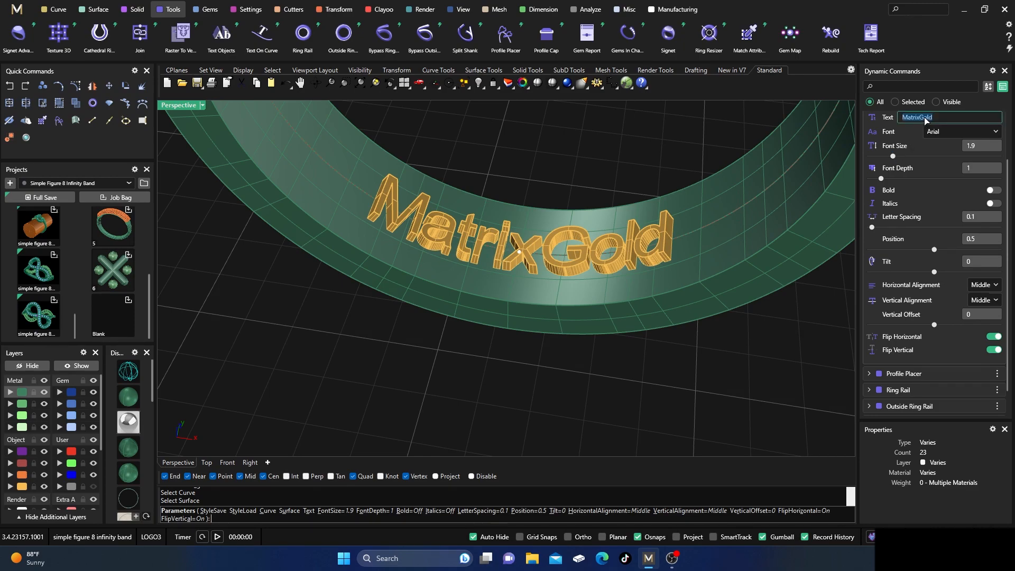
text(M)
text(ATRIXGOLD)
key(Return)
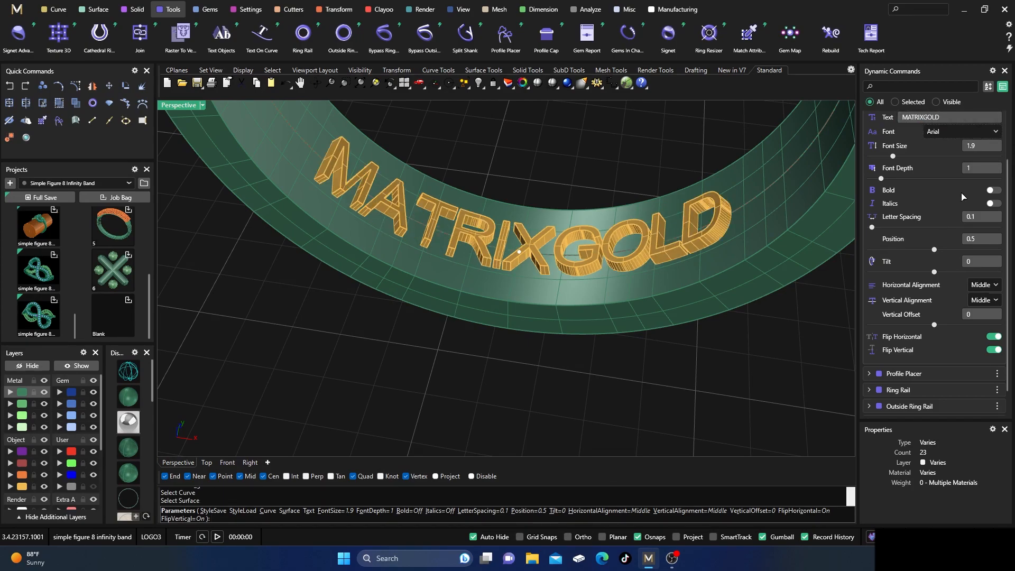
Step: Make the MATRIXGOLD lettering bold and widen its letter spacing to 0.3
click(993, 190)
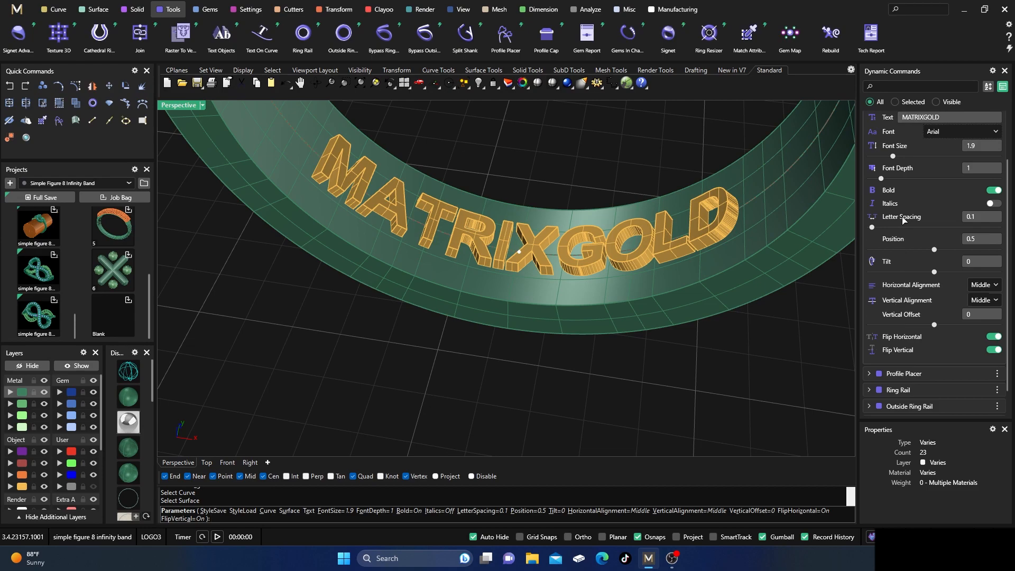
scroll(903, 218, up, 1)
scroll(903, 220, down, 1)
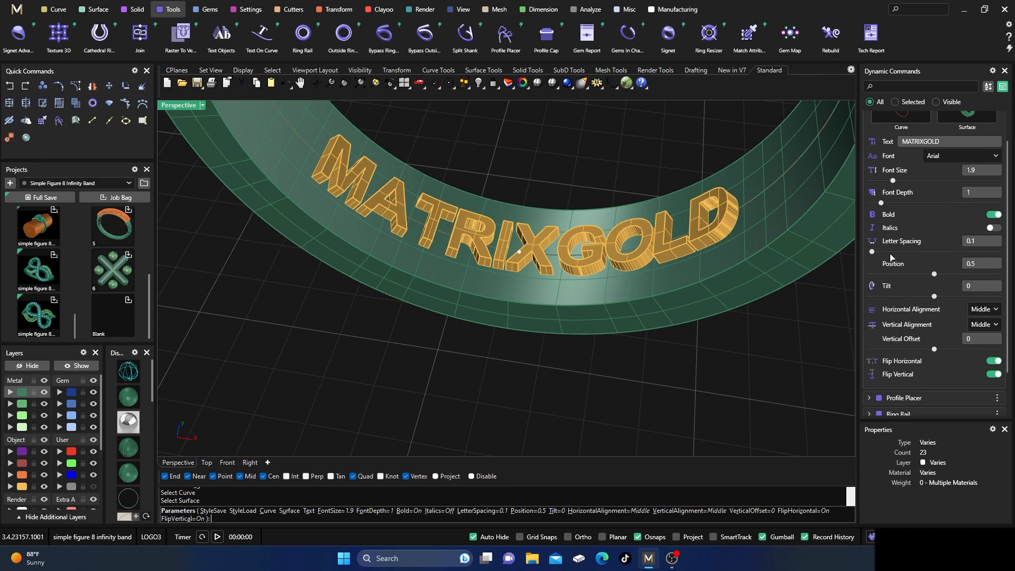
drag(873, 254, 878, 256)
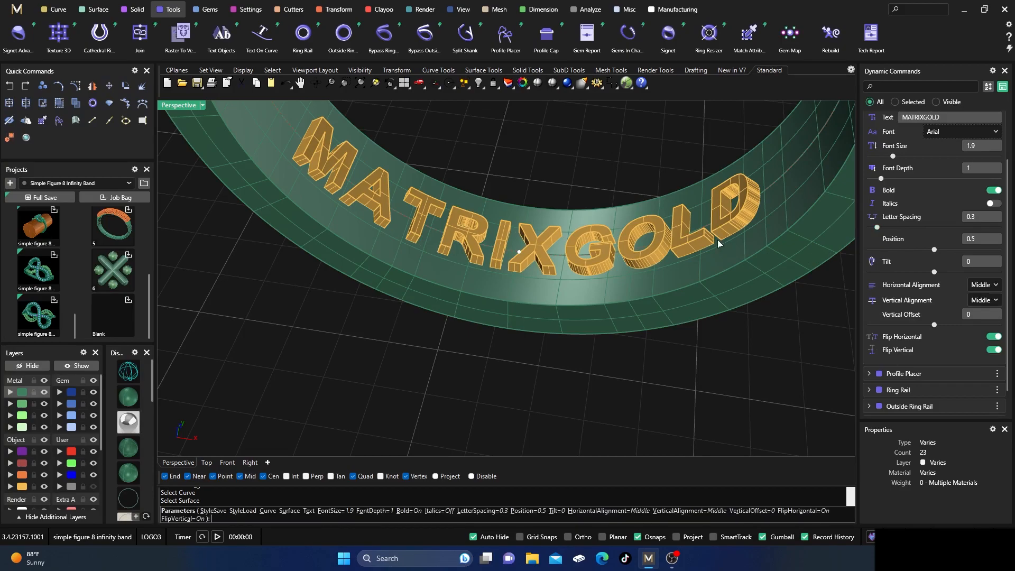
Step: Examine how the MATRIXGOLD lettering follows the band's inner surface in the Perspective and Front views
scroll(399, 351, down, 3)
scroll(413, 335, up, 8)
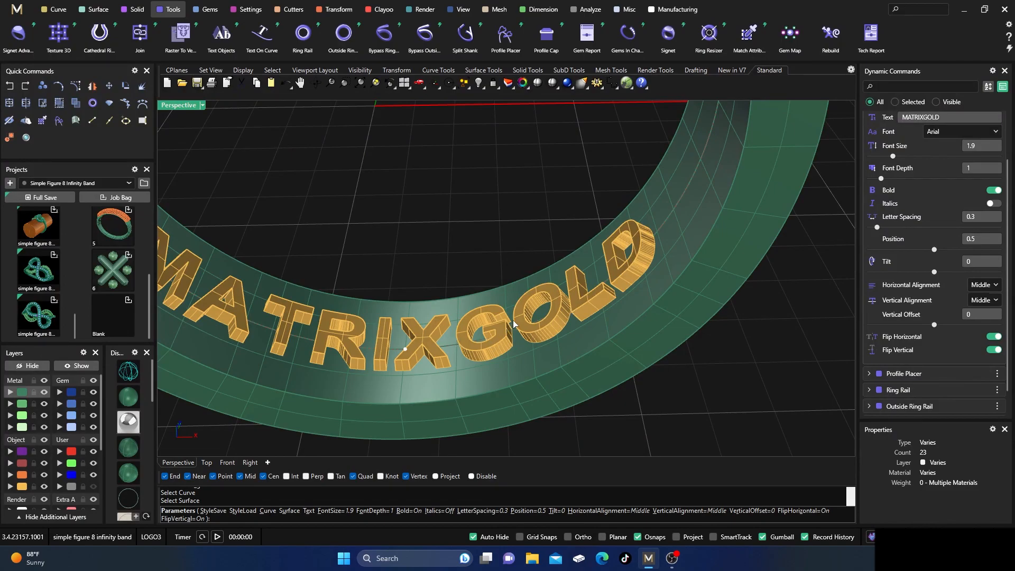
scroll(532, 320, down, 3)
right_drag(532, 320, 494, 328)
scroll(519, 350, down, 1)
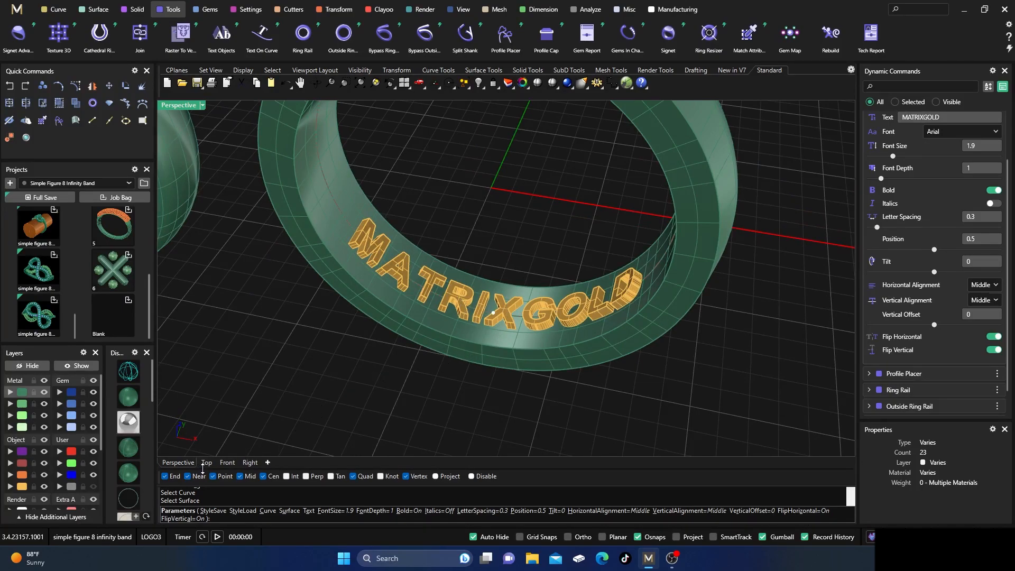
click(228, 462)
scroll(253, 291, down, 3)
scroll(472, 334, up, 6)
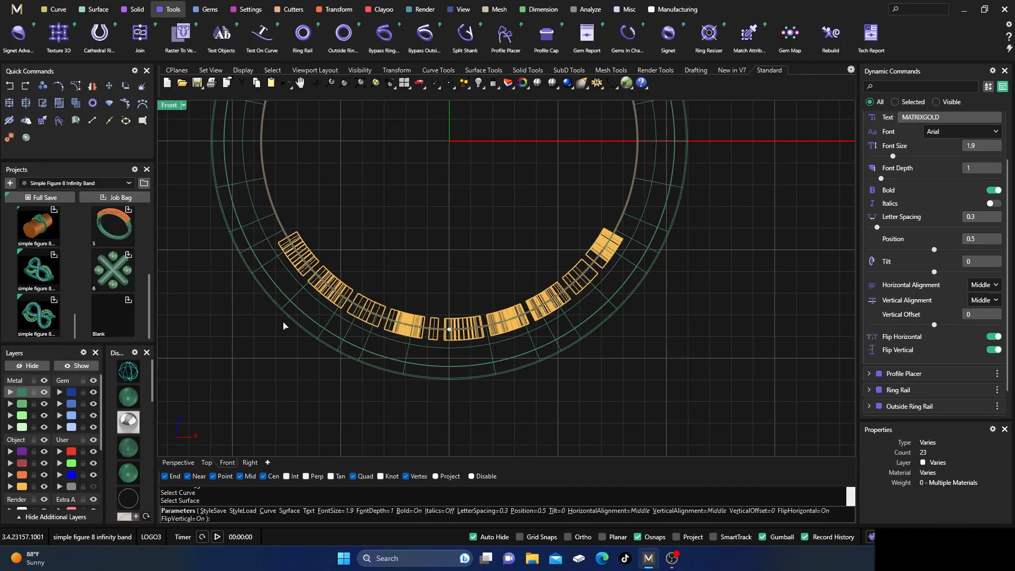
click(180, 462)
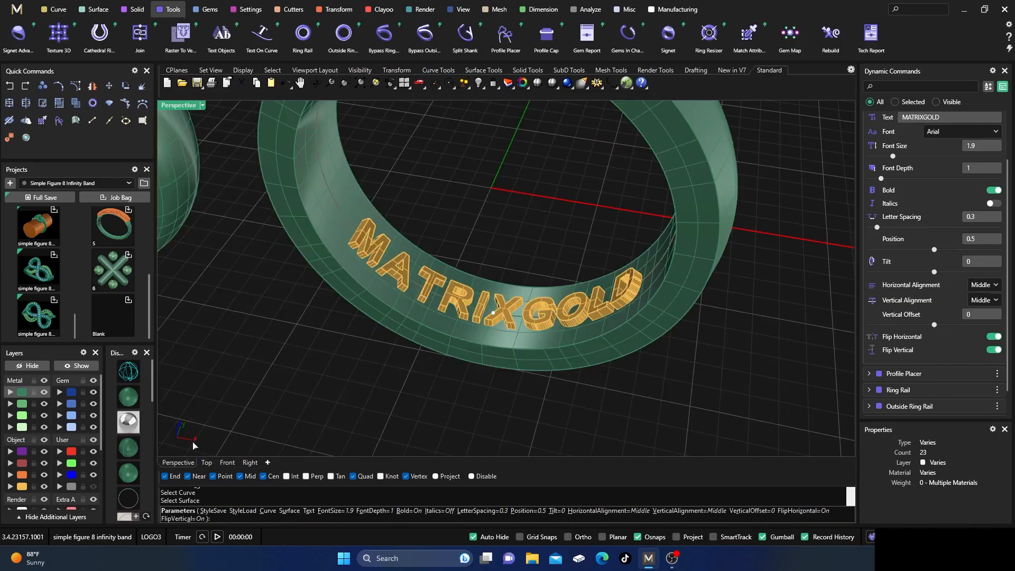
right_drag(561, 380, 426, 340)
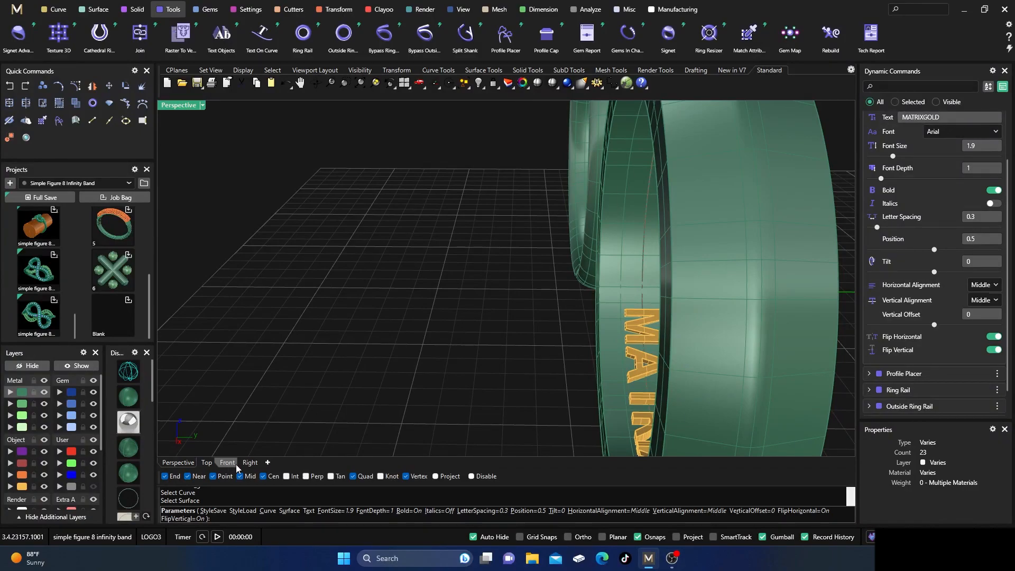
Step: Switch the Perspective view to wireframe and inspect how the lettering sits relative to the band wall
click(121, 376)
scroll(356, 198, down, 5)
right_drag(357, 212, 370, 279)
scroll(511, 336, up, 6)
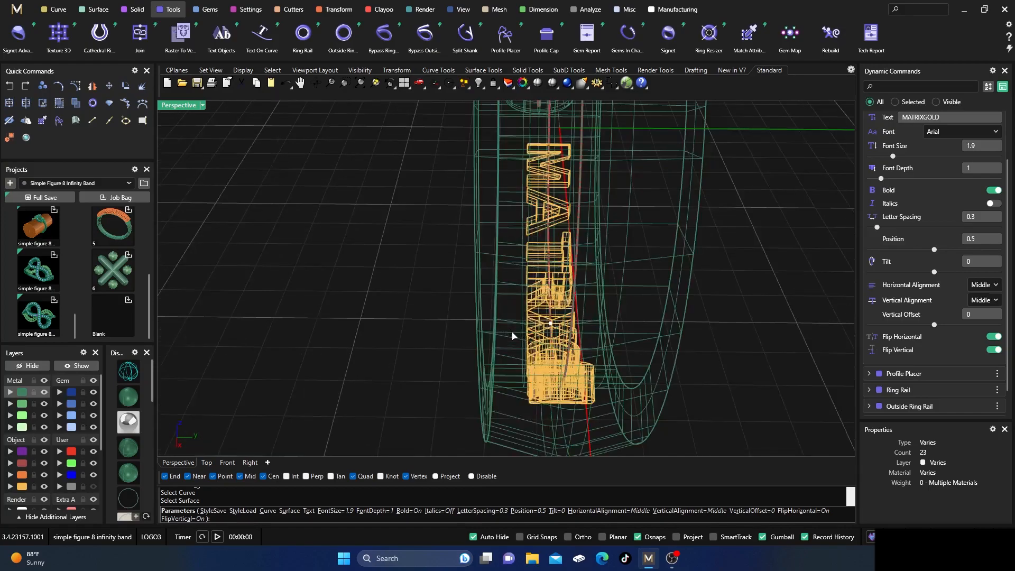
right_drag(437, 331, 437, 316)
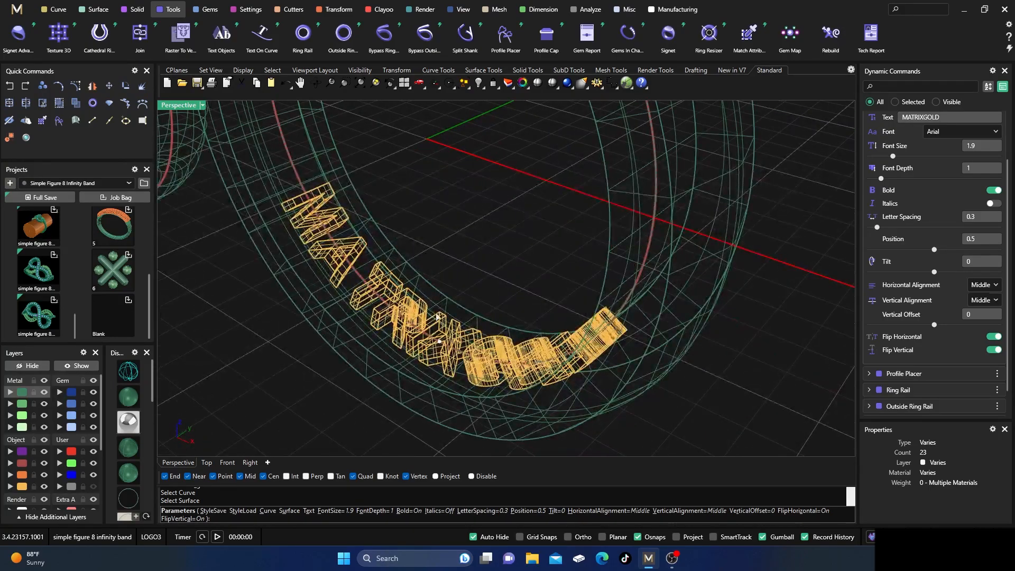
Step: Restore the shaded display and compare the lettering against both bands in Perspective and in the Front view
click(130, 402)
scroll(567, 313, down, 5)
right_drag(526, 350, 566, 351)
scroll(565, 352, down, 6)
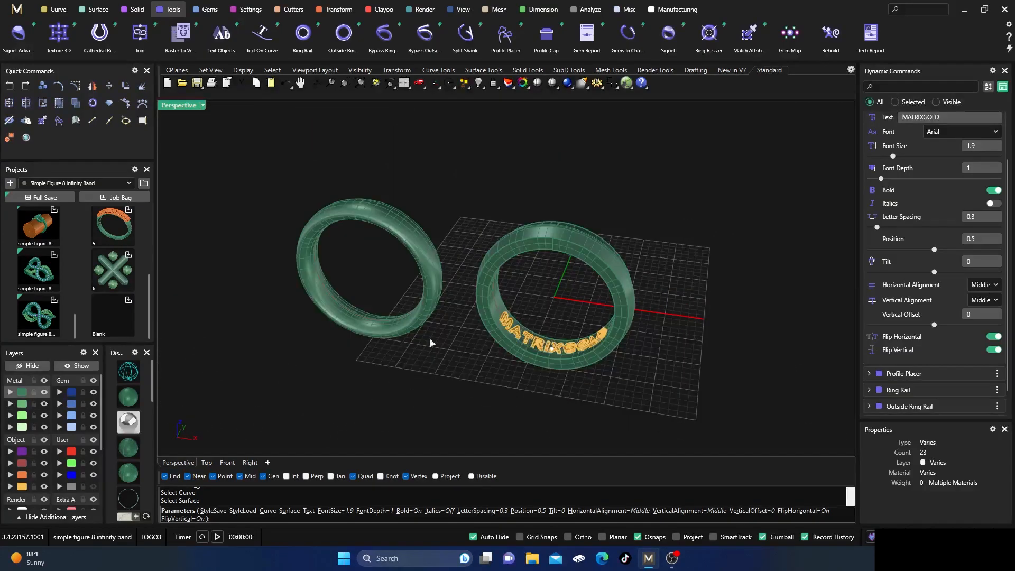
scroll(356, 317, up, 4)
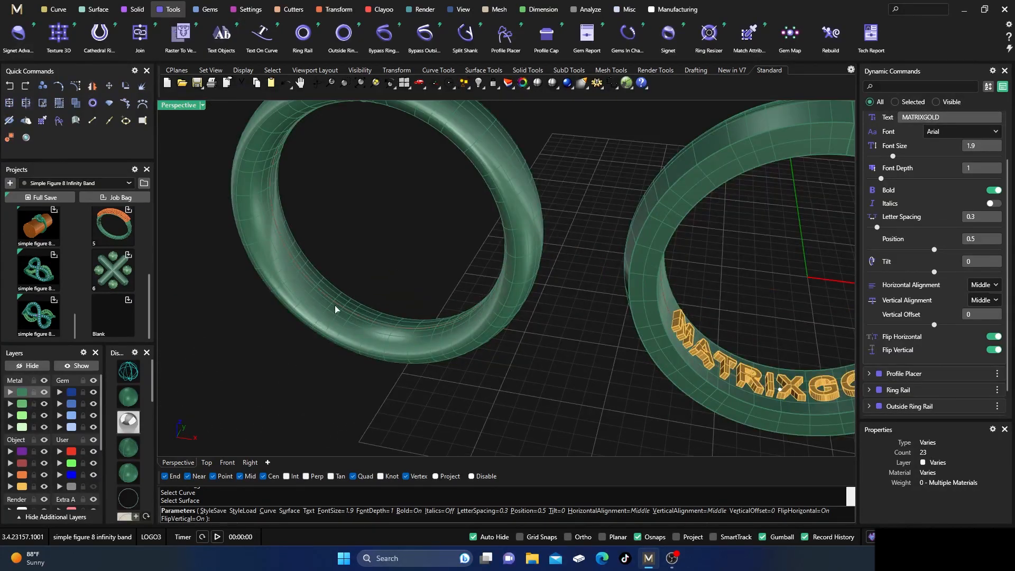
scroll(336, 316, down, 8)
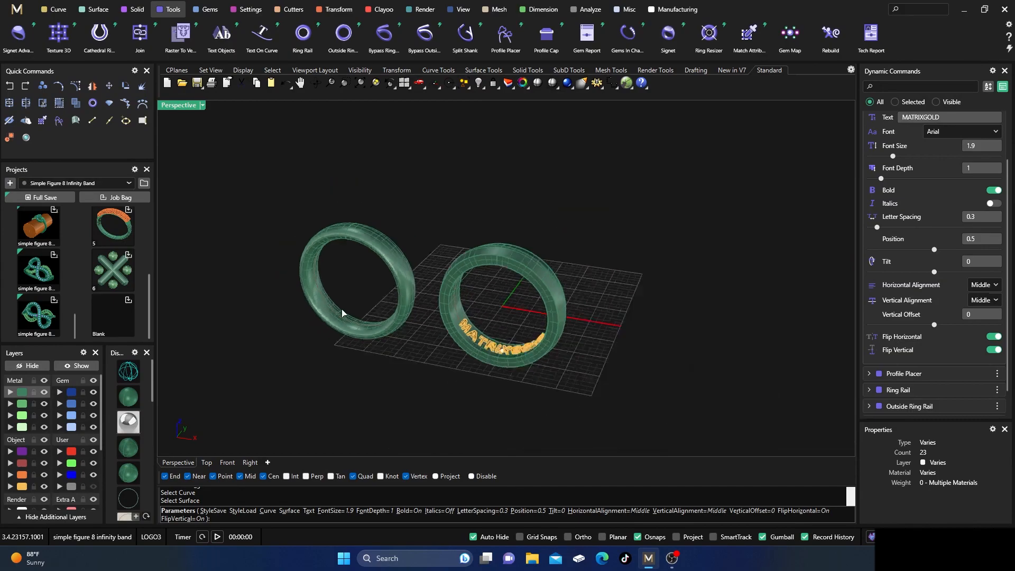
right_drag(450, 377, 461, 372)
scroll(489, 344, up, 6)
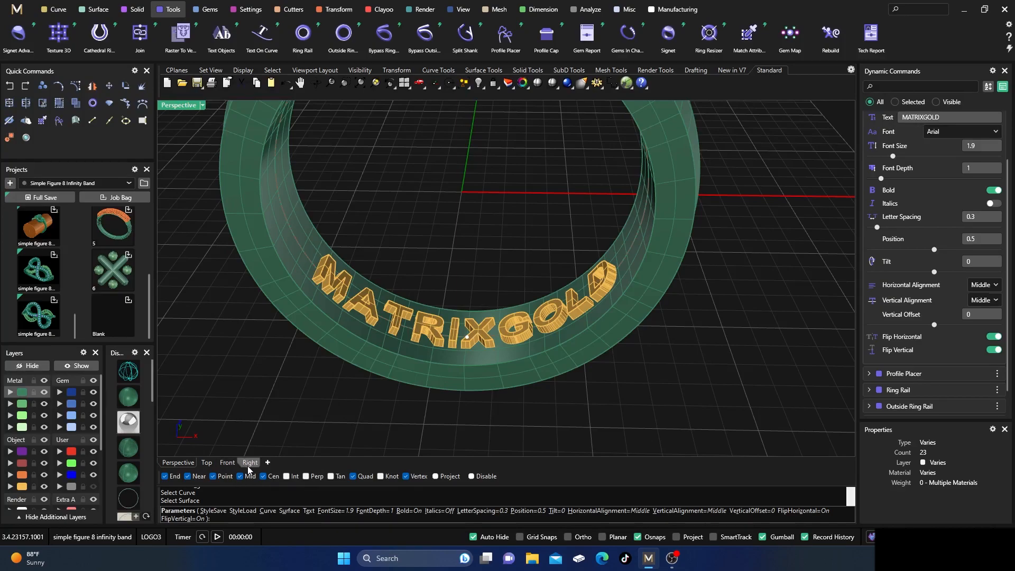
click(231, 465)
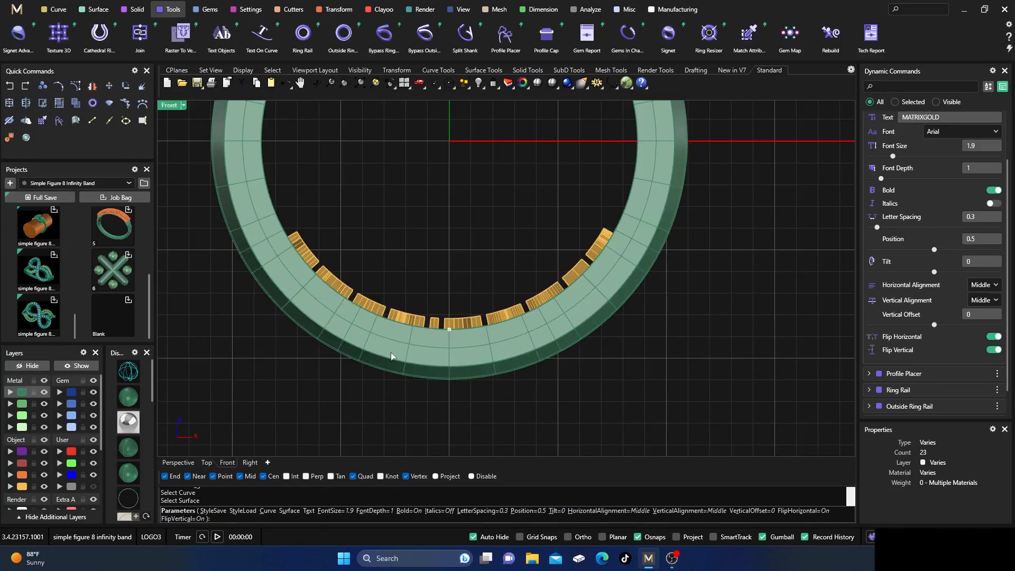
Step: Set the MATRIXGOLD lettering's font depth to 0.6 in wireframe display and accept the text
click(129, 372)
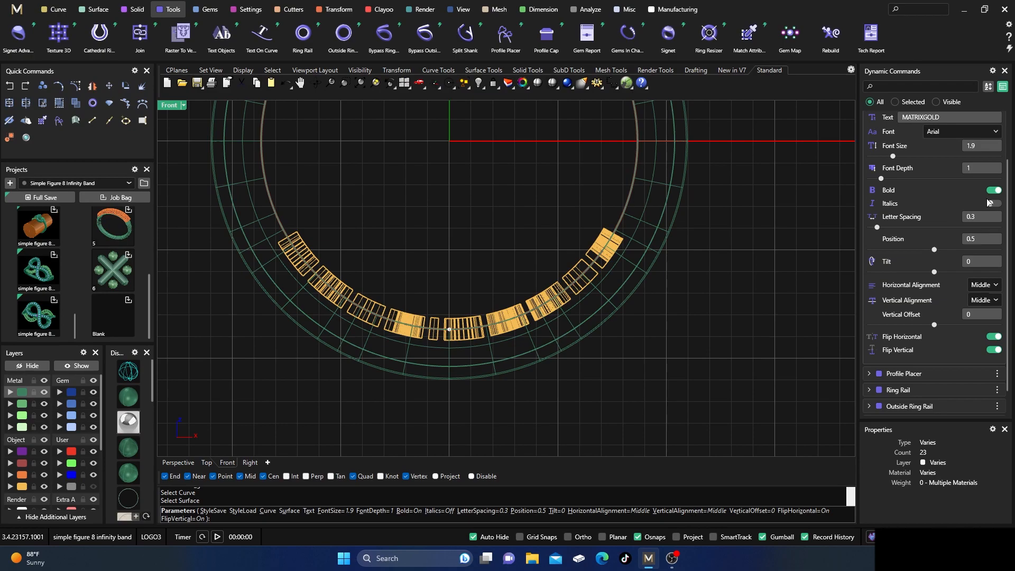
scroll(905, 200, up, 1)
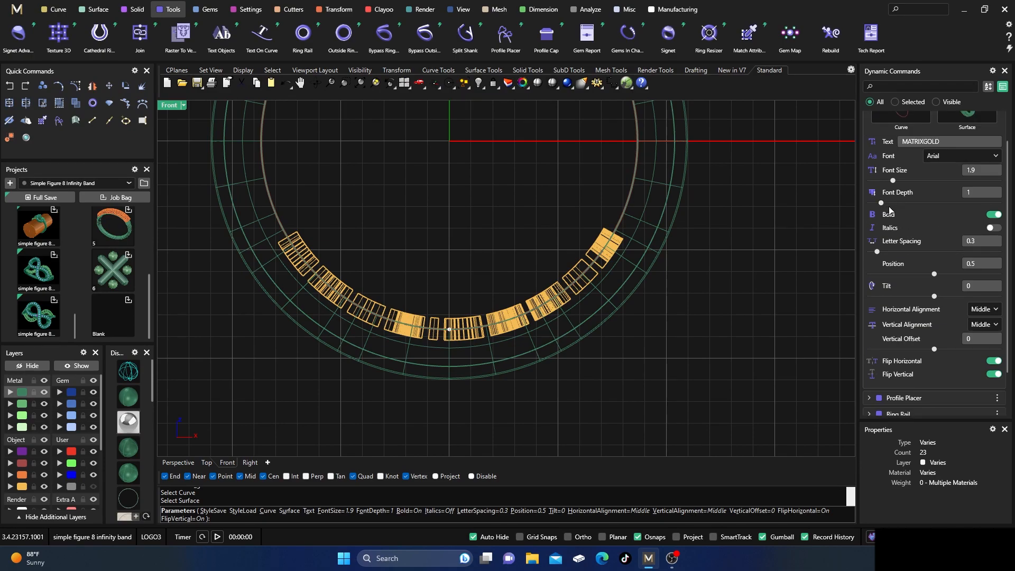
scroll(891, 211, down, 1)
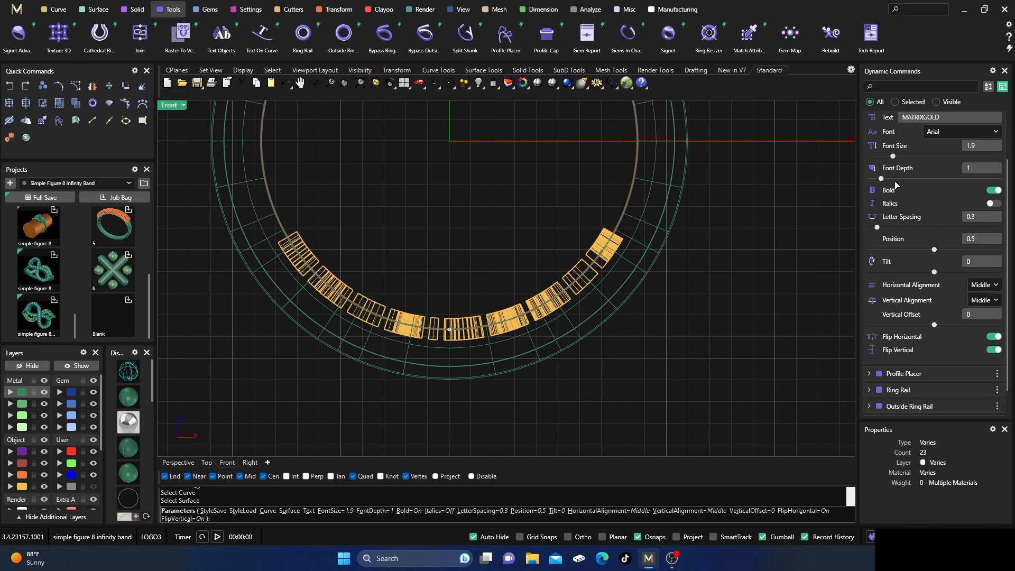
drag(880, 180, 877, 180)
drag(878, 181, 876, 183)
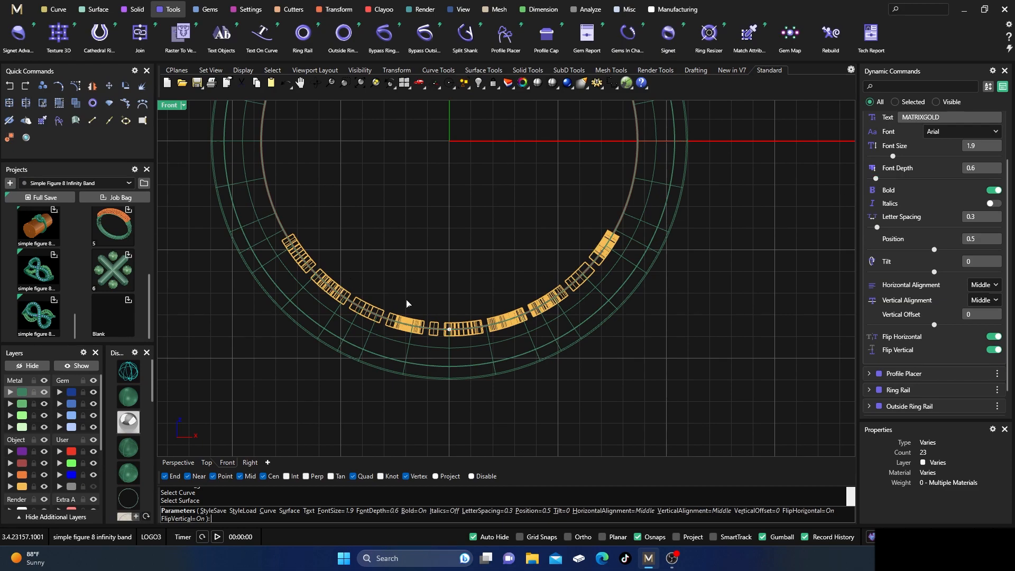
key(Return)
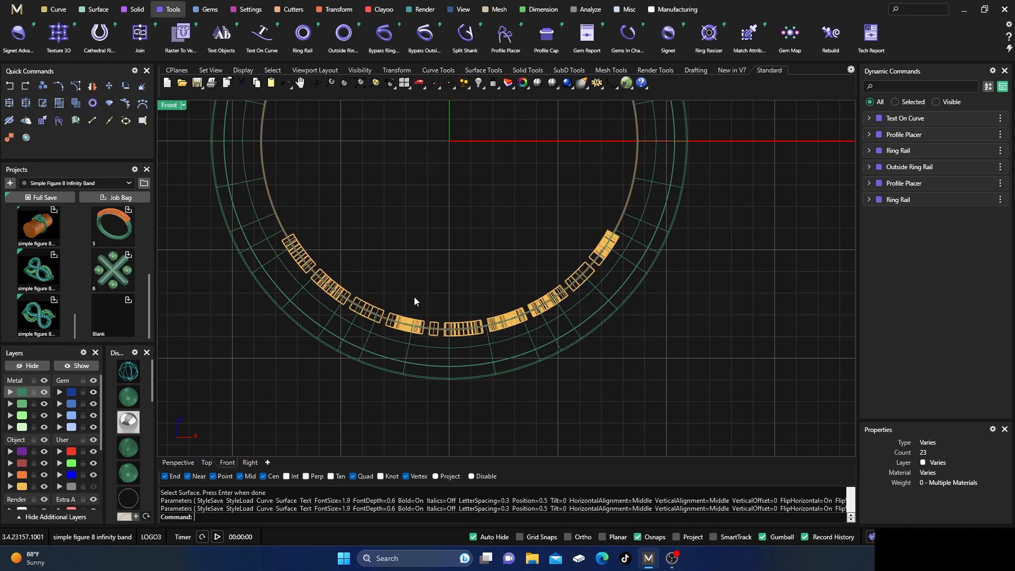
Step: Subtract the MATRIXGOLD lettering from the ring band with a Boolean Difference to engrave its inner surface
double_click(169, 107)
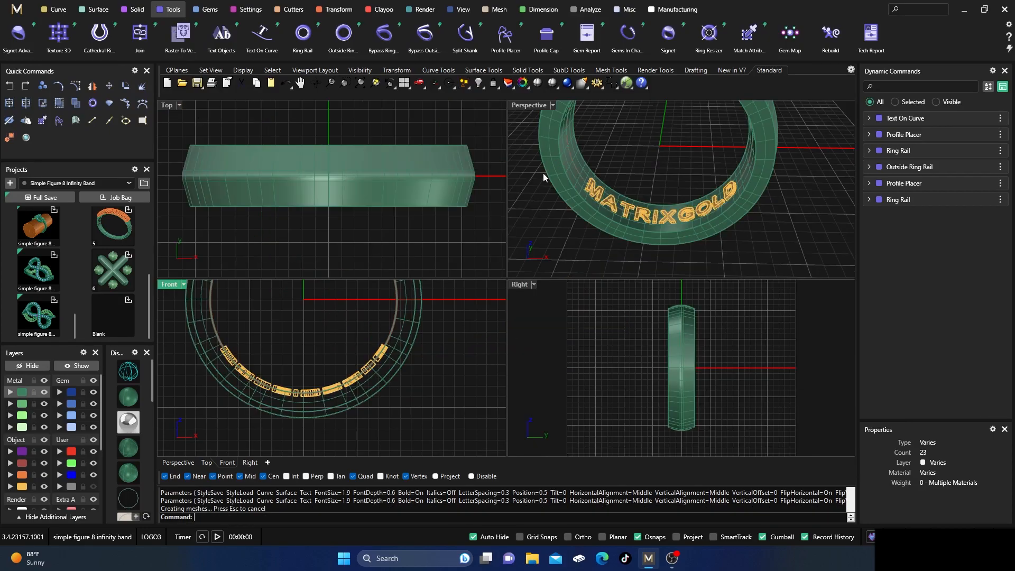
click(136, 9)
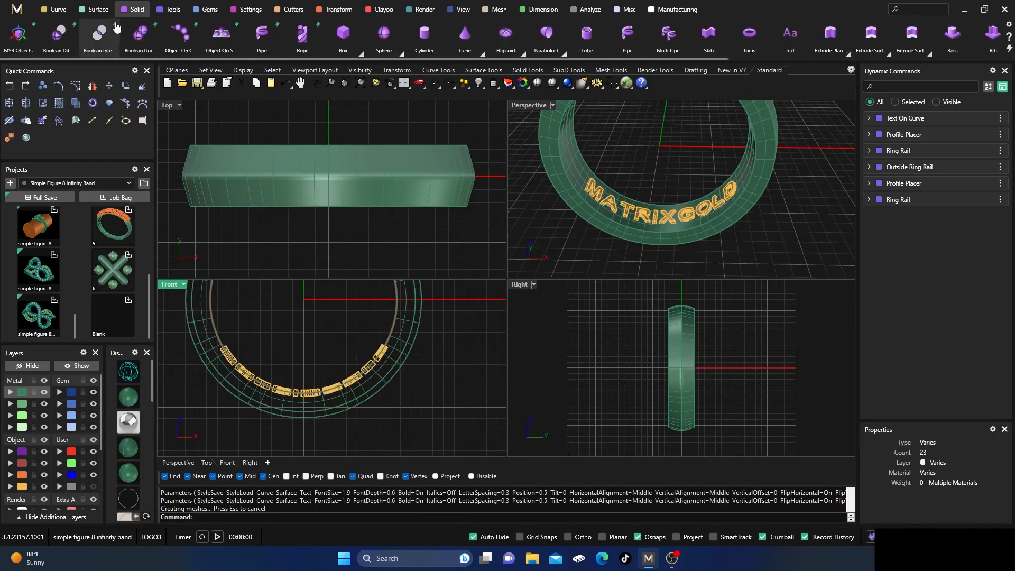
click(66, 39)
scroll(638, 220, up, 3)
click(644, 243)
key(Return)
click(648, 222)
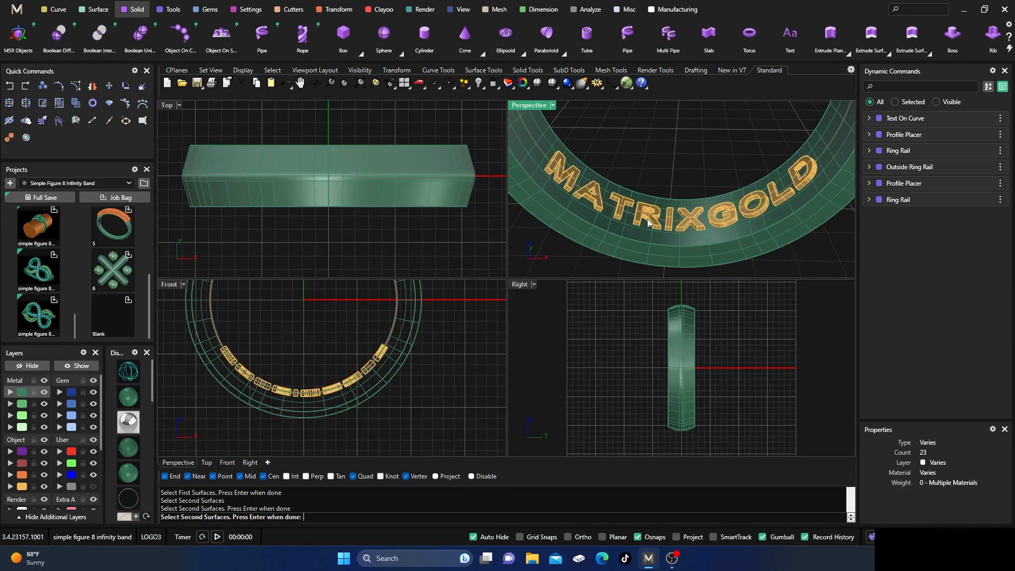
key(Return)
key(Return)
right_drag(632, 237, 567, 169)
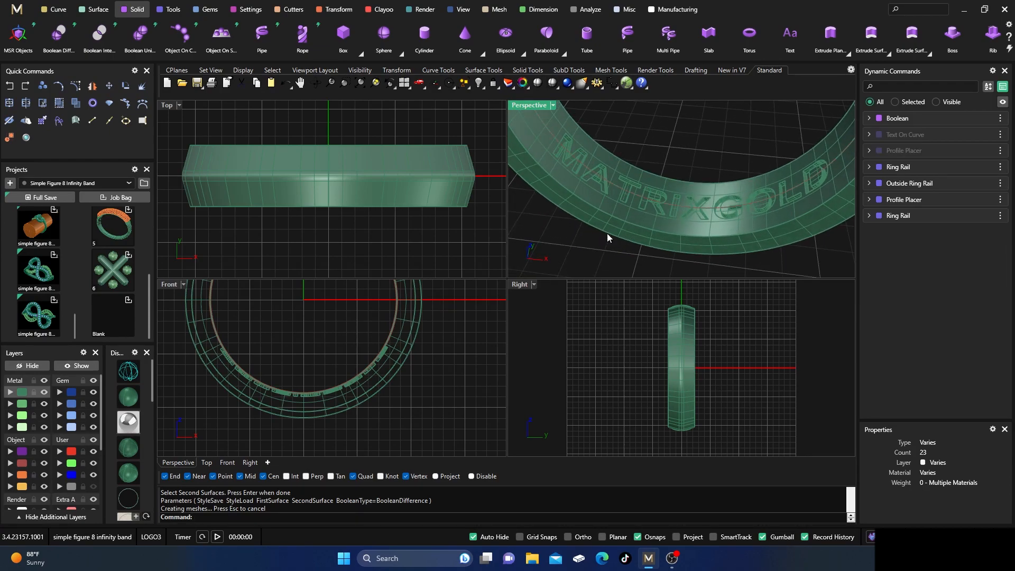
right_click(608, 209)
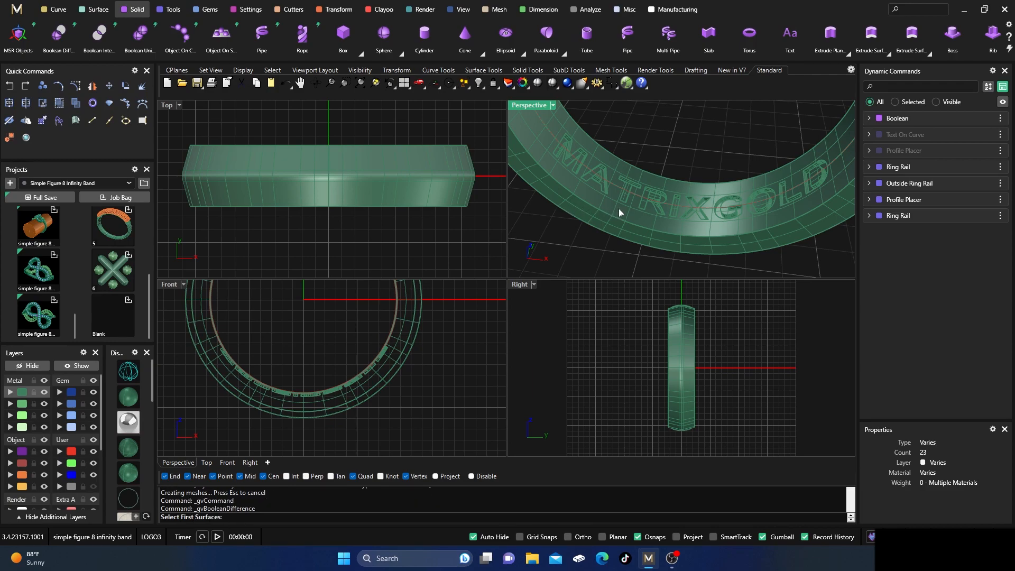
key(Escape)
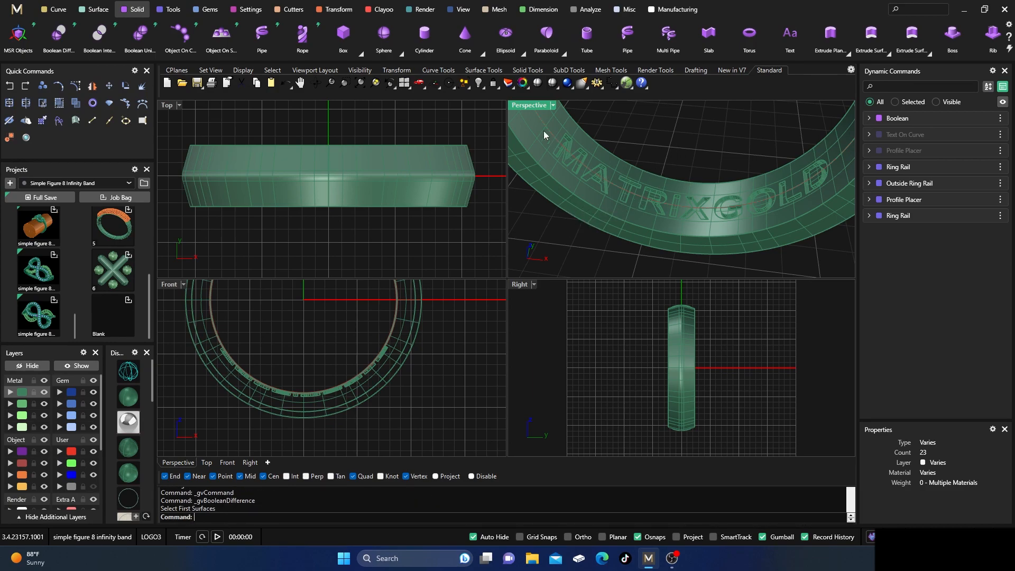
Step: Inspect the engraved MATRIXGOLD lettering's depth in the band wall, using wireframe in the Perspective and Front views
double_click(533, 109)
scroll(571, 297, down, 4)
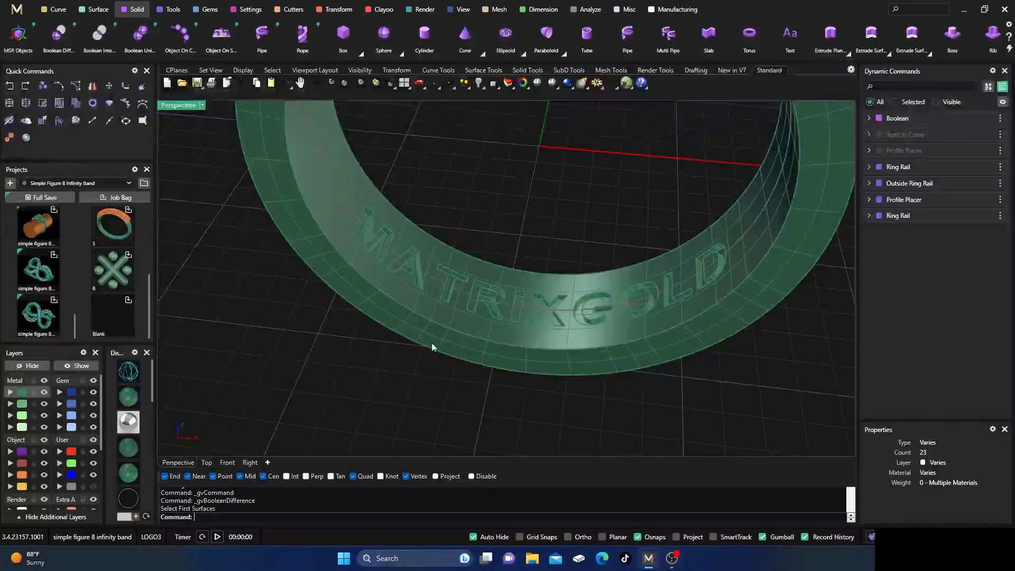
click(127, 371)
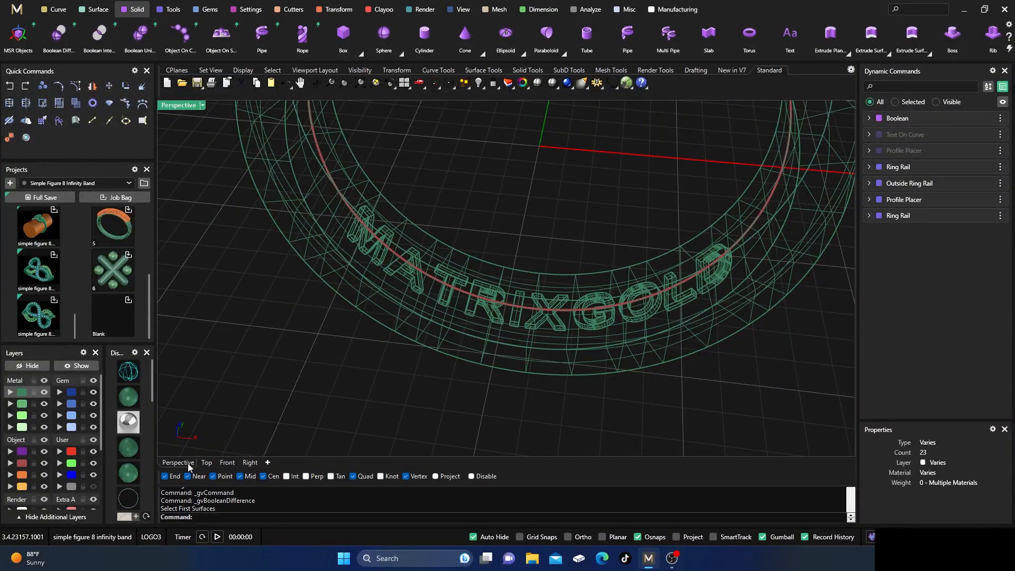
click(227, 462)
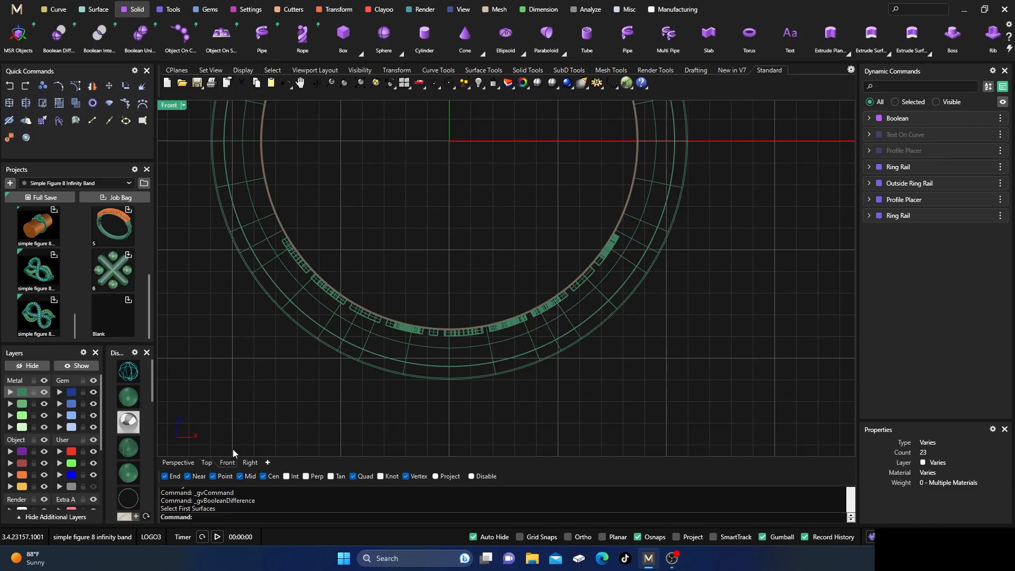
click(184, 462)
right_drag(478, 363, 331, 340)
scroll(388, 247, down, 3)
right_drag(387, 247, 376, 283)
scroll(528, 391, up, 2)
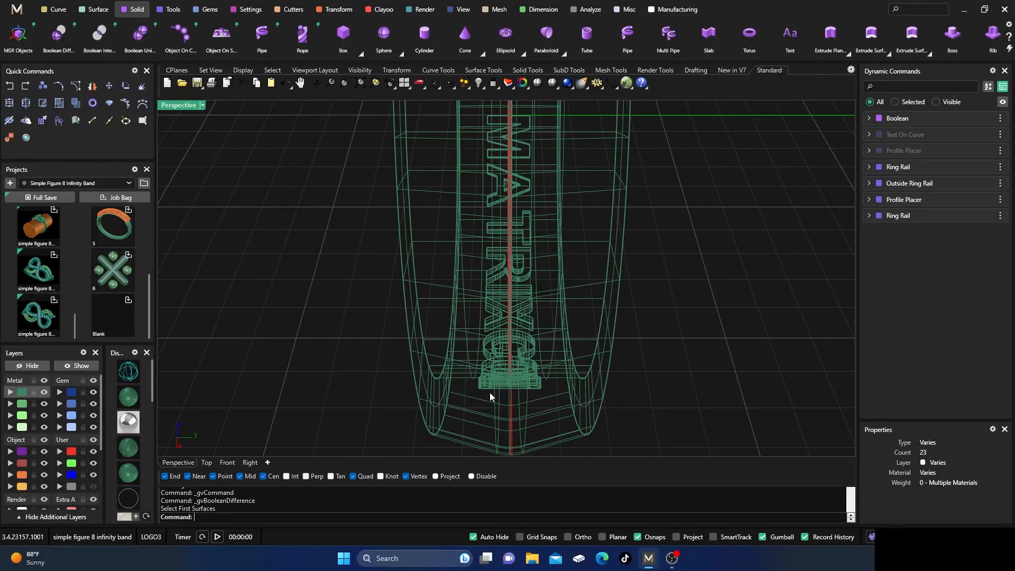
right_drag(356, 356, 536, 370)
scroll(504, 362, down, 3)
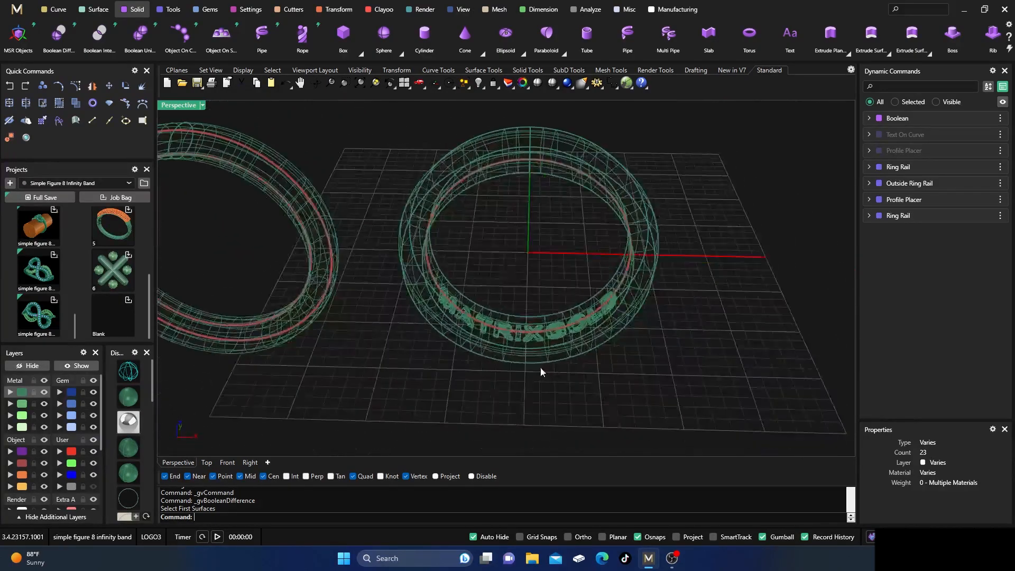
Step: Hide the engraved band together with its ring rail
drag(624, 405, 443, 203)
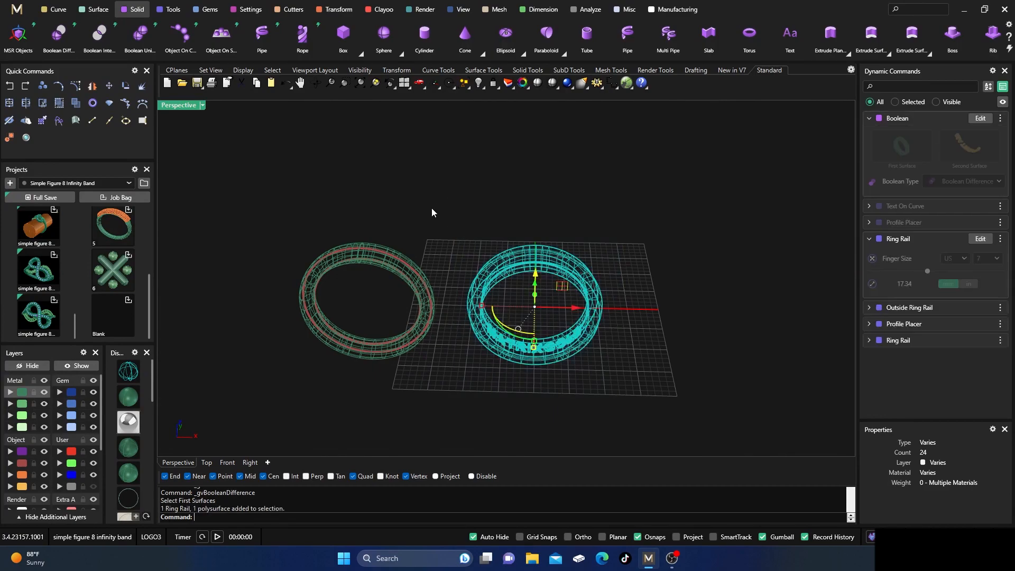
click(29, 366)
Step: Try to center the remaining band with both of its rails at the world origin
drag(272, 218, 475, 392)
click(9, 137)
right_click(514, 359)
click(357, 262)
right_drag(508, 372, 579, 334)
scroll(502, 328, up, 3)
click(11, 88)
click(484, 328)
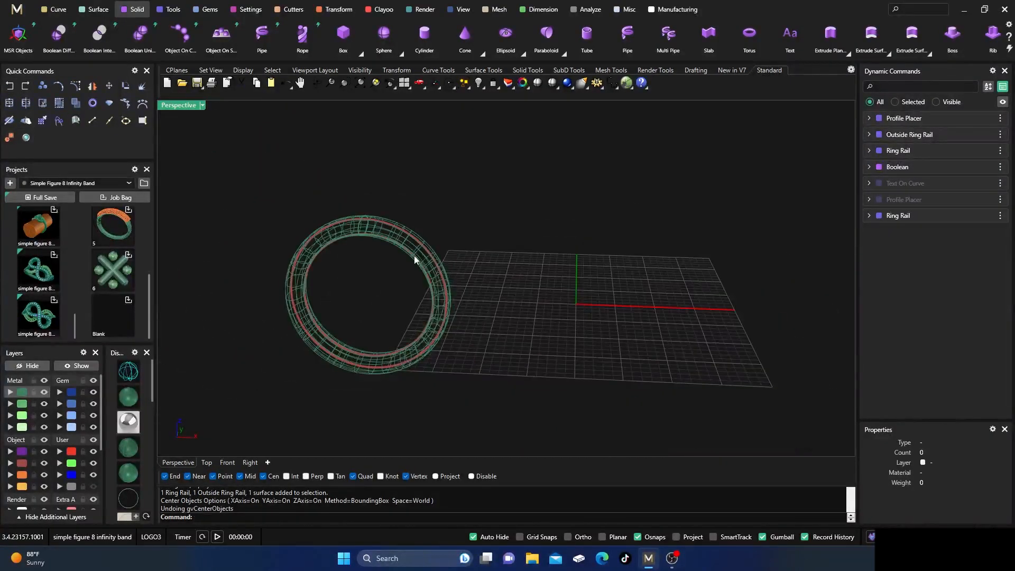
Step: Delete the Outside Ring Rail curve from the remaining band
scroll(430, 258, up, 3)
click(421, 260)
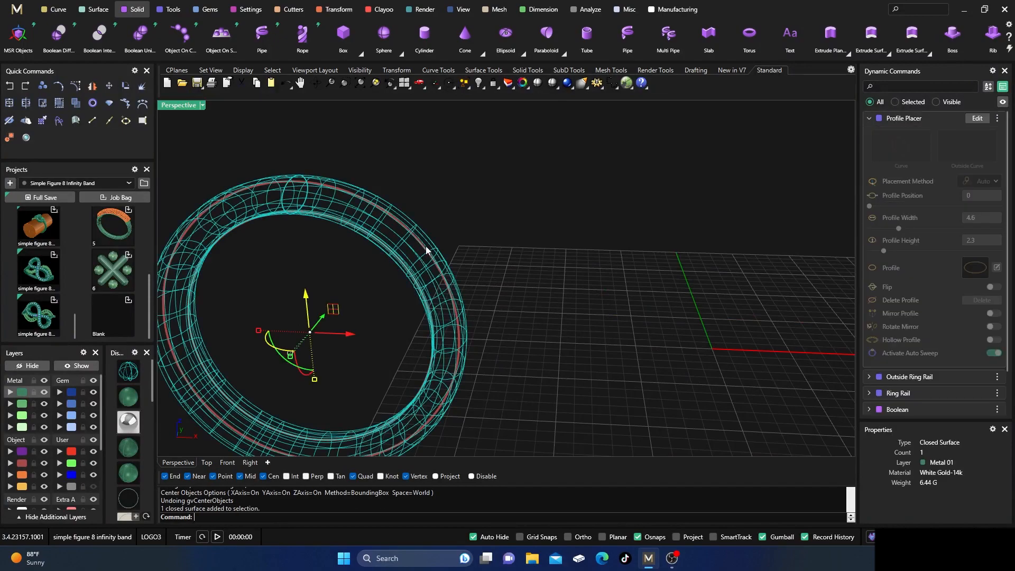
click(426, 254)
click(458, 284)
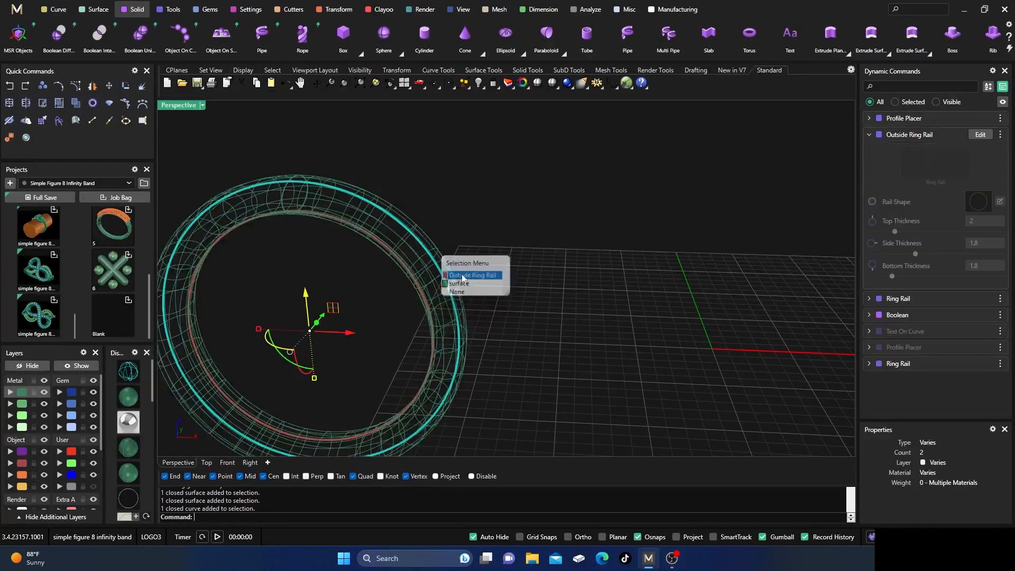
key(Delete)
Step: Center the remaining band and its inner ring rail at the world origin on all three axes
scroll(544, 309, down, 3)
drag(290, 222, 535, 422)
click(9, 138)
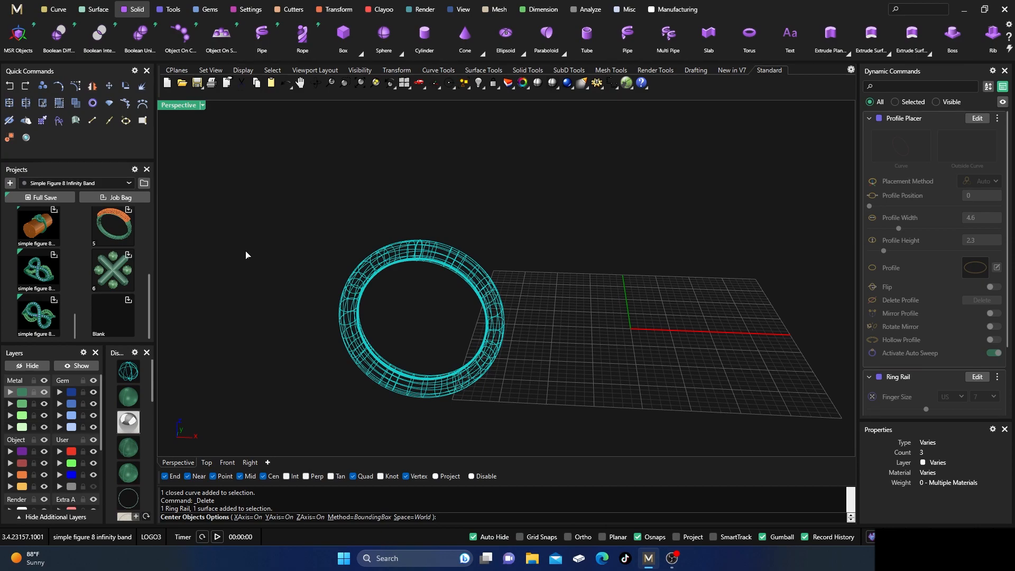
right_click(482, 404)
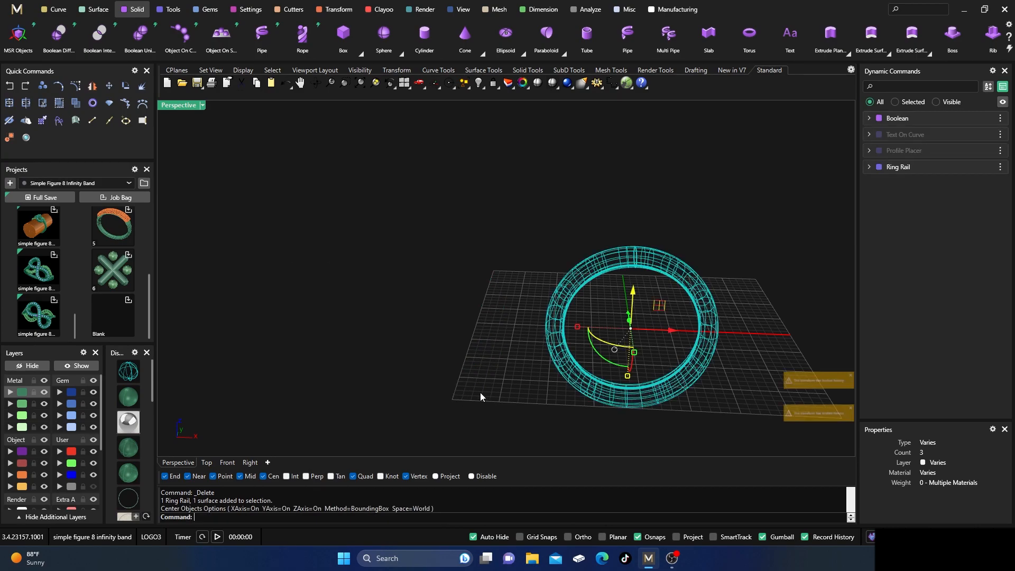
click(388, 334)
Step: Switch the Perspective view to shaded display and examine the rounded band's inner surface
scroll(309, 316, down, 3)
right_drag(309, 316, 380, 329)
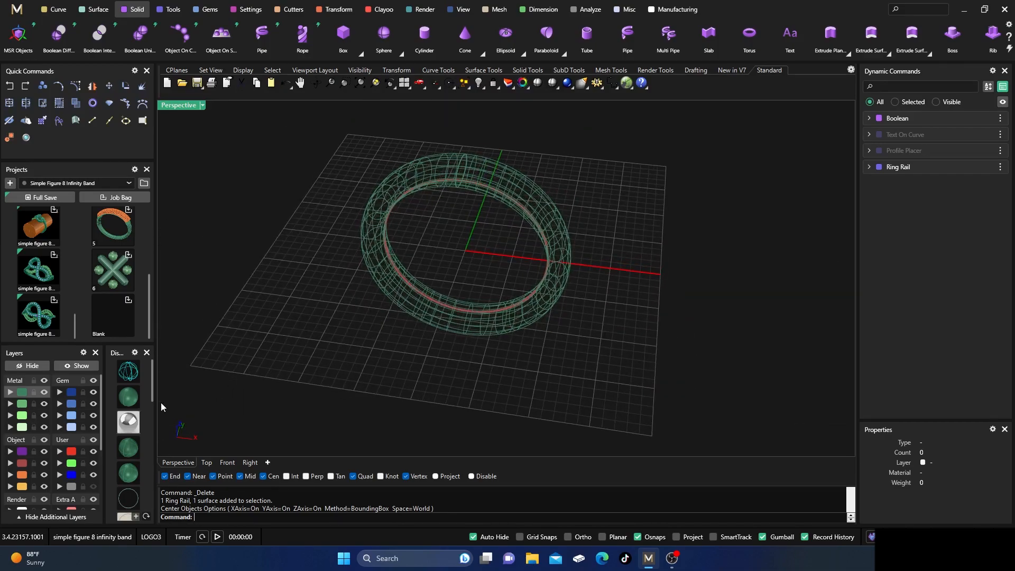
click(128, 400)
right_drag(440, 378, 406, 364)
scroll(417, 267, up, 6)
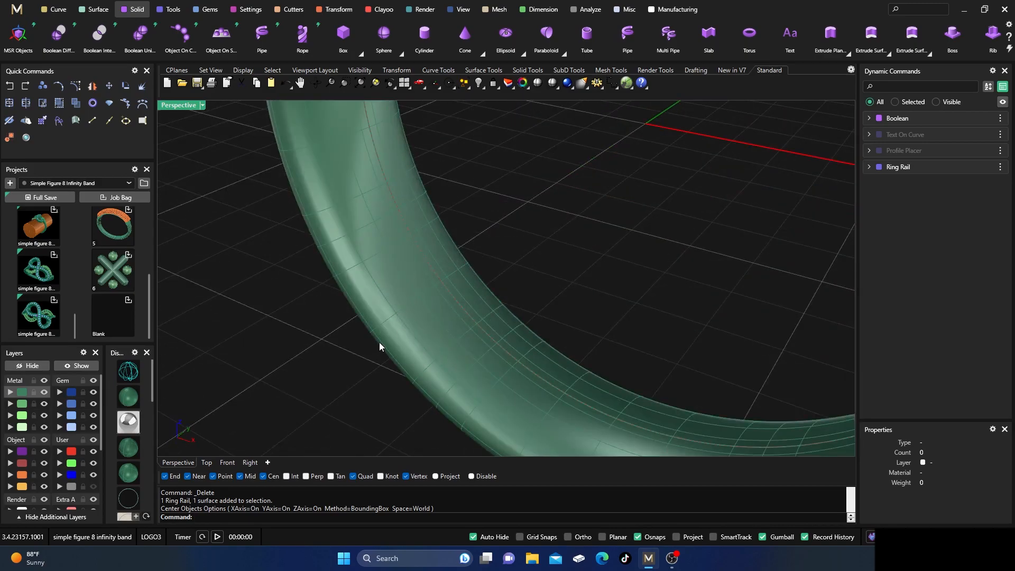
scroll(379, 345, down, 5)
right_drag(333, 366, 427, 346)
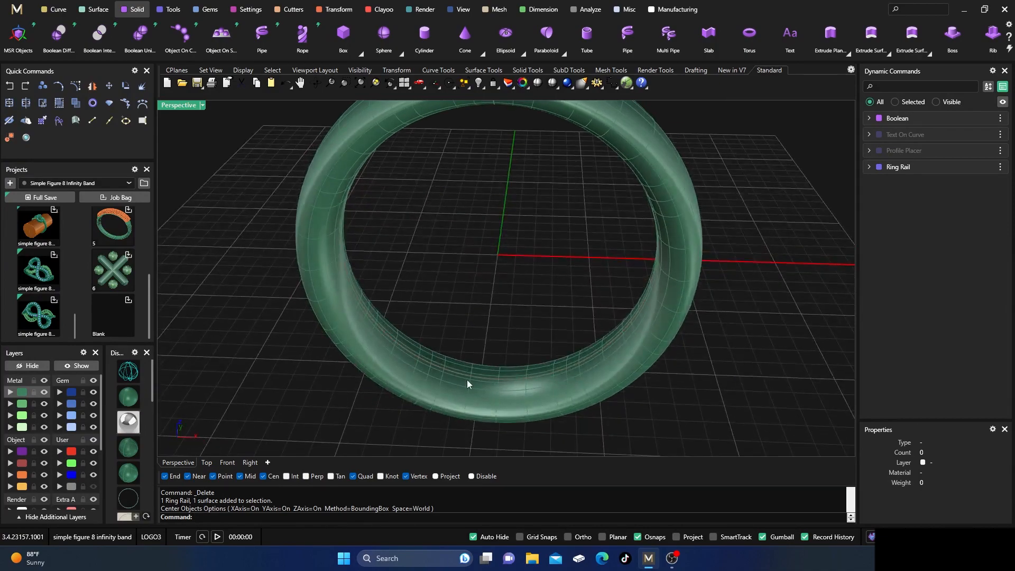
Step: Place Text On Curve lettering along the band's inner Ring Rail with a font size of 2.2
scroll(468, 383, up, 3)
click(466, 378)
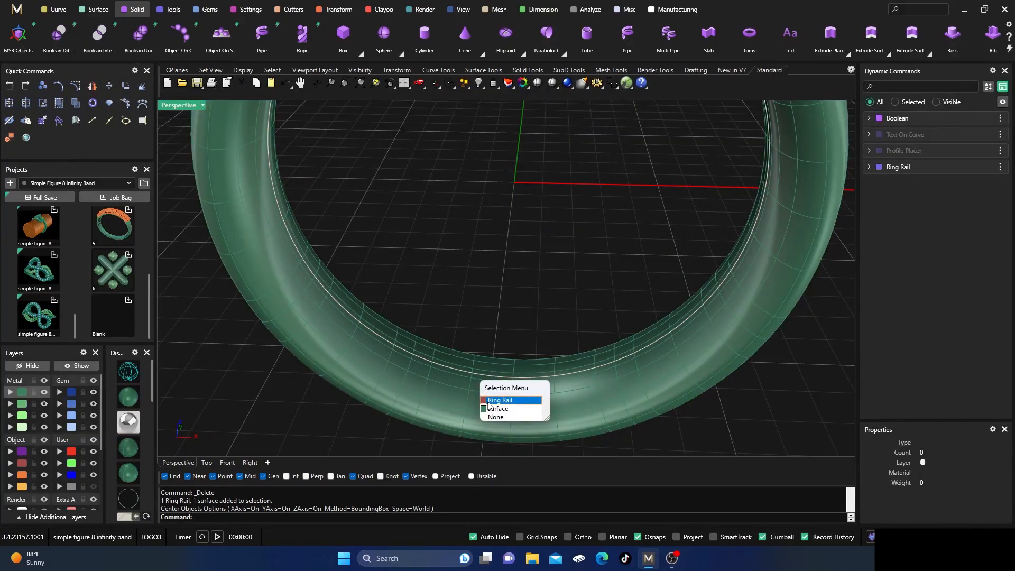
click(496, 400)
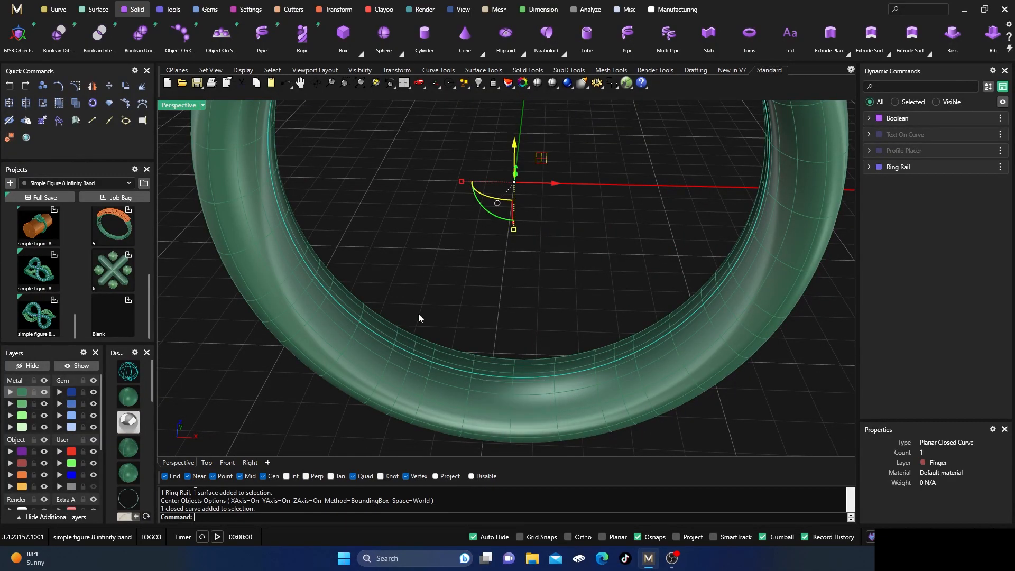
click(173, 9)
click(262, 34)
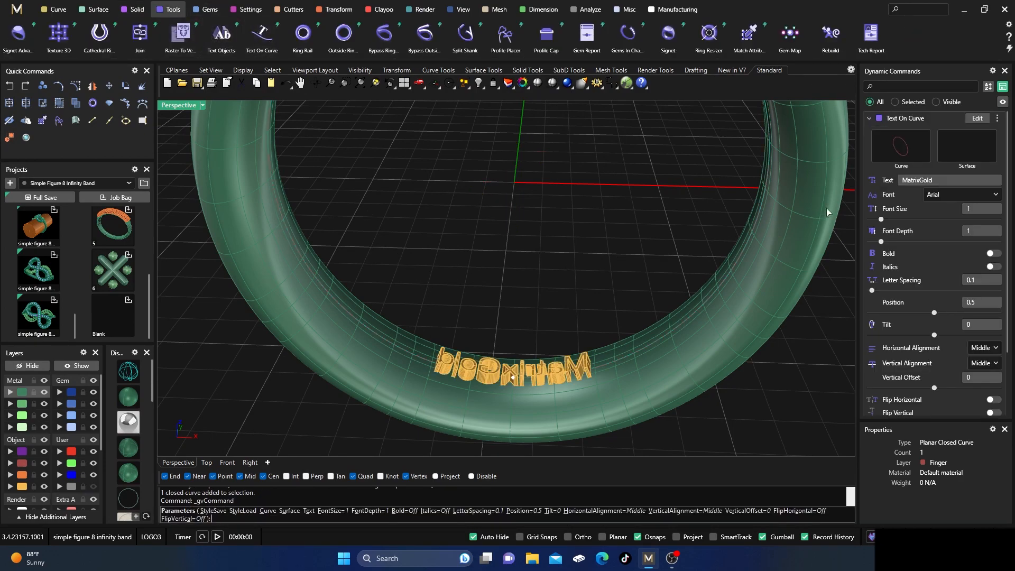
mouse_move(880, 220)
mouse_down()
mouse_move(944, 220)
mouse_move(887, 224)
mouse_up()
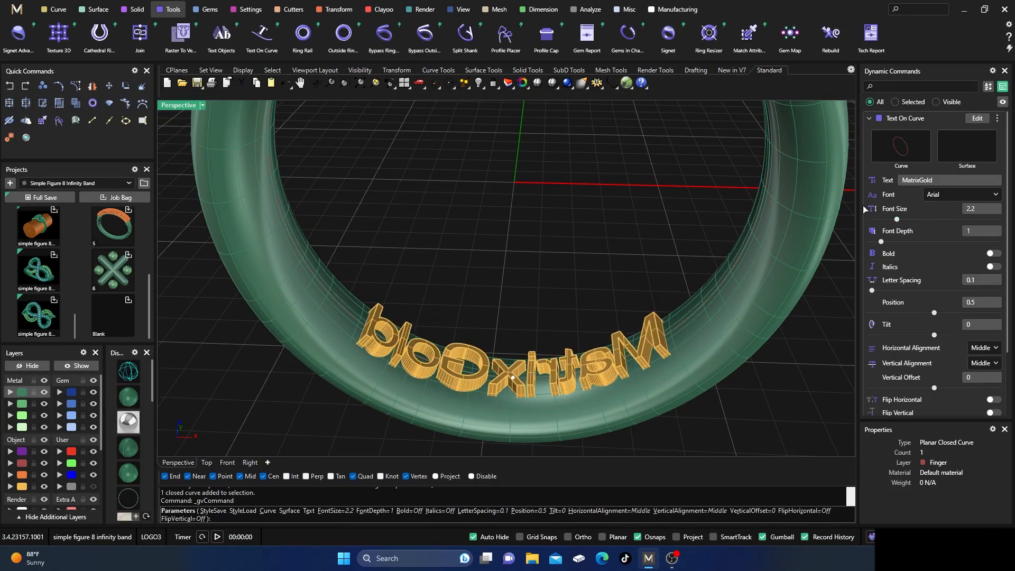
Step: Set the lettering to MATRIXGOLD in bold with letter spacing 0.2 and accept the text
double_click(931, 181)
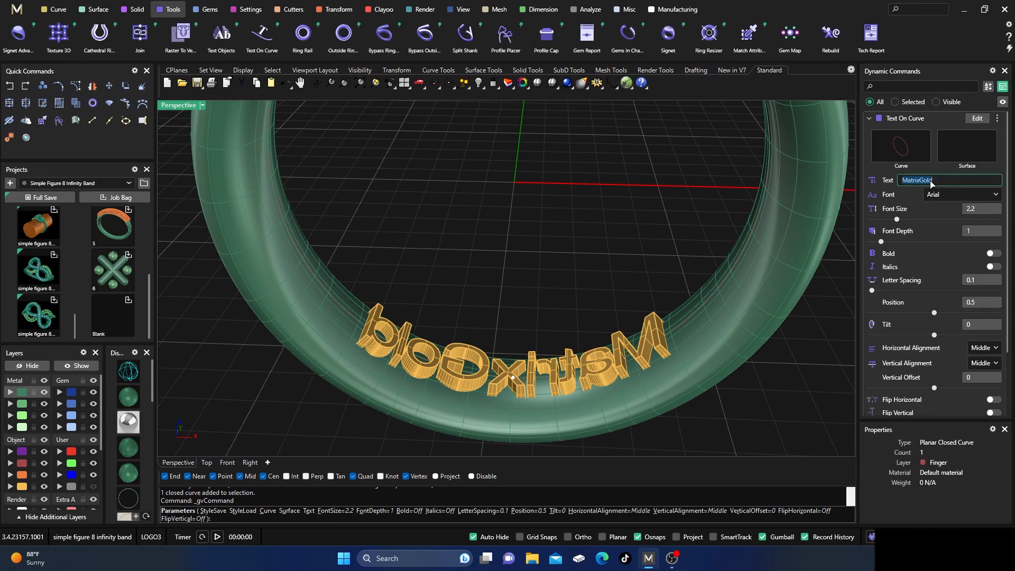
text(MATRIXGOLD)
click(993, 253)
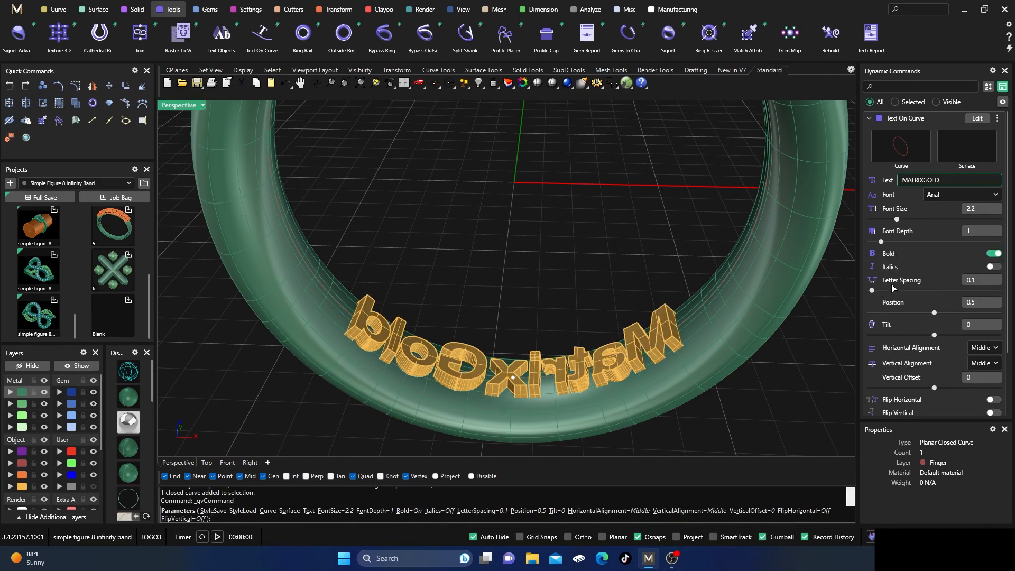
drag(872, 291, 875, 292)
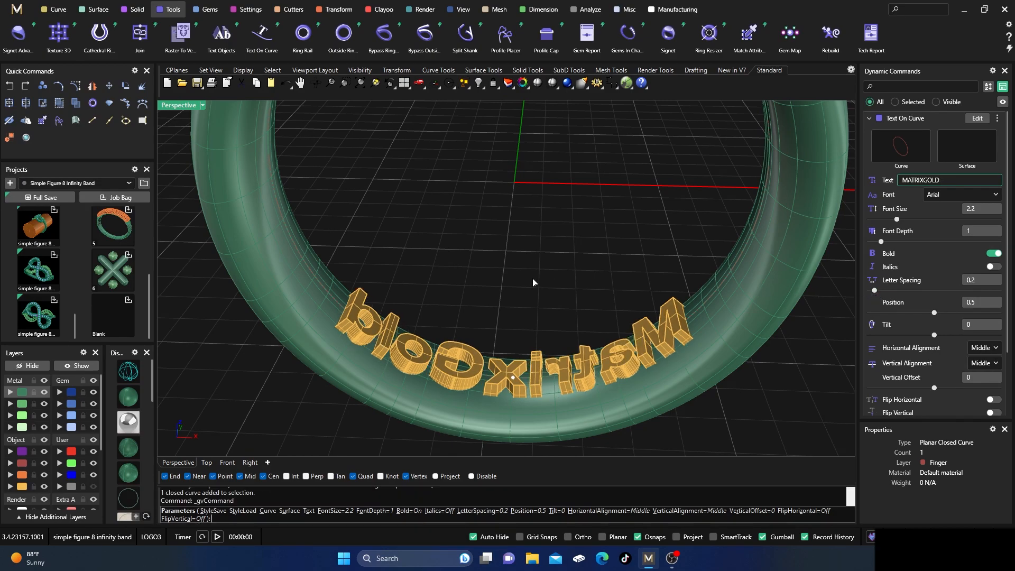
scroll(530, 253, down, 2)
right_drag(530, 253, 517, 280)
right_click(517, 280)
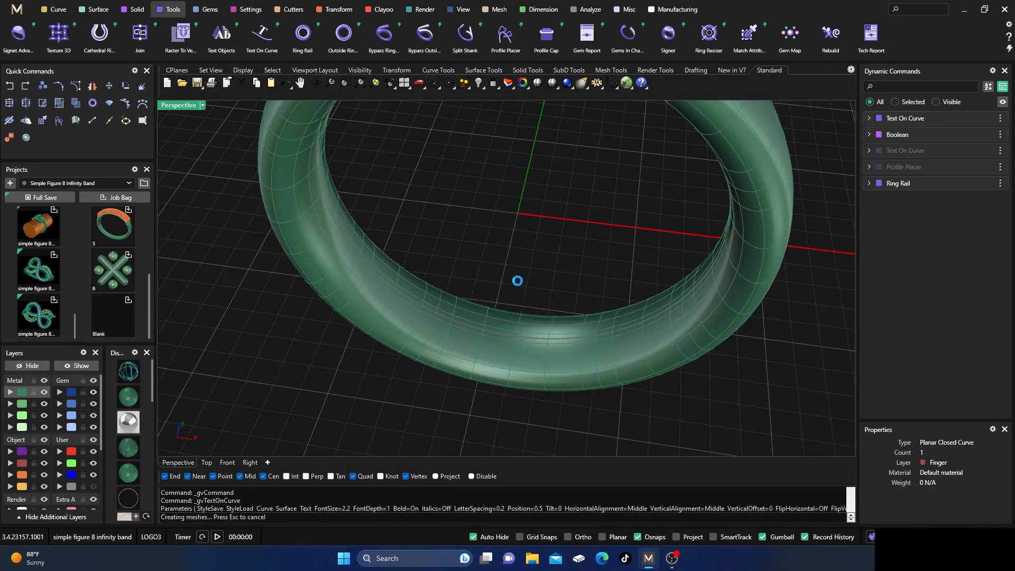
Step: Edit the Text On Curve lettering on the band's inner surface and turn on Flip Horizontal
click(533, 344)
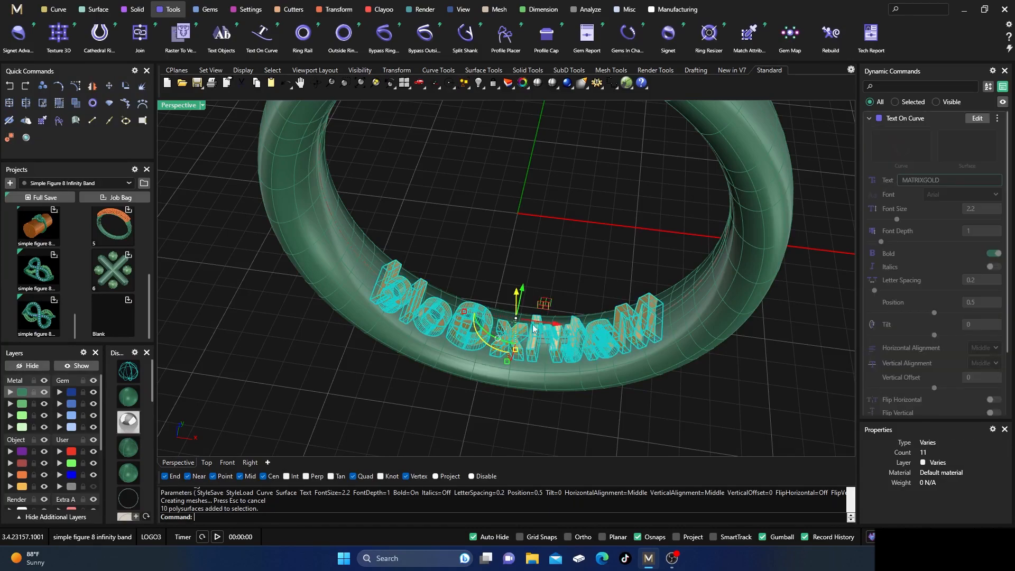
click(977, 119)
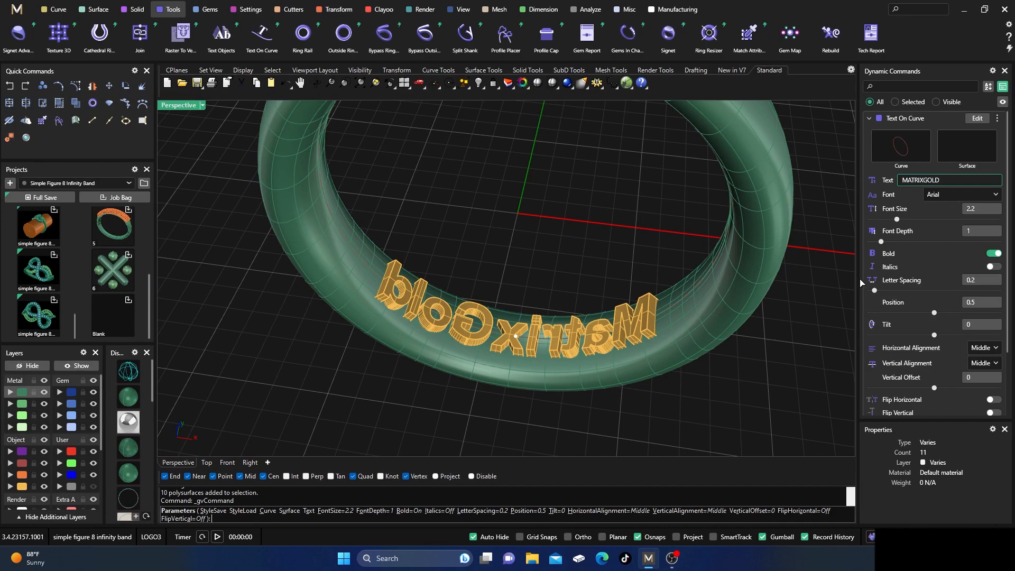
scroll(917, 330, down, 1)
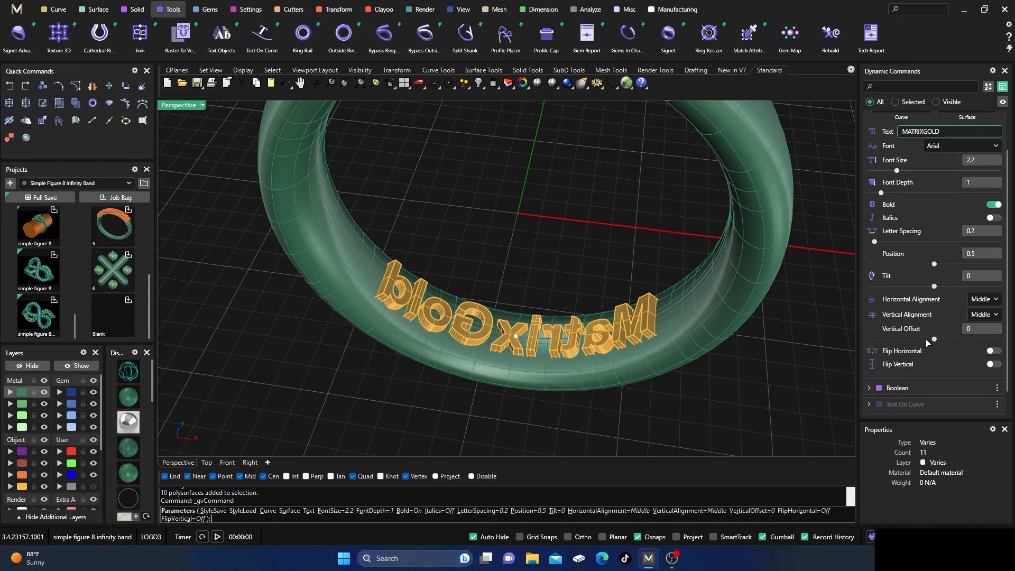
click(992, 351)
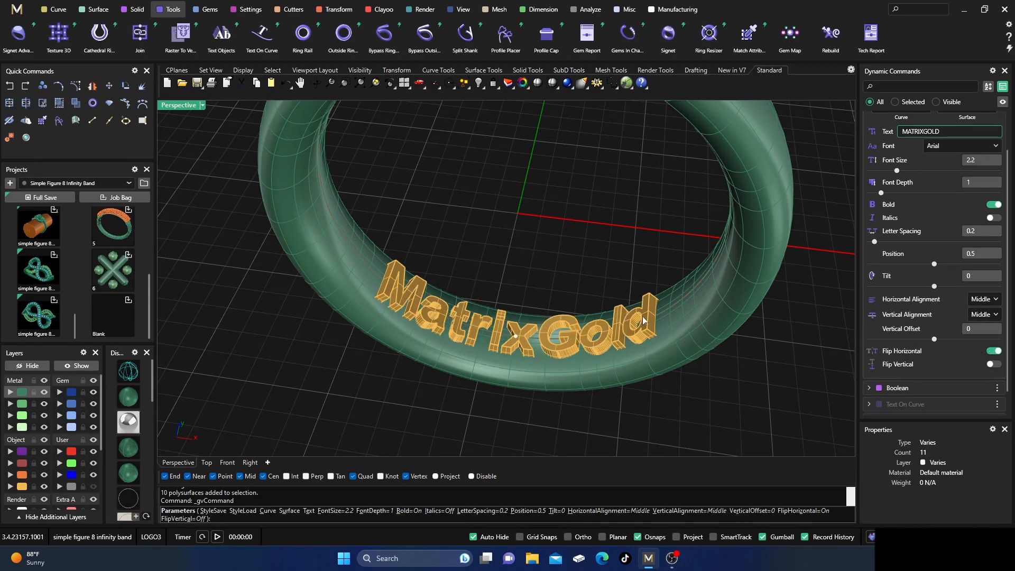
mouse_move(544, 281)
right_down()
mouse_move(545, 296)
mouse_move(539, 287)
right_up()
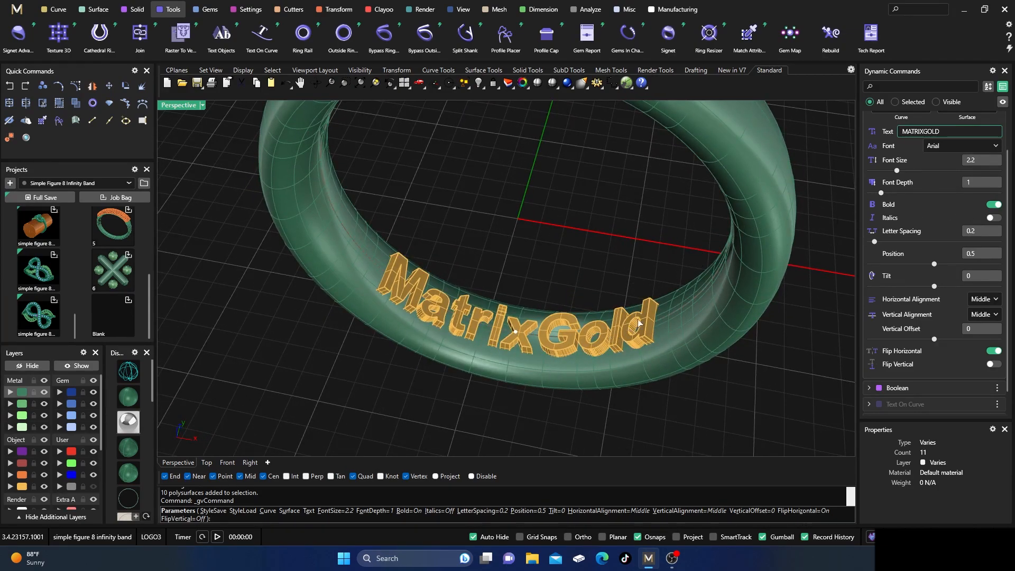
Step: Apply MATRIXGOLD in capitals as the lettering's text and set its font size to 2
double_click(937, 137)
key(Return)
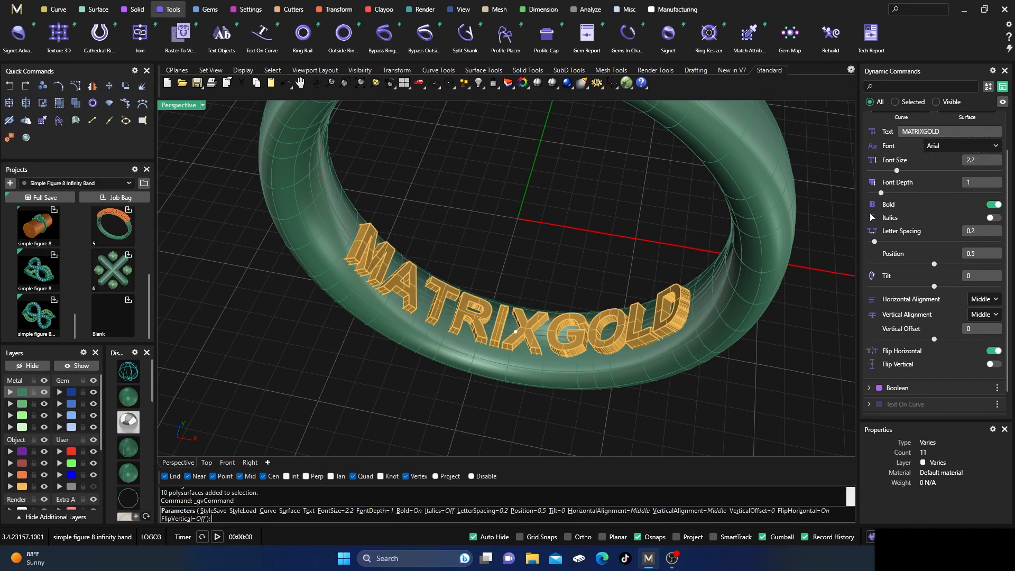
drag(896, 171, 893, 172)
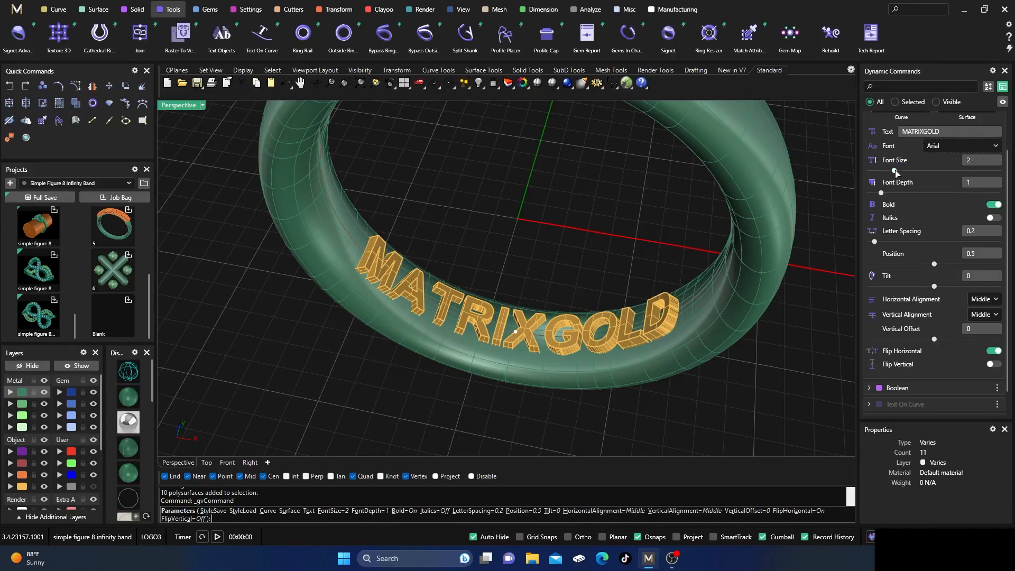
Step: Examine in wireframe display how the lettering sits within the band's width and inner wall
scroll(478, 281, down, 4)
right_drag(495, 303, 469, 280)
right_drag(463, 387, 369, 369)
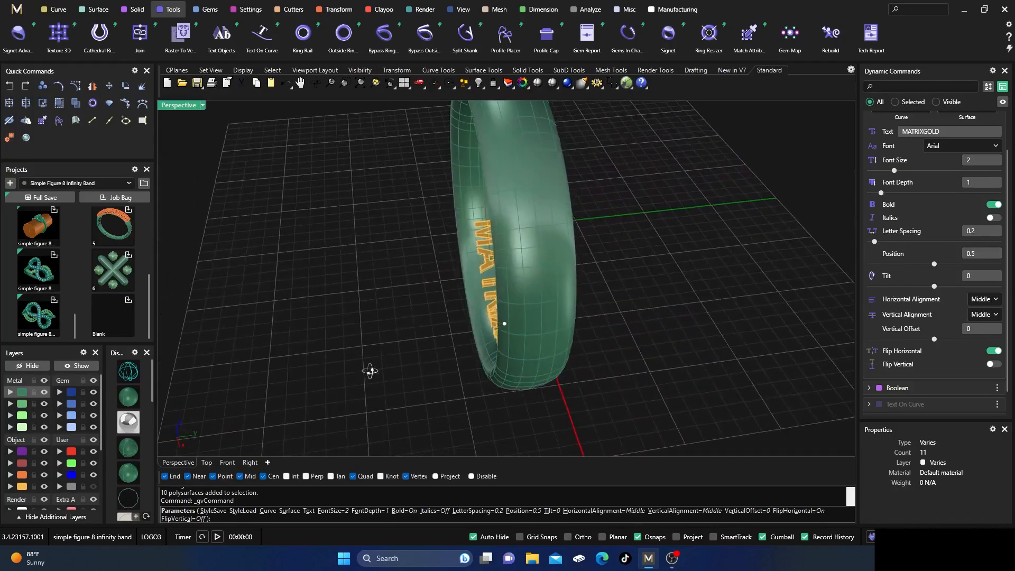
click(128, 371)
mouse_move(269, 396)
right_down()
mouse_move(335, 386)
mouse_move(434, 335)
right_up()
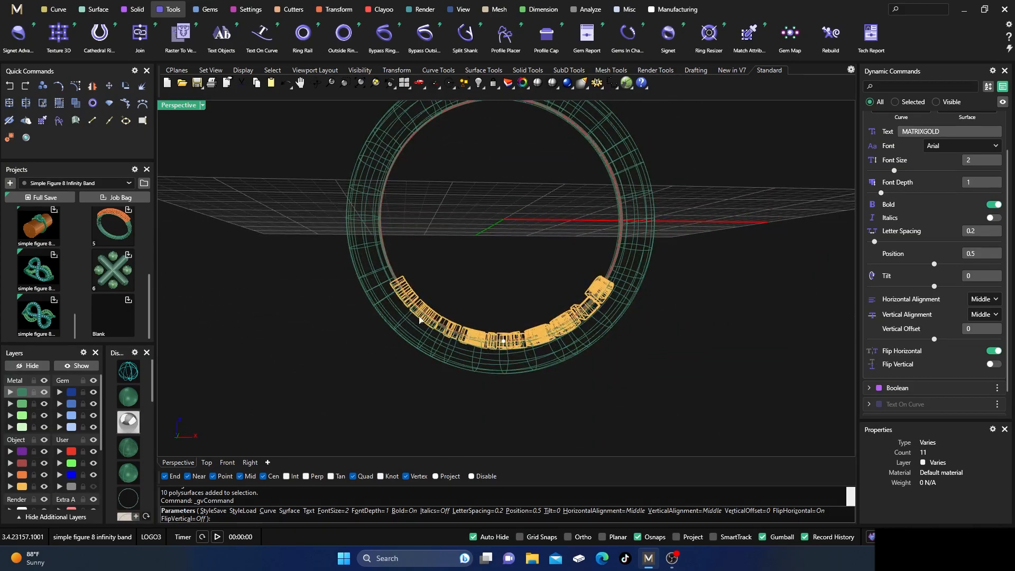
right_drag(468, 369, 304, 416)
right_drag(387, 383, 375, 407)
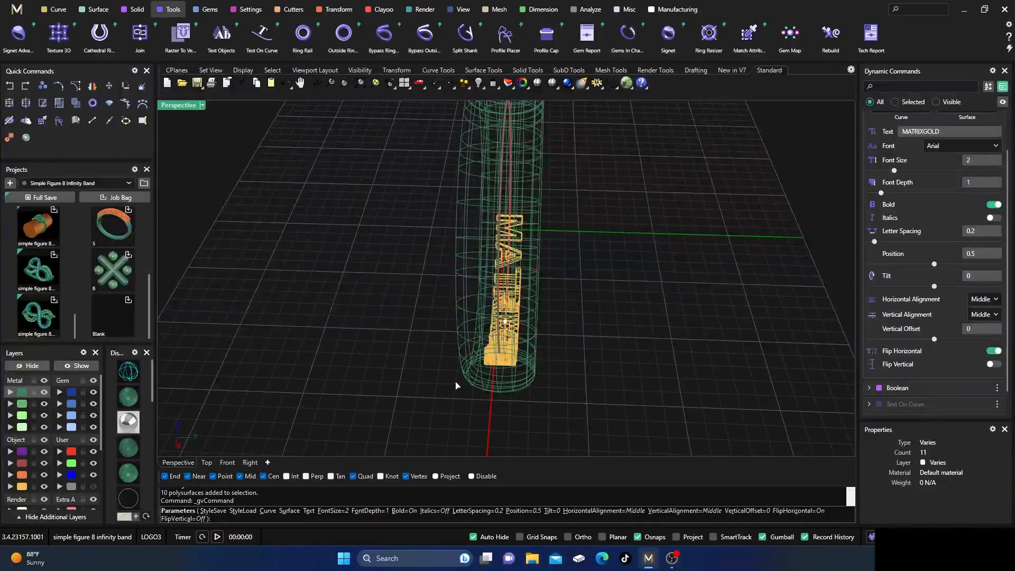
scroll(491, 371, up, 5)
right_drag(491, 371, 507, 390)
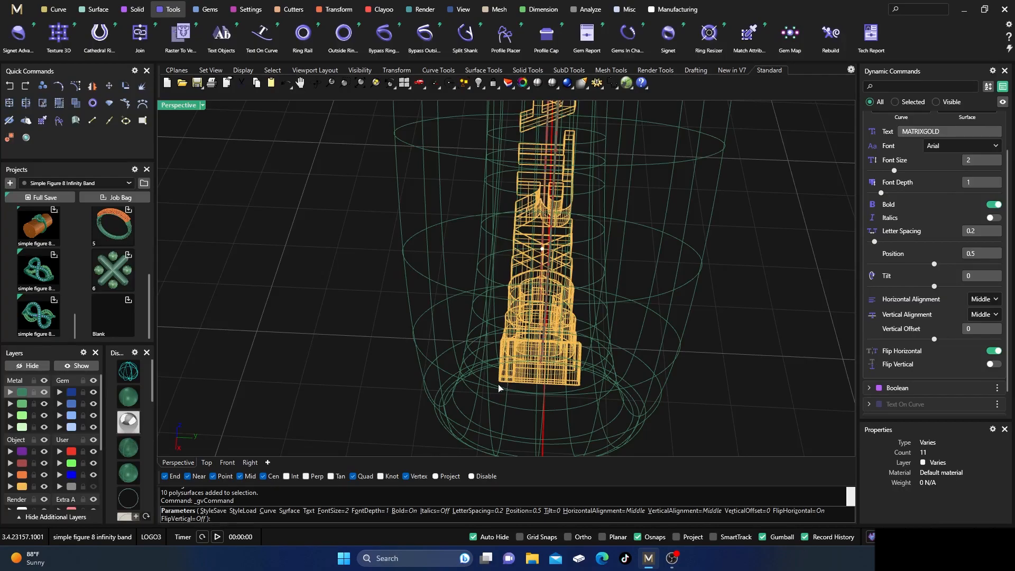
right_drag(490, 388, 472, 306)
Step: Return to shaded display and examine the lettering along the band's inner surface
click(129, 397)
scroll(443, 357, down, 4)
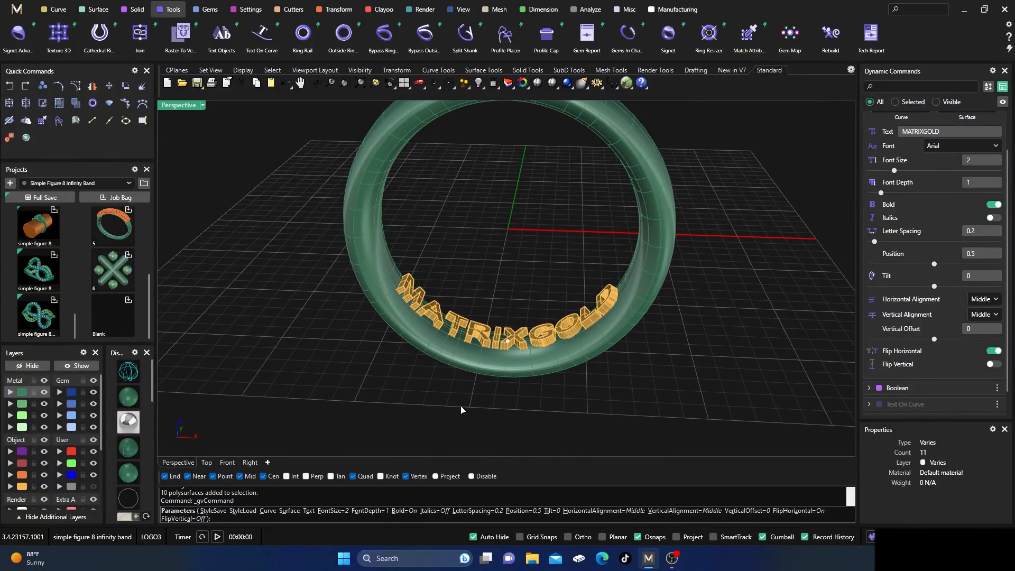
scroll(431, 326, up, 3)
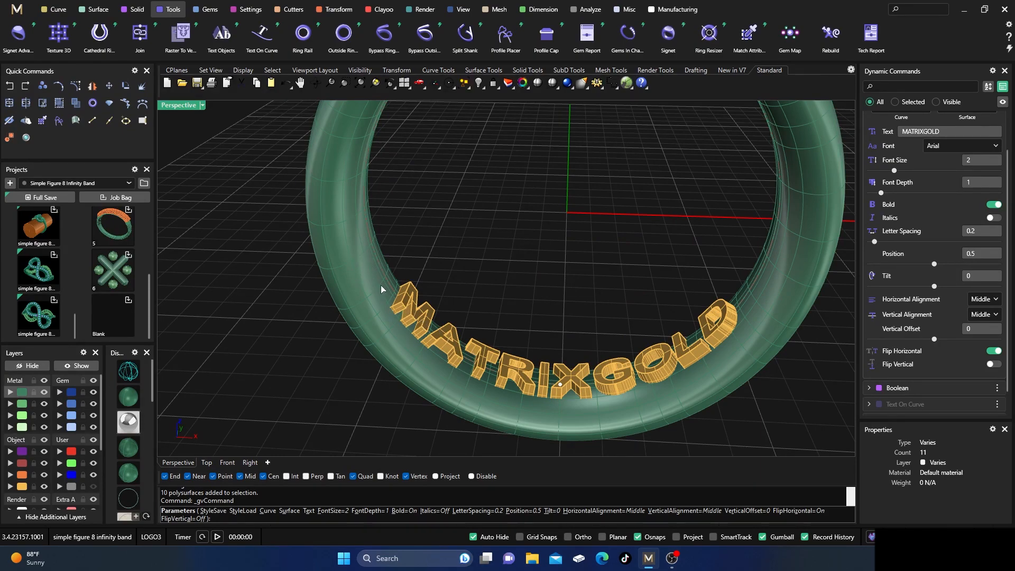
scroll(394, 383, down, 3)
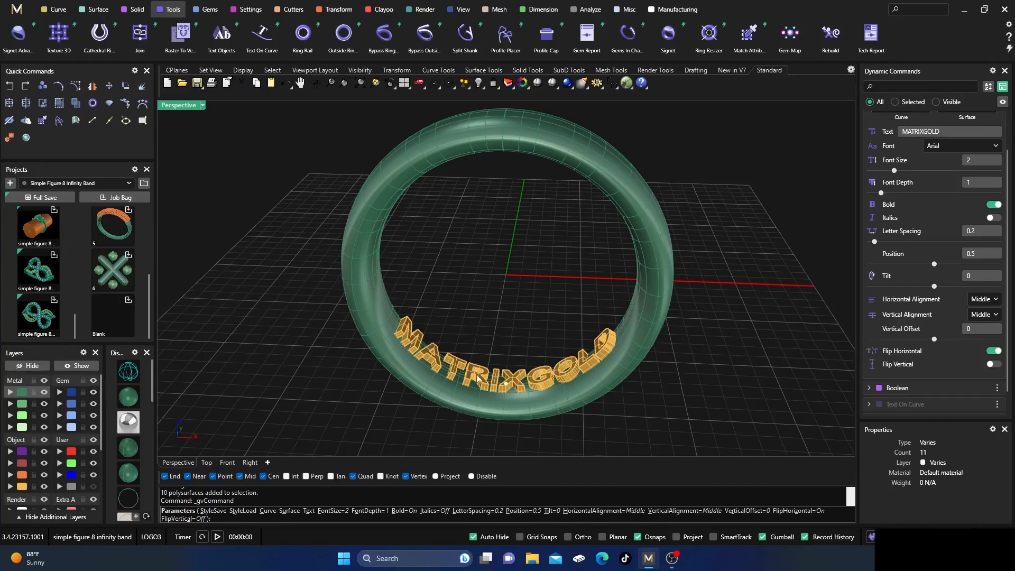
scroll(478, 385, up, 2)
scroll(460, 273, down, 4)
right_drag(455, 286, 461, 335)
scroll(461, 341, up, 2)
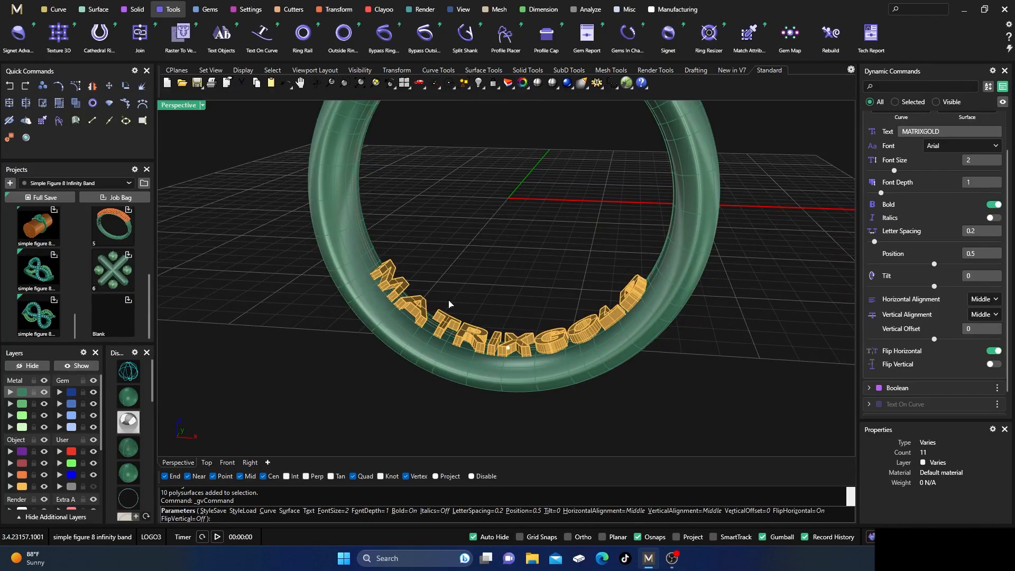
Step: Complete the pending Text On Curve edit by choosing the Boolean Difference command
click(136, 10)
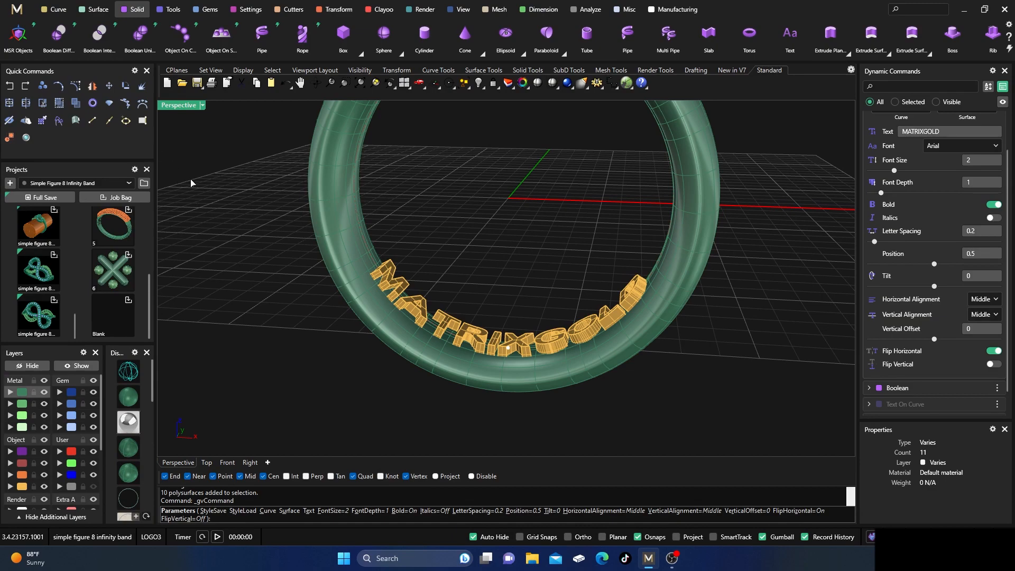
click(61, 37)
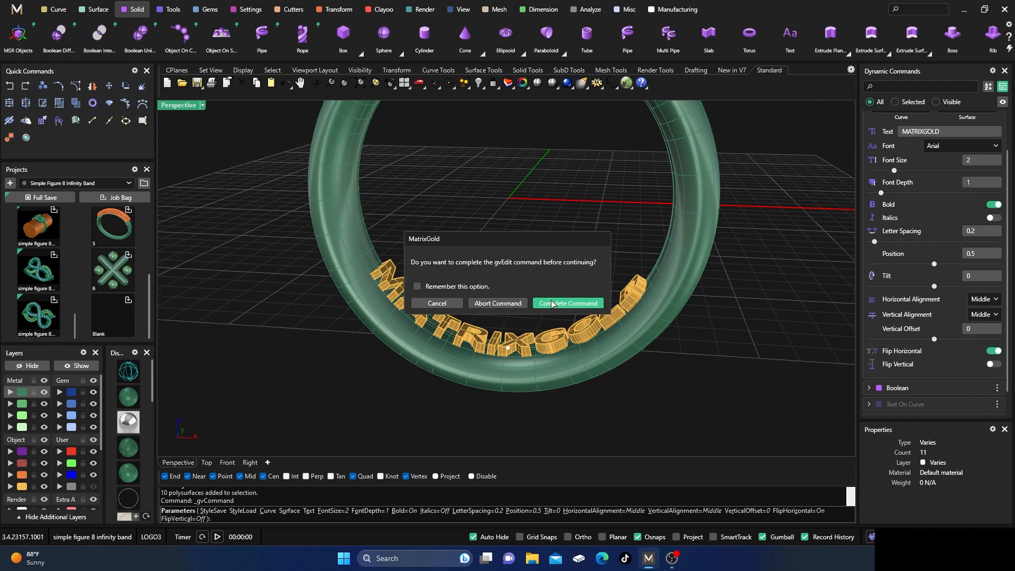
click(551, 303)
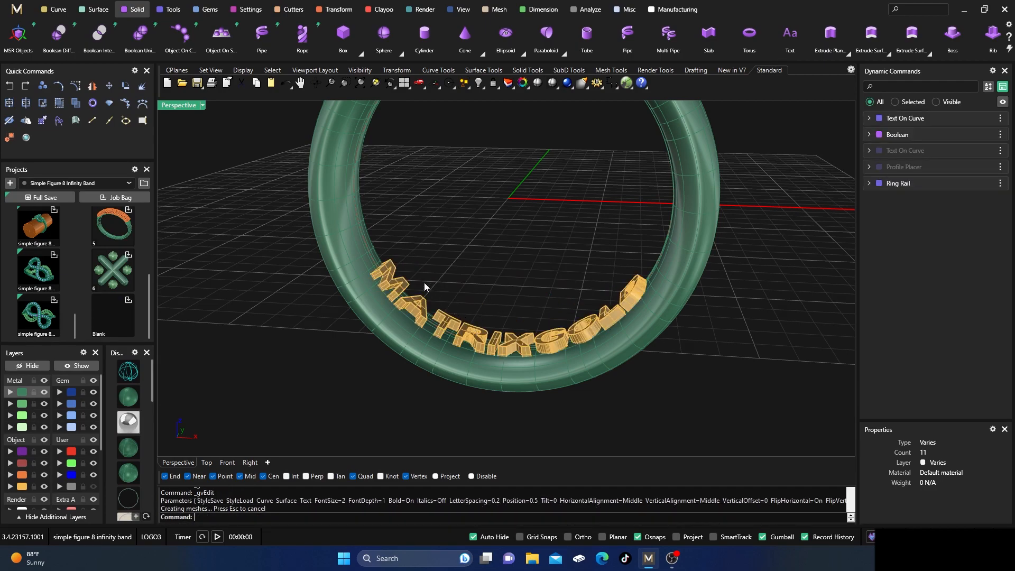
Step: Try a Boolean Difference with the lettering as first surface and the band as second surface
click(60, 35)
click(477, 336)
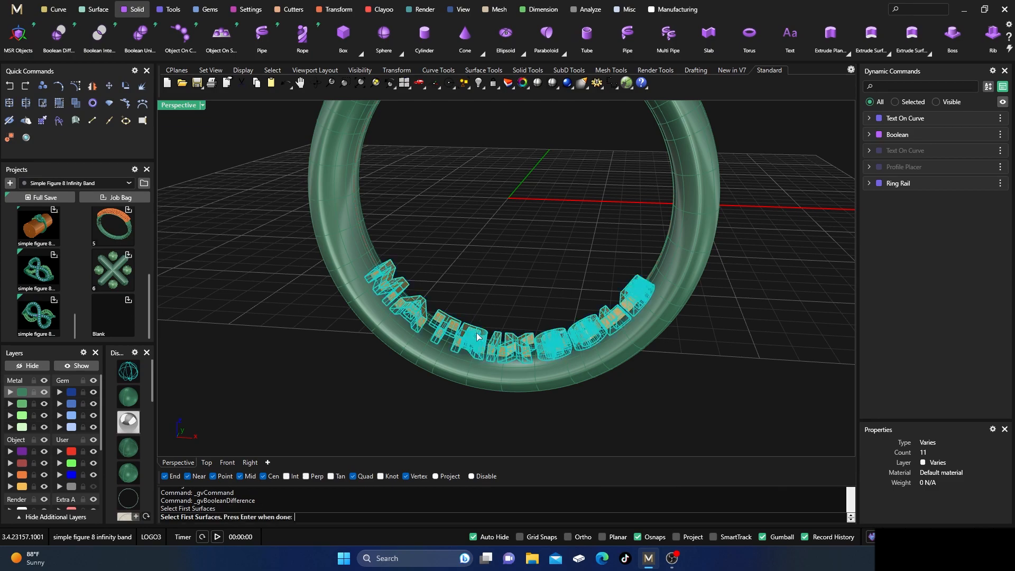
key(Return)
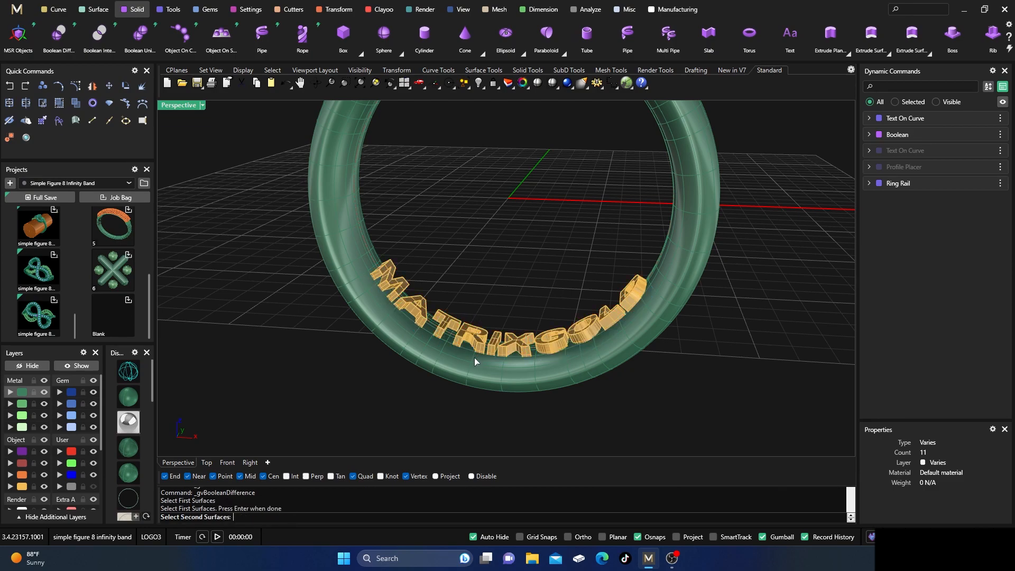
click(474, 370)
key(Return)
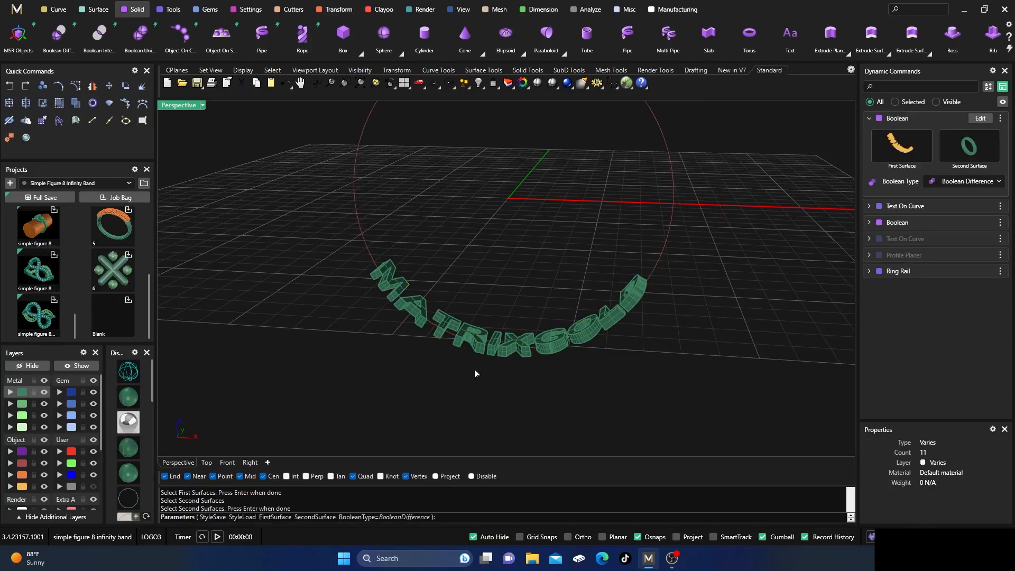
key(Return)
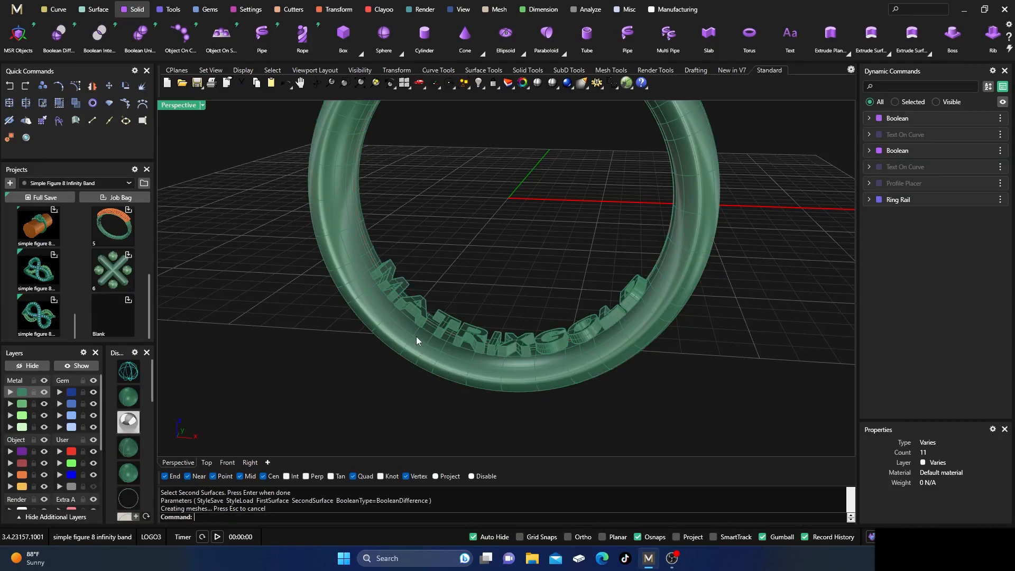
Step: Examine the Boolean result from the Front and Perspective views, in shaded and wireframe display
click(439, 332)
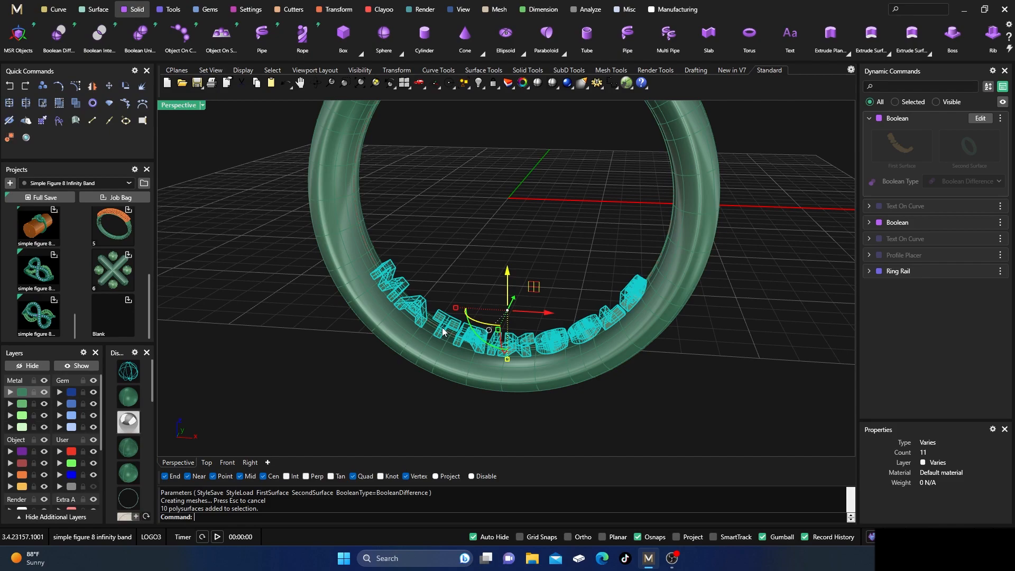
click(363, 359)
right_drag(365, 378, 396, 349)
click(467, 334)
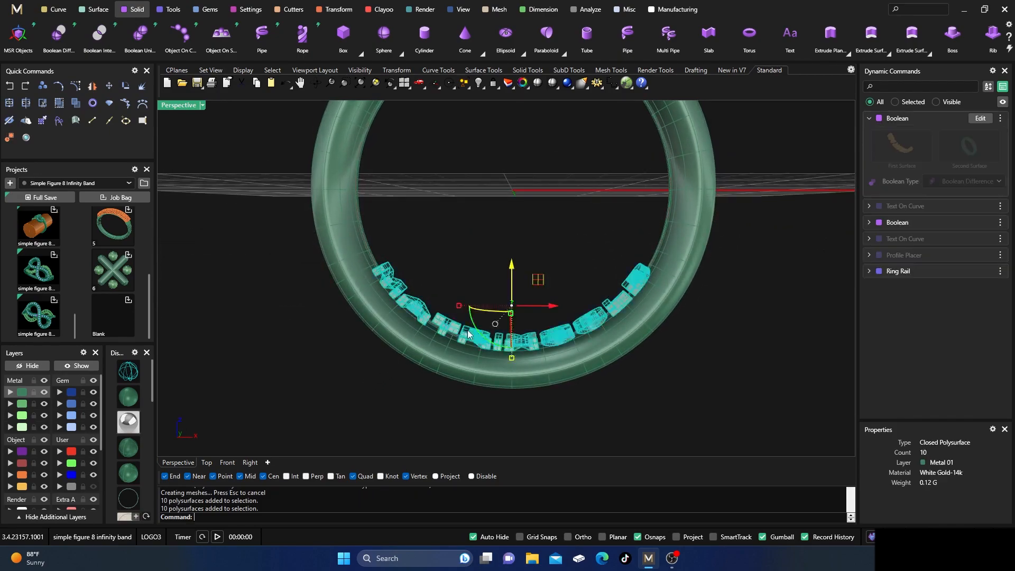
click(228, 462)
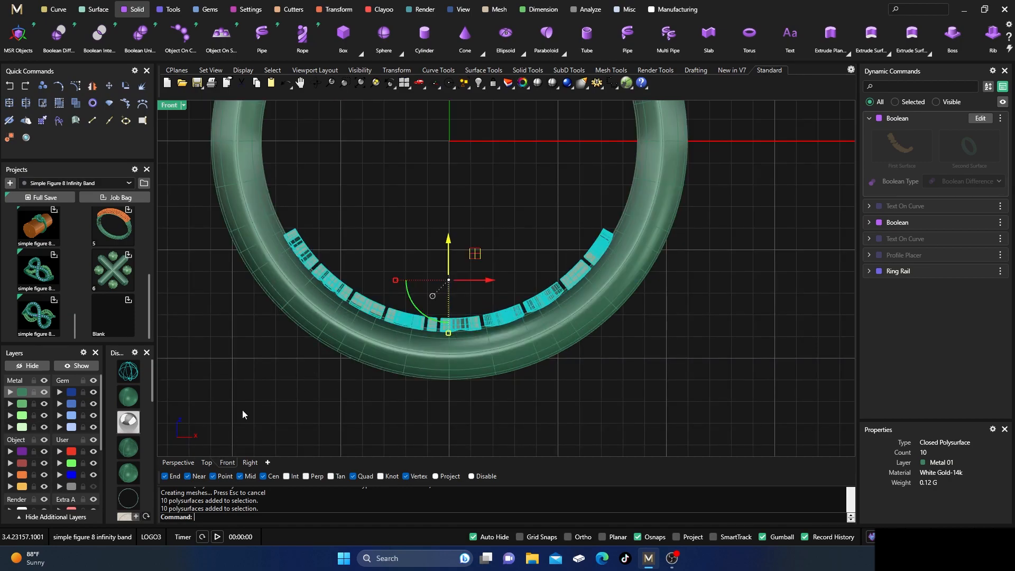
click(179, 463)
right_drag(342, 377, 201, 376)
click(128, 373)
right_drag(401, 348, 496, 410)
scroll(495, 409, up, 4)
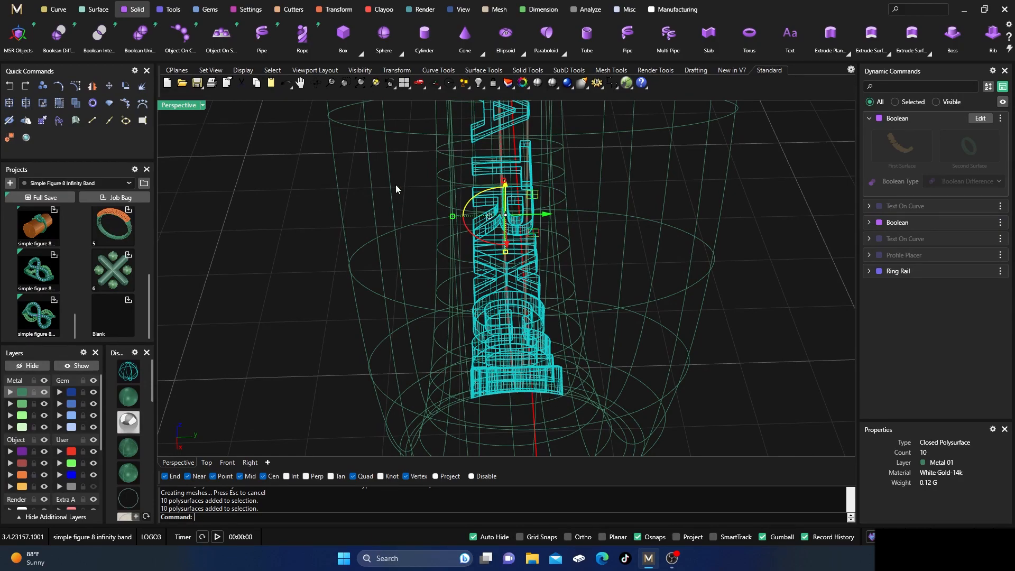
Step: Undo the Boolean Difference and move the MATRIXGOLD lettering slightly downward into the band
click(265, 337)
right_drag(265, 339, 443, 279)
click(503, 264)
drag(492, 167, 495, 172)
click(437, 159)
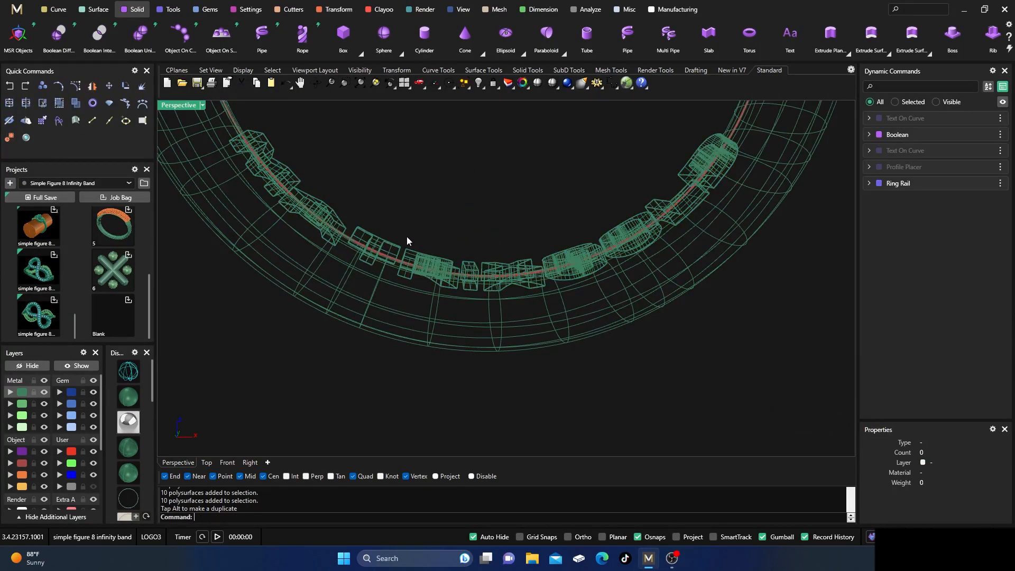
Step: Run a Boolean Difference with the band as first surface and the lettering as second surface
click(58, 32)
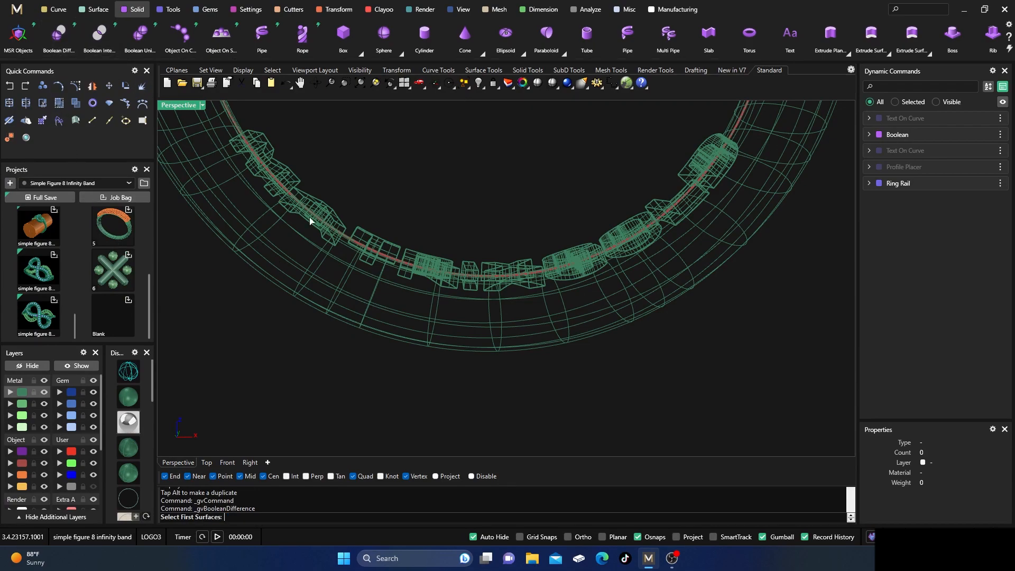
click(332, 289)
key(Return)
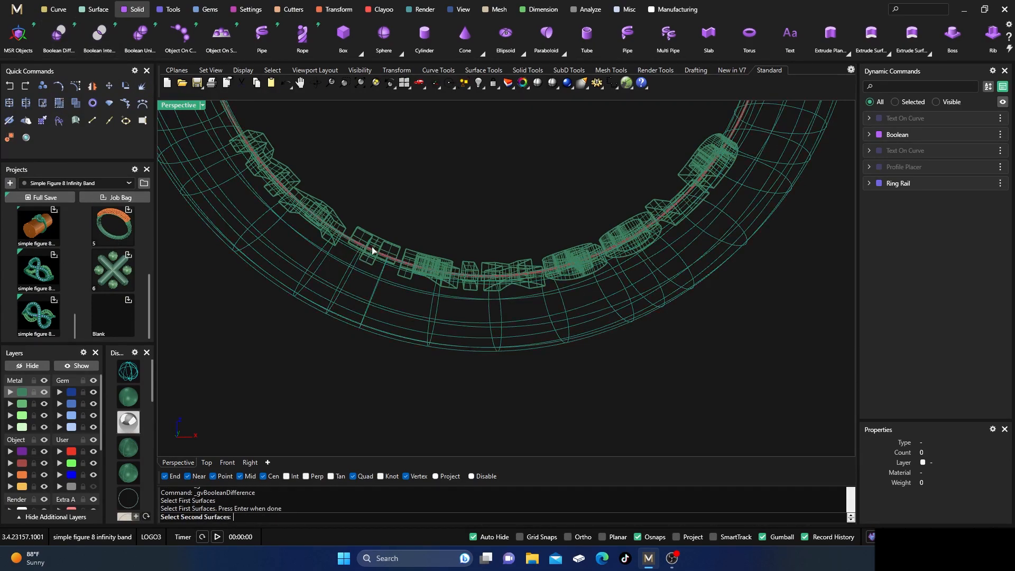
click(377, 243)
key(Return)
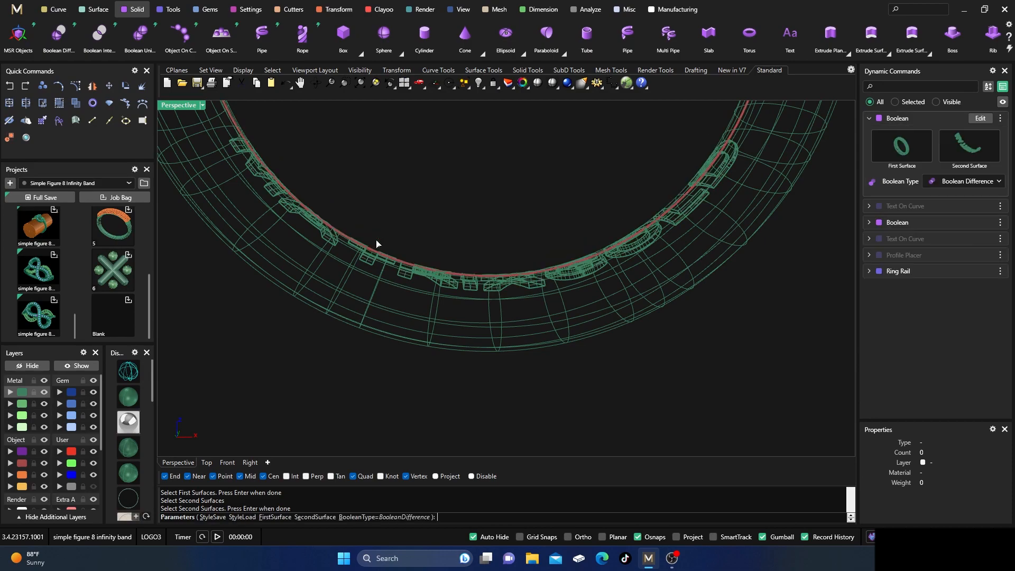
Step: Move the lettering solids and the original uncut band surface to layer User 04, switching to shaded display
click(60, 486)
mouse_move(362, 351)
right_down()
mouse_move(320, 401)
mouse_move(334, 363)
right_up()
click(127, 396)
click(354, 311)
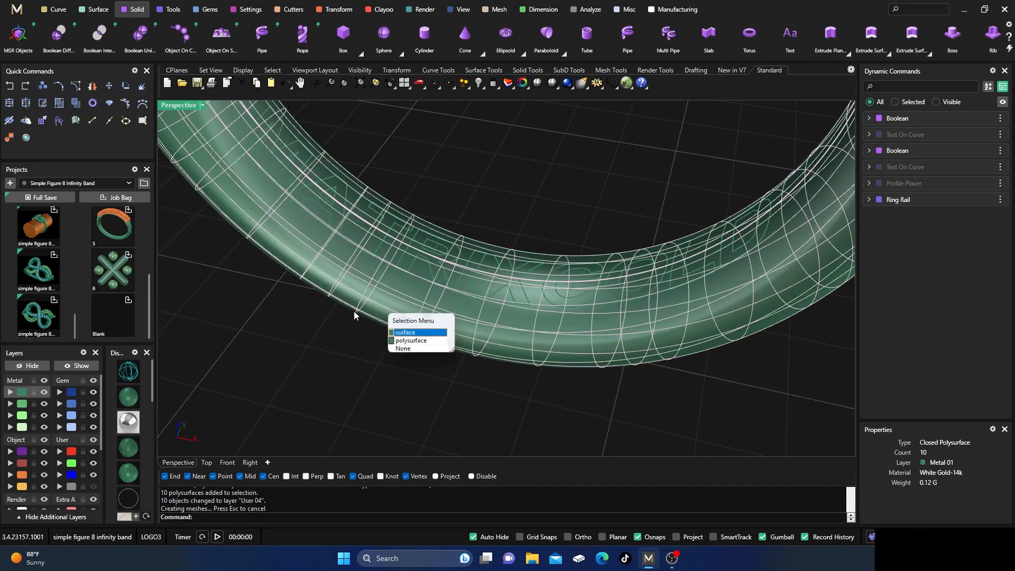
click(410, 333)
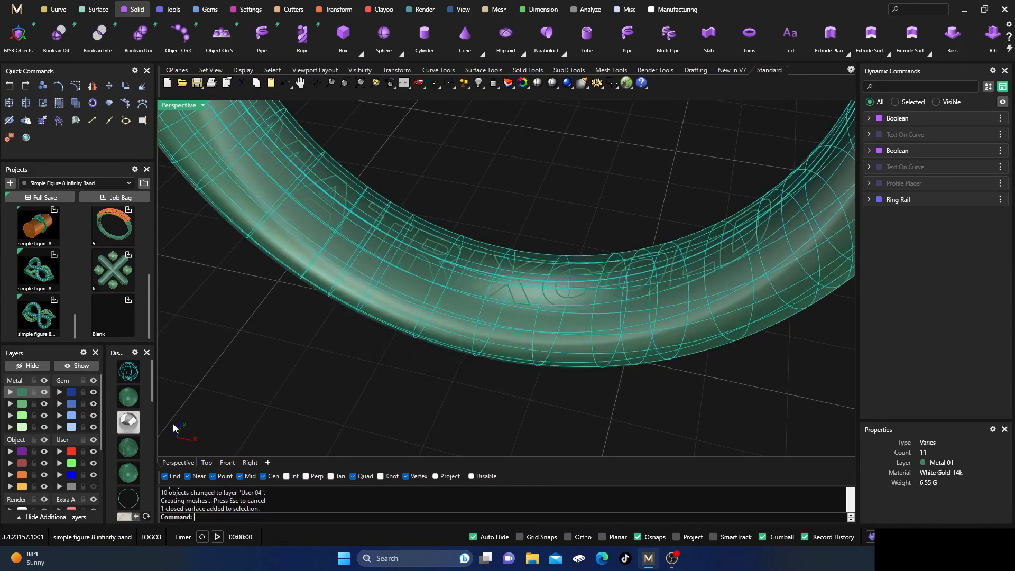
click(59, 487)
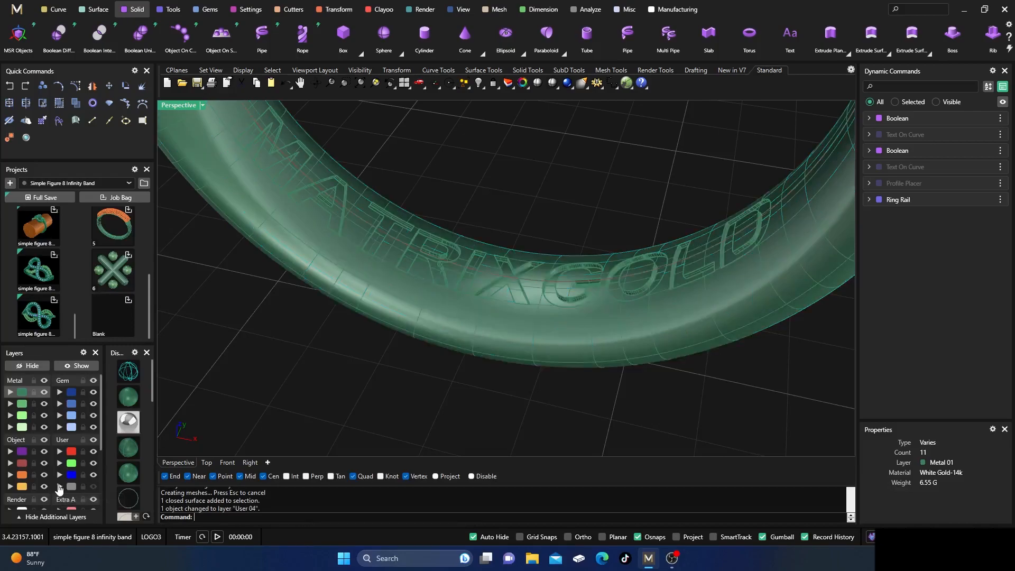
Step: Examine the engraved MATRIXGOLD lettering and its depth inside the band in Perspective, in shaded and wireframe display
right_drag(322, 350, 369, 338)
scroll(369, 361, up, 3)
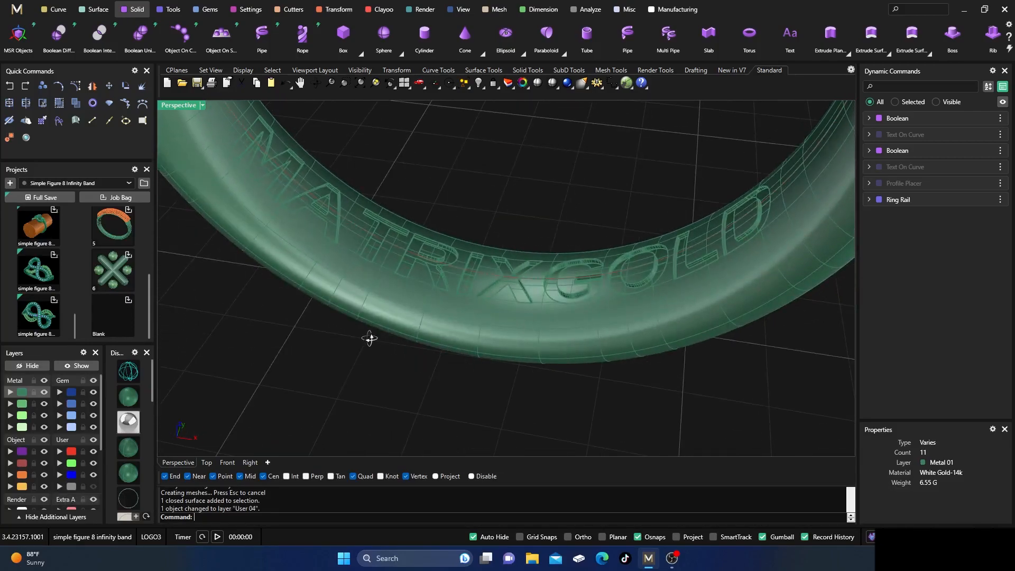
scroll(407, 221, up, 2)
scroll(243, 365, up, 3)
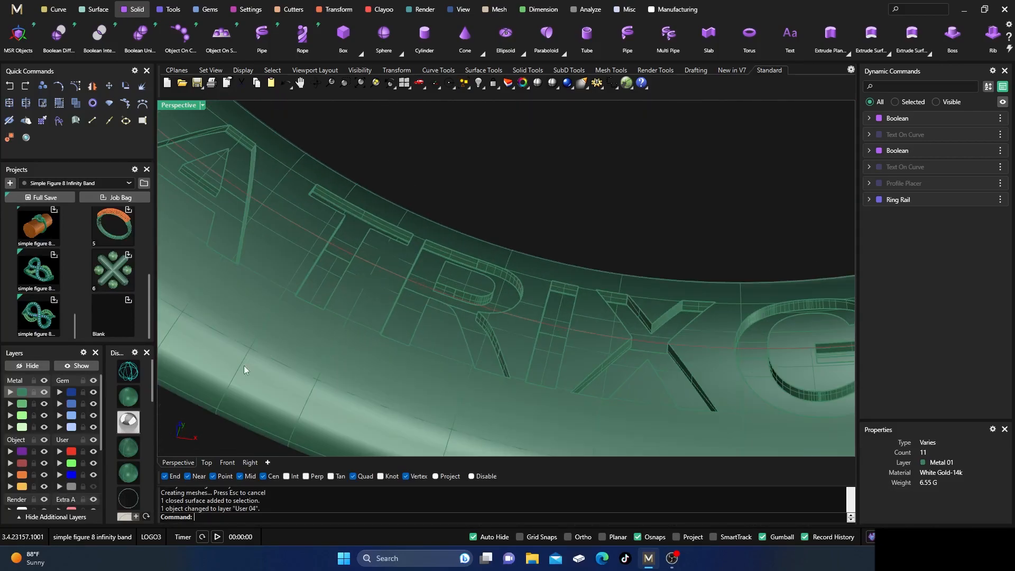
click(126, 372)
scroll(439, 305, down, 5)
right_drag(454, 372, 483, 311)
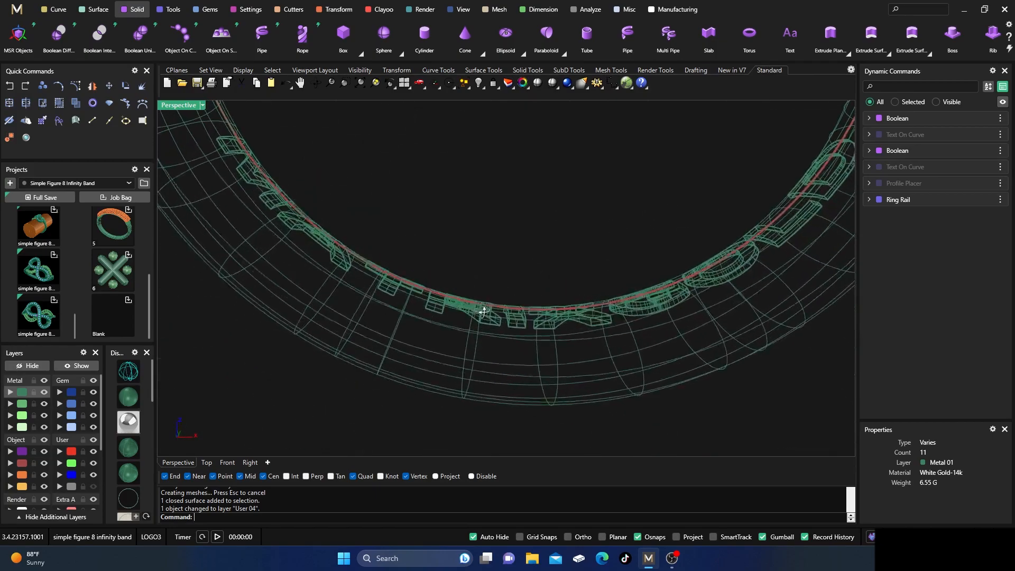
right_drag(437, 340, 437, 326)
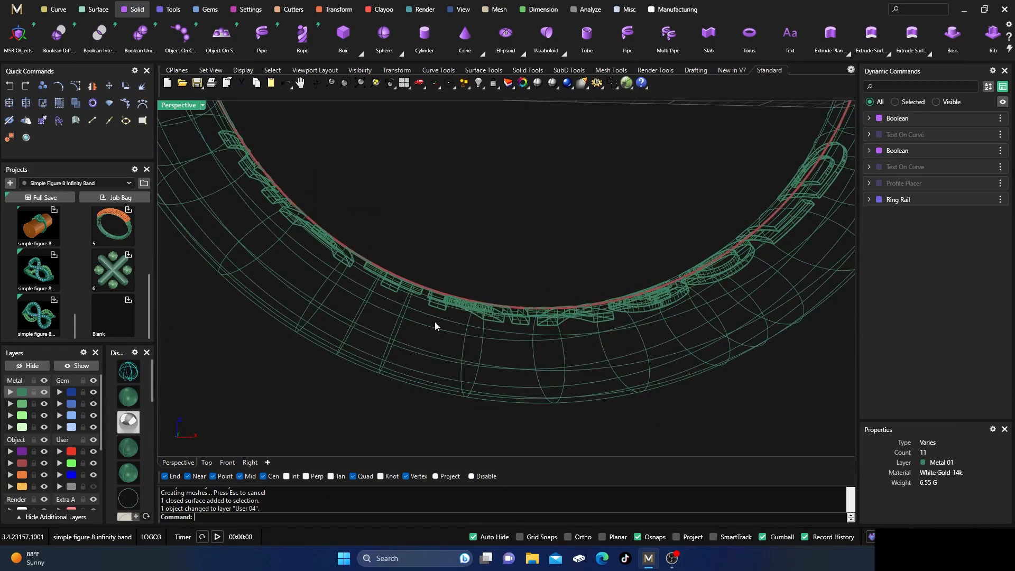
right_drag(714, 355, 496, 393)
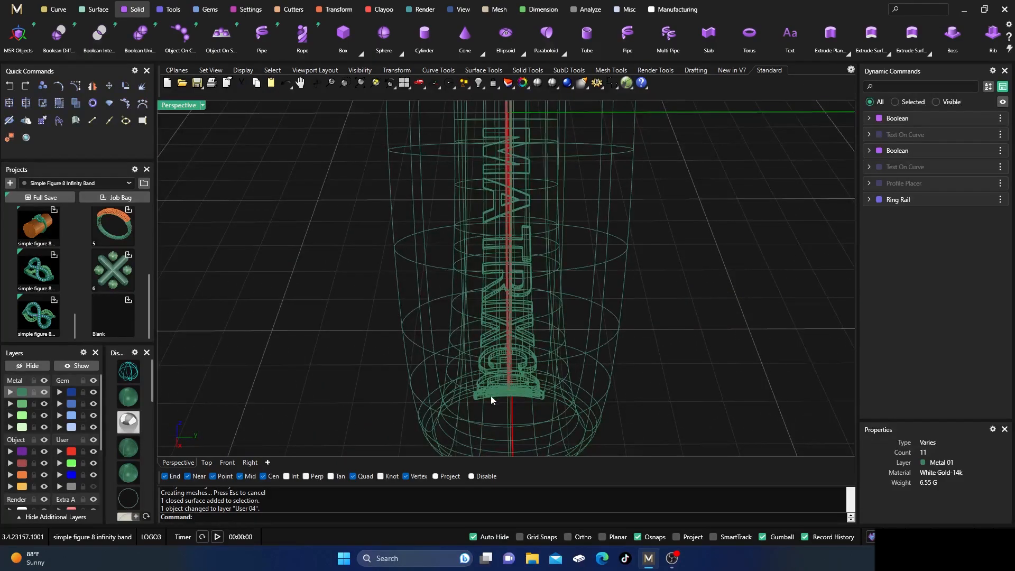
right_drag(328, 319, 394, 368)
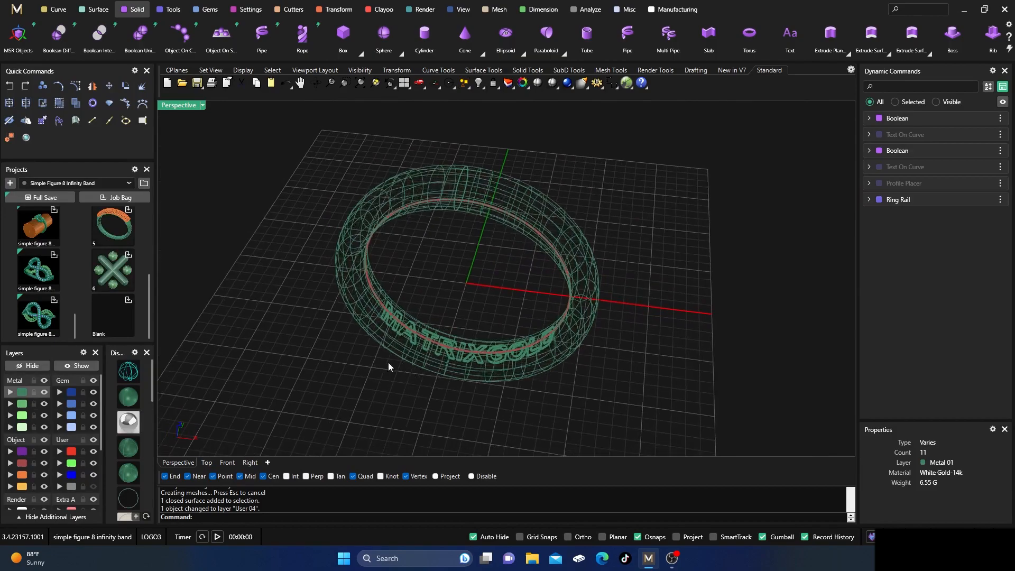
scroll(401, 333, up, 2)
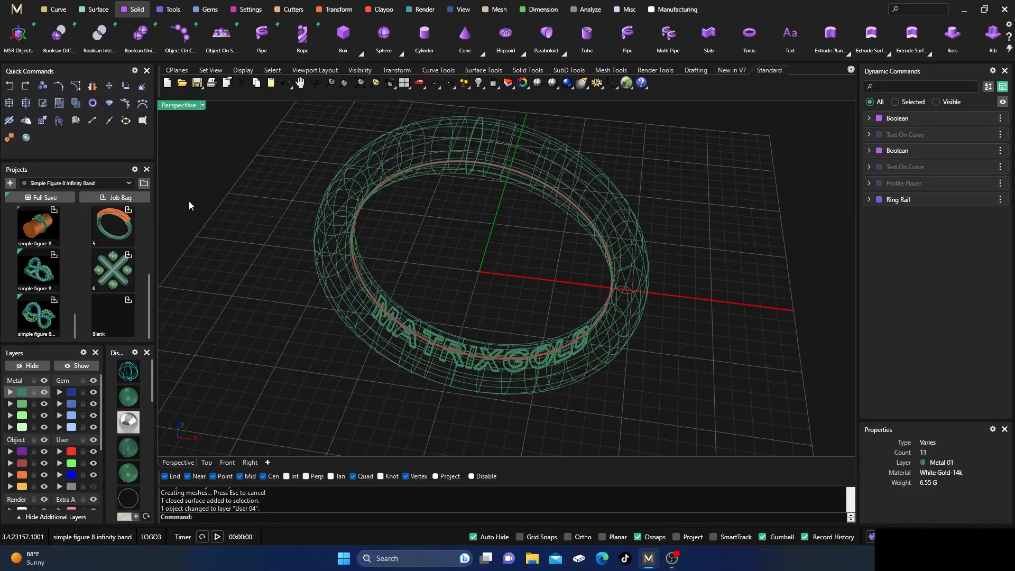
right_drag(328, 363, 319, 352)
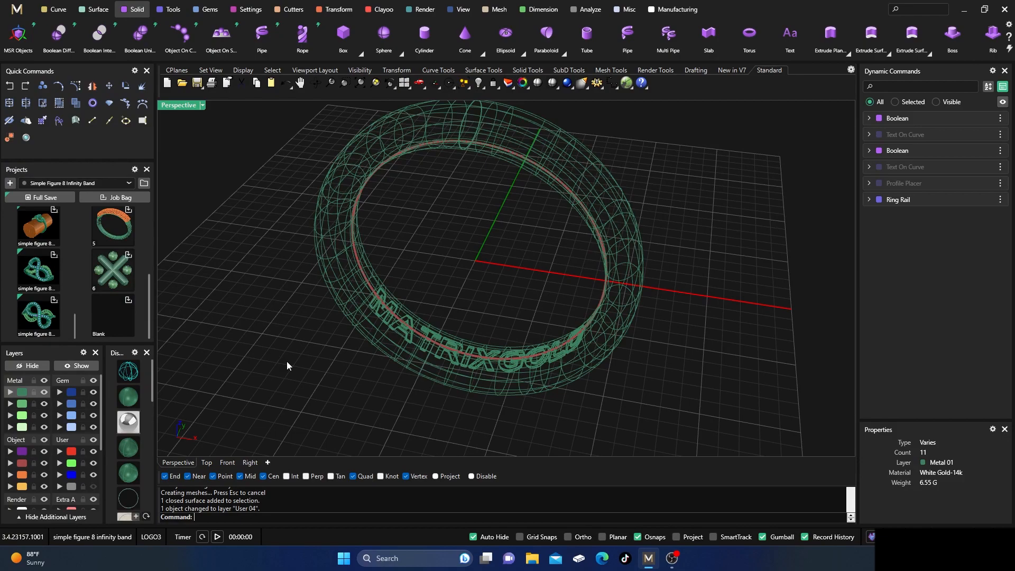
Step: Undo the two layer changes and the Boolean Difference between the band and the MATRIXGOLD lettering
click(11, 89)
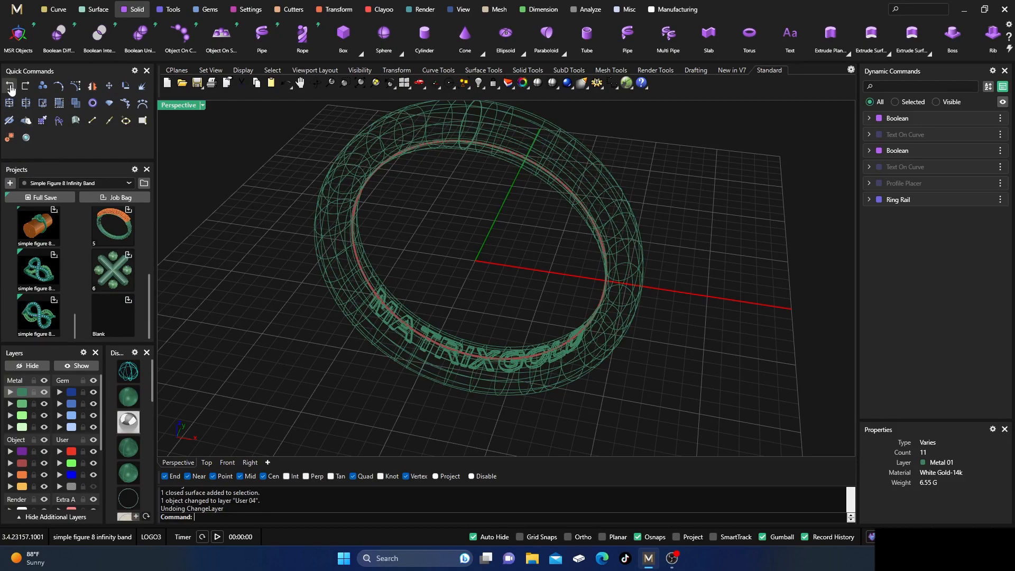
click(11, 89)
click(10, 89)
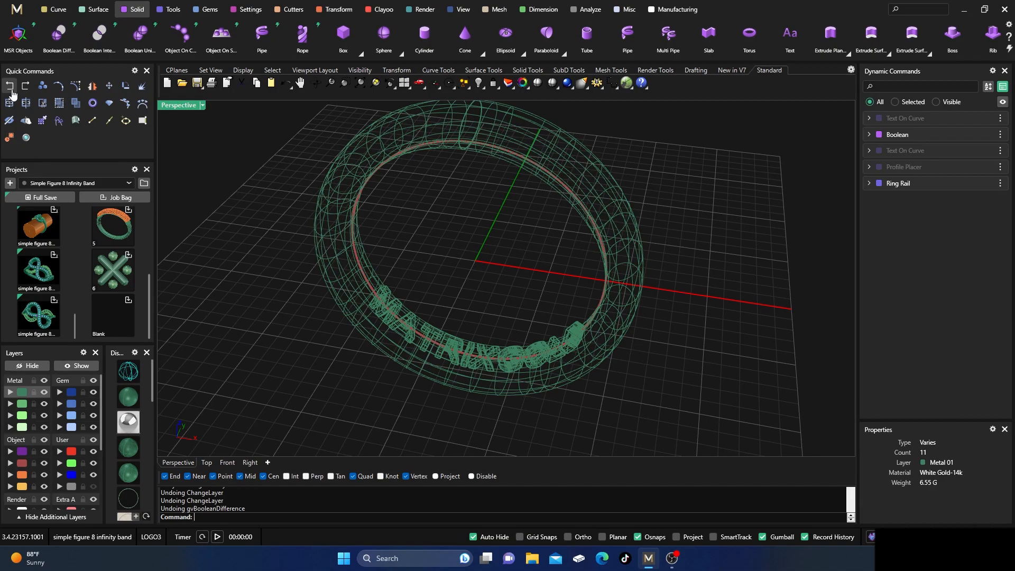
Step: Delete the lettering solids that run along the inside of the ring band
right_drag(164, 283, 363, 307)
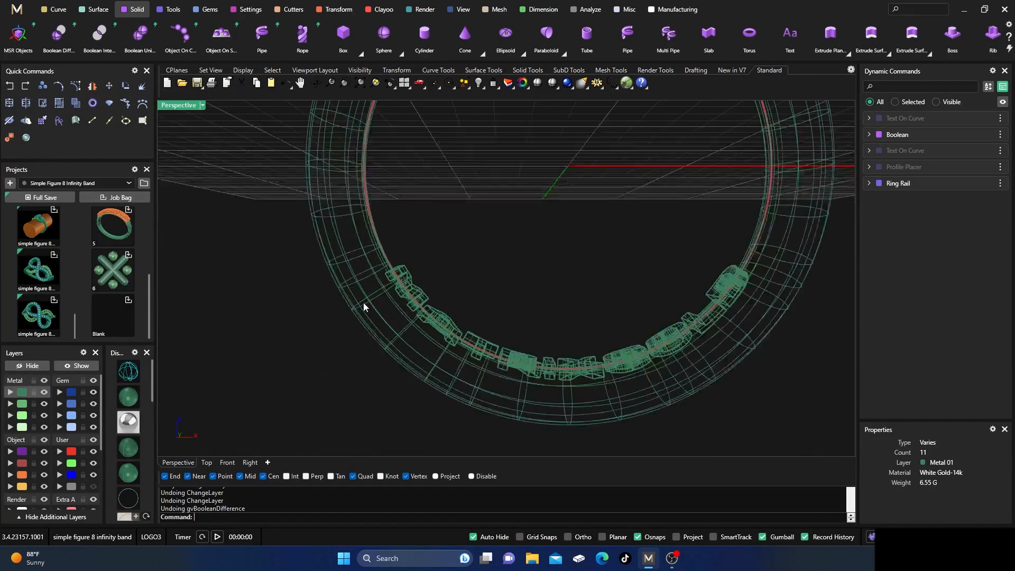
scroll(363, 306, up, 2)
click(429, 295)
key(Delete)
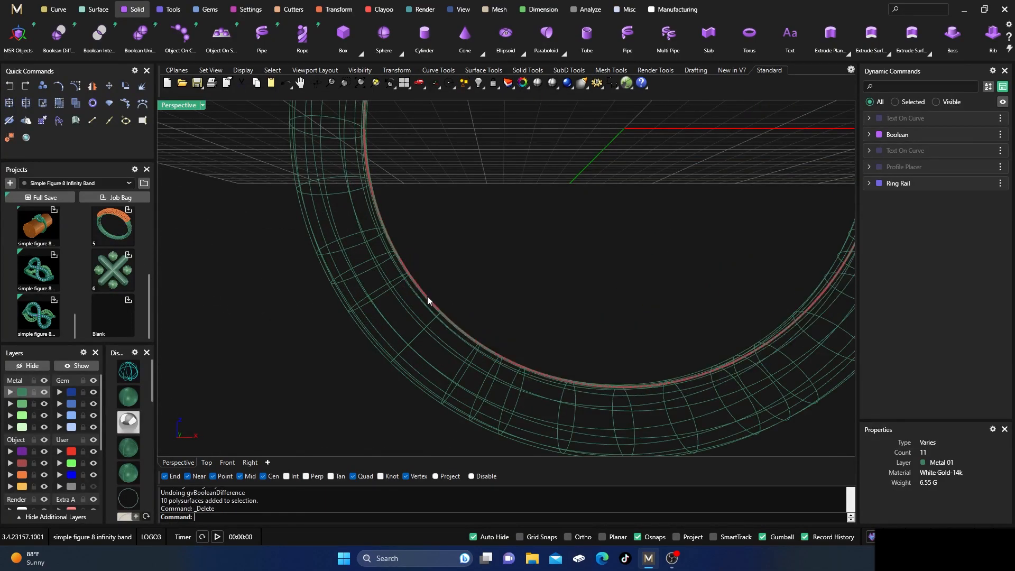
Step: Switch the Perspective viewport from wireframe to the green metal shaded display for the plain band
scroll(414, 301, down, 3)
mouse_move(410, 319)
right_down()
mouse_move(355, 359)
mouse_move(395, 379)
mouse_move(395, 366)
mouse_move(383, 382)
mouse_move(433, 332)
mouse_move(427, 351)
right_up()
click(129, 400)
scroll(436, 321, up, 6)
scroll(372, 370, down, 8)
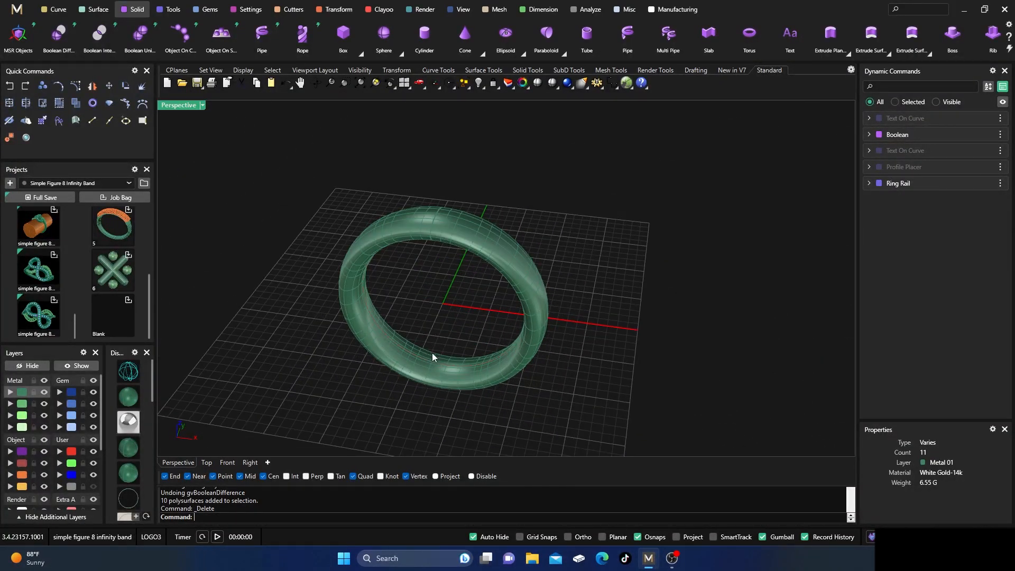
scroll(432, 351, down, 2)
scroll(434, 352, up, 4)
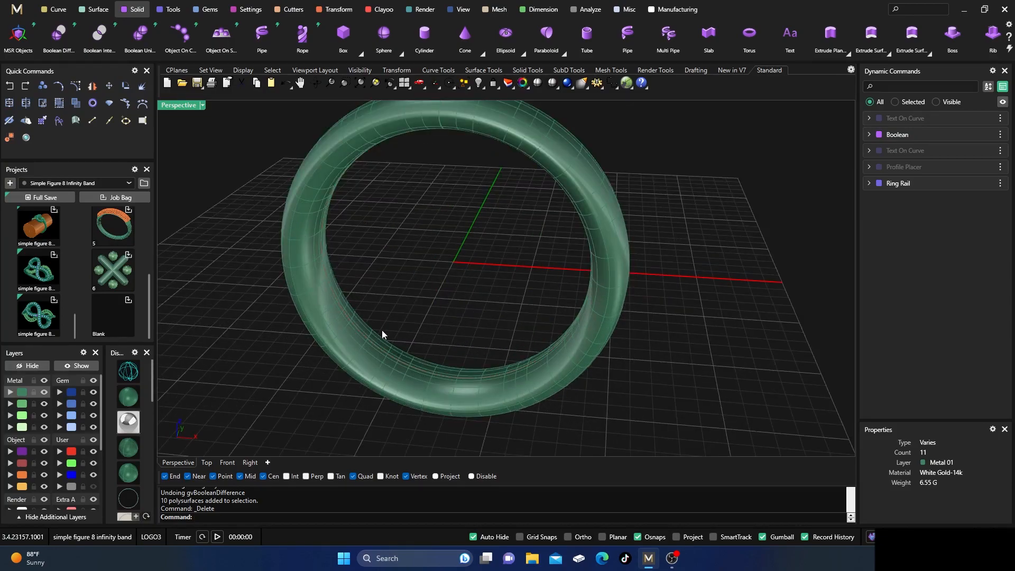
Step: Select the Ring Rail curve on the band's inner surface and measure its length
click(423, 372)
click(426, 370)
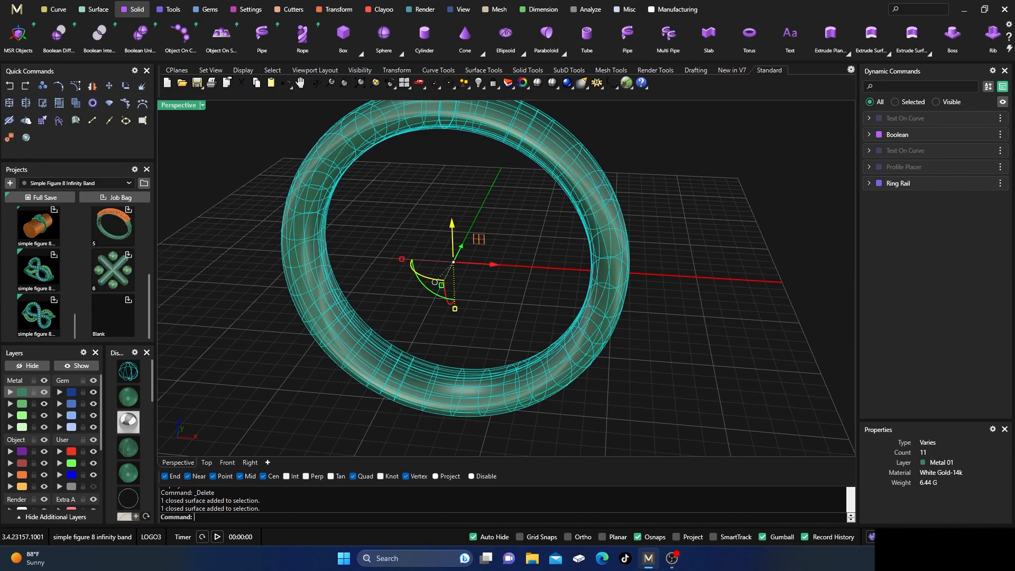
click(412, 321)
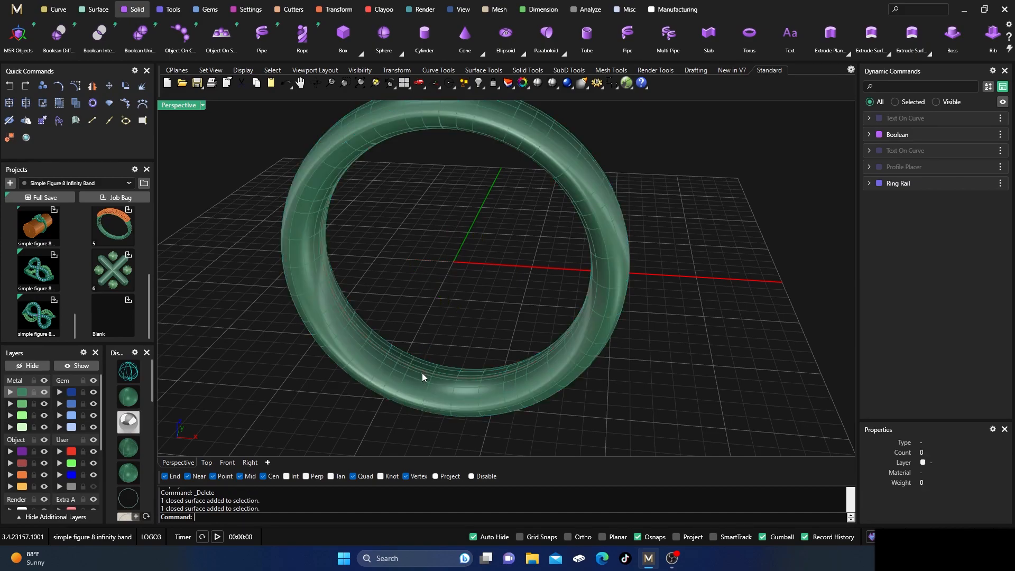
click(422, 373)
click(369, 337)
scroll(372, 344, up, 5)
click(388, 351)
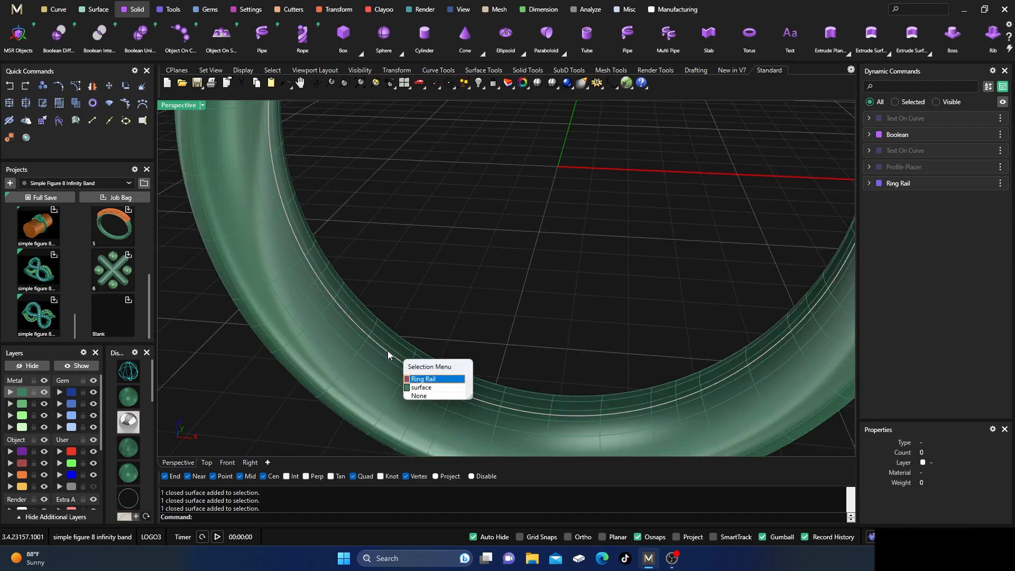
click(414, 379)
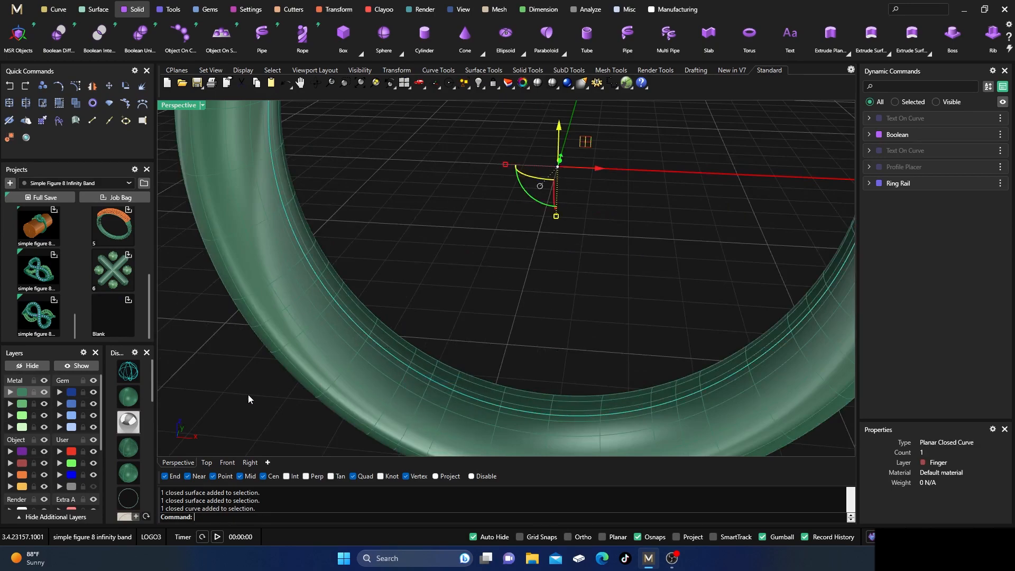
text(Lengt)
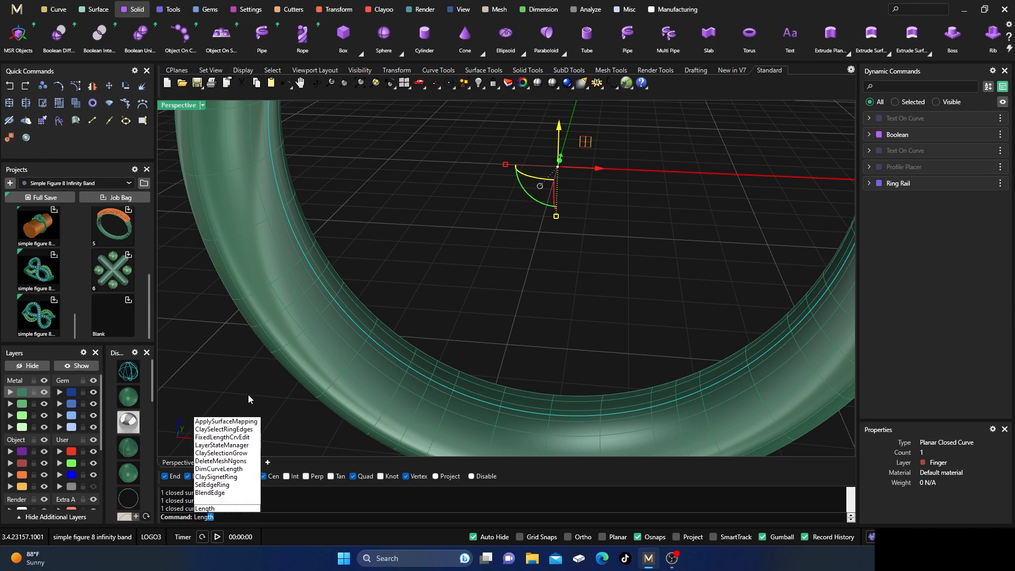
text(h)
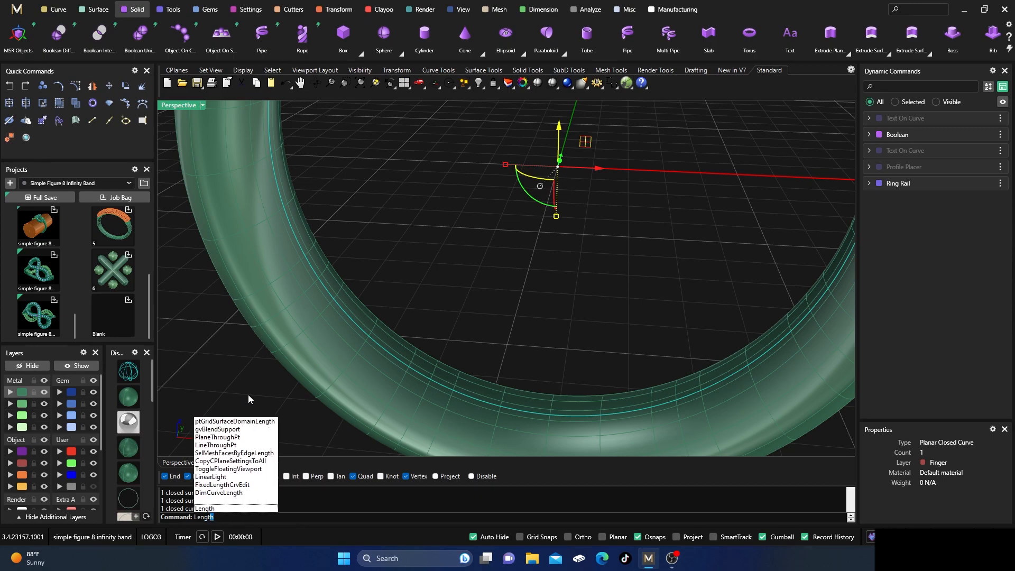
key(Return)
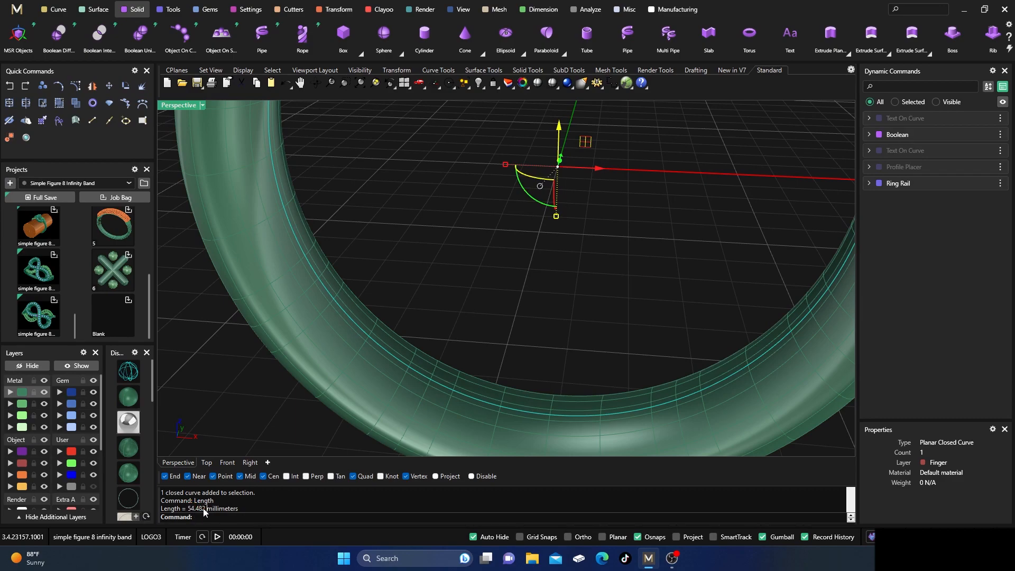
Step: Copy the measured rail length value from the command history
drag(204, 509, 192, 510)
right_click(194, 514)
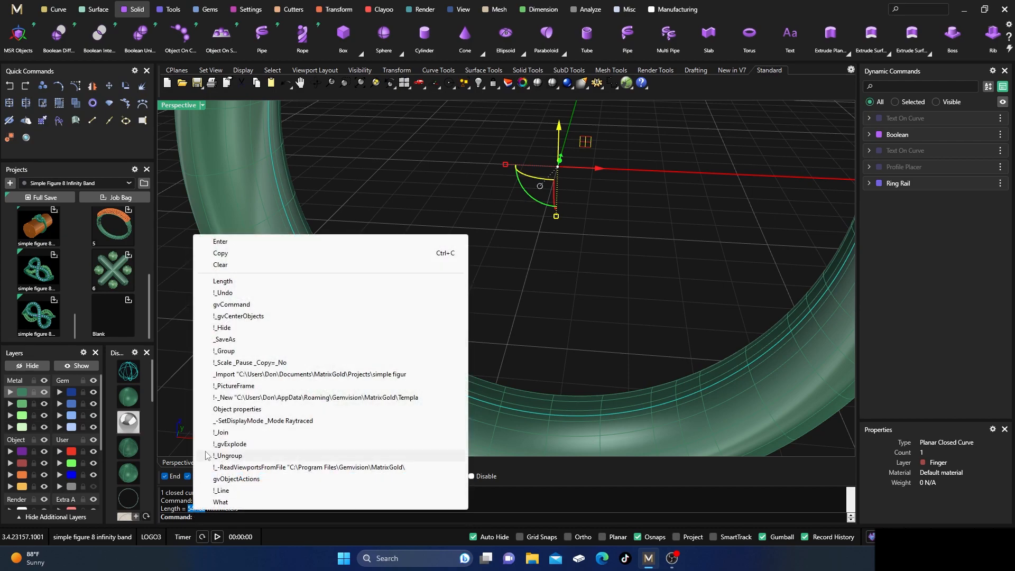
click(232, 253)
Step: Draw a horizontal 54.482 mm line above the ring in the Top view on the Creation layer, using the copied length
double_click(178, 105)
scroll(302, 224, down, 3)
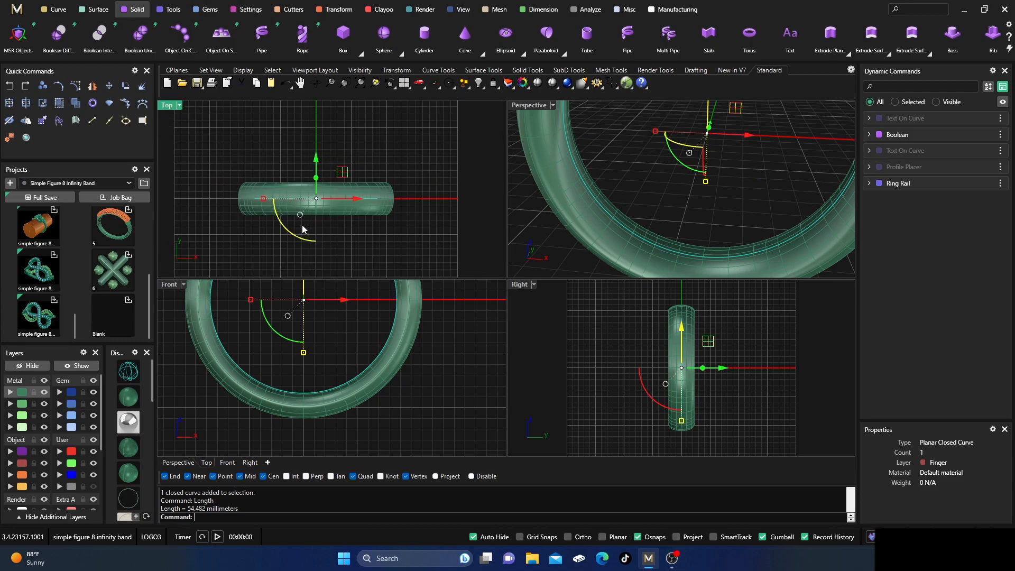
click(59, 10)
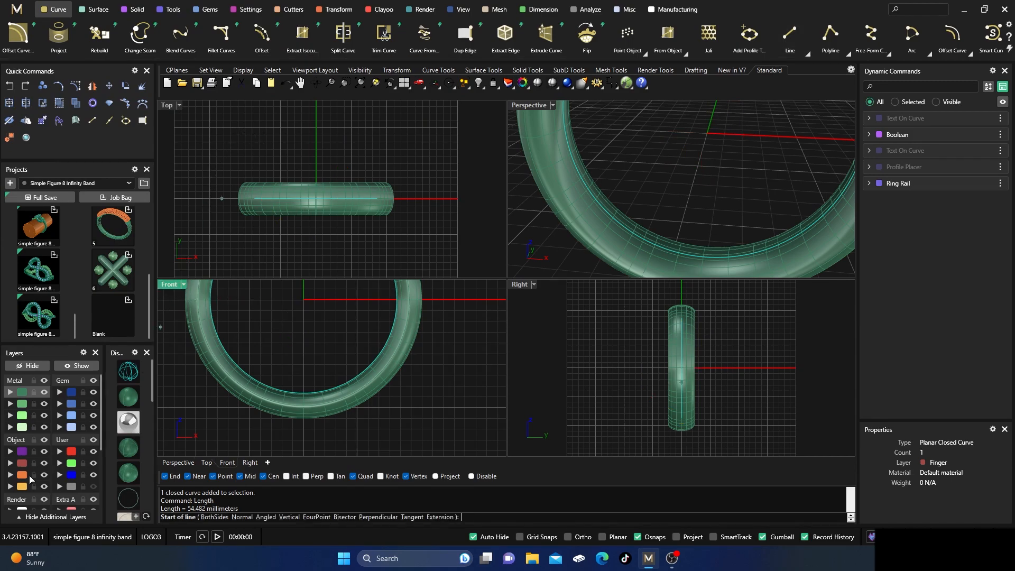
click(192, 132)
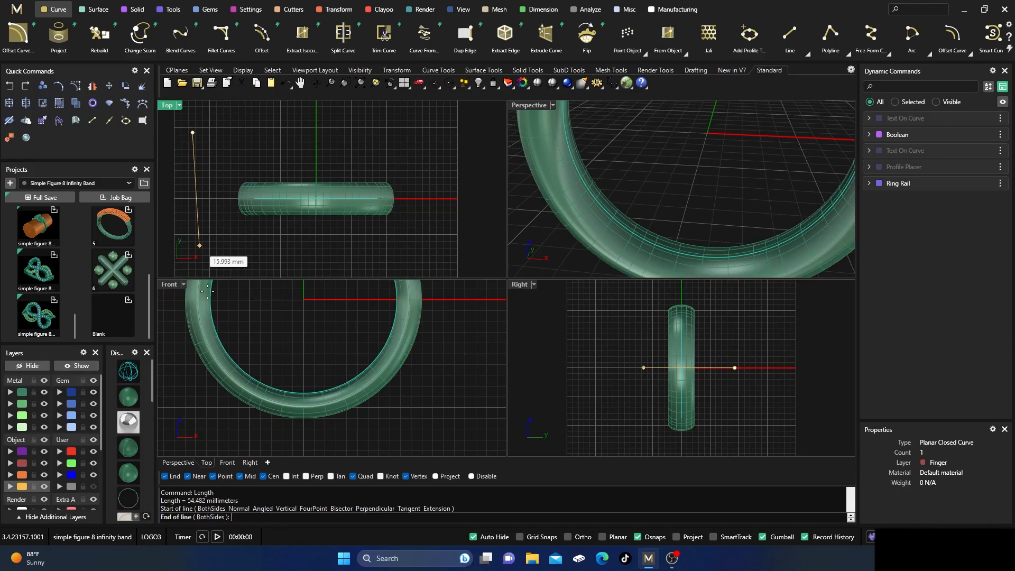
right_click(237, 518)
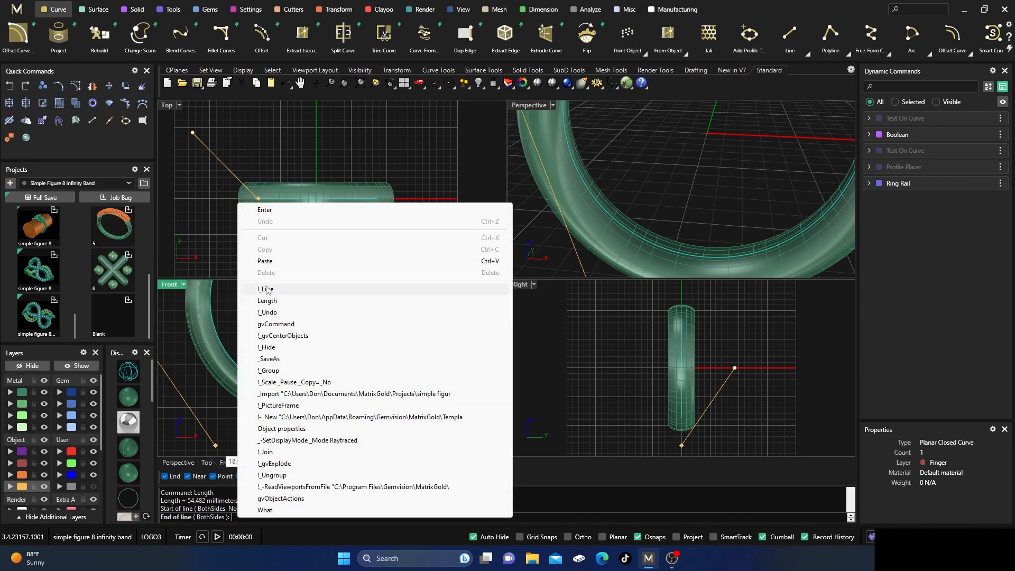
click(266, 261)
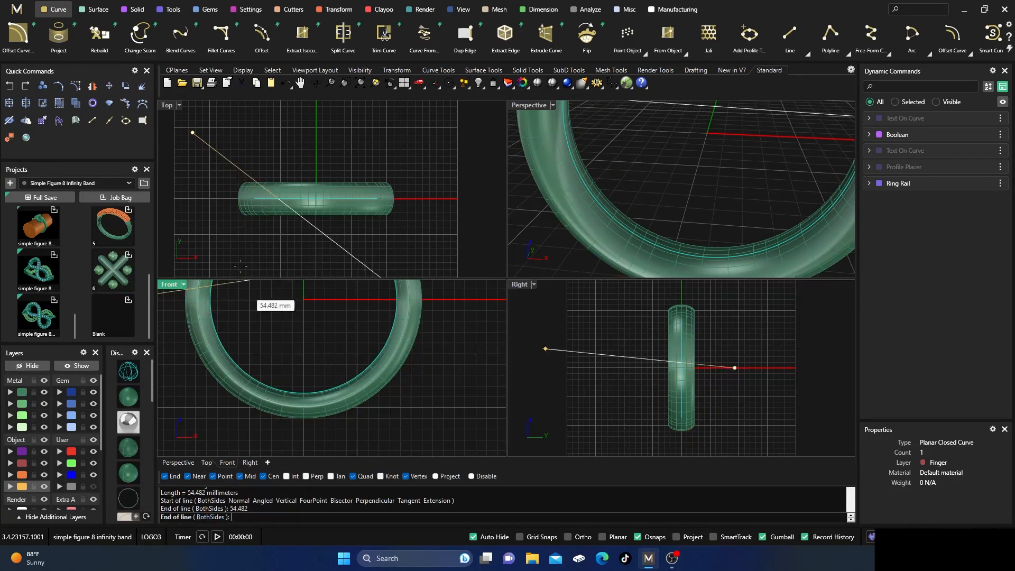
scroll(227, 177, down, 3)
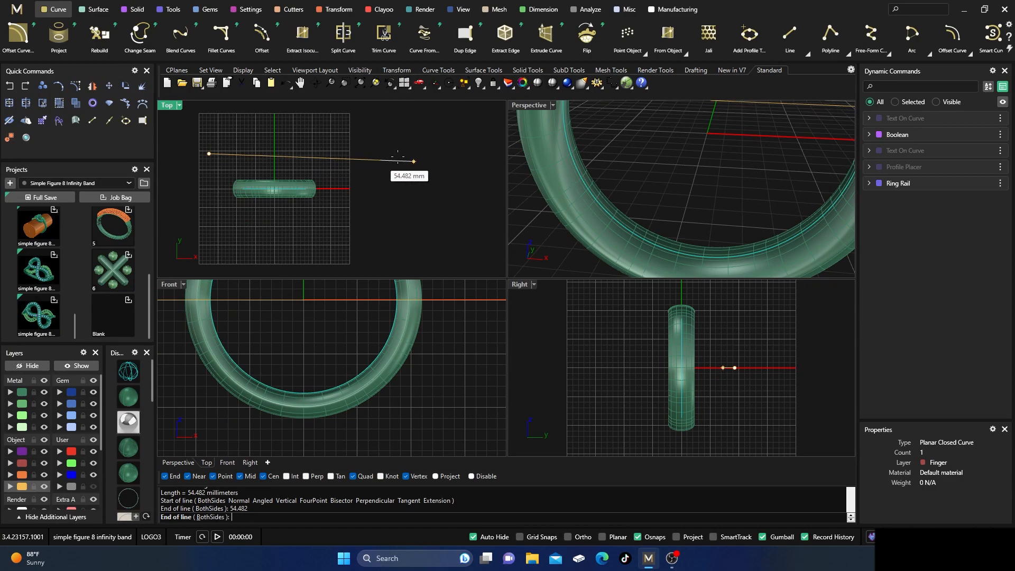
click(443, 159)
key(Delete)
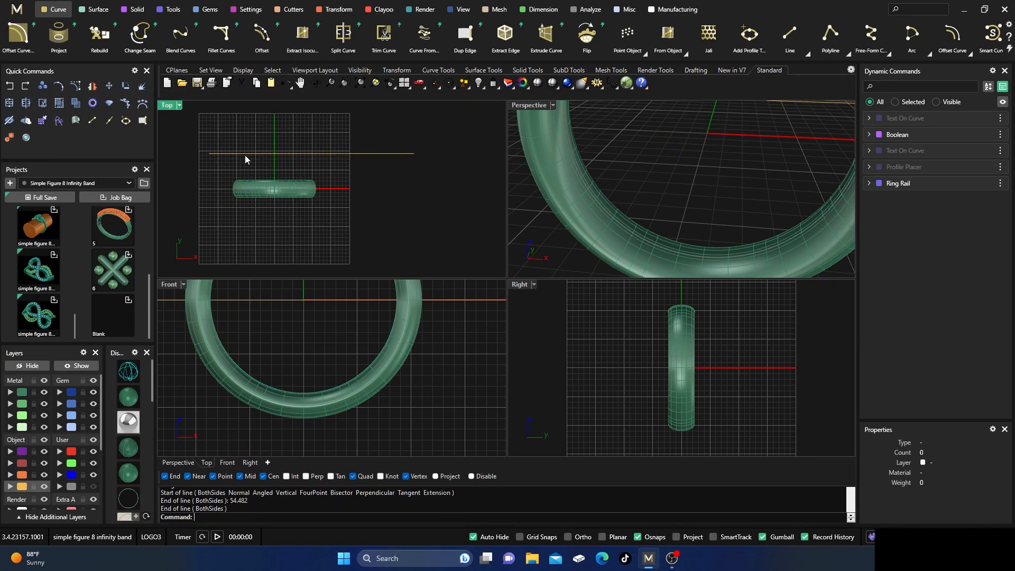
Step: Start Object On Curve on the new line with start position 0.24 and orientation method Down
scroll(269, 158, up, 4)
click(295, 172)
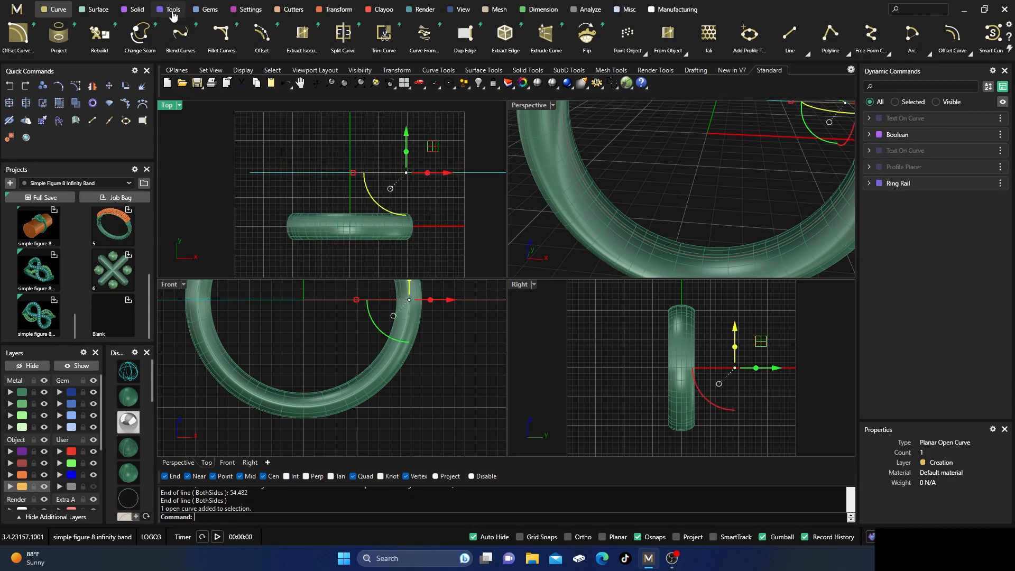
click(133, 10)
click(180, 36)
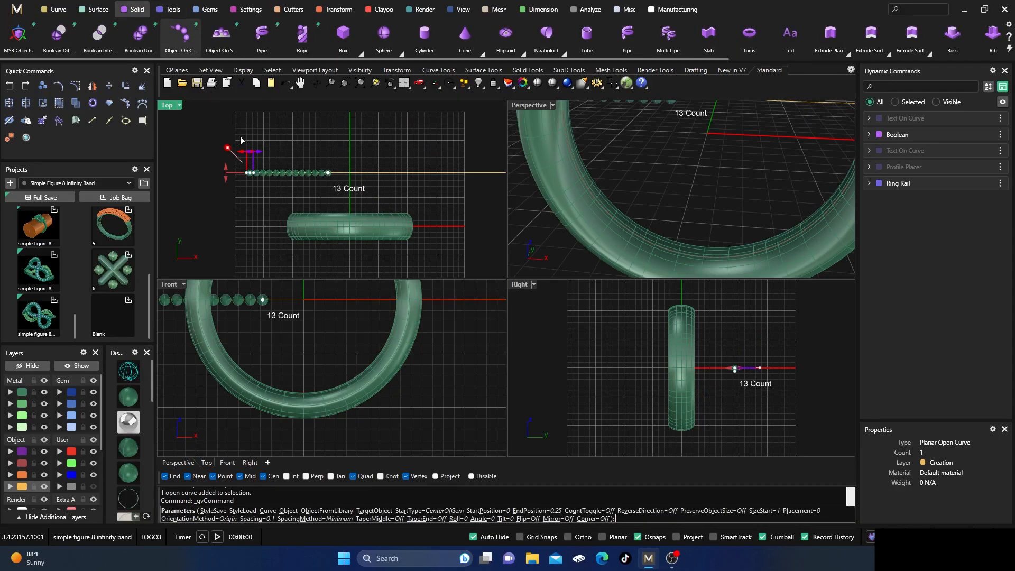
scroll(250, 177, up, 2)
drag(250, 168, 391, 174)
scroll(909, 209, up, 3)
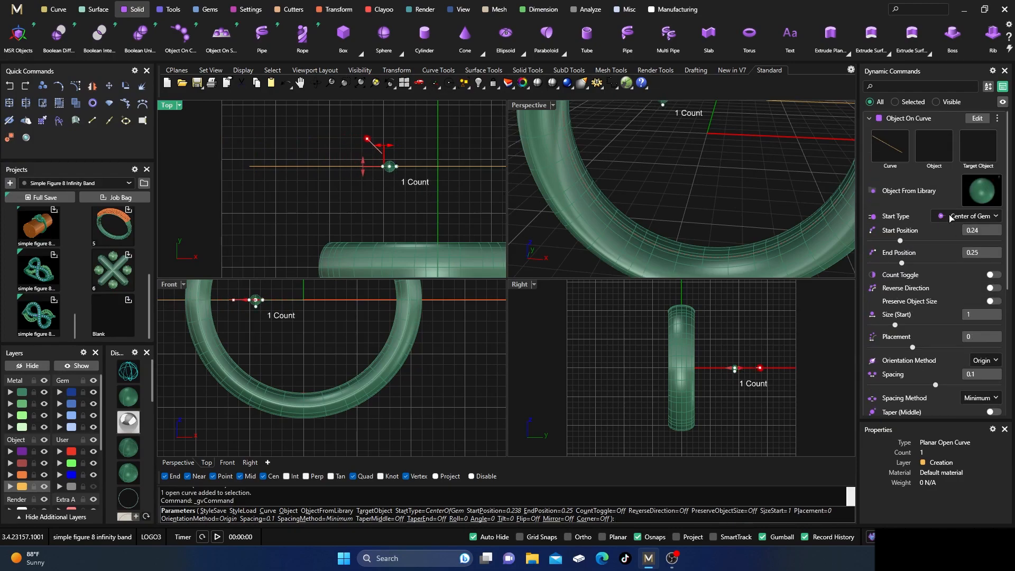
click(992, 361)
click(980, 399)
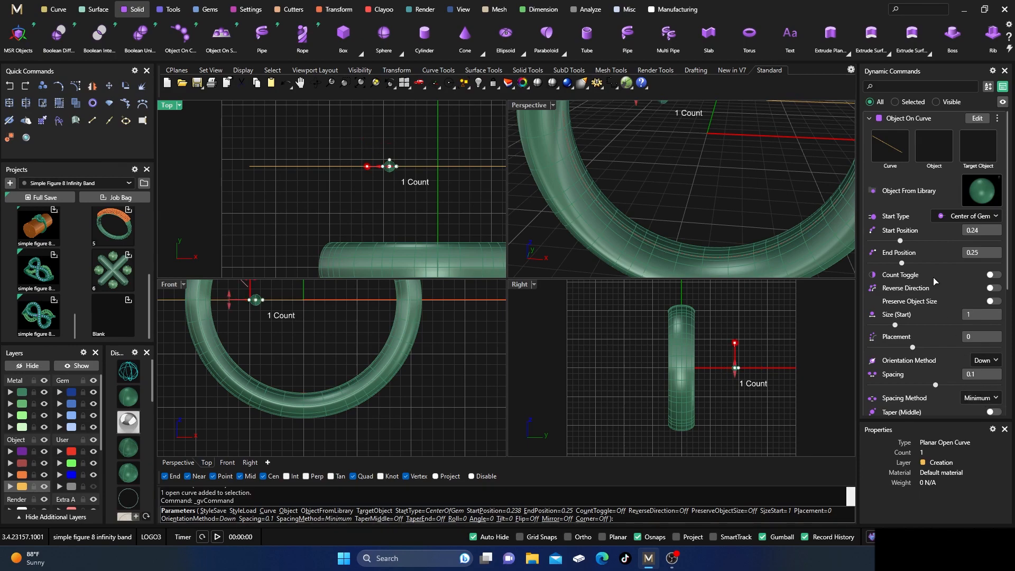
Step: Choose LOGO3 from the ObjectOnCurve library as the object to place on the line
click(983, 192)
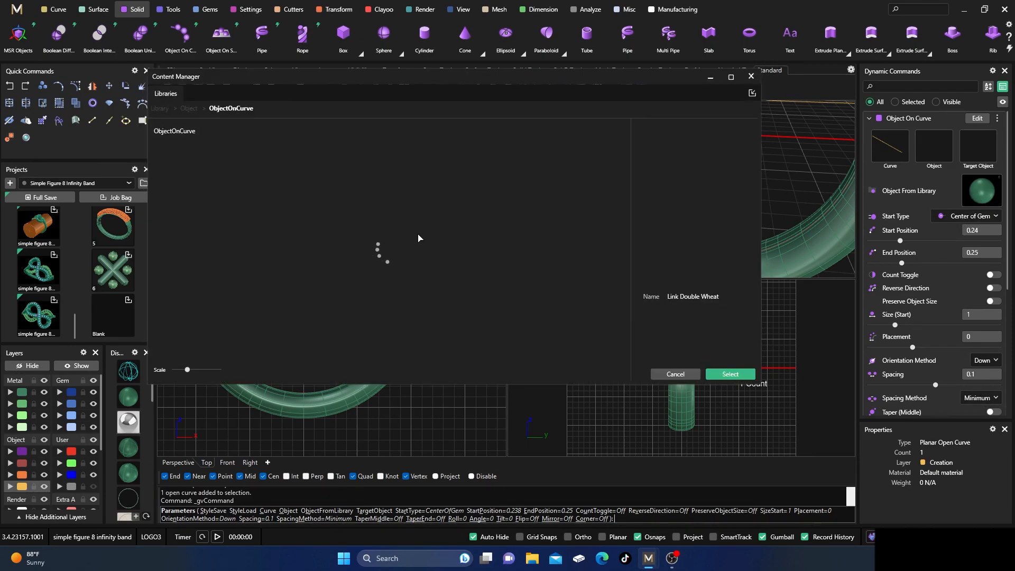
scroll(368, 234, down, 10)
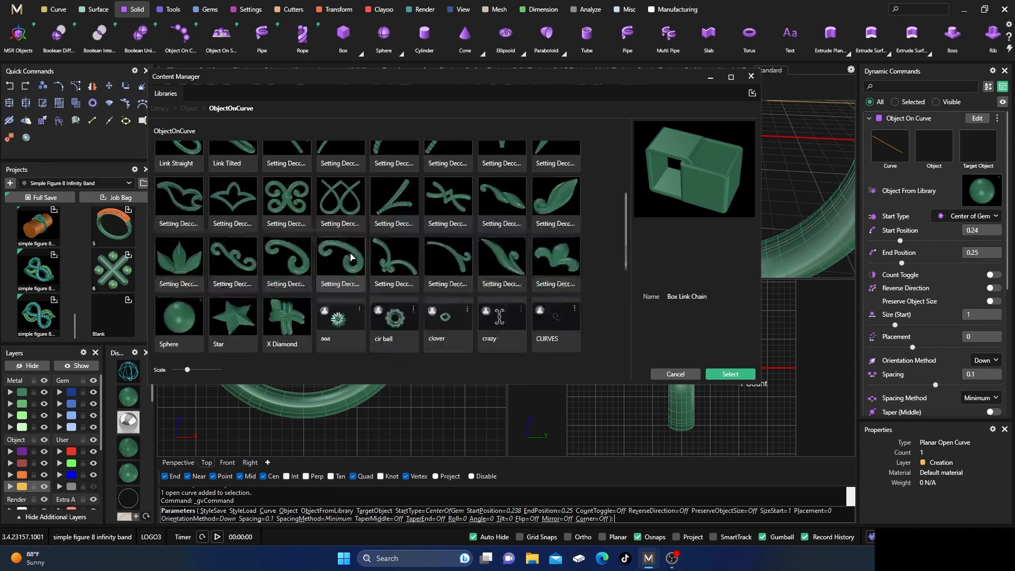
click(393, 282)
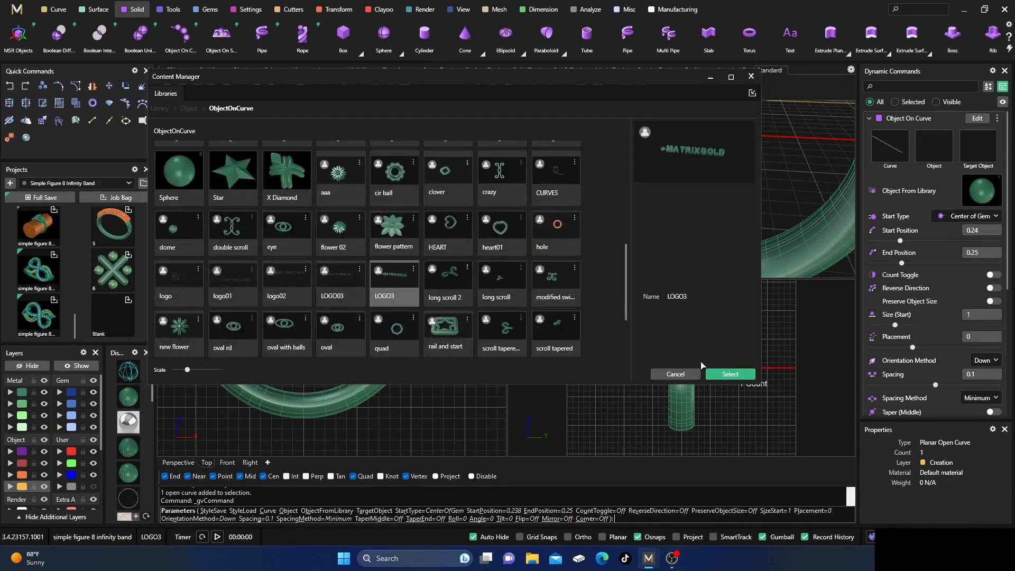
click(734, 374)
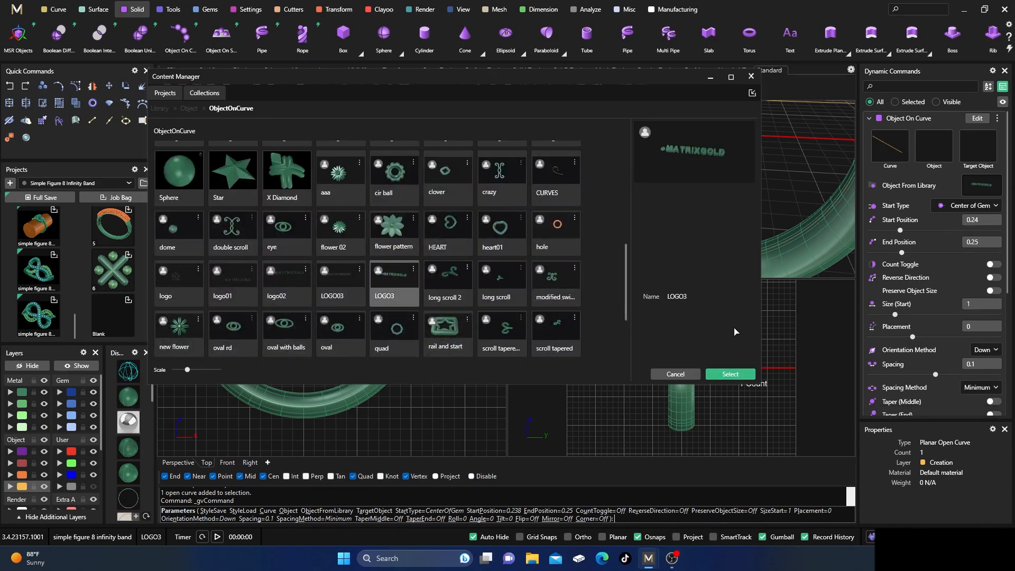
click(751, 75)
Step: Set the logo's start size to 14 and finish placing it on the line
drag(378, 167, 293, 181)
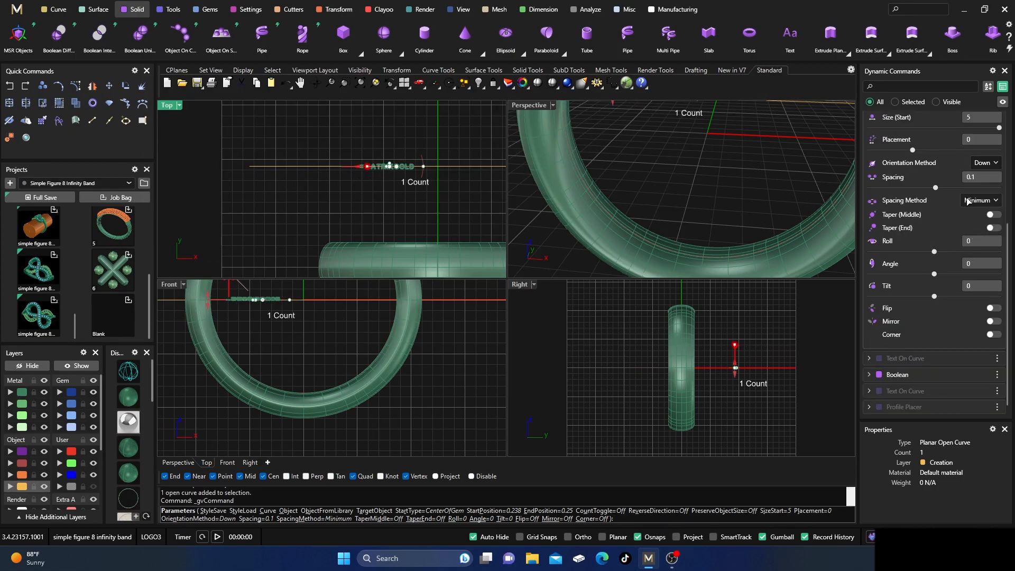
click(972, 119)
key(Tab)
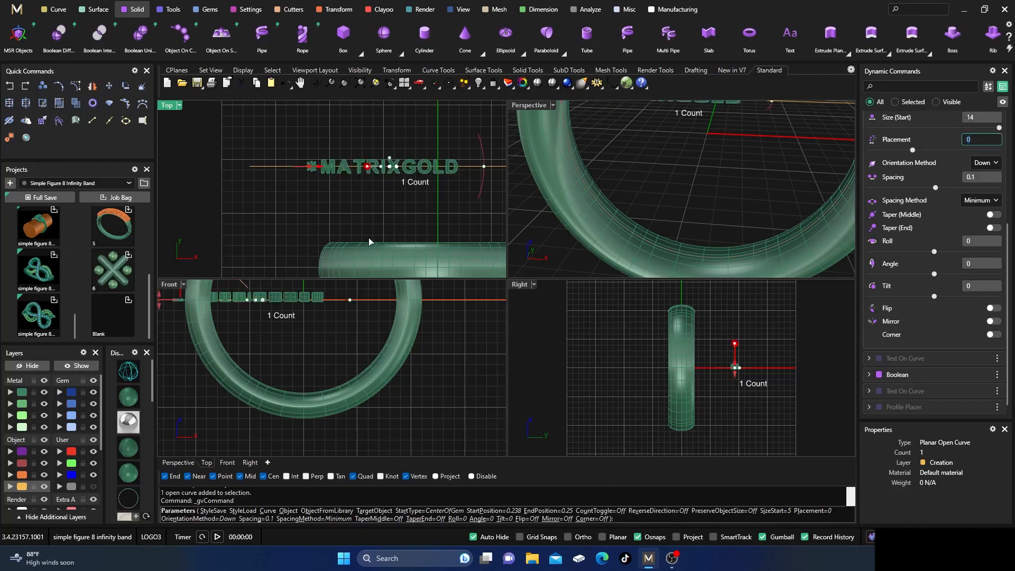
scroll(375, 178, up, 4)
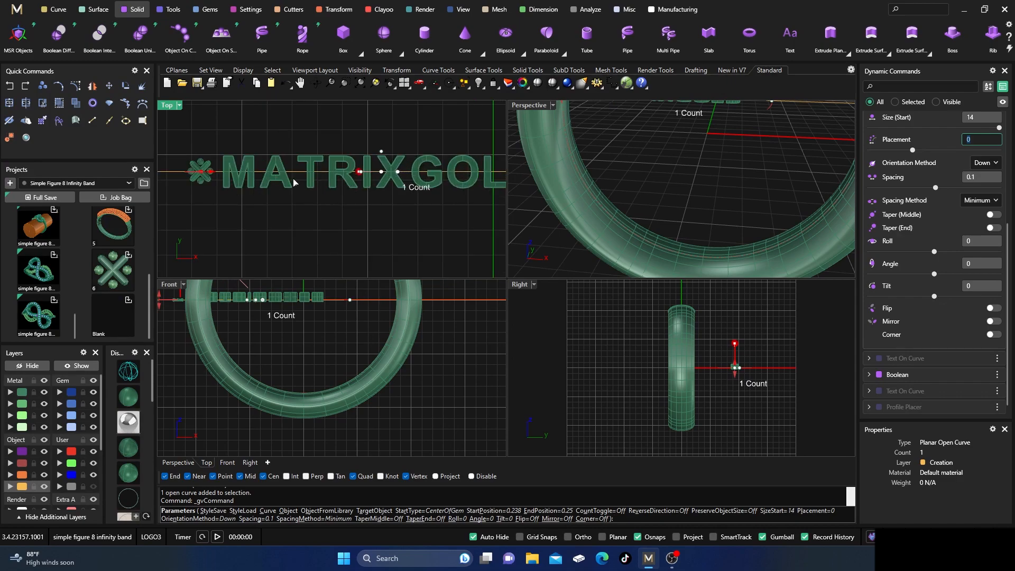
scroll(277, 222, down, 2)
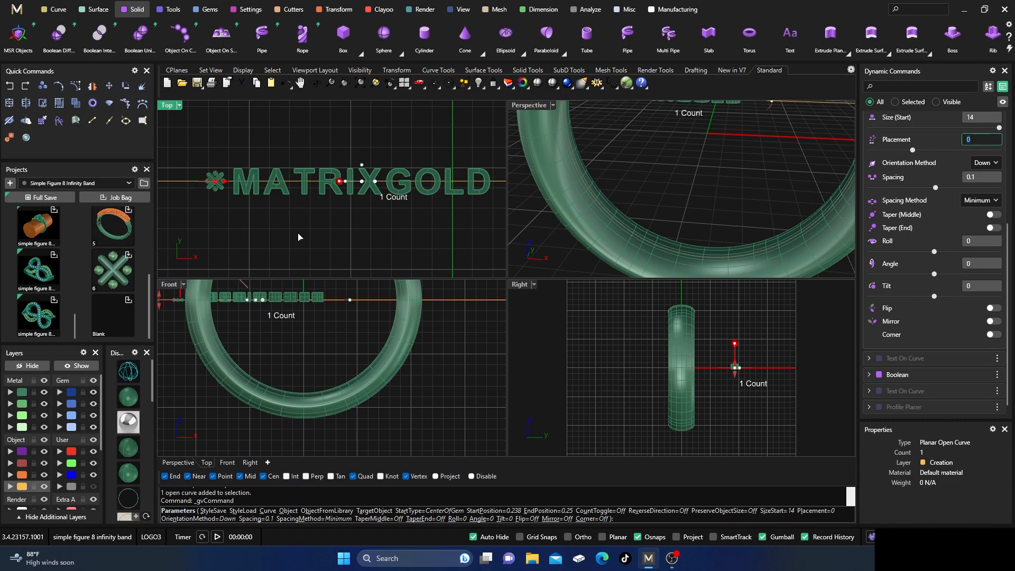
key(Return)
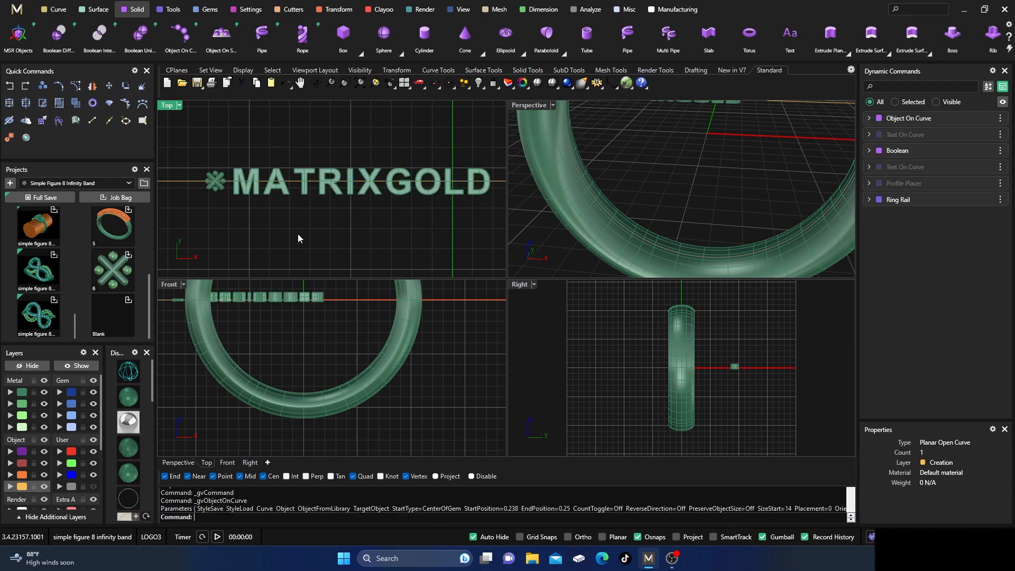
Step: Maximize the Perspective view and inspect the placed logo together with the whole ring
double_click(523, 106)
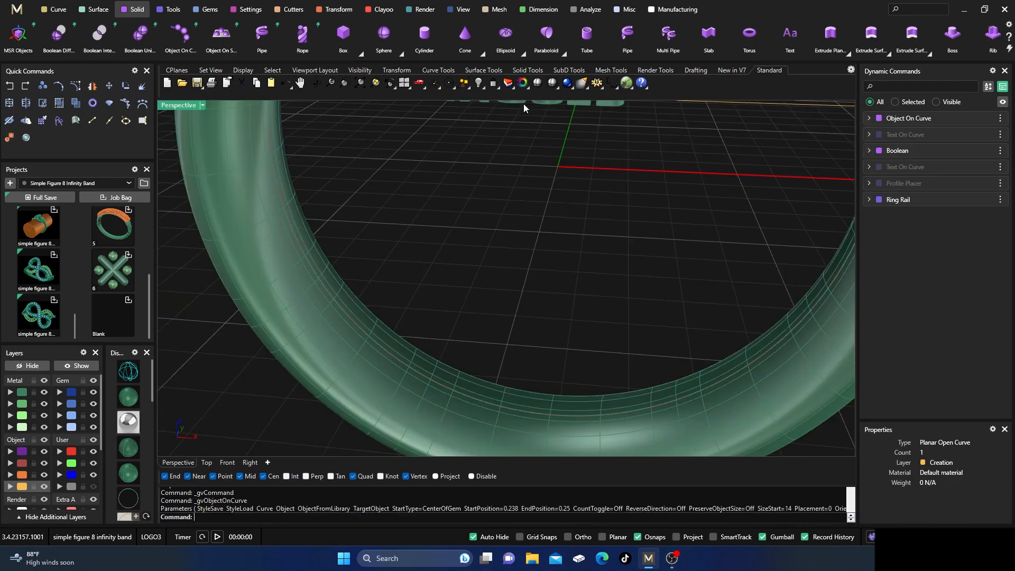
scroll(382, 310, down, 6)
right_drag(391, 301, 402, 235)
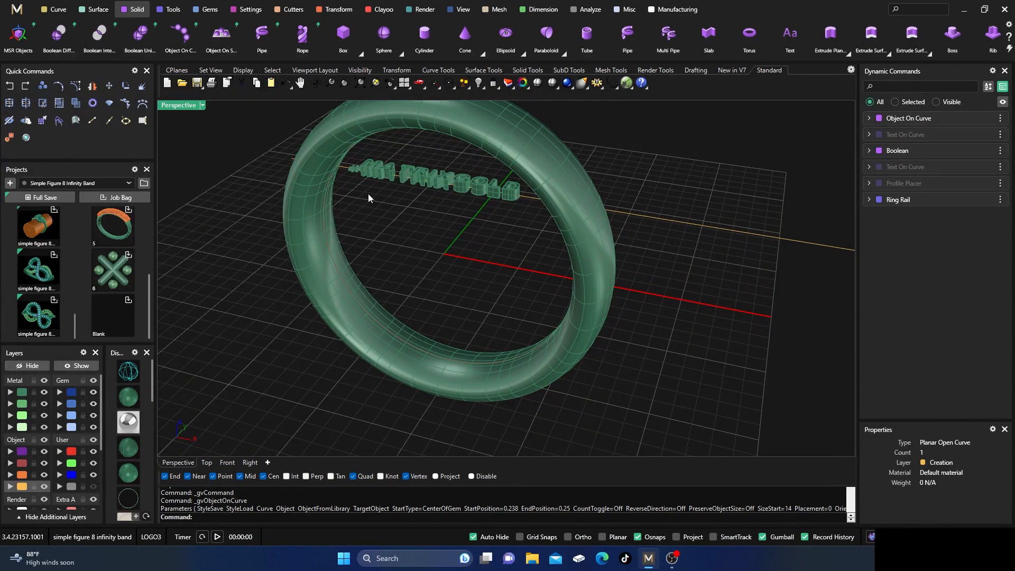
scroll(440, 296, down, 2)
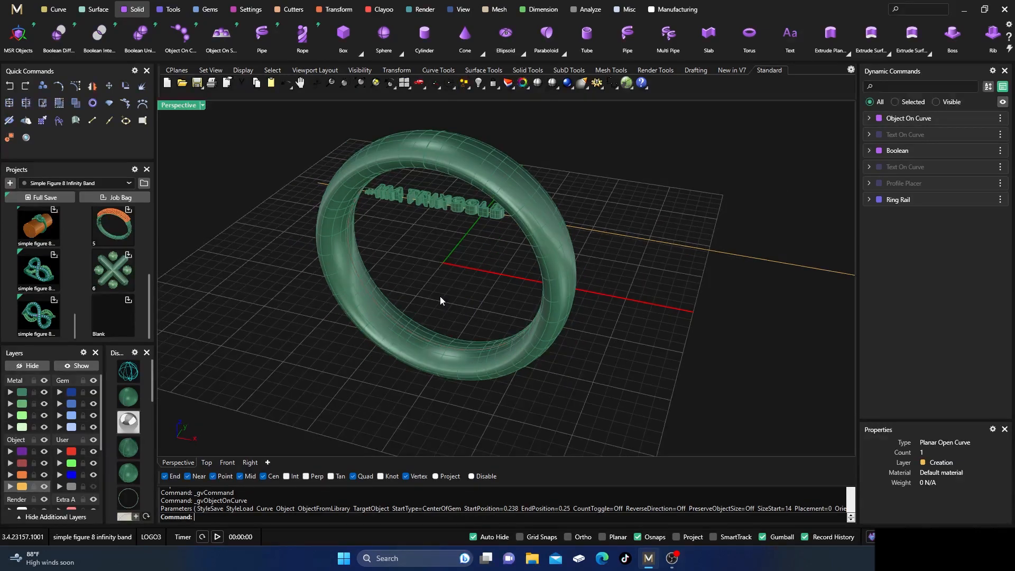
Step: Use Flow Along Curve to copy the logo from the straight line onto the Ring Rail, with stretching enabled
right_drag(439, 296, 415, 276)
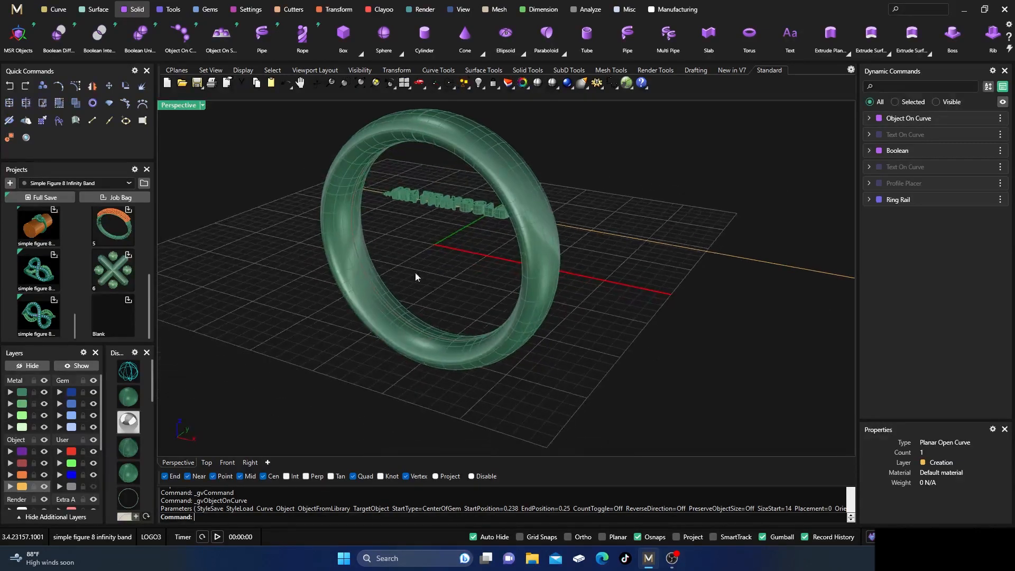
click(334, 11)
scroll(772, 43, down, 5)
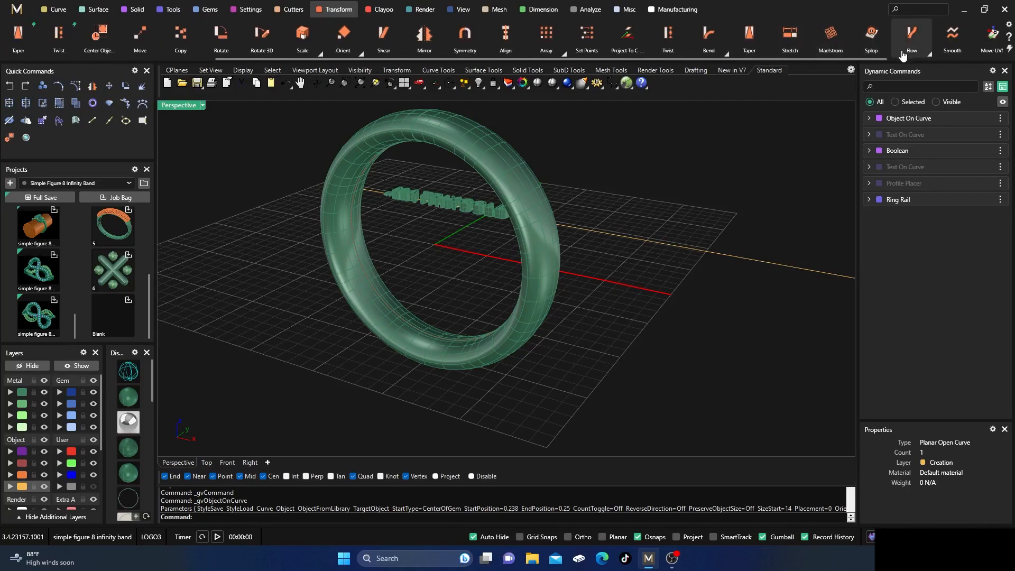
click(927, 52)
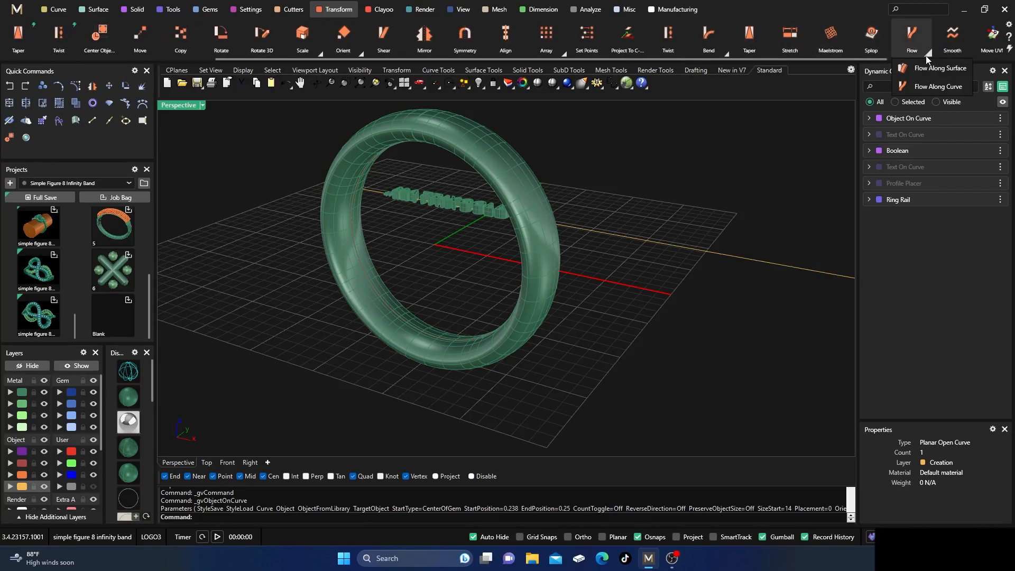
click(921, 87)
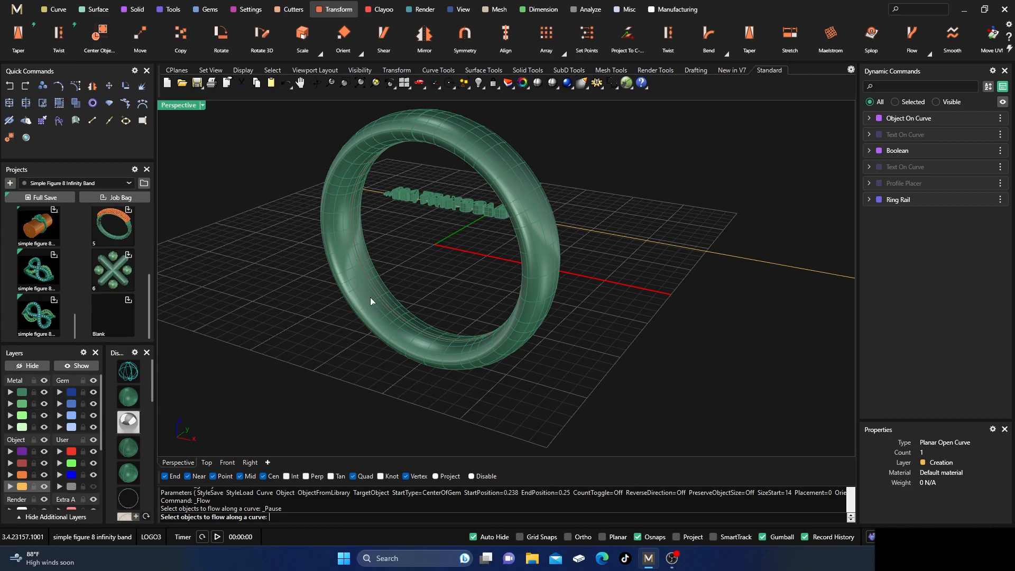
click(447, 211)
scroll(396, 203, up, 5)
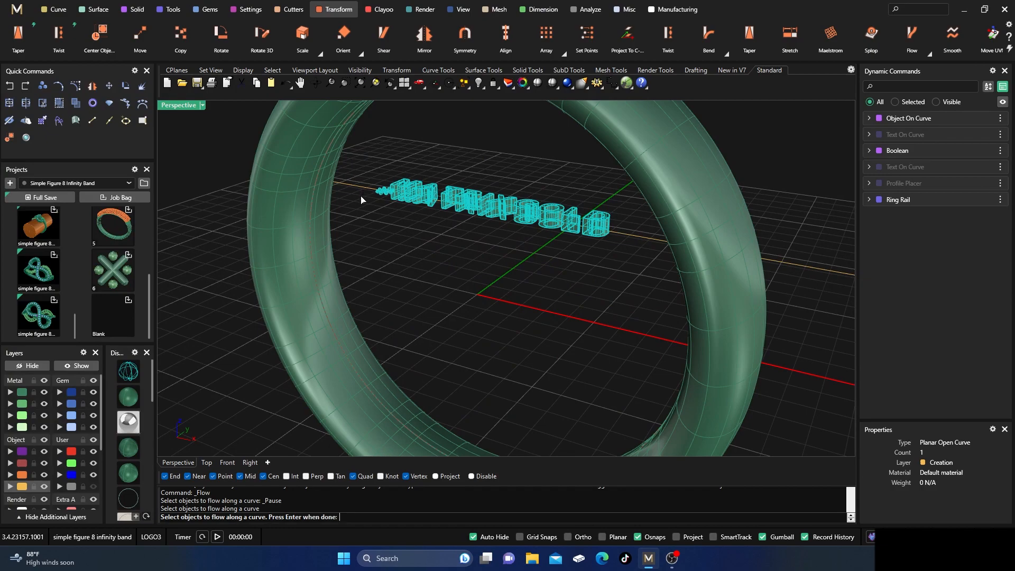
key(Return)
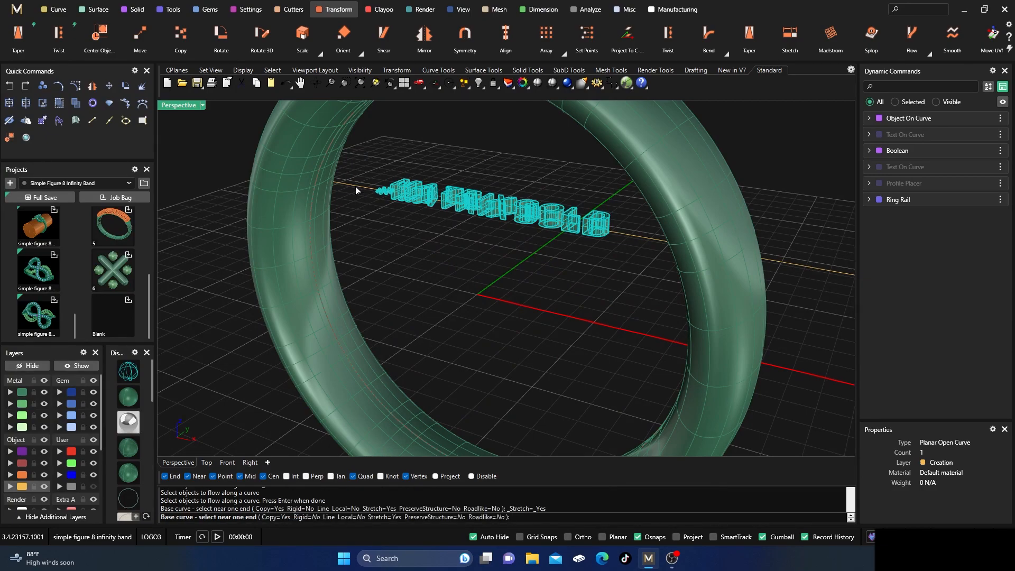
click(356, 190)
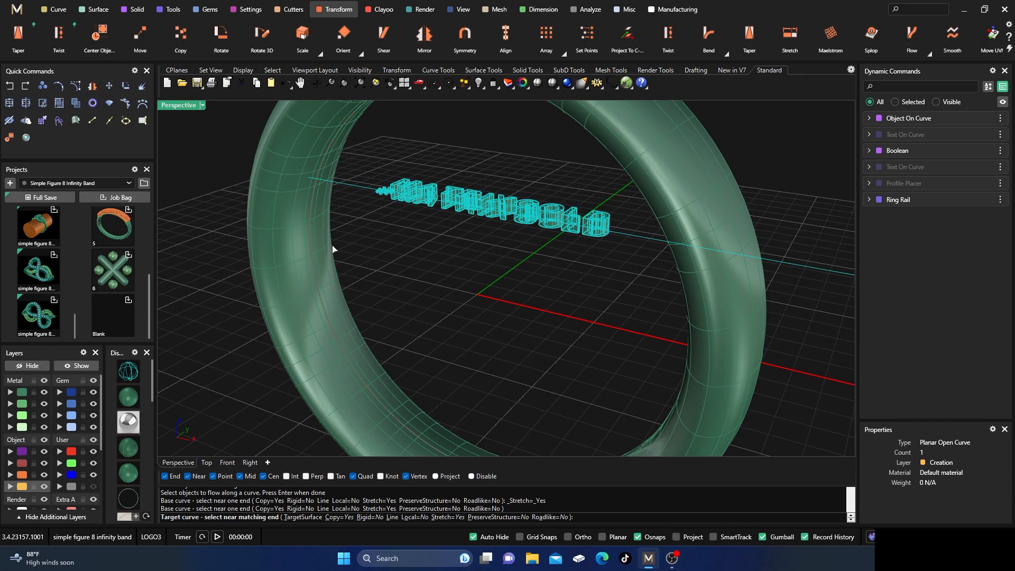
click(310, 231)
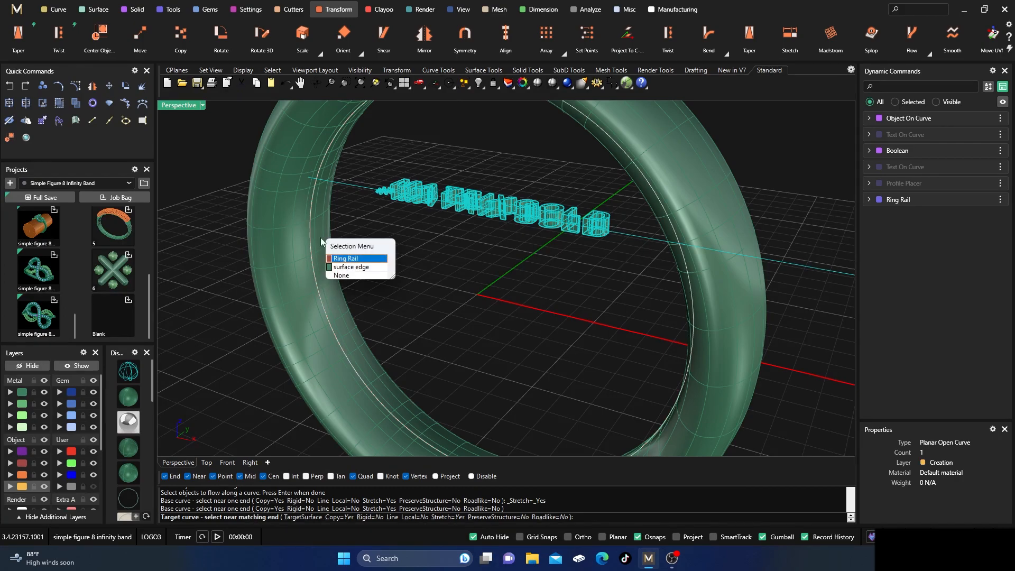
click(341, 257)
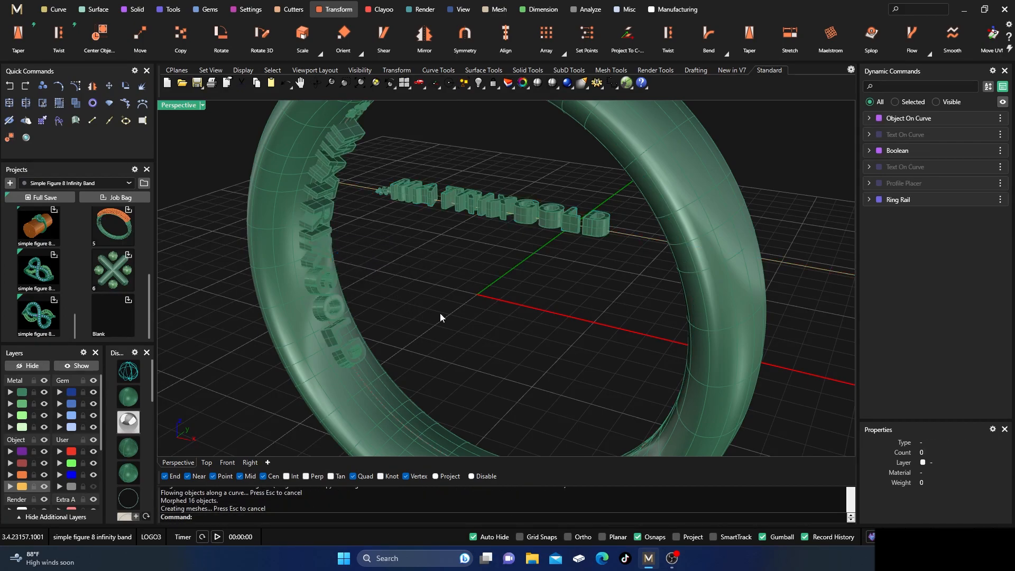
Step: Examine in the Front view how the flowed logo sits against the band's inner surface, in shaded and wireframe display
scroll(437, 314, down, 5)
right_drag(452, 319, 478, 277)
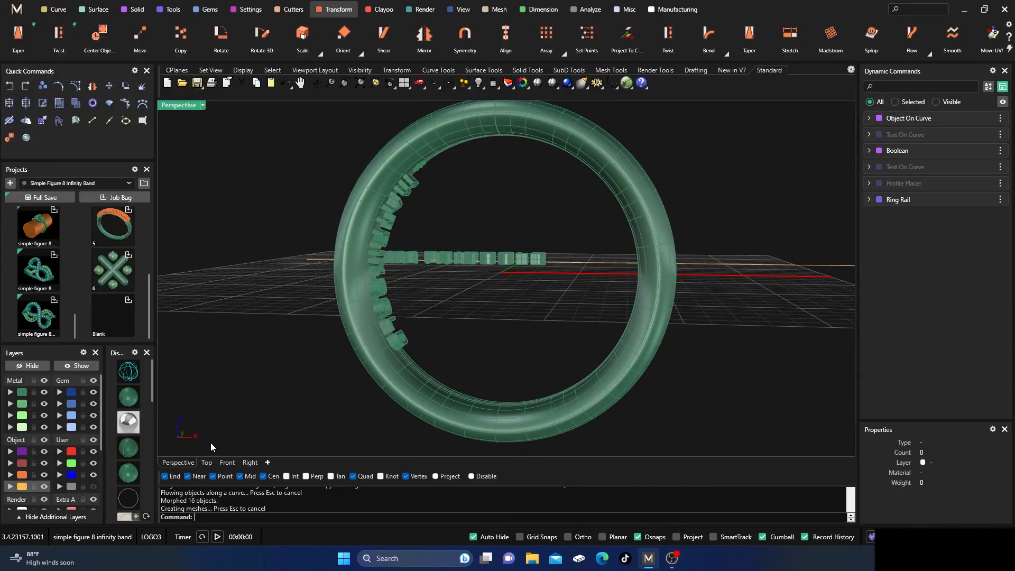
click(226, 463)
right_drag(311, 355, 392, 402)
right_drag(430, 268, 454, 347)
scroll(484, 256, down, 2)
scroll(473, 163, up, 8)
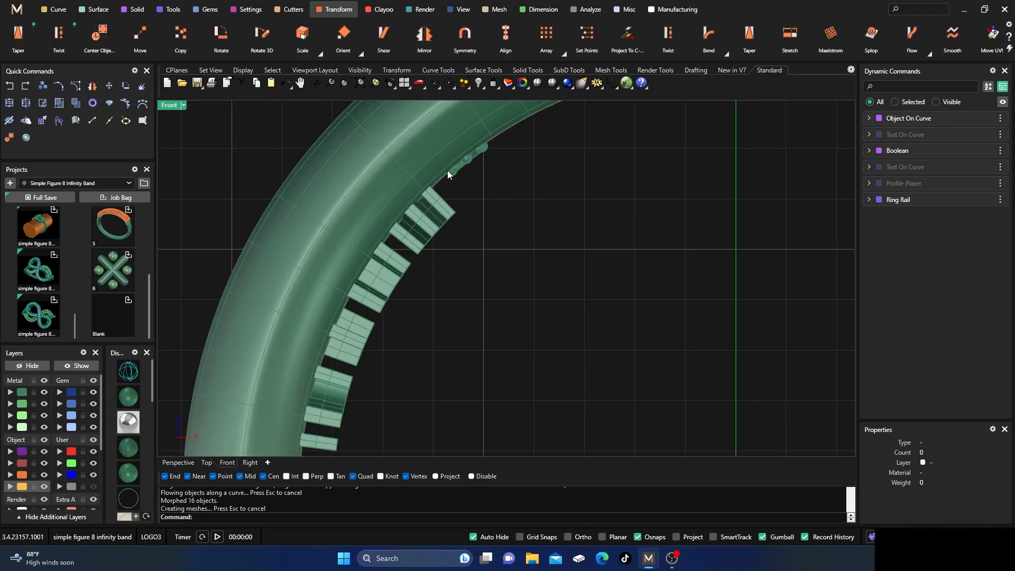
scroll(466, 173, up, 4)
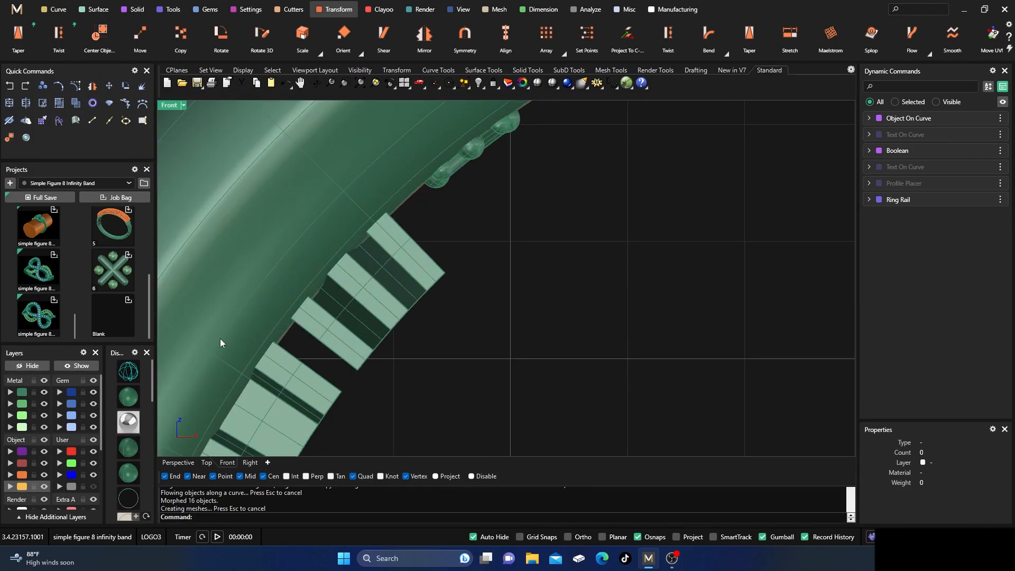
click(124, 377)
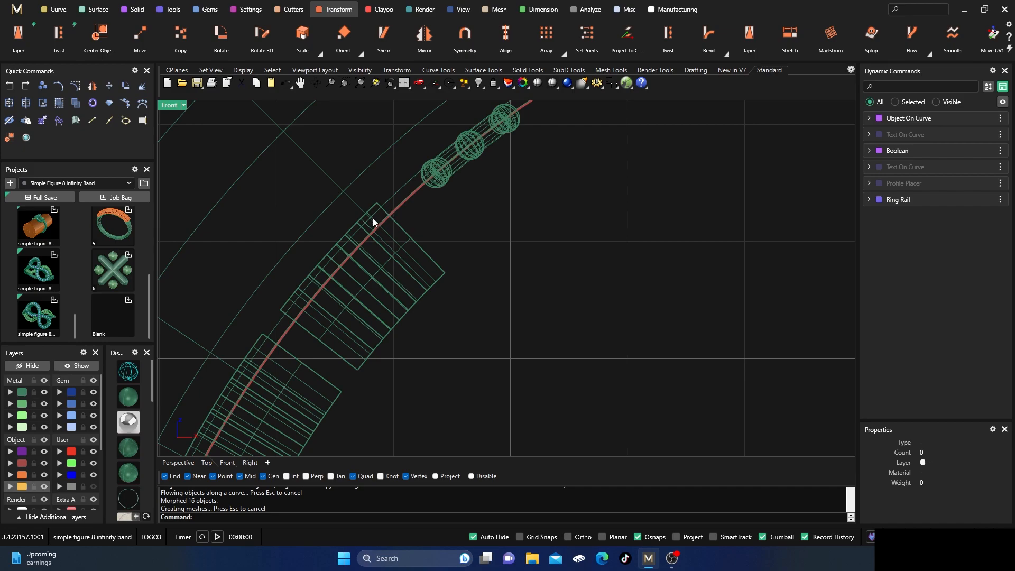
scroll(373, 219, up, 2)
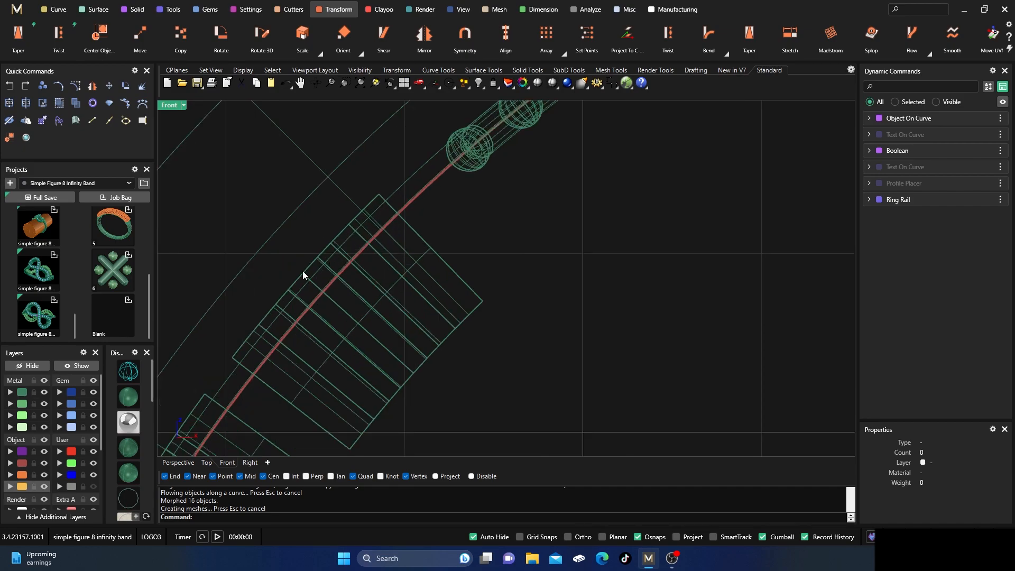
Step: Examine the flowed logo in wireframe in the Perspective view, checking its depth and curvature relative to the ring rail
click(177, 462)
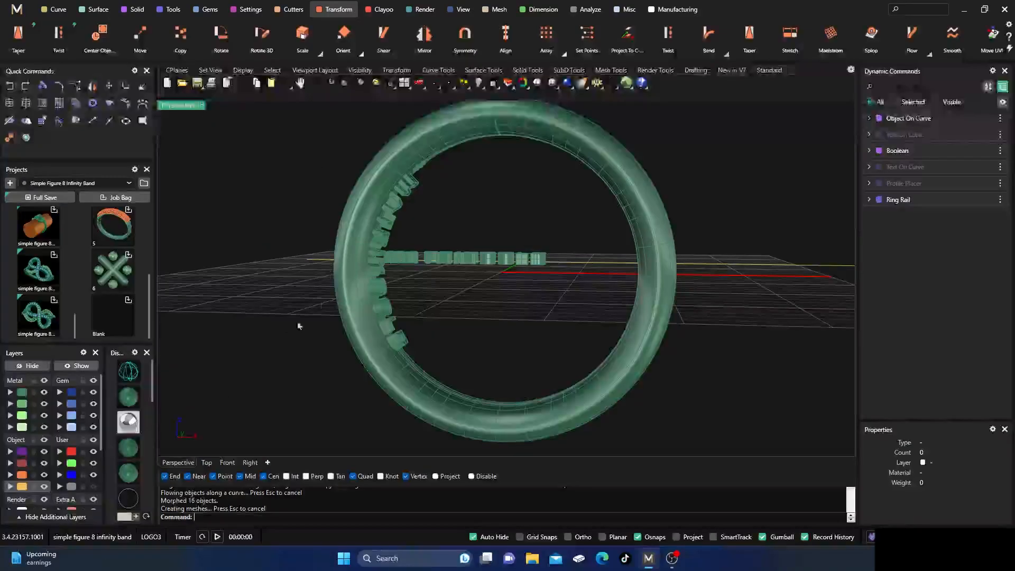
right_drag(333, 294, 154, 386)
click(128, 372)
mouse_move(389, 377)
right_down()
mouse_move(358, 331)
mouse_move(365, 318)
mouse_move(402, 331)
mouse_move(404, 302)
right_up()
scroll(400, 357, up, 5)
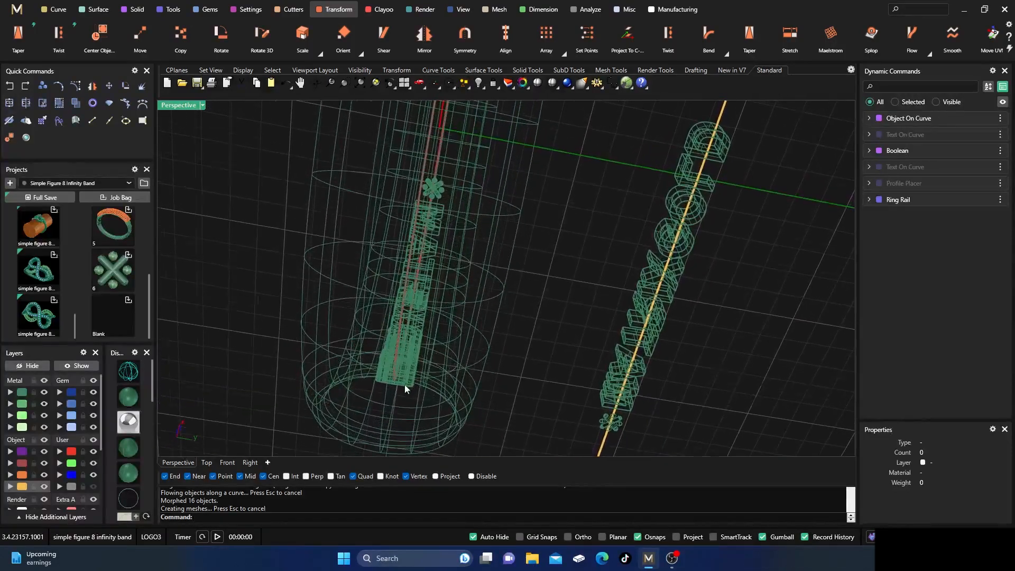
scroll(401, 386, up, 3)
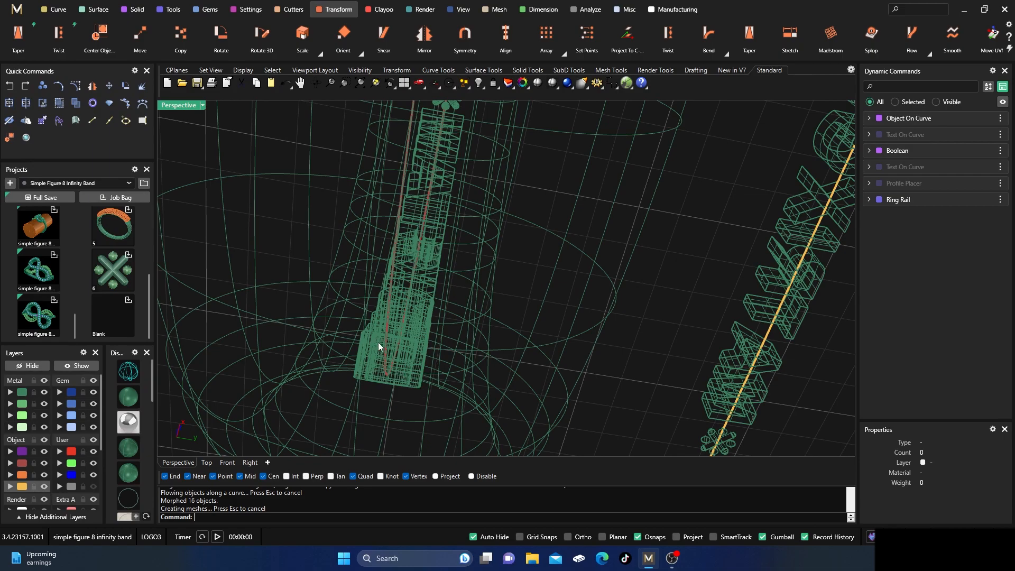
scroll(379, 341, down, 3)
right_drag(396, 340, 381, 128)
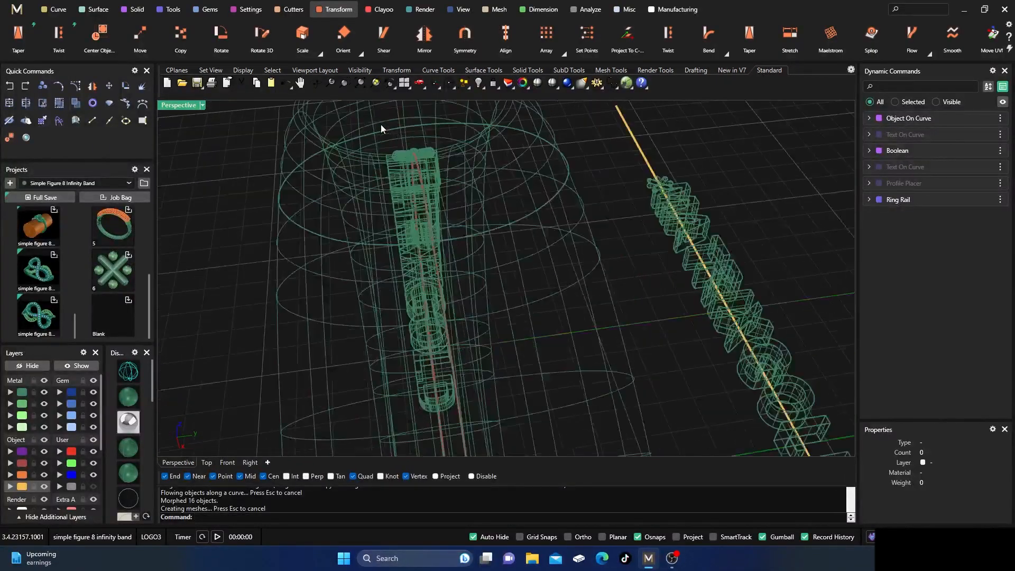
scroll(401, 151, up, 4)
right_drag(437, 231, 419, 215)
scroll(411, 210, up, 3)
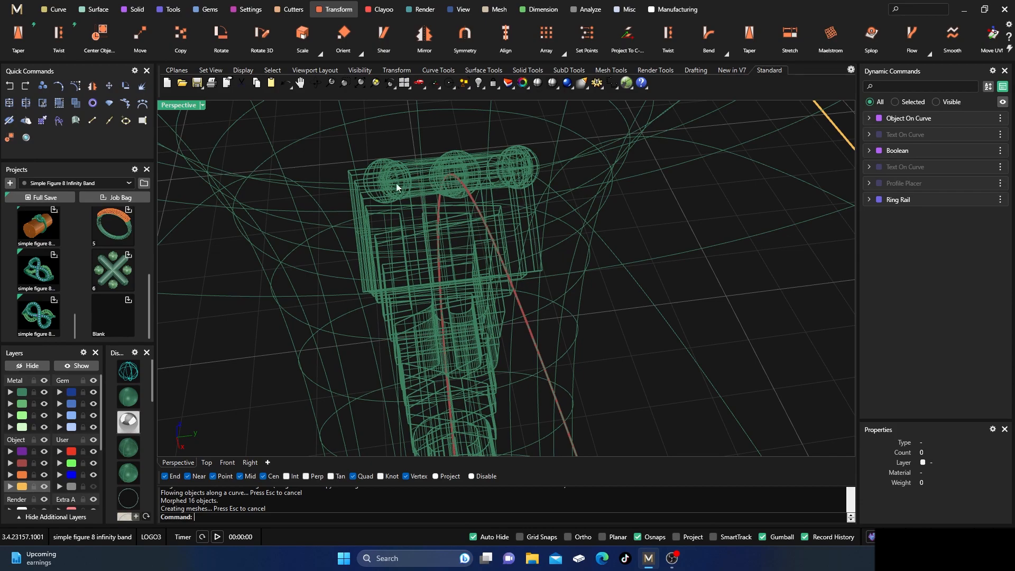
mouse_move(425, 232)
right_down()
mouse_move(419, 226)
mouse_move(421, 235)
right_up()
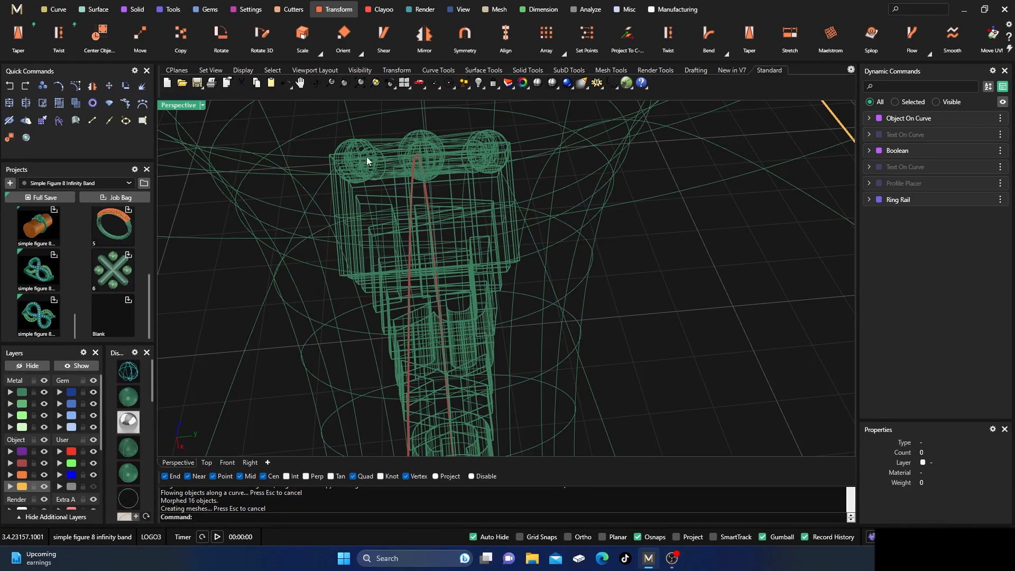
right_drag(382, 223, 411, 257)
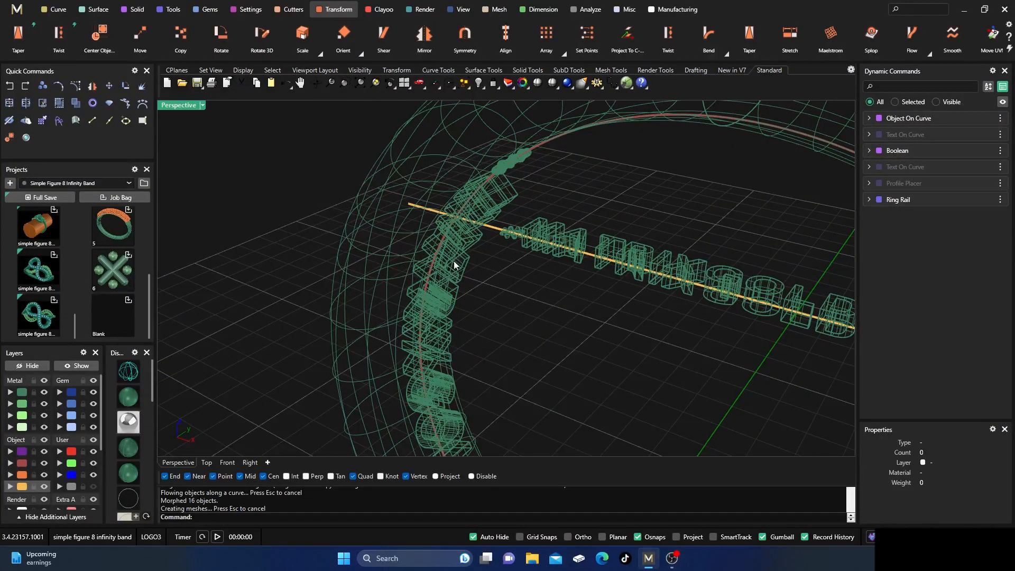
Step: Delete the flowed logo copy inside the band and return the Perspective view to shaded display
right_drag(377, 212, 396, 297)
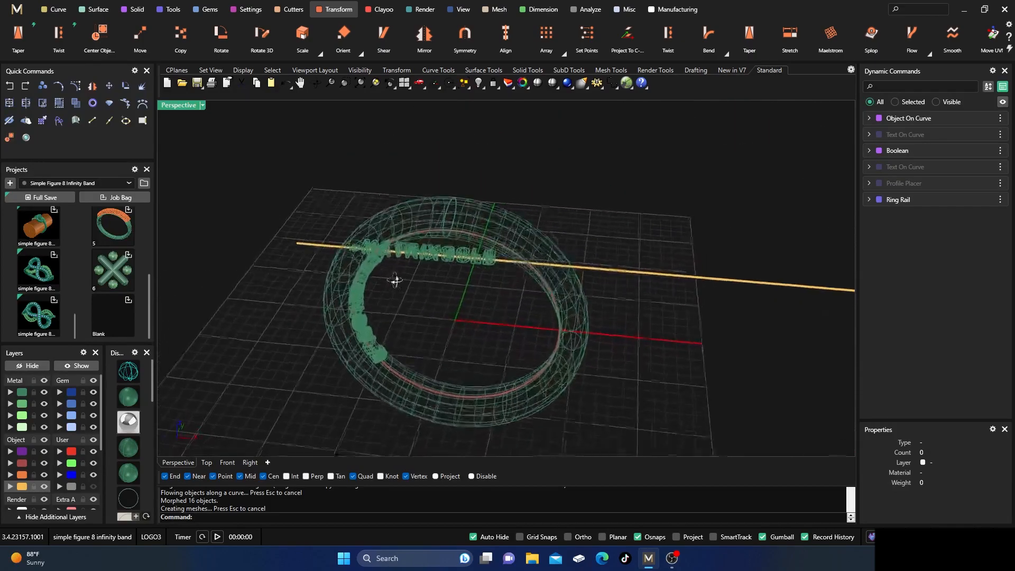
scroll(387, 226, up, 5)
scroll(376, 236, down, 6)
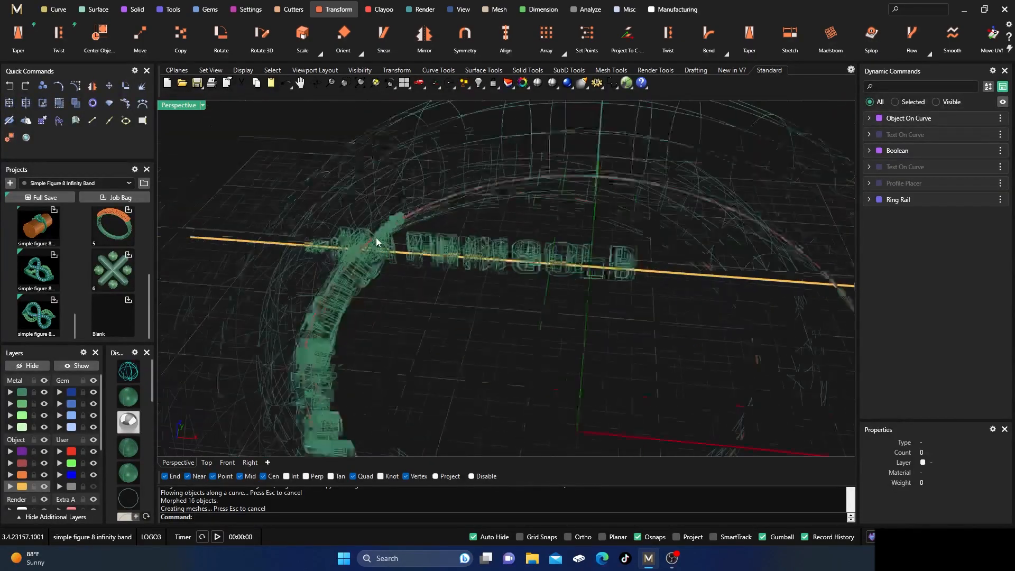
mouse_move(419, 291)
right_down()
mouse_move(414, 320)
mouse_move(410, 303)
right_up()
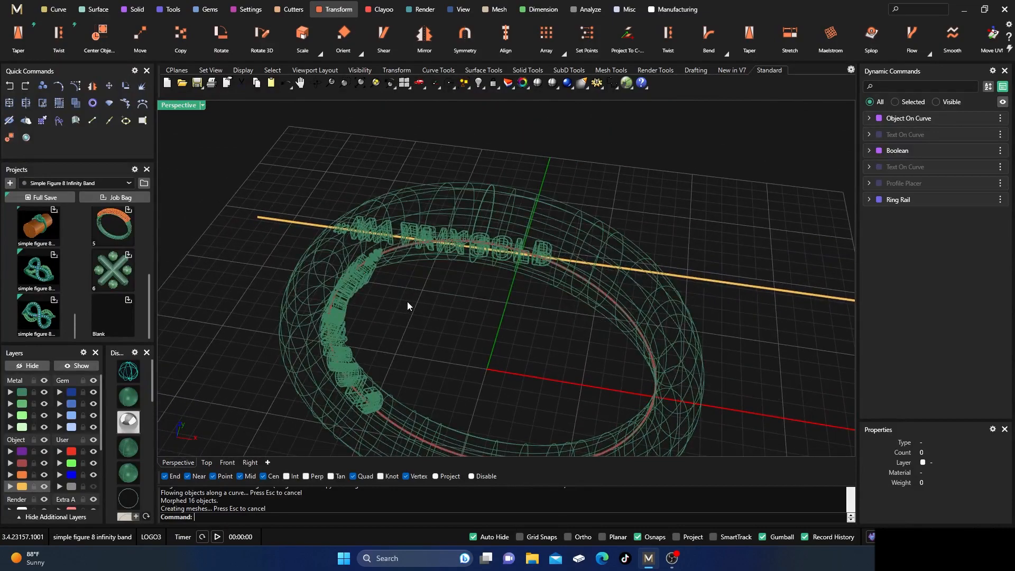
click(347, 331)
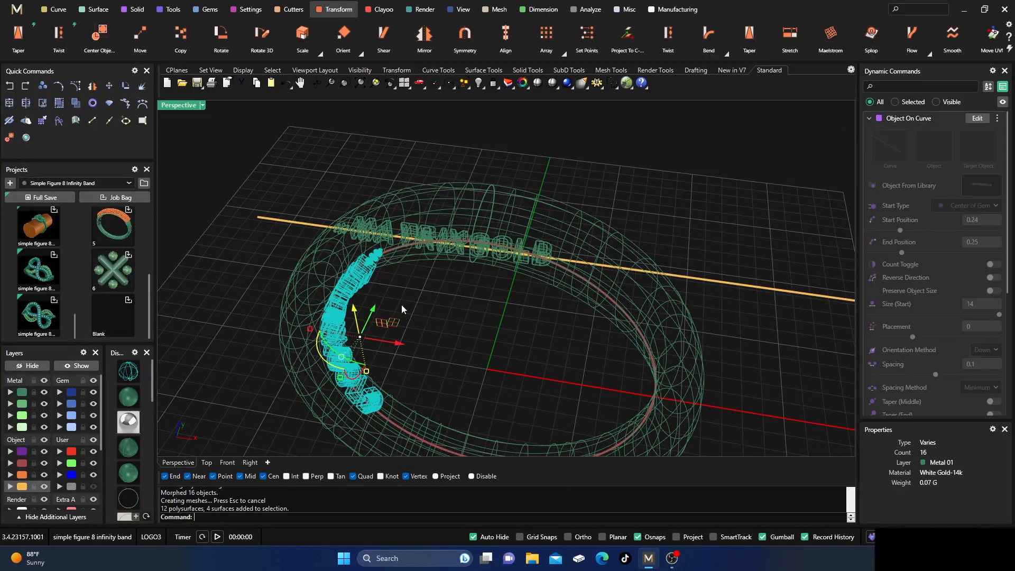
key(Delete)
right_drag(423, 305, 323, 297)
click(125, 401)
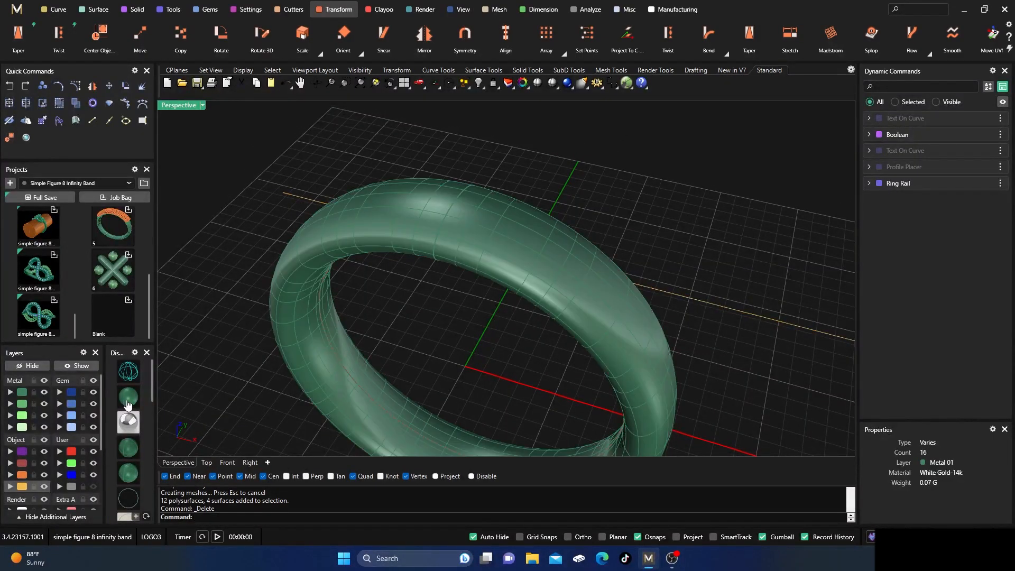
Step: Move the straight line and the logo placed on it to the hidden User 04 layer
scroll(414, 286, down, 4)
right_drag(414, 286, 335, 276)
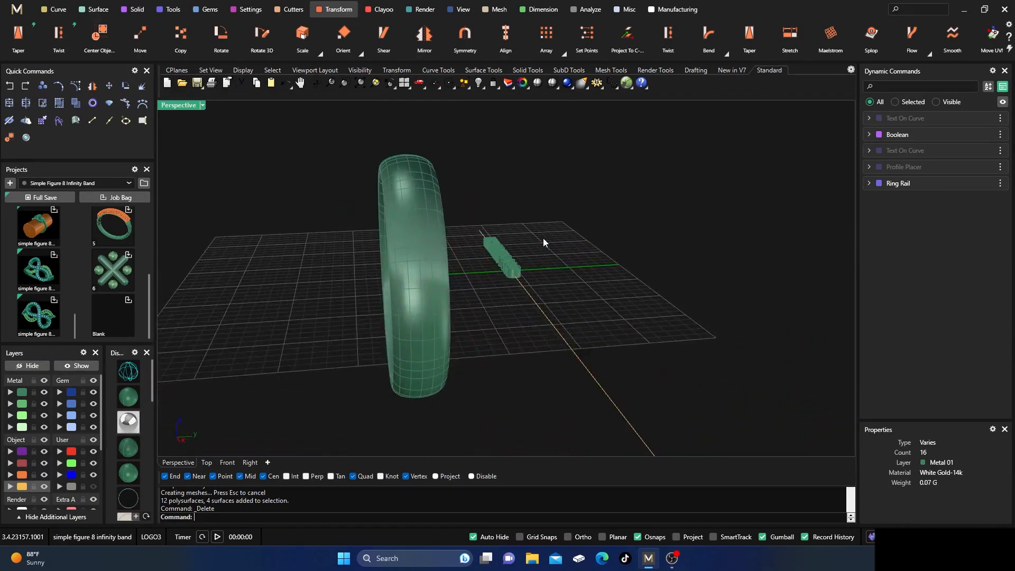
key(ctrl+a)
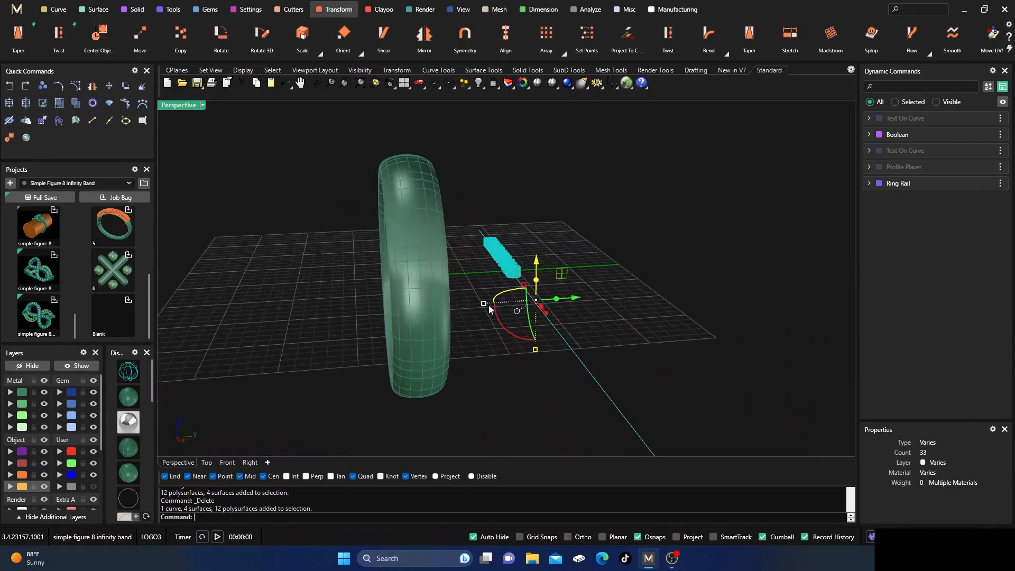
click(59, 486)
right_drag(284, 340, 396, 306)
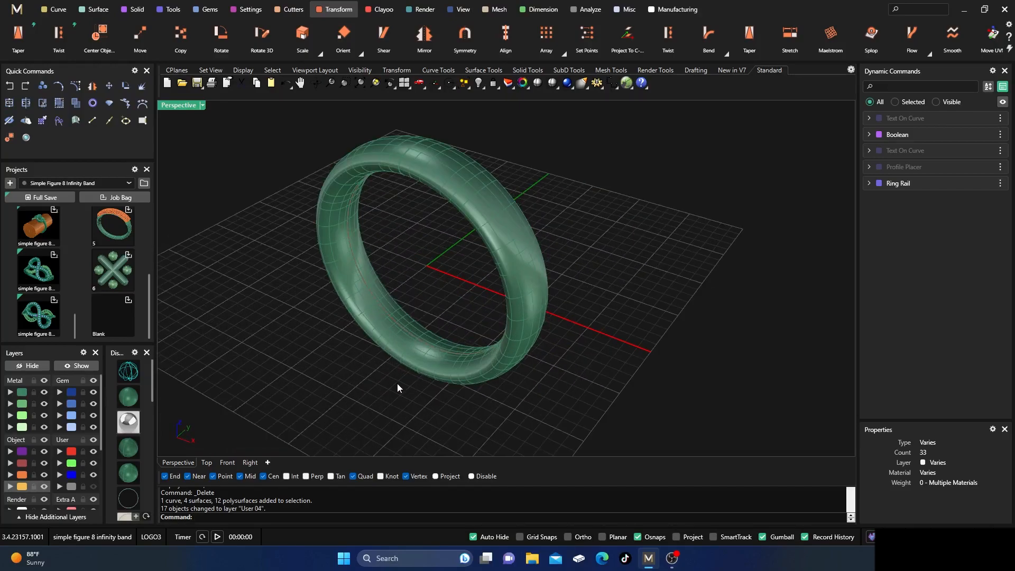
right_drag(379, 370, 338, 312)
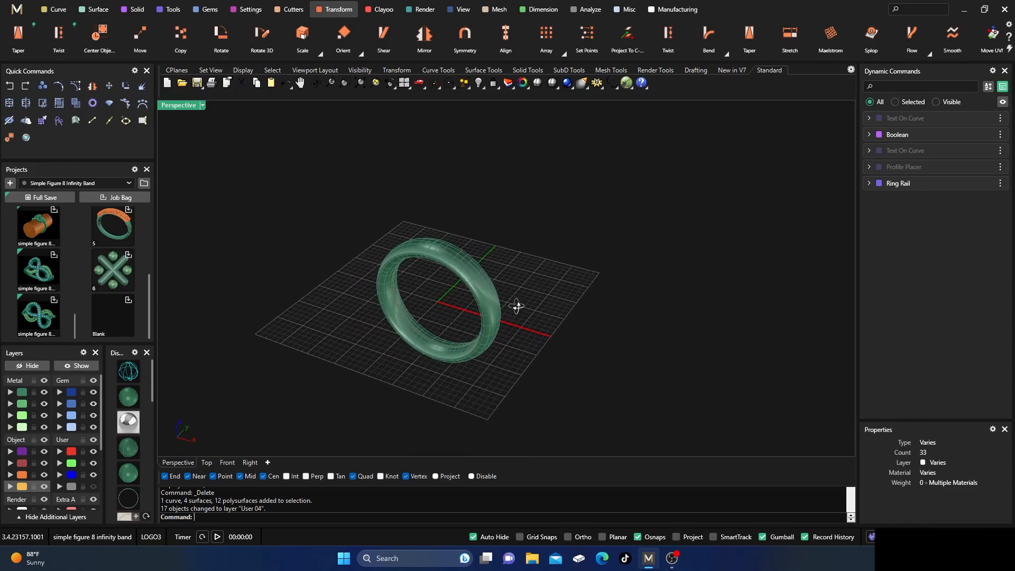
scroll(426, 349, up, 3)
scroll(425, 350, up, 3)
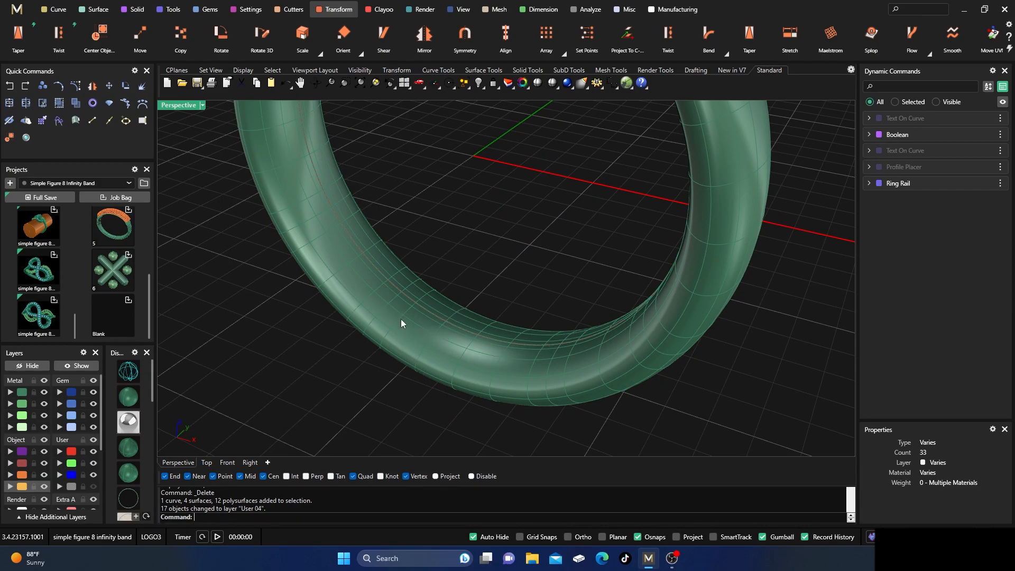
scroll(402, 352, down, 5)
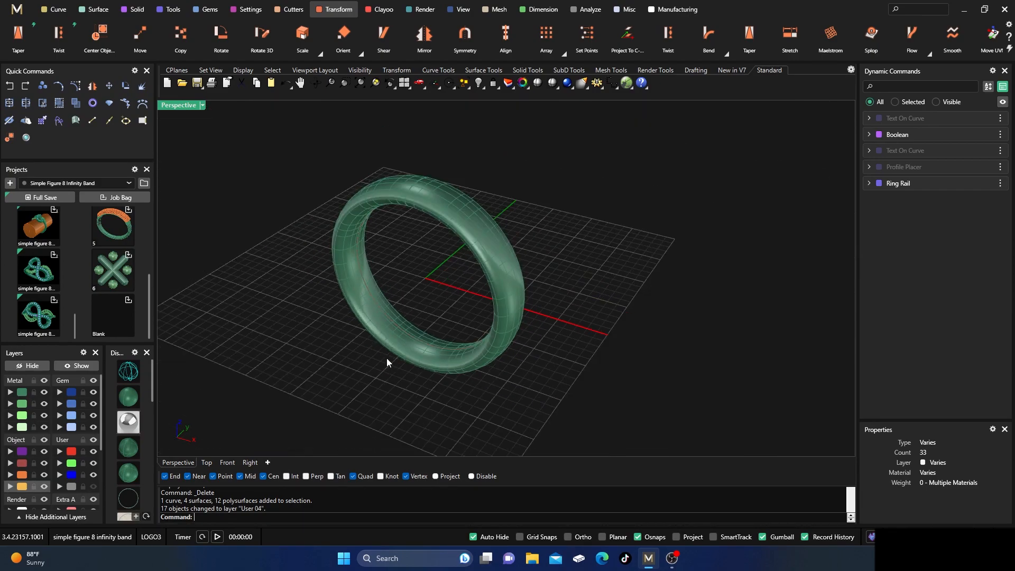
right_drag(385, 357, 389, 358)
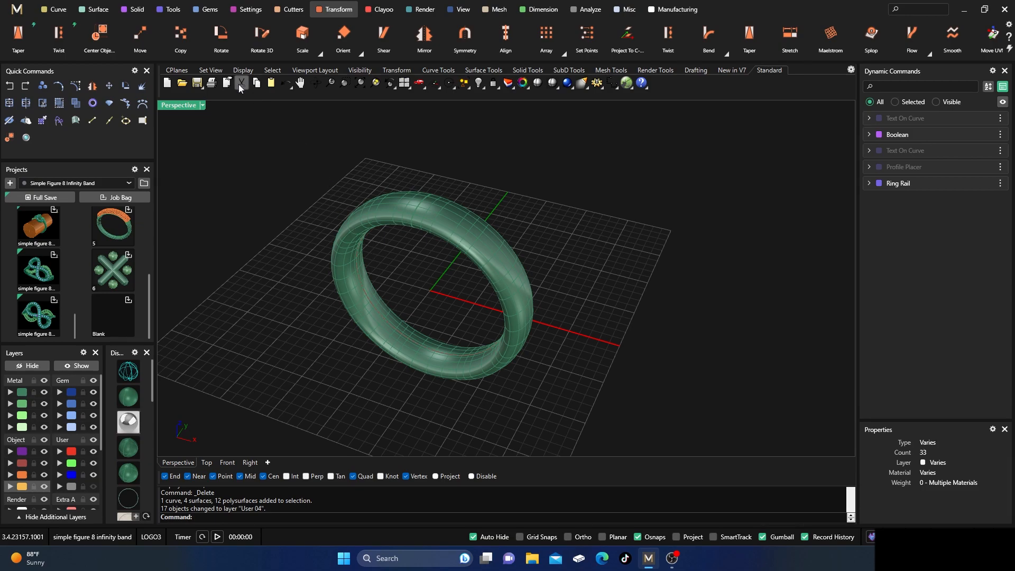
click(172, 9)
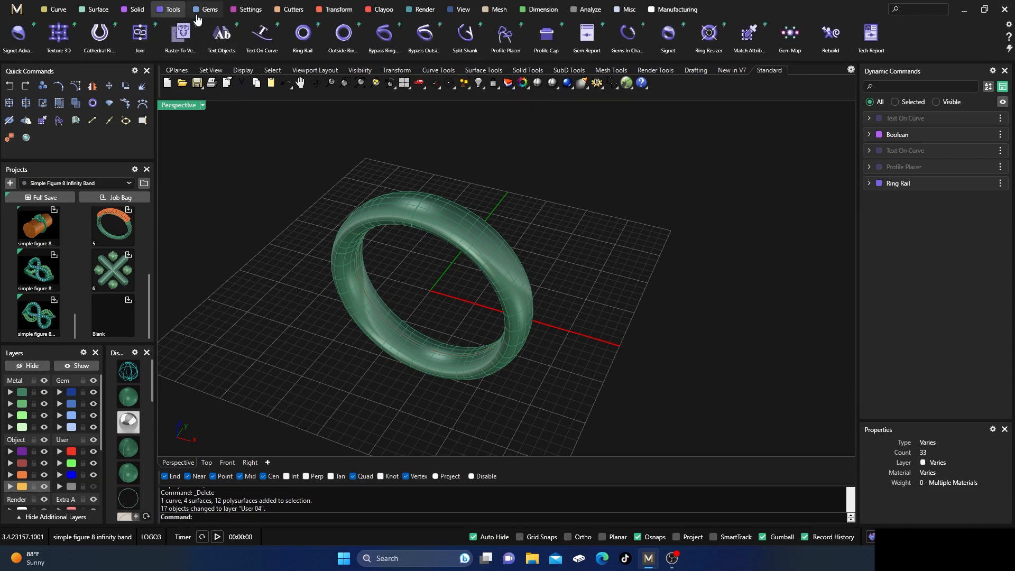
click(135, 9)
scroll(160, 45, up, 4)
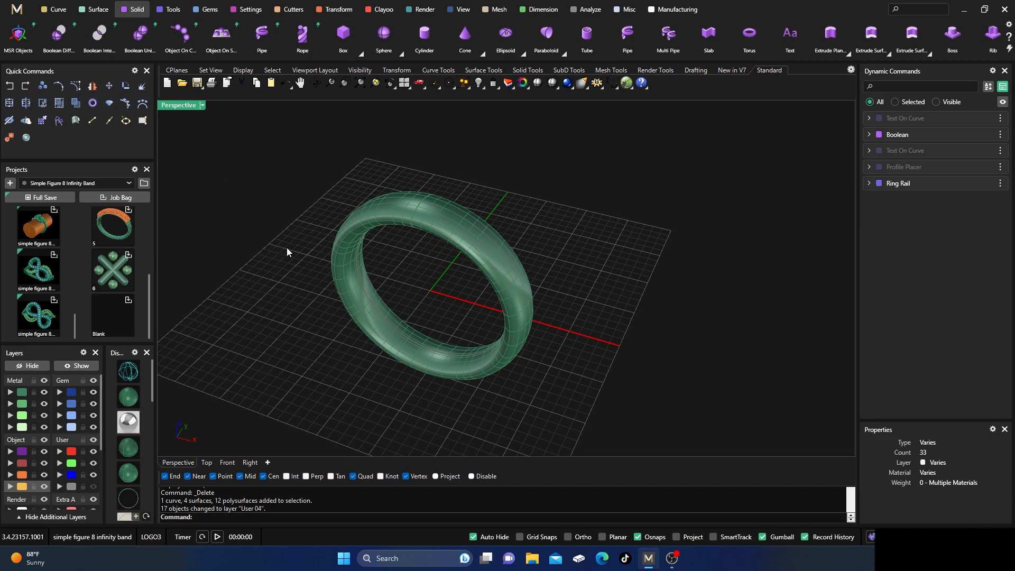
scroll(331, 266, up, 4)
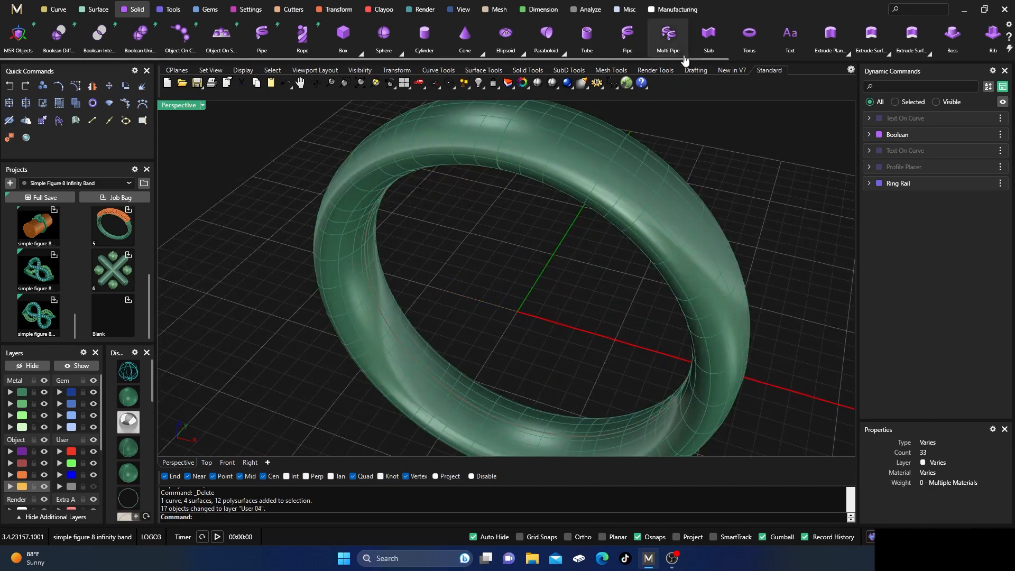
click(334, 9)
scroll(750, 42, down, 5)
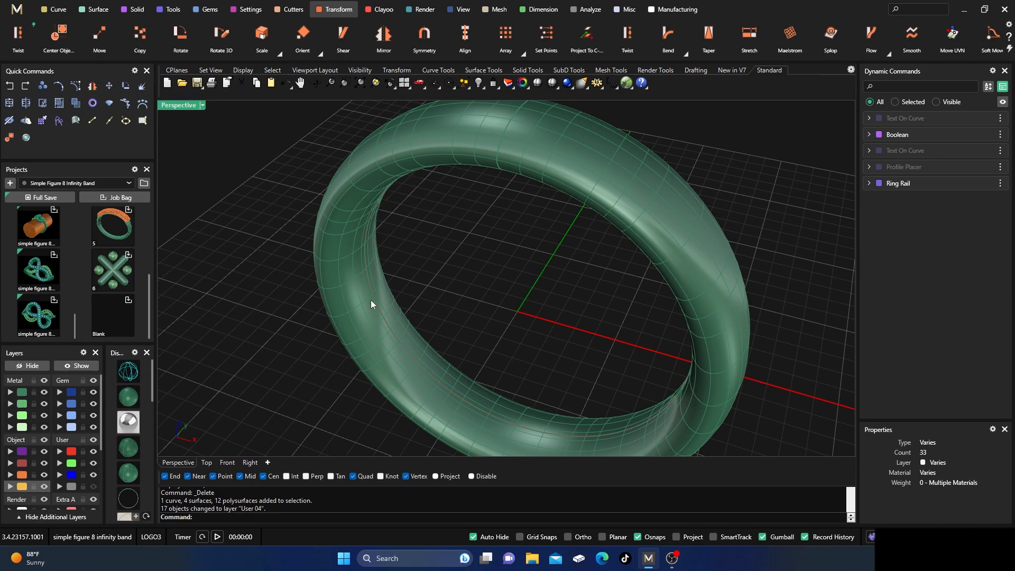
right_drag(275, 367, 276, 347)
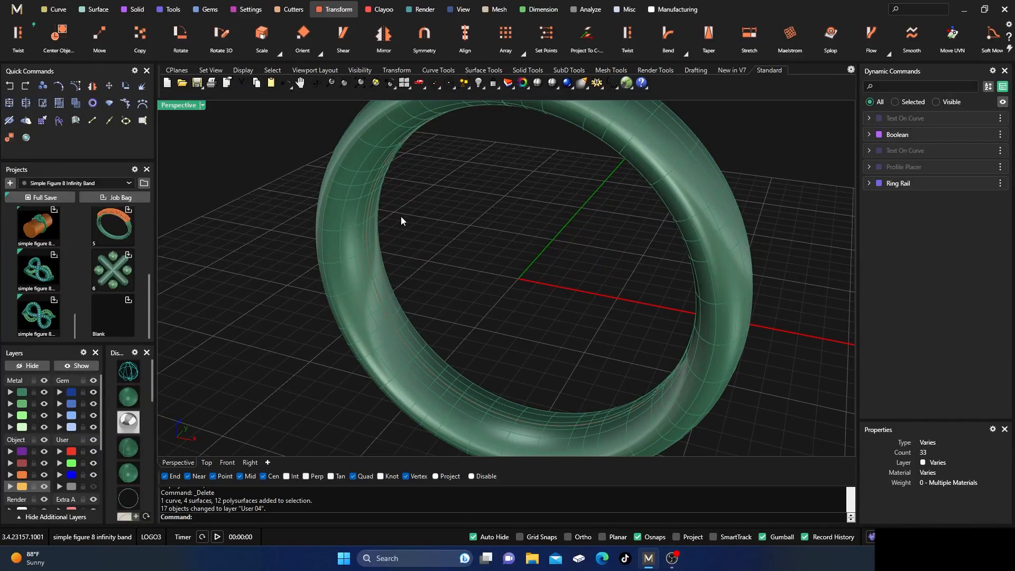
scroll(301, 308, down, 2)
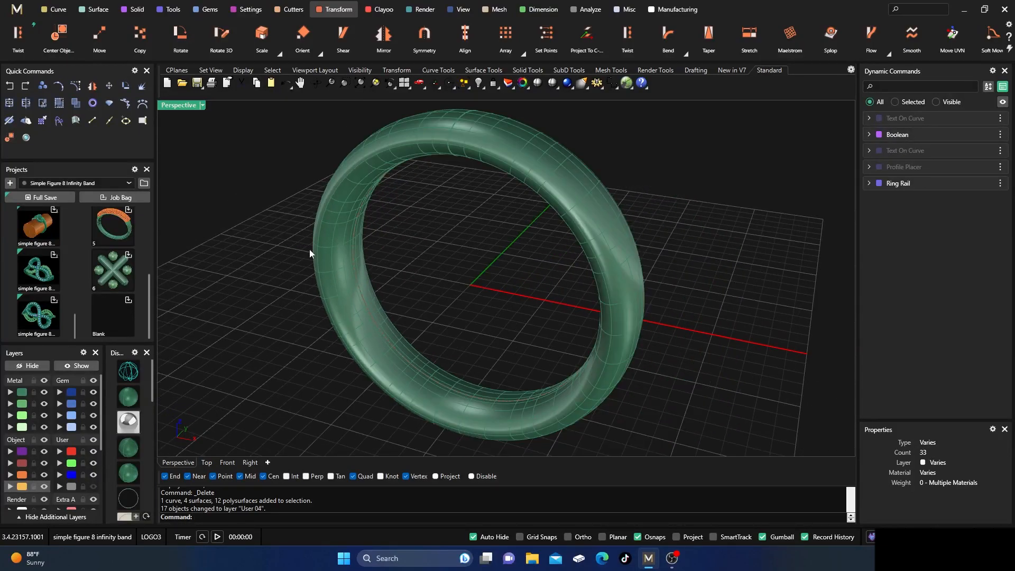
right_drag(489, 265, 413, 250)
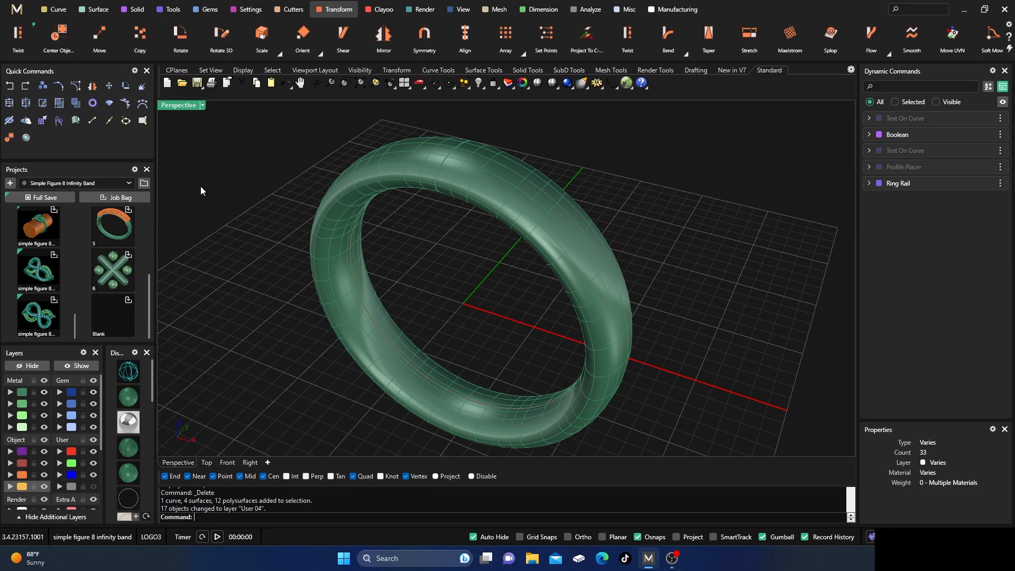
Step: Extract an isocurve running around the band's inner surface near one edge, at U 0.54, V 0.18 and angle 90
click(56, 9)
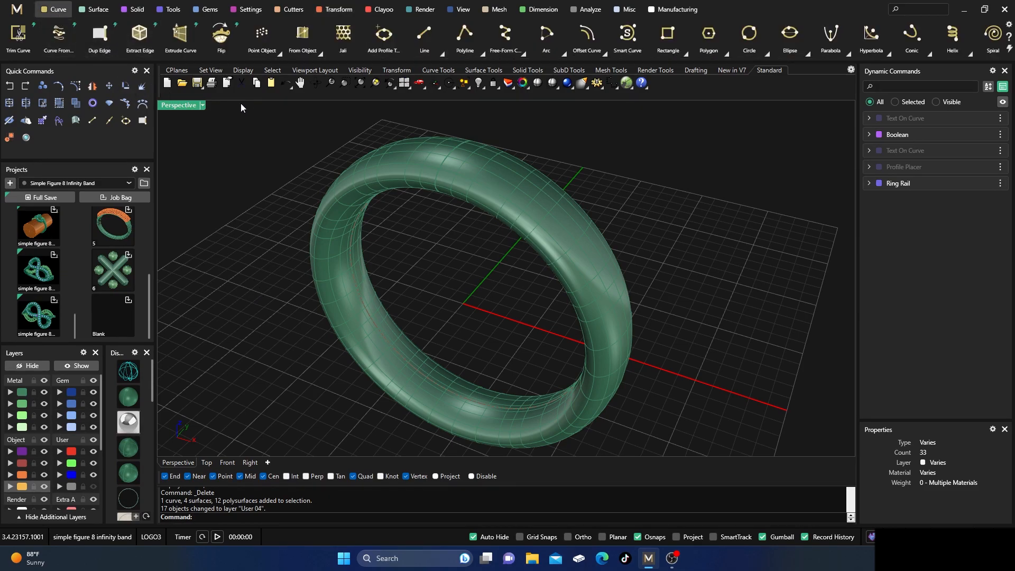
scroll(198, 53, up, 3)
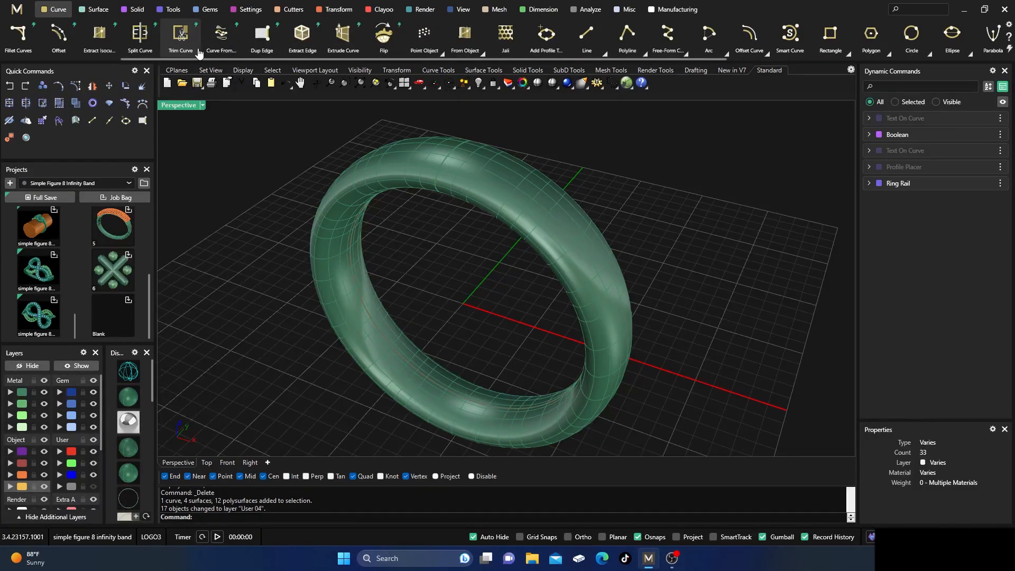
click(100, 35)
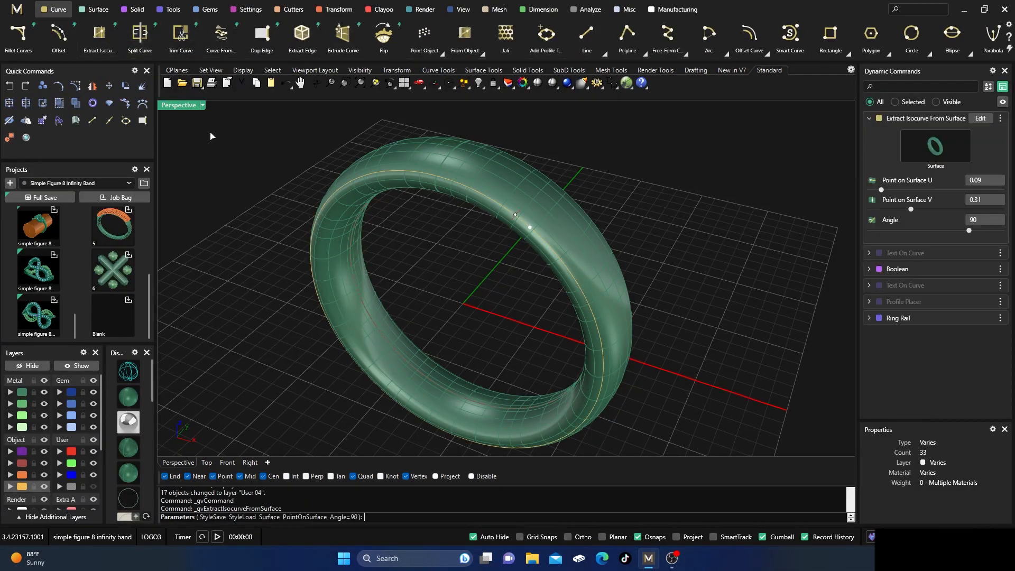
drag(531, 233, 429, 405)
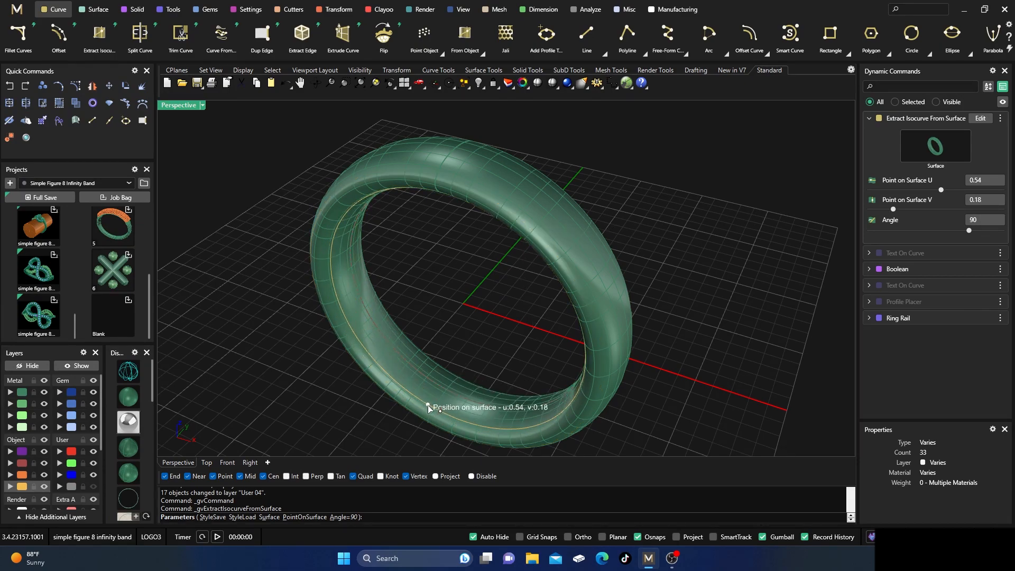
key(Return)
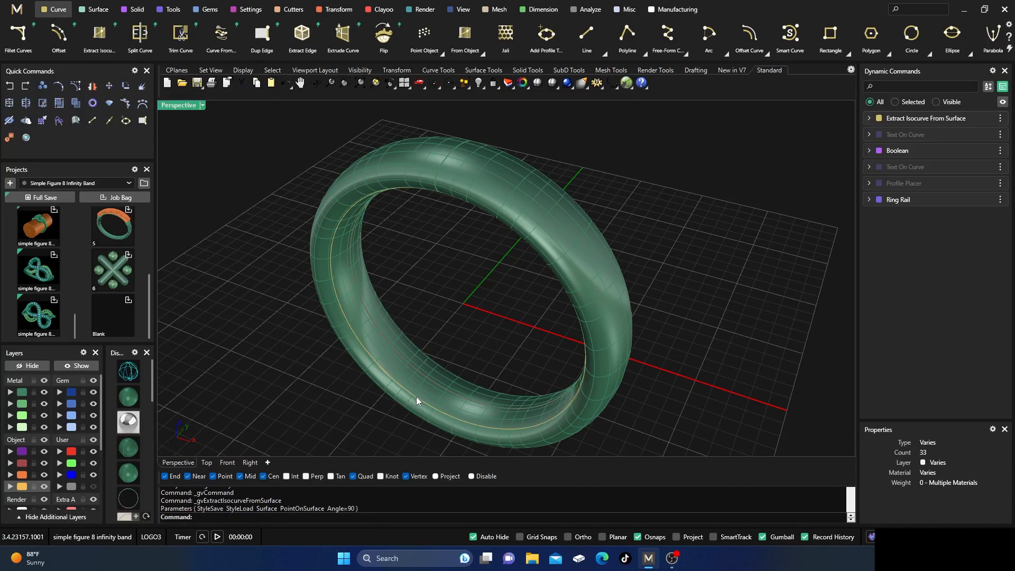
Step: Mirror the extracted isocurve to the opposite side of the band's inner surface, using only the X mirror
click(417, 397)
click(441, 431)
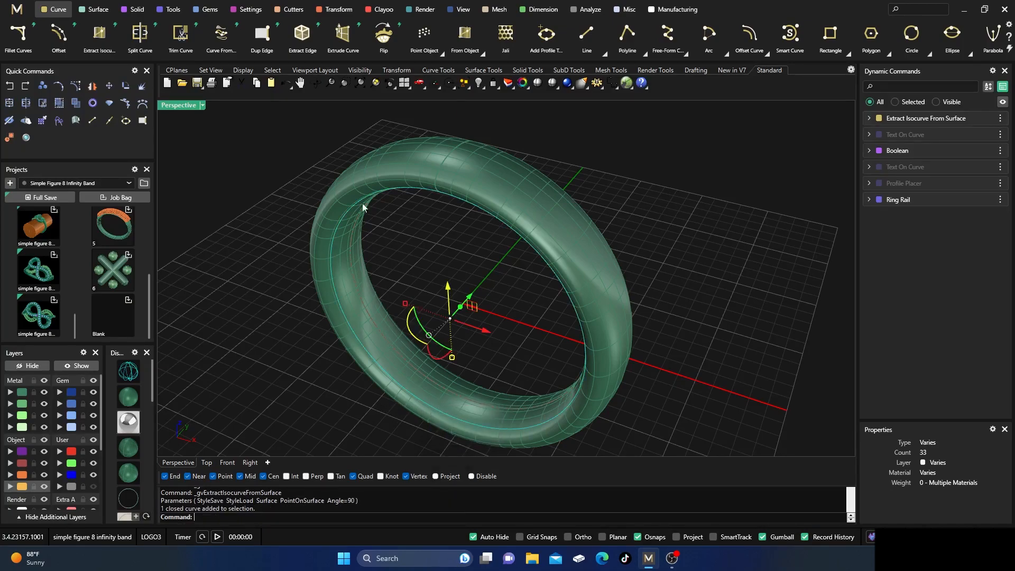
click(333, 9)
scroll(146, 38, up, 3)
click(178, 39)
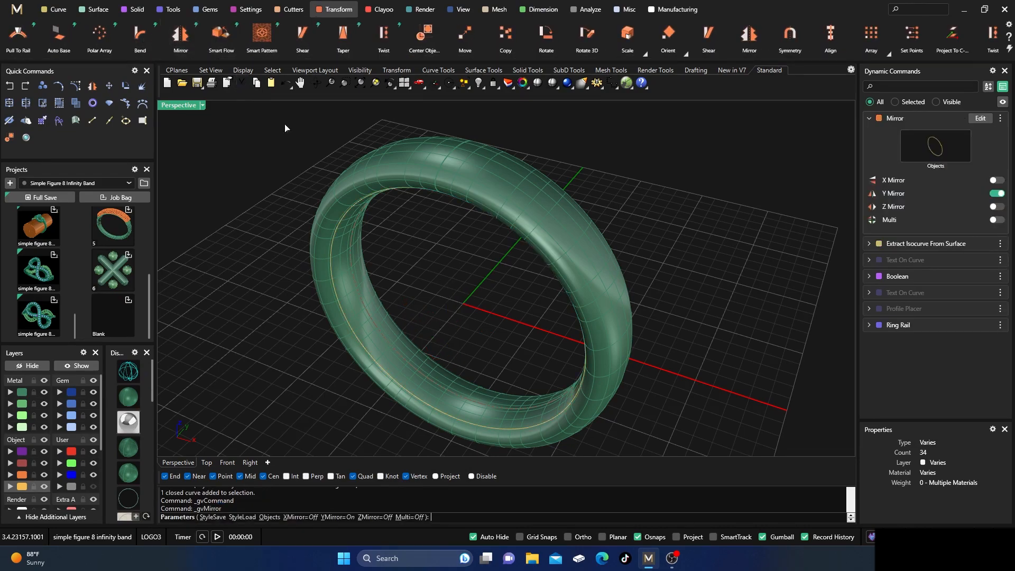
click(996, 180)
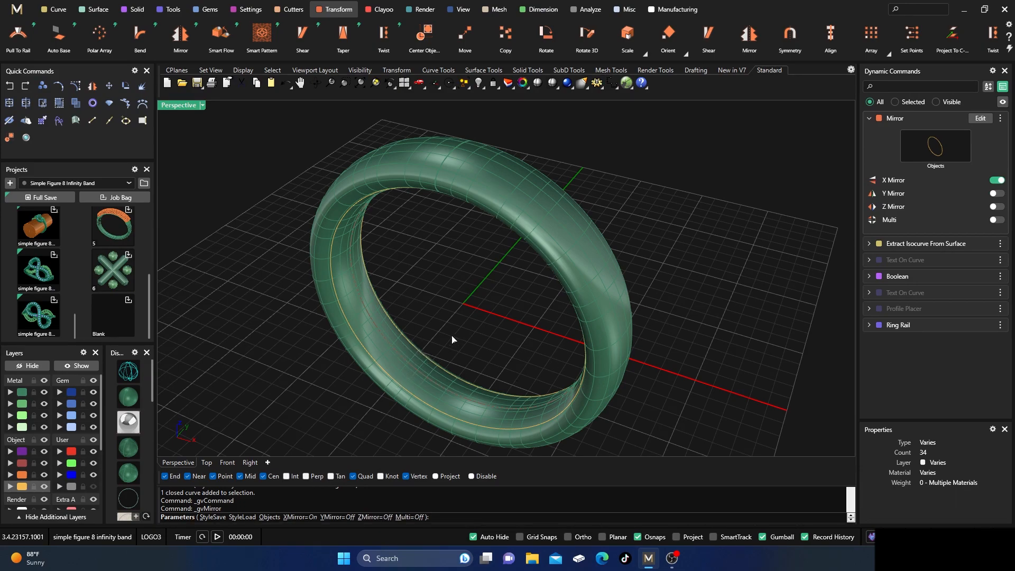
key(Return)
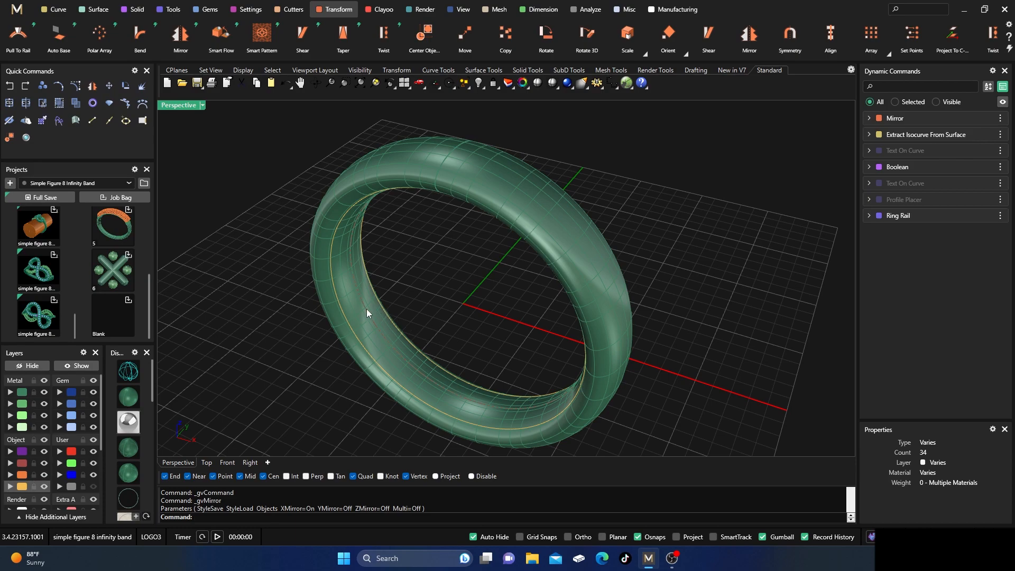
click(367, 330)
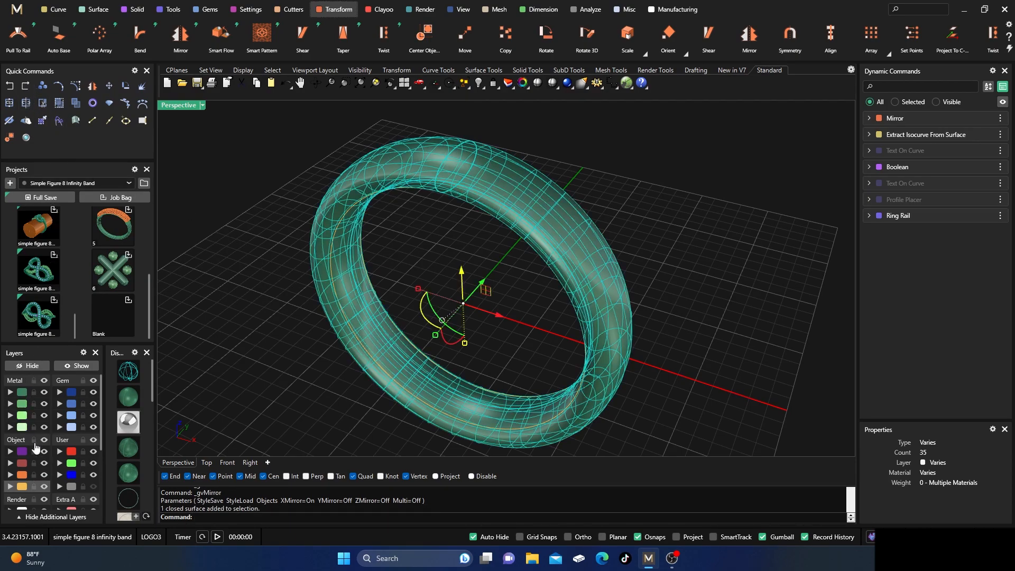
click(22, 488)
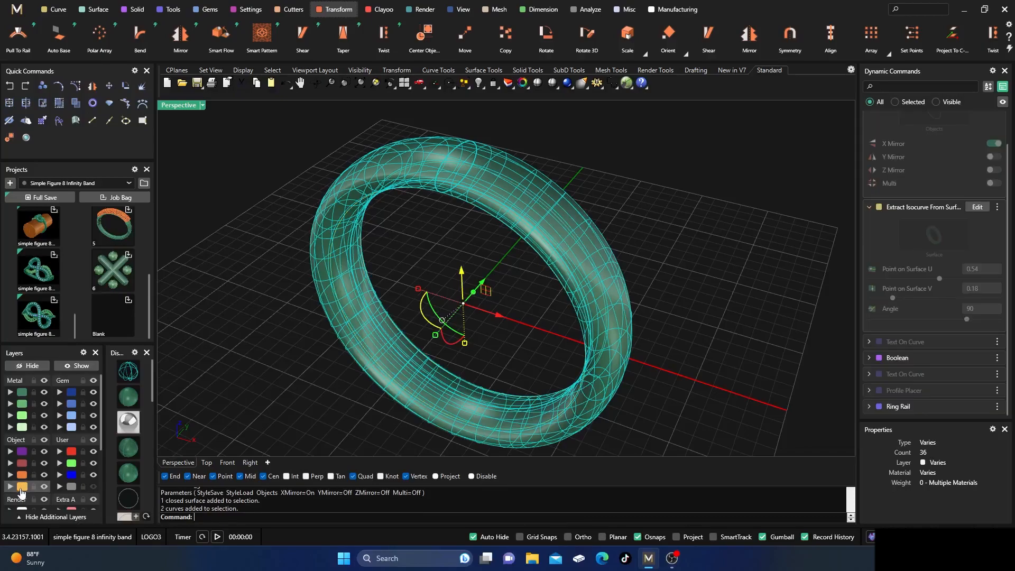
right_click(309, 392)
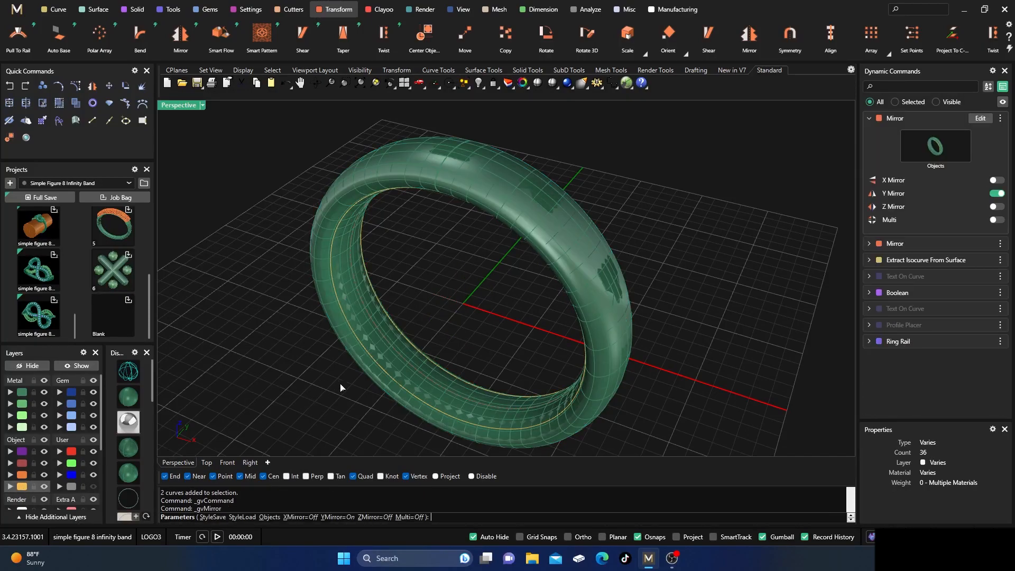
right_click(560, 265)
click(587, 265)
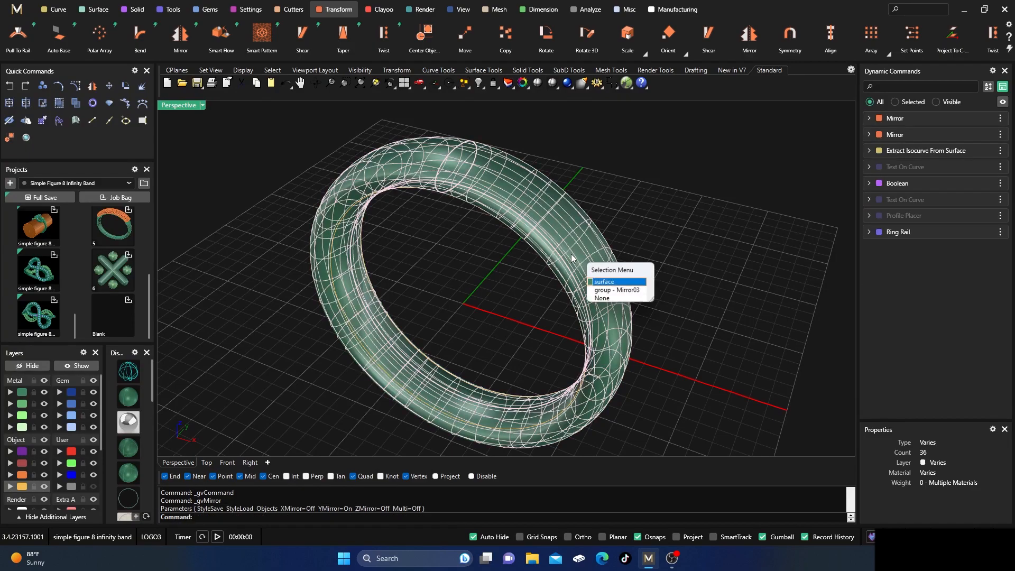
click(602, 290)
click(420, 242)
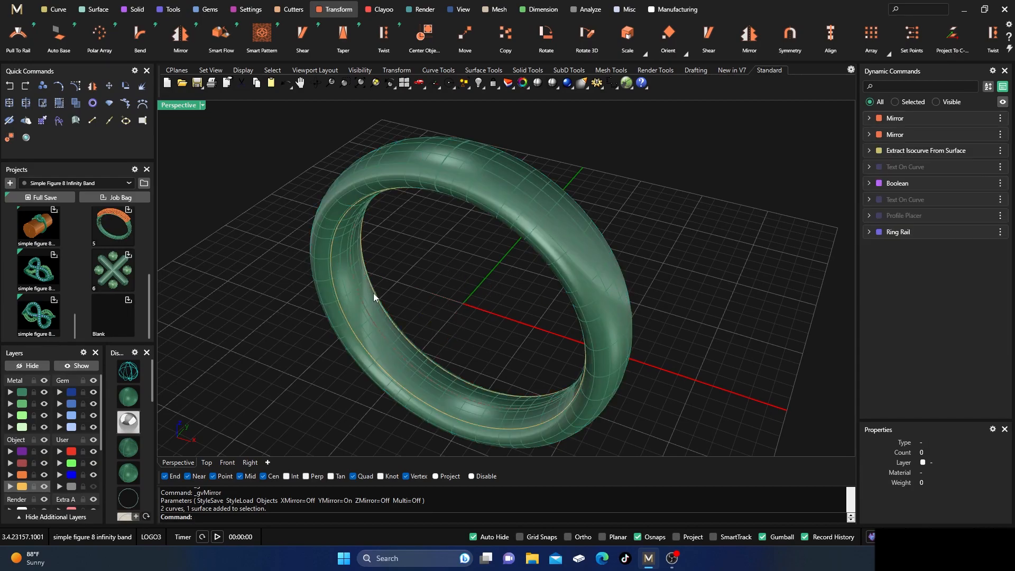
click(370, 331)
click(409, 364)
key(Delete)
click(366, 334)
click(395, 245)
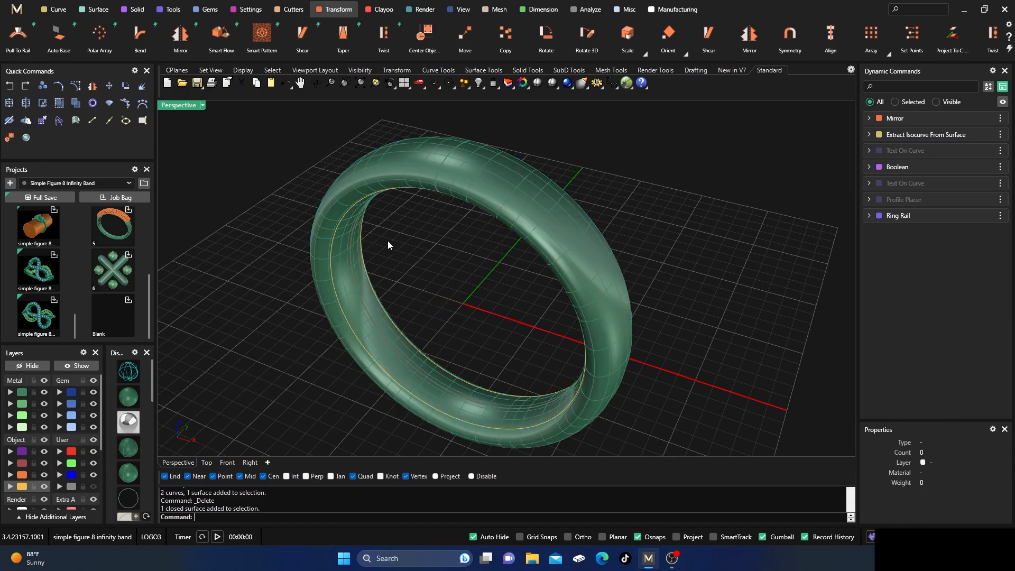
click(339, 245)
click(393, 237)
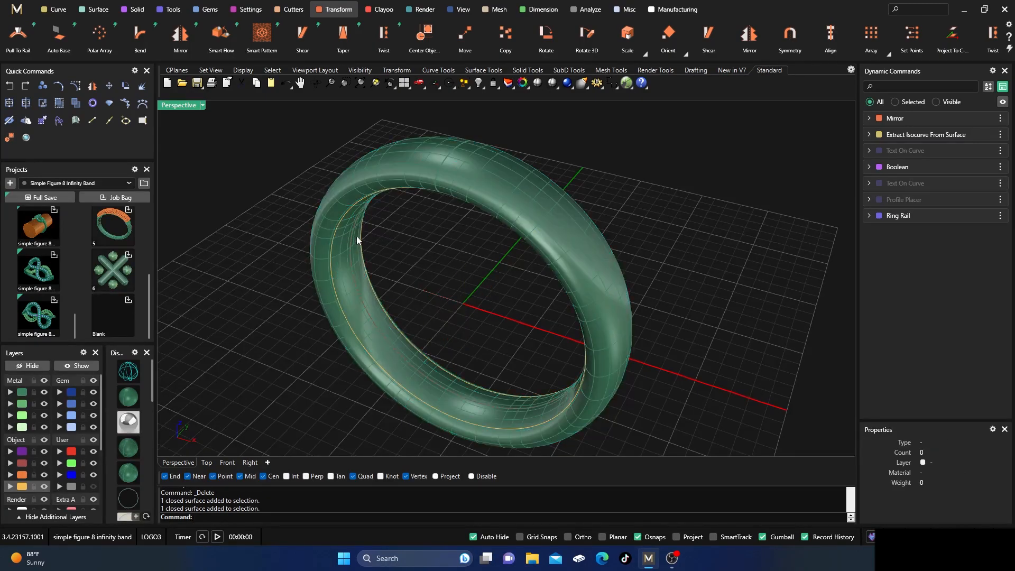
Step: Split the band surface with the two curves running around its inside and check the separated pieces
scroll(360, 238, up, 2)
click(337, 253)
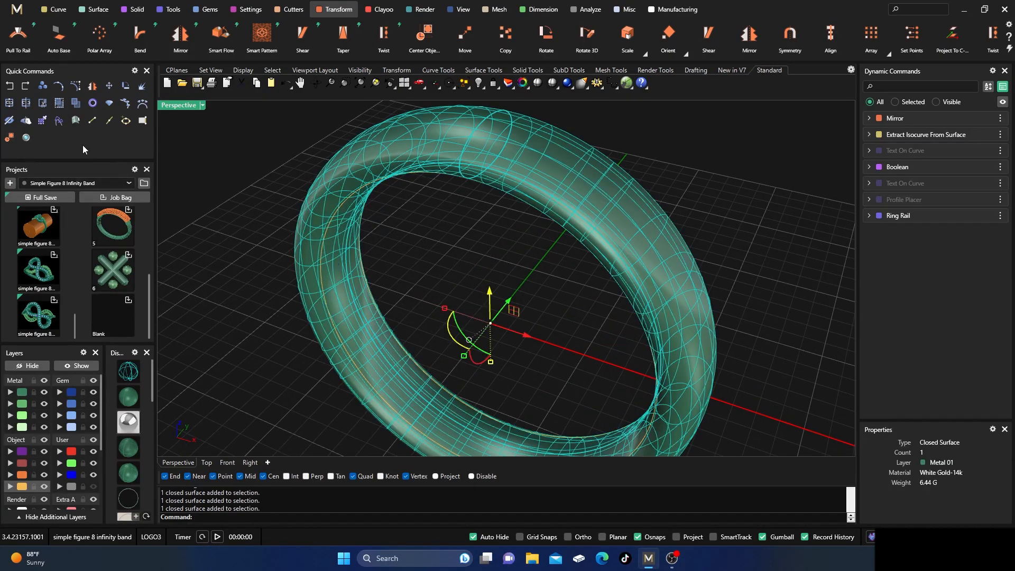
click(26, 105)
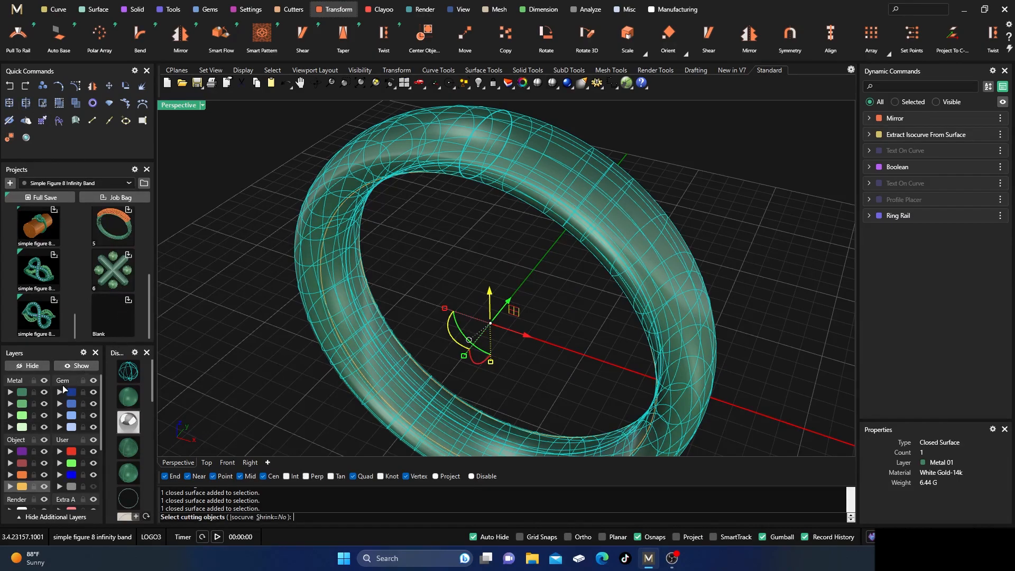
right_click(21, 487)
right_click(297, 393)
click(370, 356)
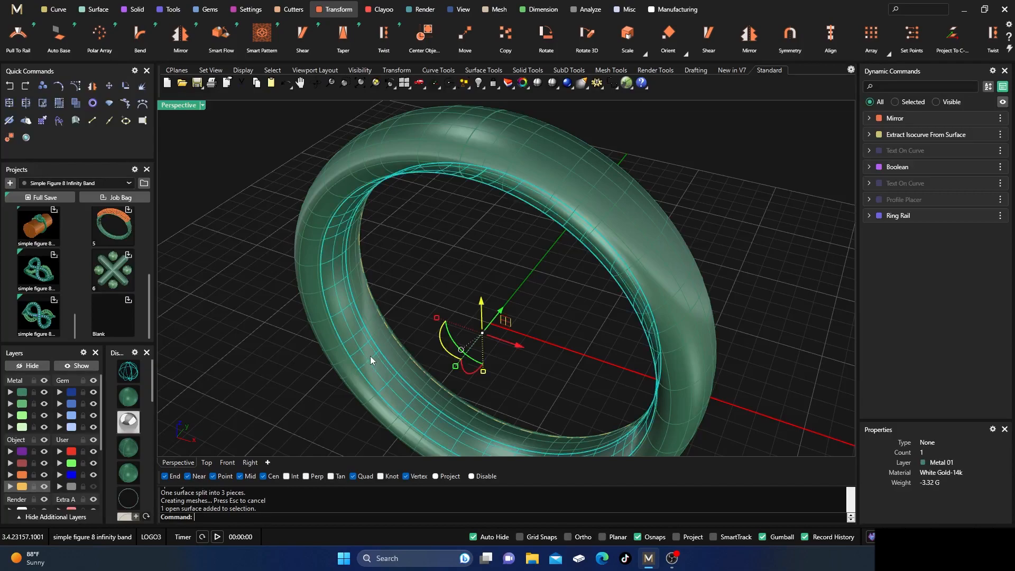
click(376, 331)
click(348, 338)
click(404, 282)
Step: Examine the object description of the split inner band surface with the What command
scroll(331, 304, down, 3)
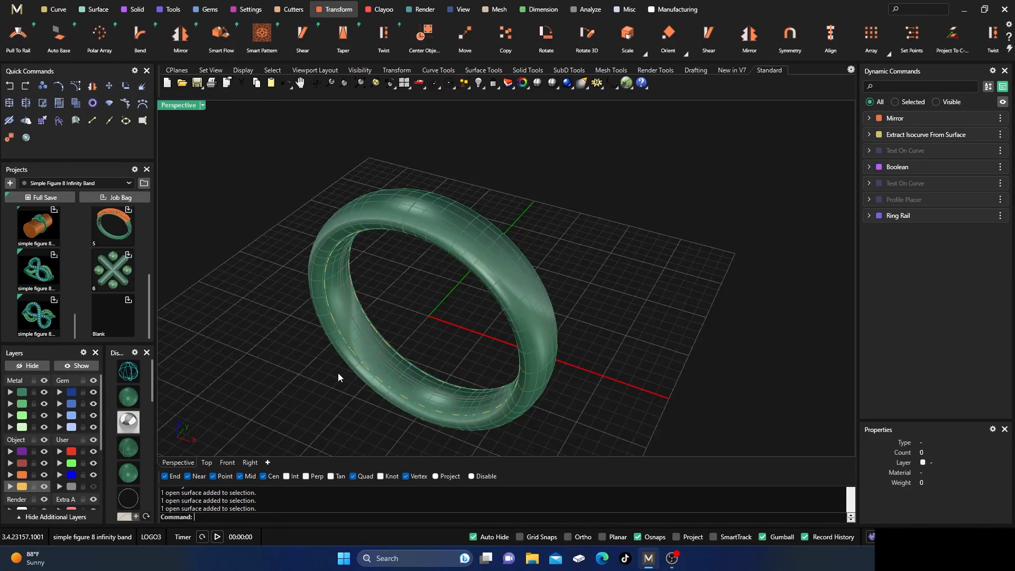
scroll(349, 367, up, 3)
click(376, 344)
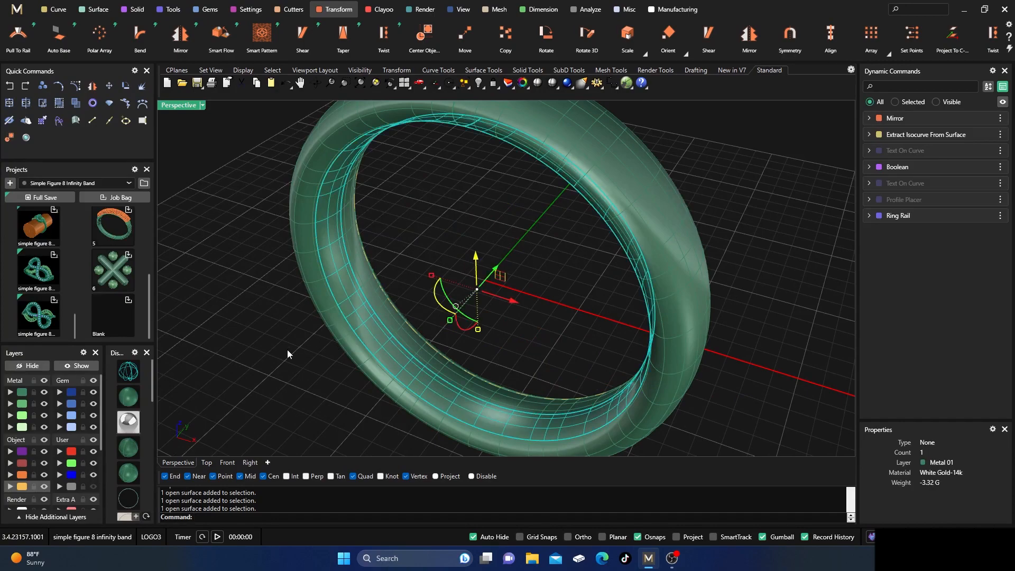
text(WaHT)
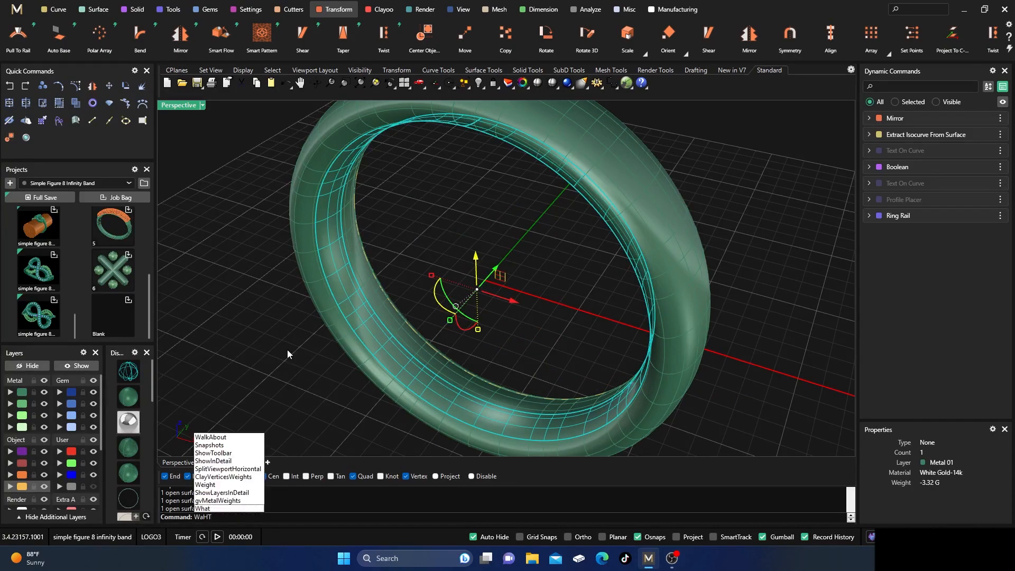
key(Return)
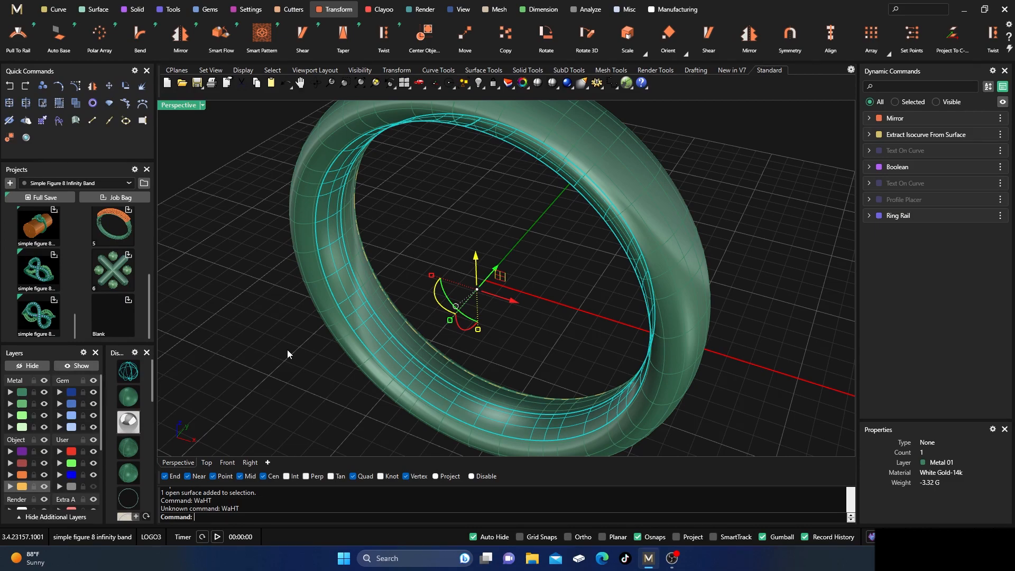
key(Tab)
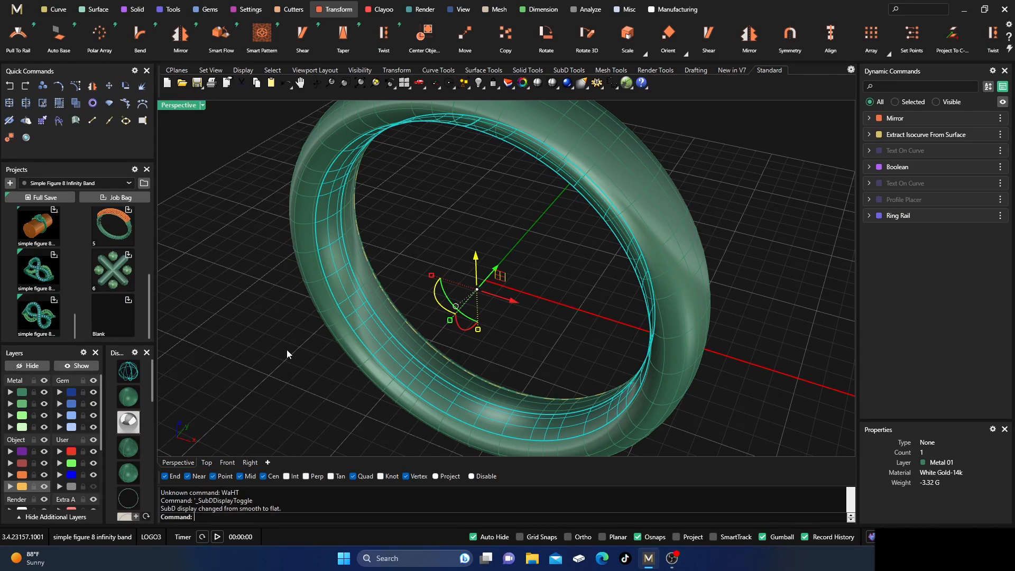
text(What)
key(Return)
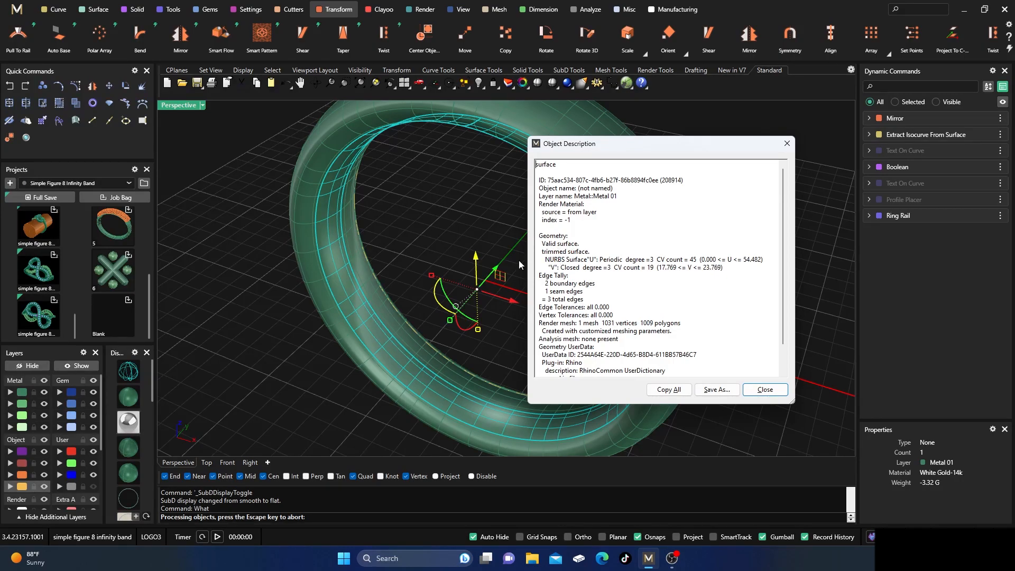
click(763, 390)
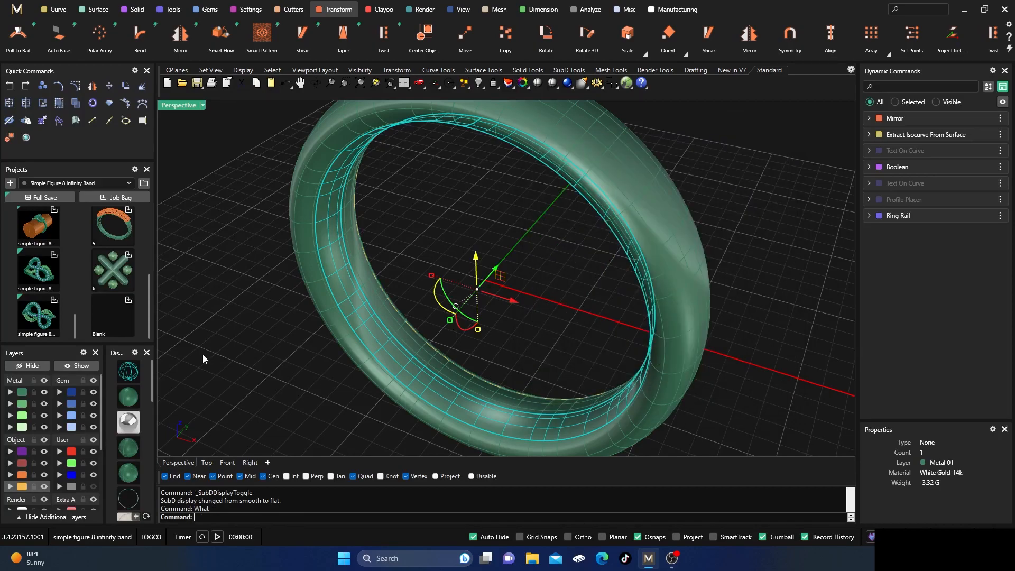
Step: Shrink the two trimmed surface strips on the inside of the band with Shrink Trimmed Surface
click(258, 363)
right_drag(282, 350, 338, 396)
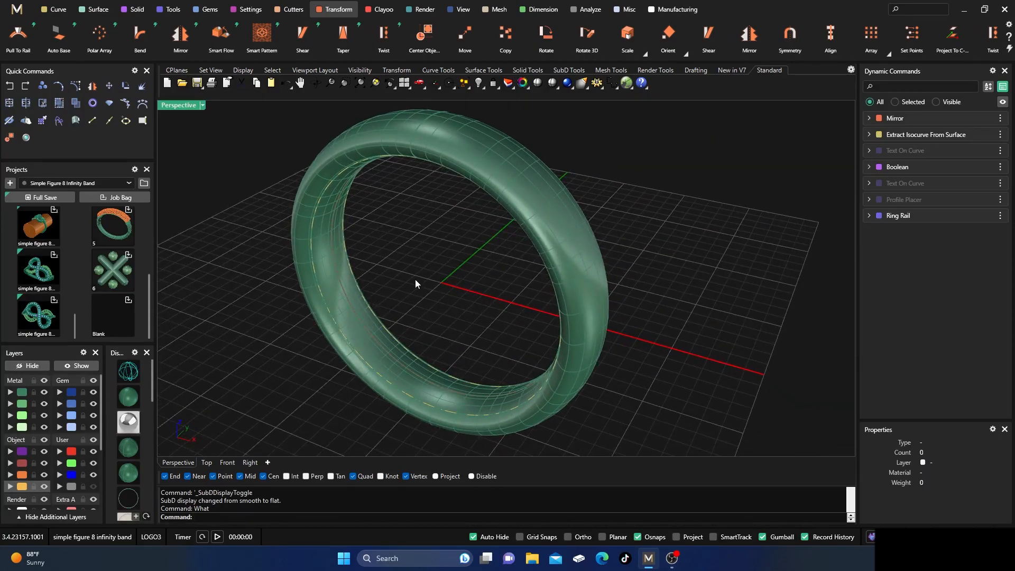
right_drag(414, 283, 418, 285)
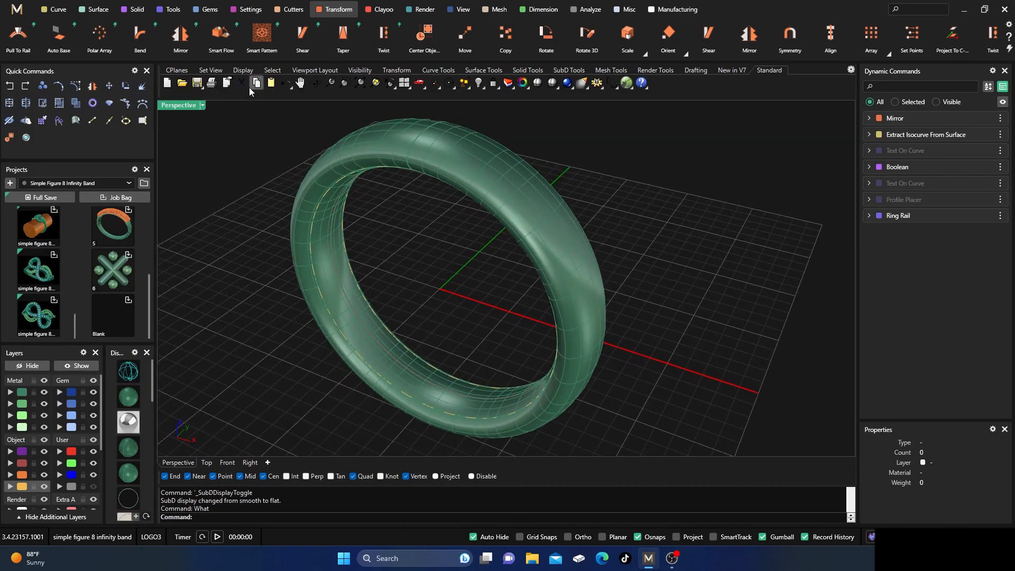
click(95, 9)
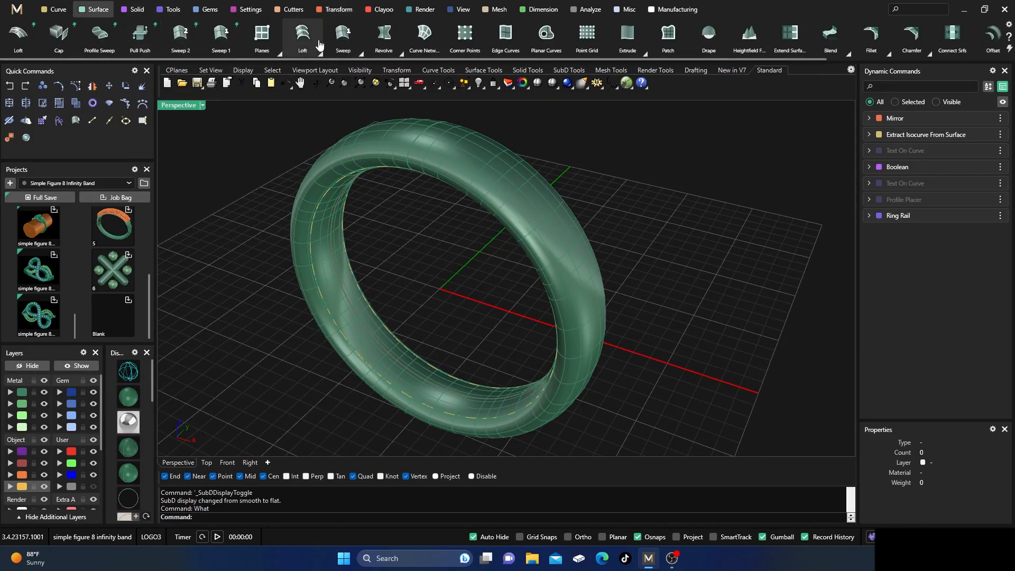
scroll(761, 40, down, 3)
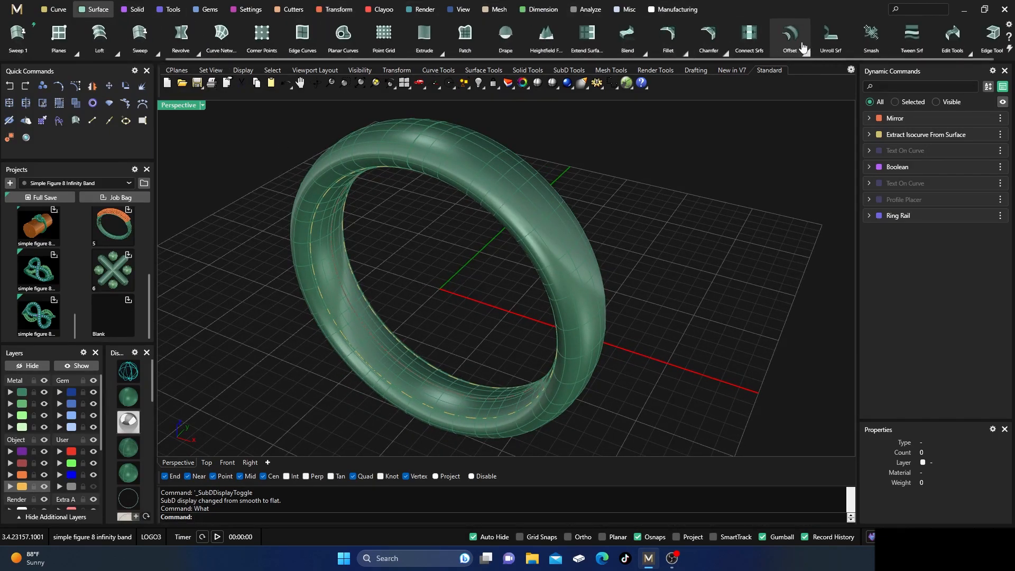
click(956, 51)
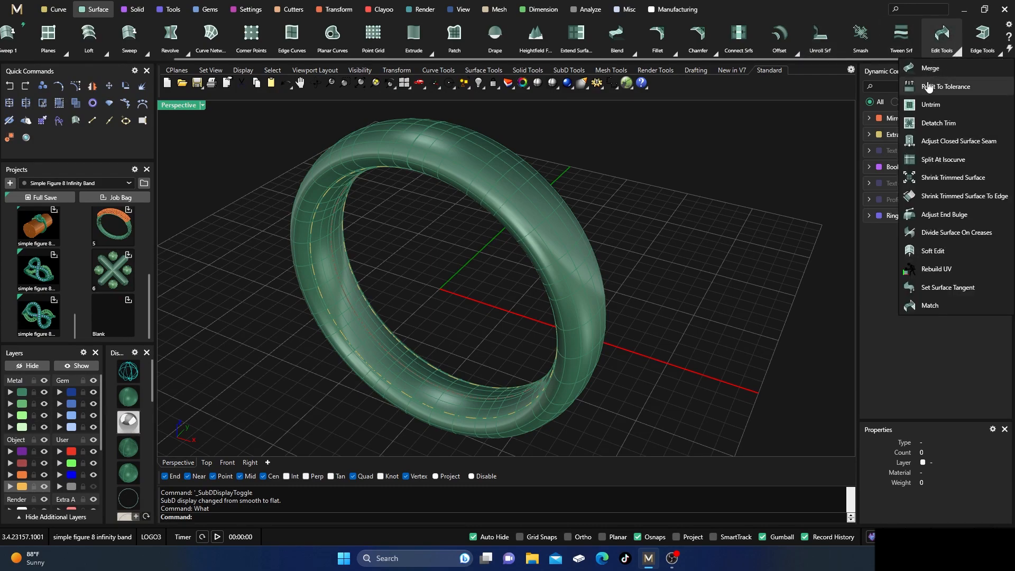
click(945, 182)
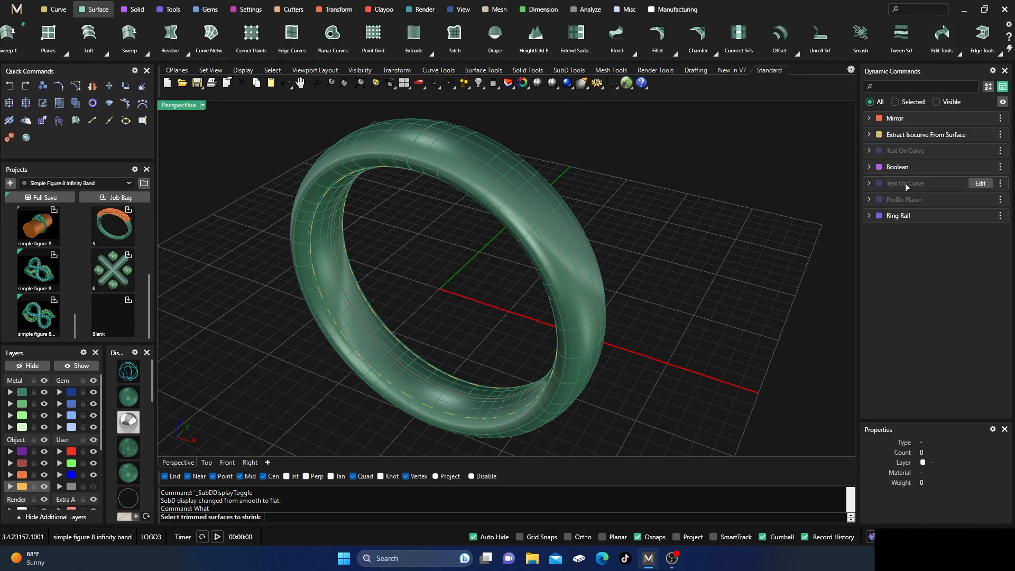
click(348, 316)
key(Return)
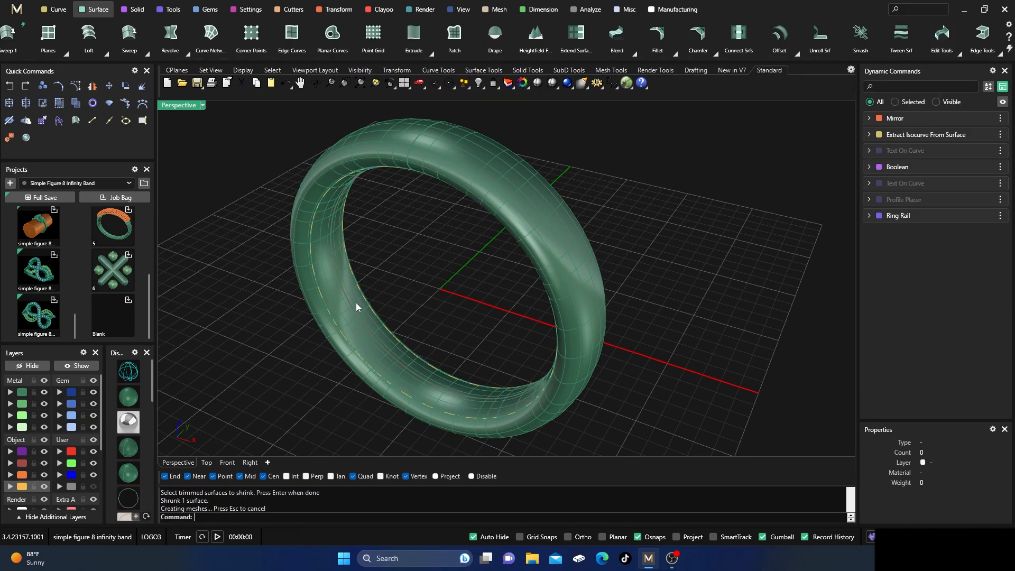
click(360, 311)
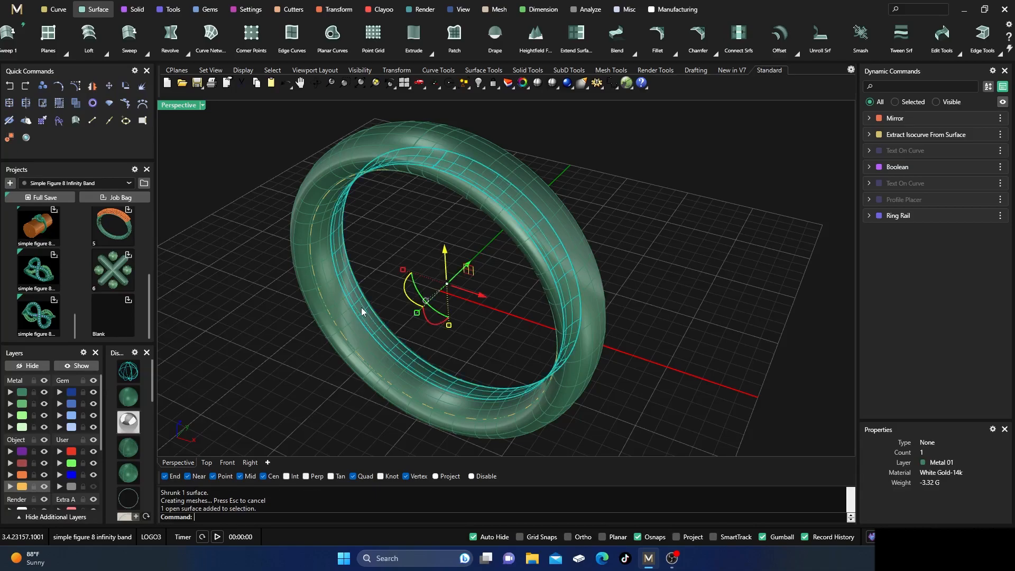
click(371, 258)
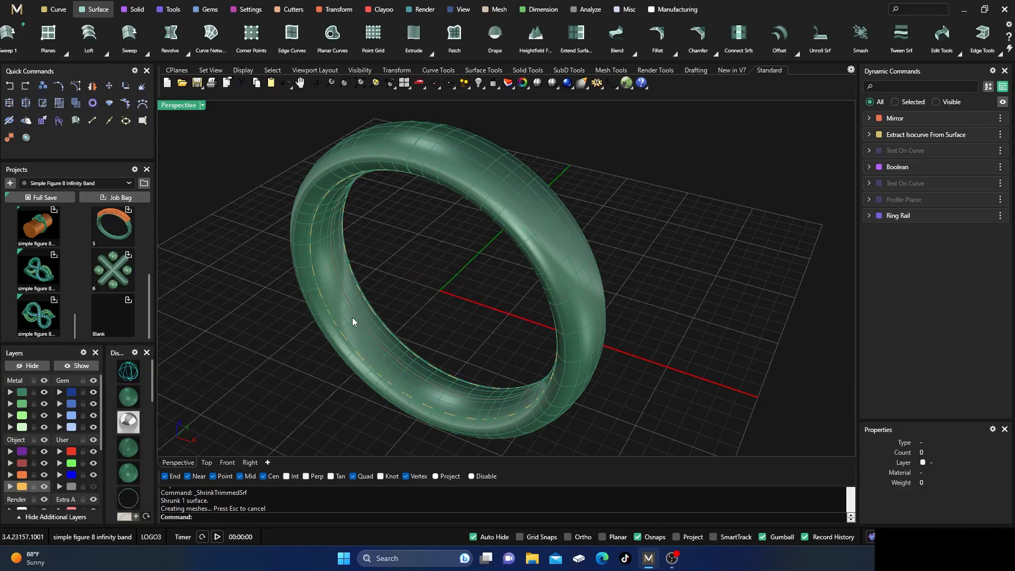
Step: Examine the object description of one shrunken inner strip with the What command
click(376, 323)
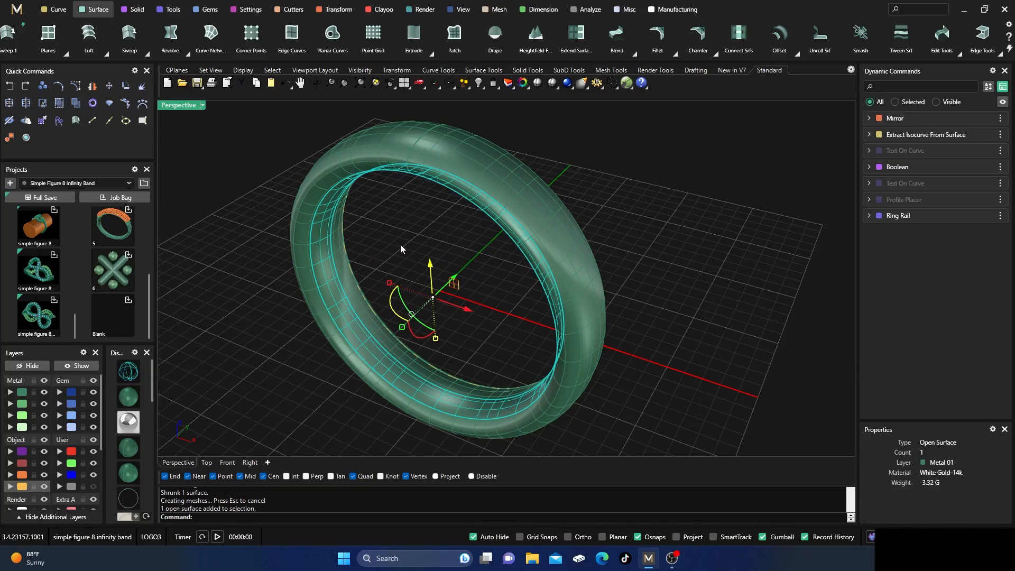
text(What)
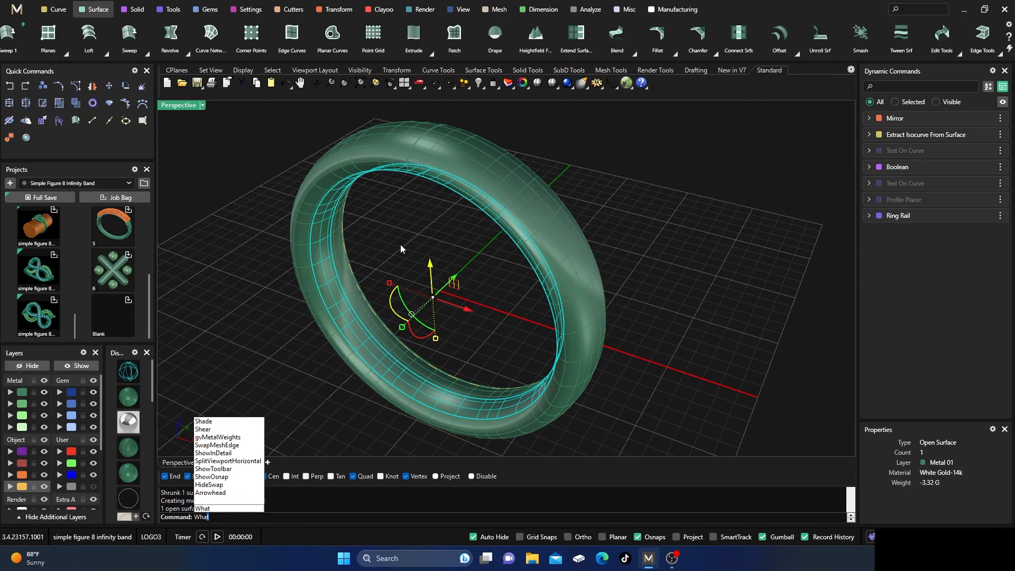
text(t)
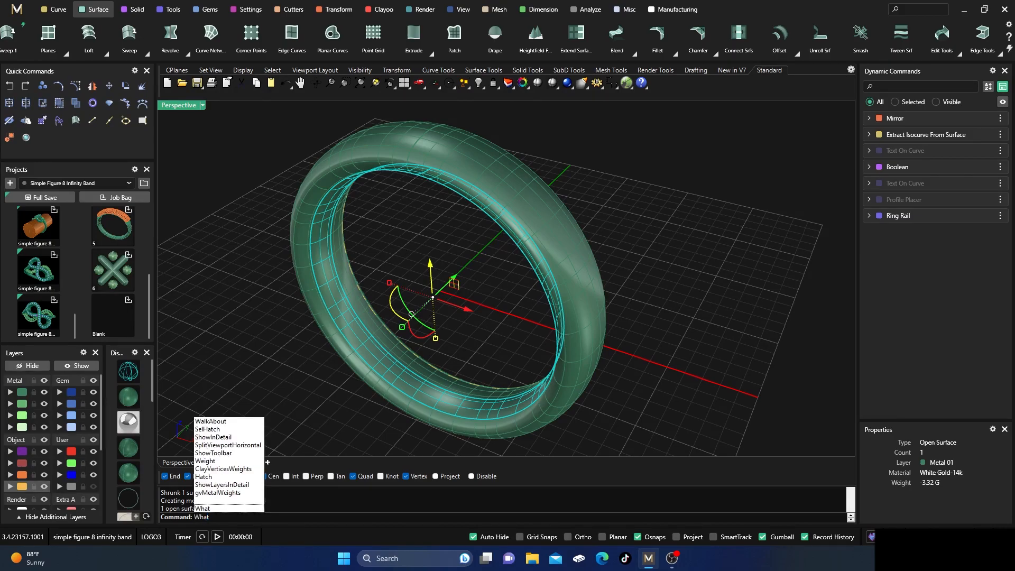
key(Return)
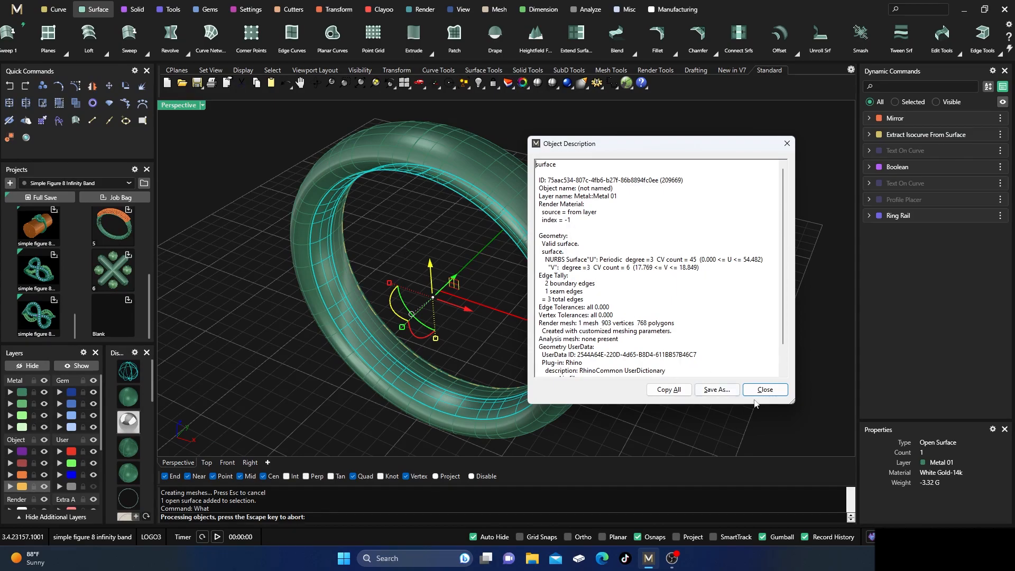
click(764, 390)
click(401, 218)
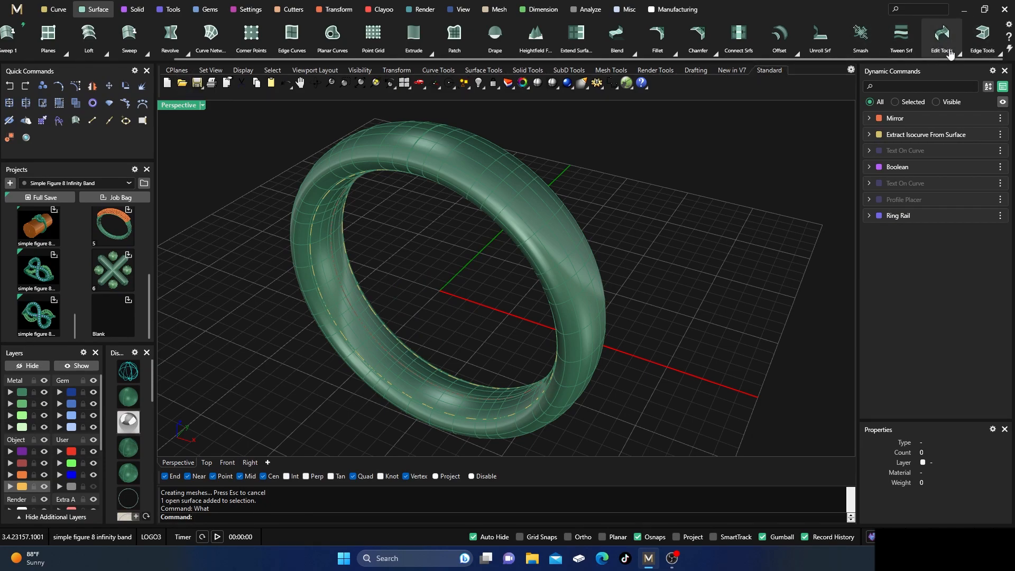
Step: Merge the two adjacent inner band strips into a single surface with Smooth=Yes, tolerance 0.001 and roundness 1
click(950, 55)
click(916, 78)
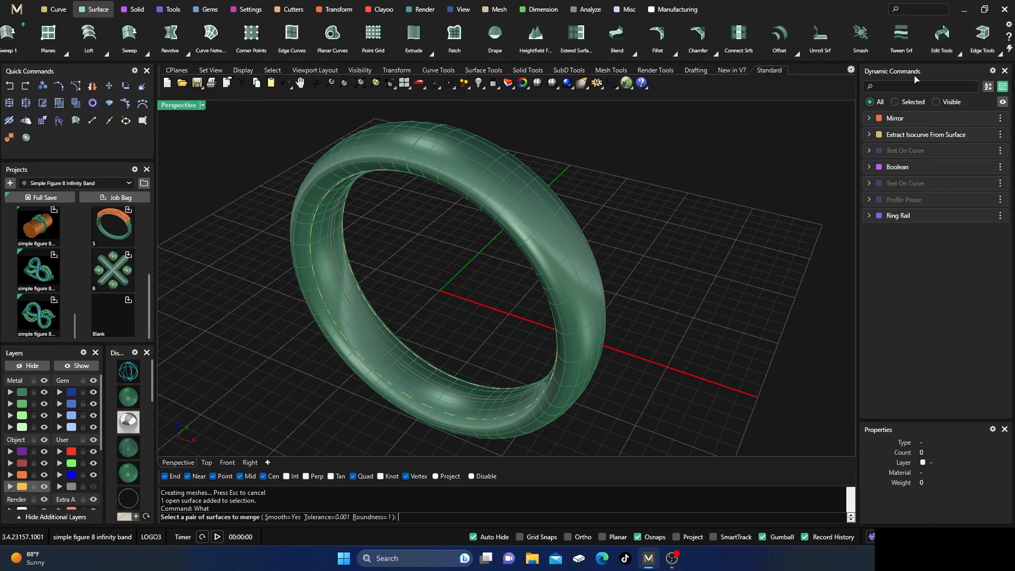
click(353, 325)
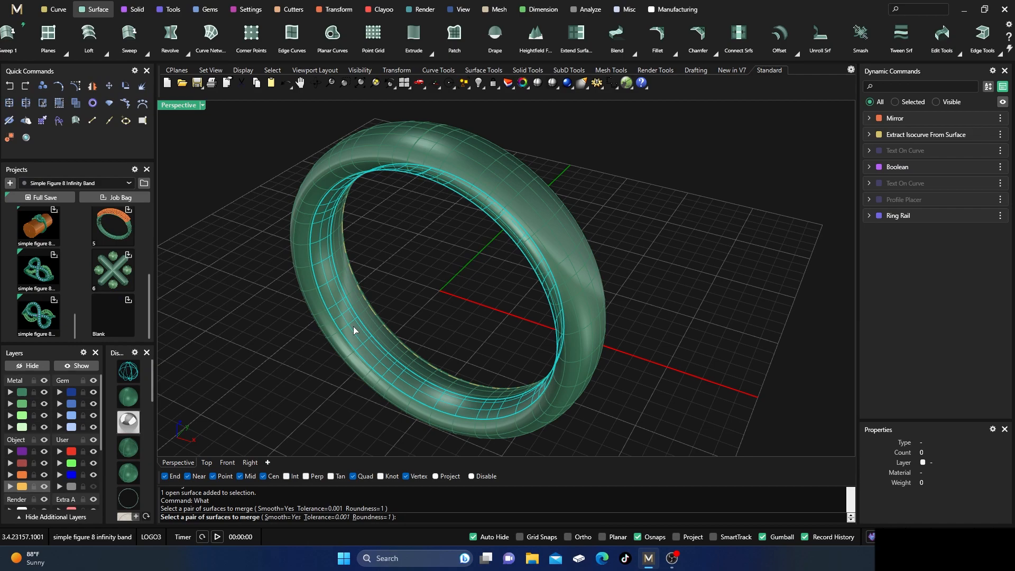
click(361, 318)
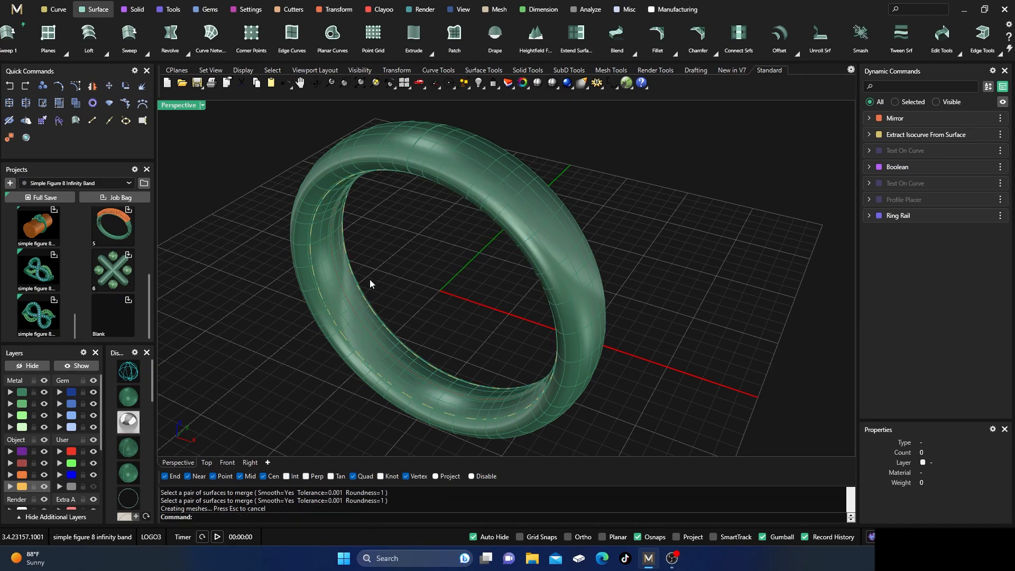
Step: Examine the object description of the merged inner band surface with the What command
click(335, 307)
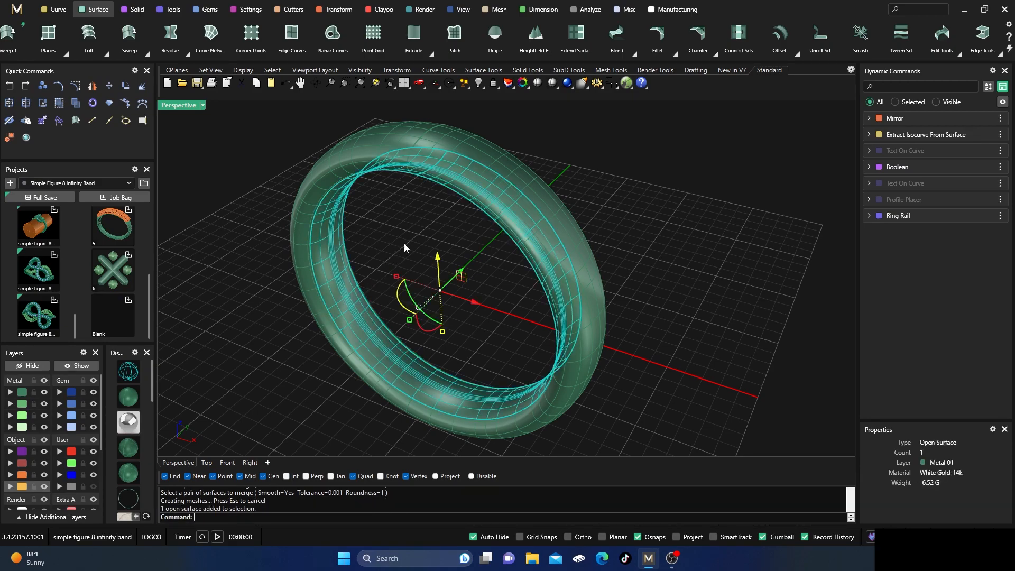
text(hat)
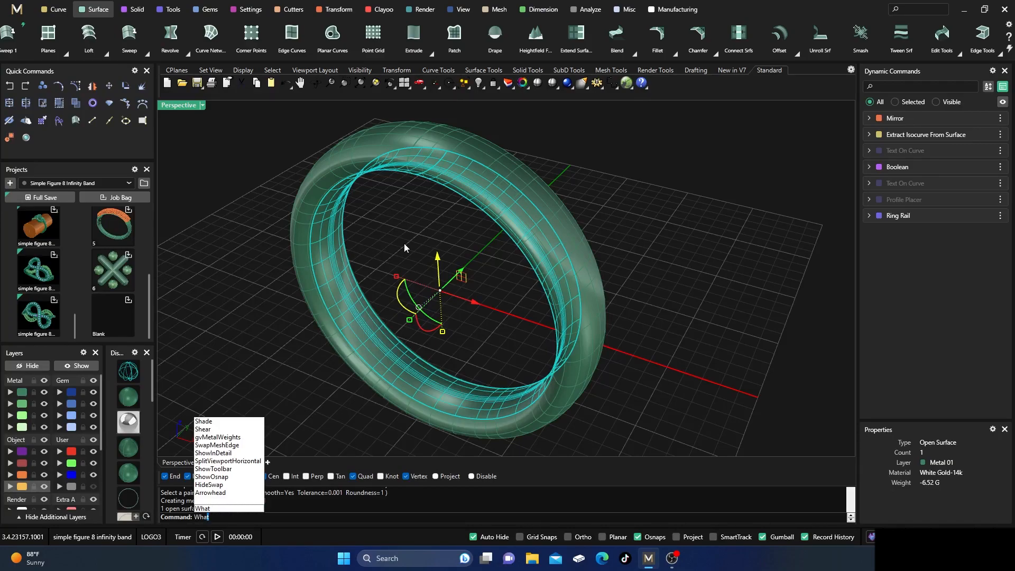
key(Return)
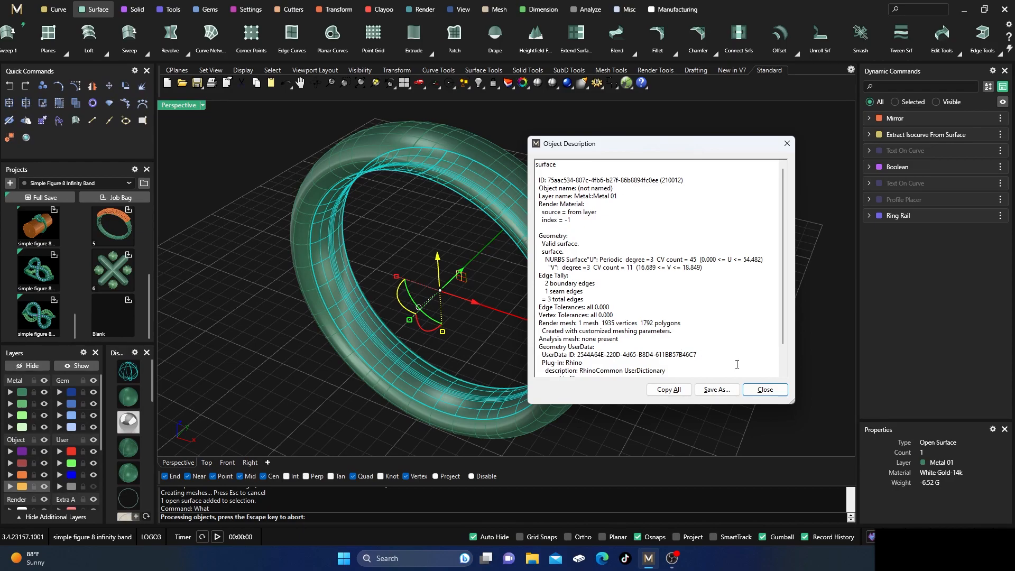
click(765, 389)
click(364, 220)
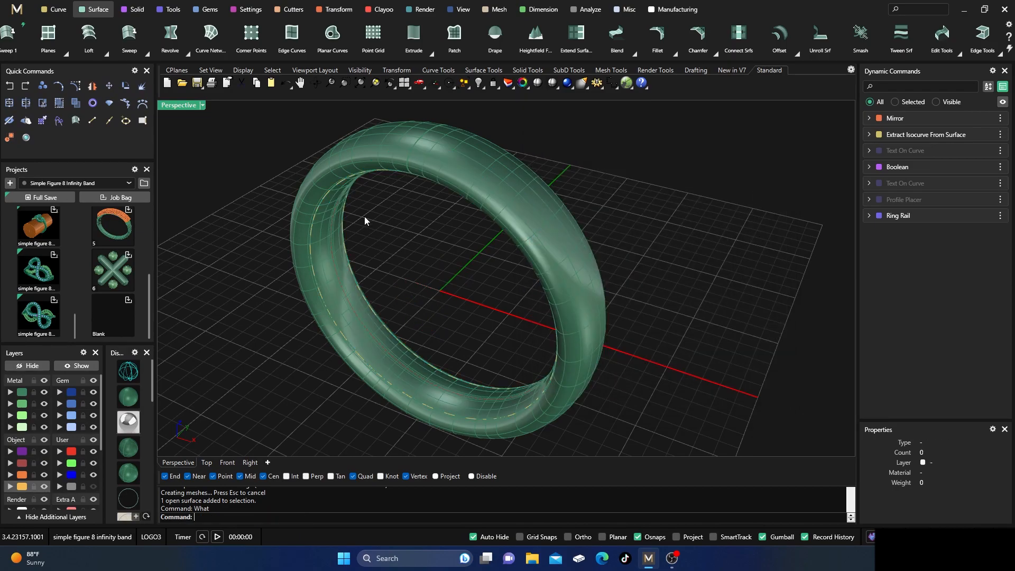
Step: Undo the surface merge and both Shrink Trimmed Surface operations on the inner band
click(11, 89)
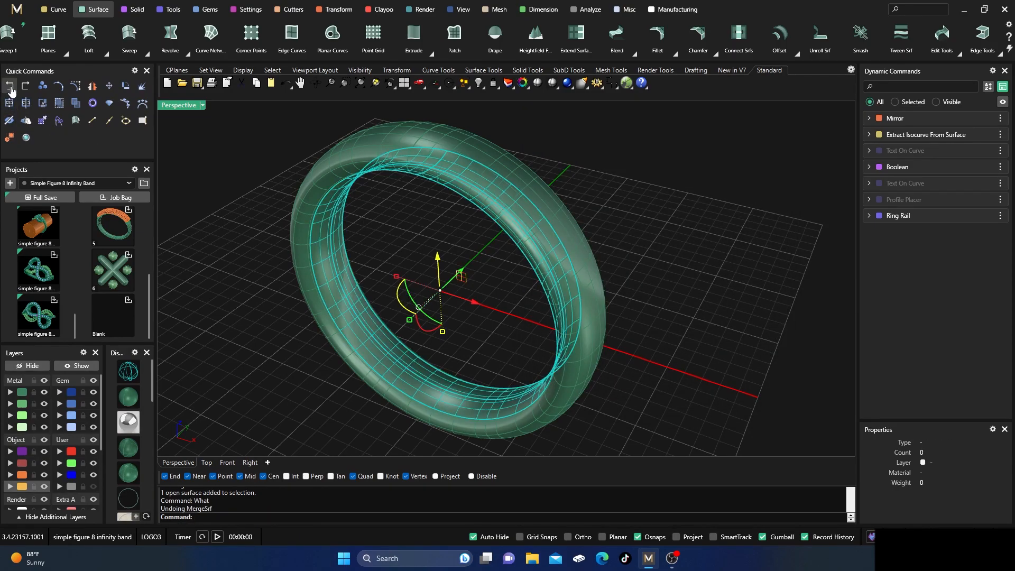
click(11, 89)
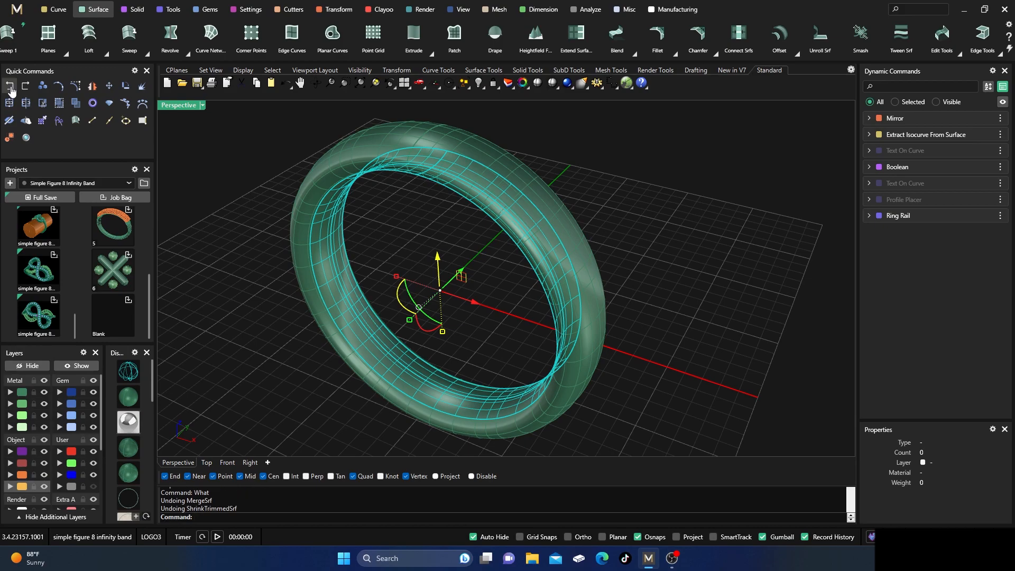
click(11, 88)
click(328, 280)
click(242, 201)
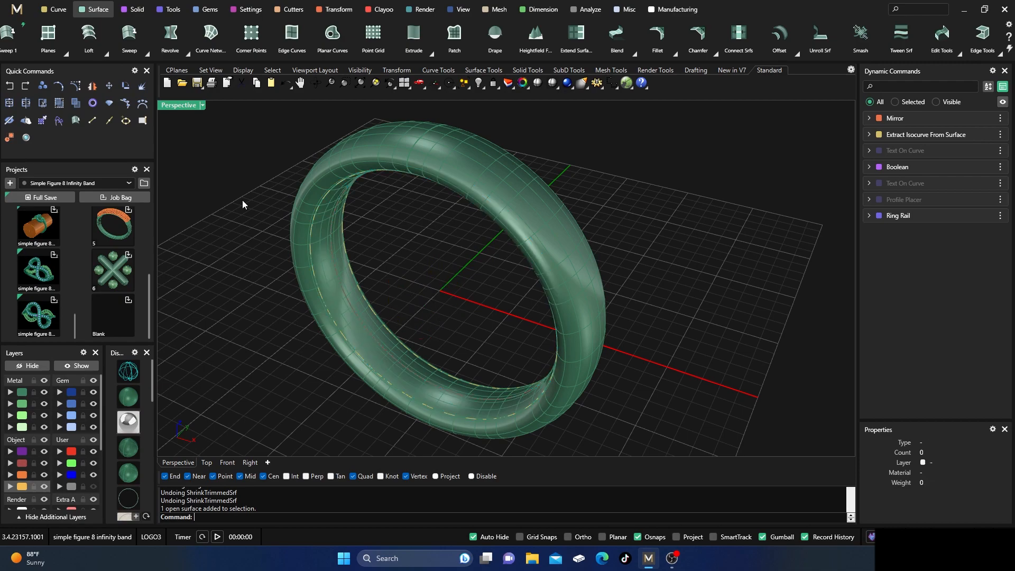
Step: Examine the object description of the unshrunken inner band strip with the What command
click(320, 276)
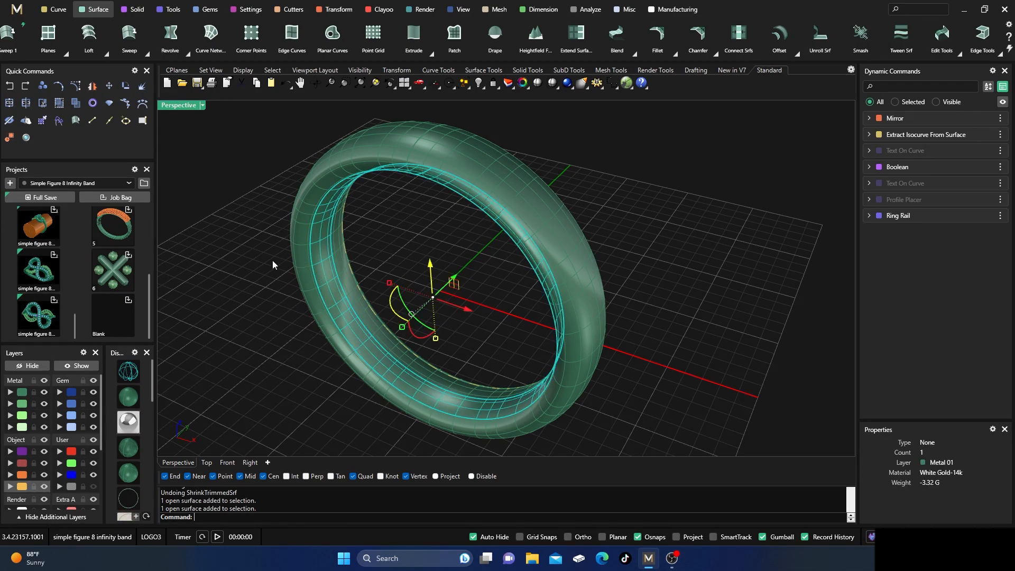
text(What)
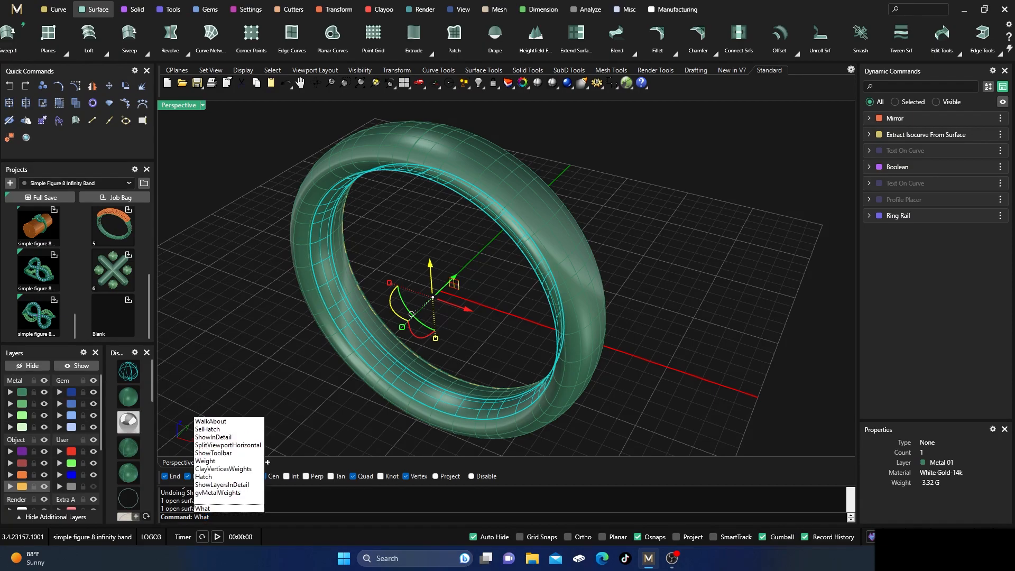
key(Return)
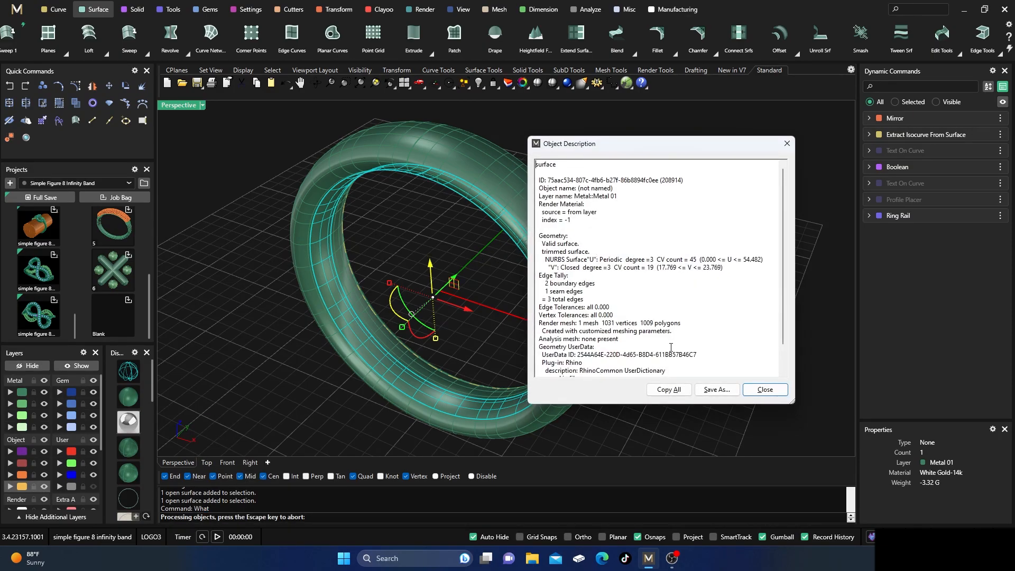
click(765, 389)
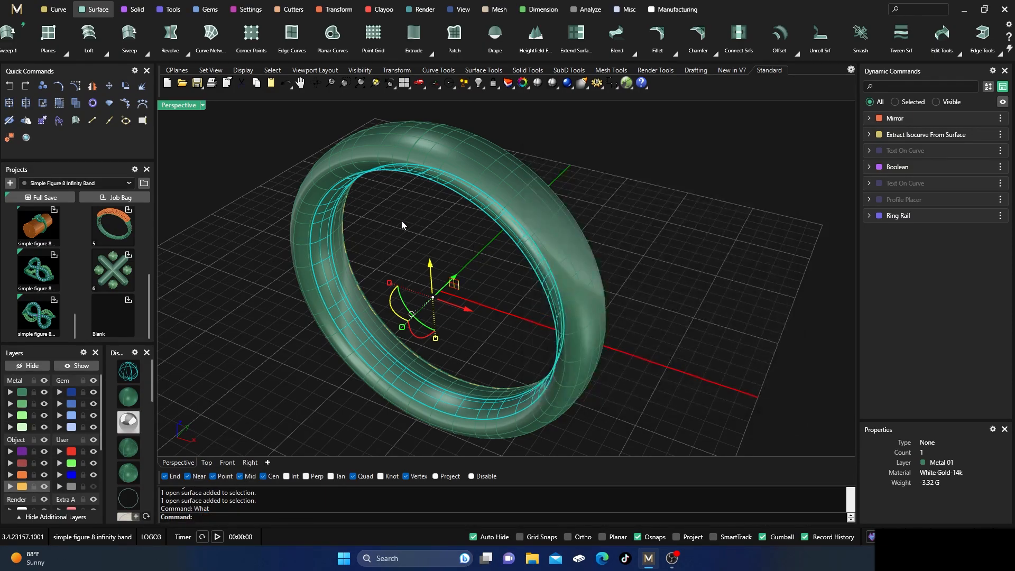
Step: Try to generate a flat Auto Base from the unshrunken trimmed inner band strip
click(334, 10)
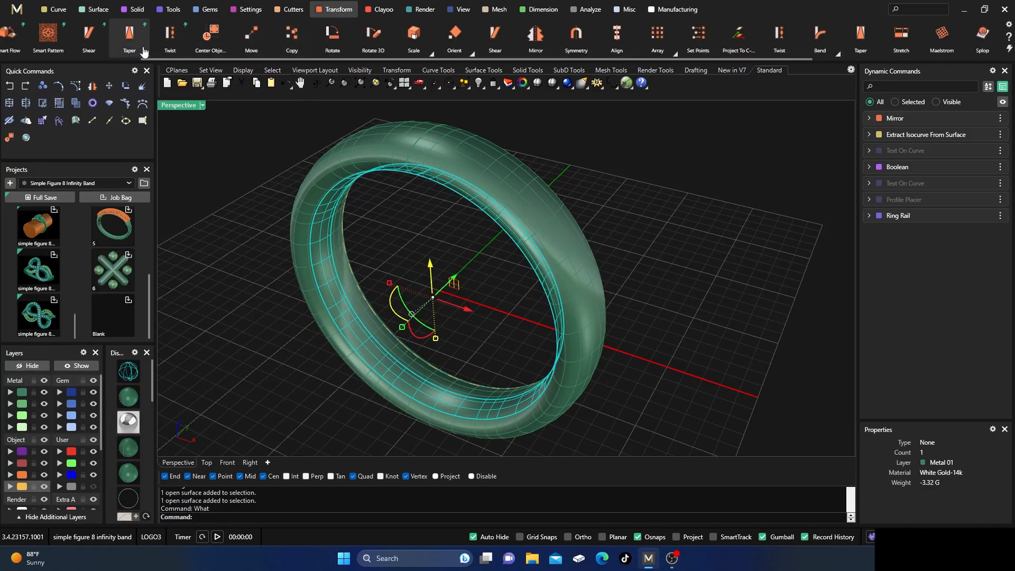
scroll(71, 45, up, 3)
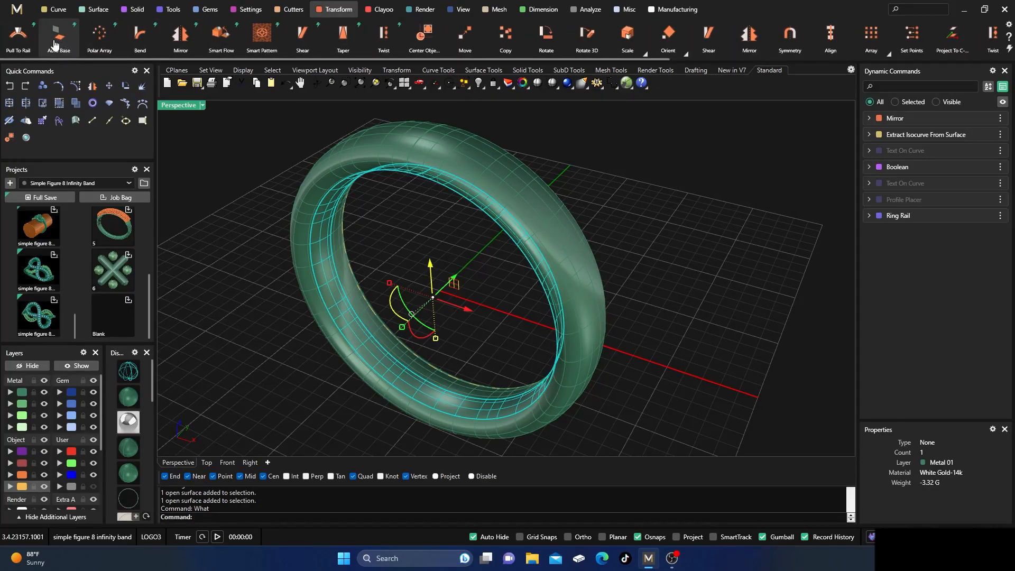
click(57, 35)
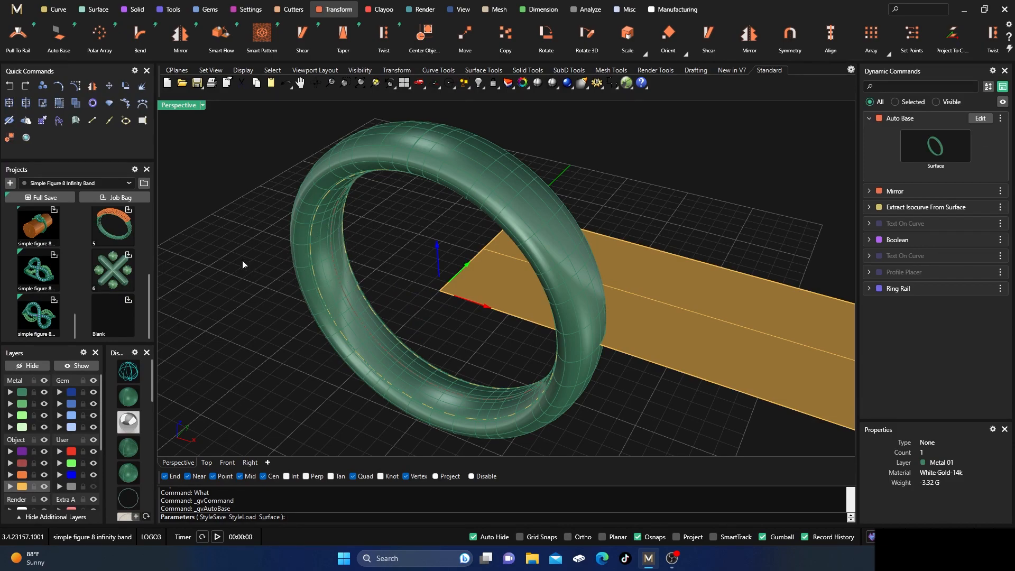
scroll(246, 275, down, 2)
key(Escape)
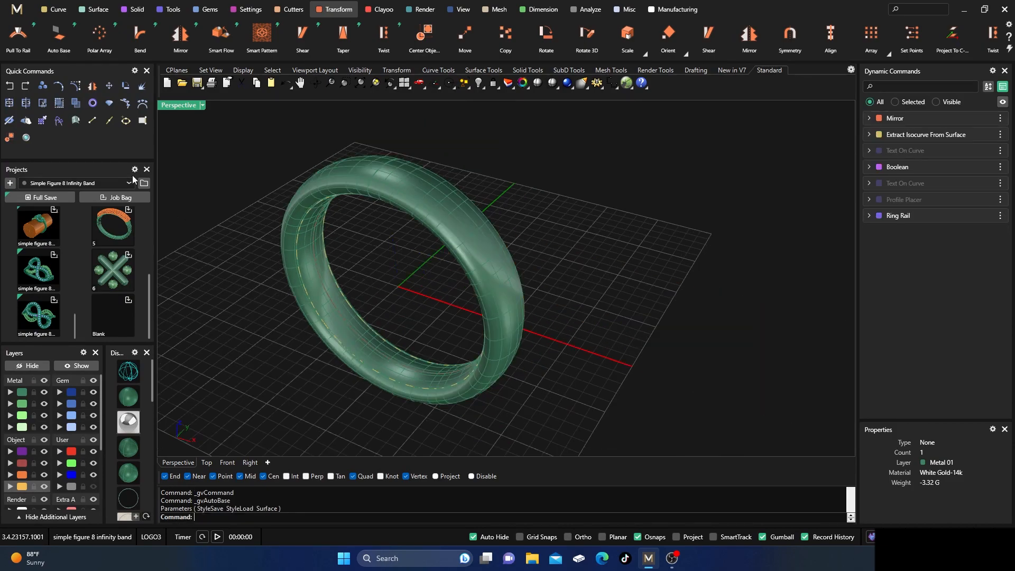
Step: Try to redo the undone shrink and merge operations on the inner band surfaces
click(25, 86)
click(25, 90)
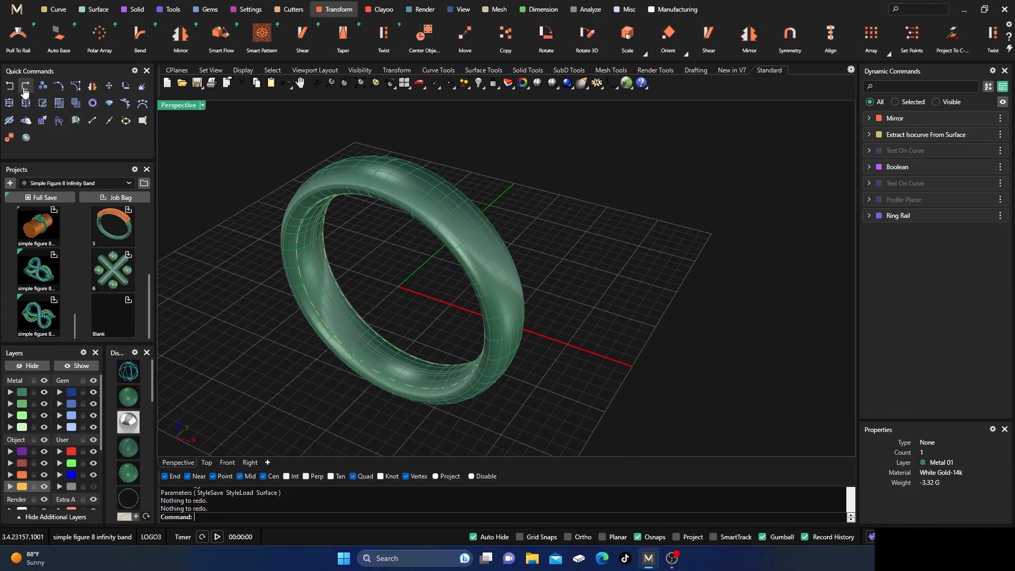
click(361, 354)
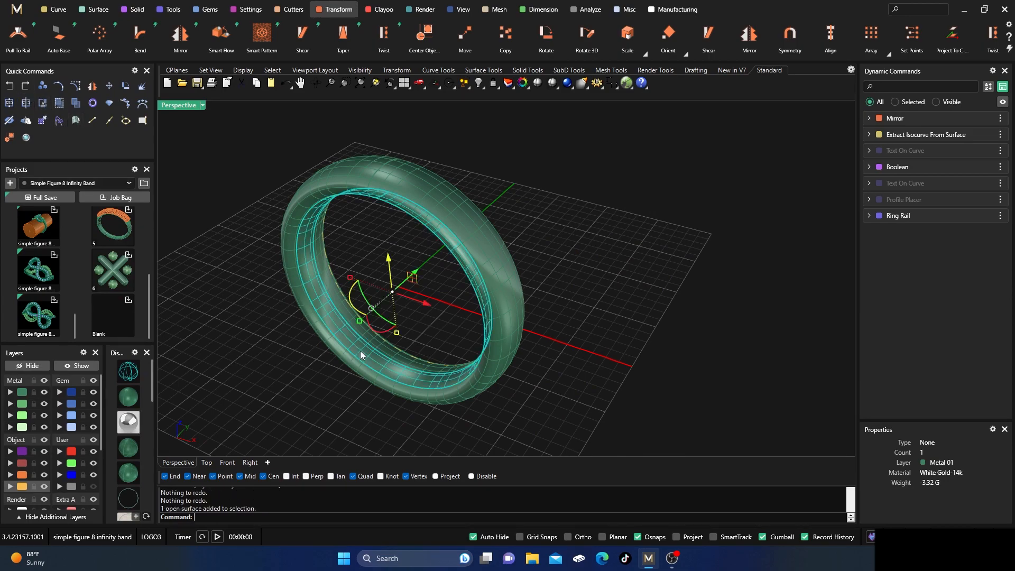
click(683, 199)
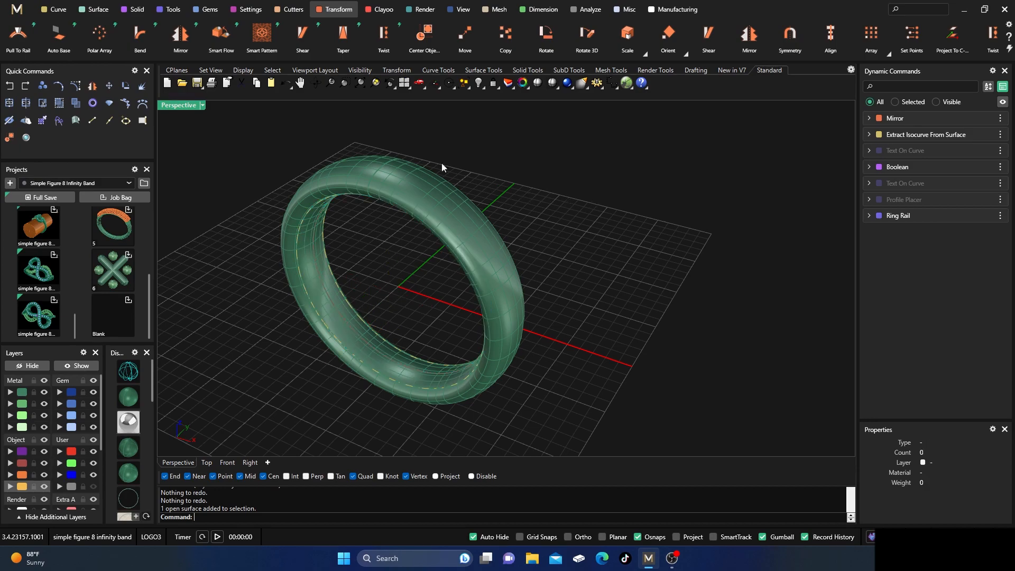
Step: Apply Shrink Trimmed Surface to both inner band strips, one after the other
click(94, 19)
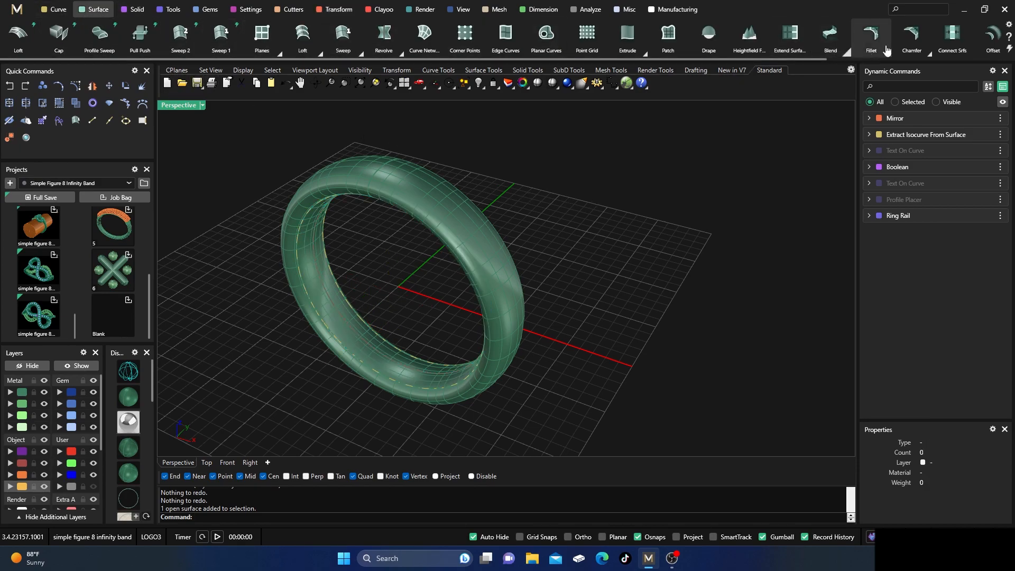
scroll(965, 46, down, 2)
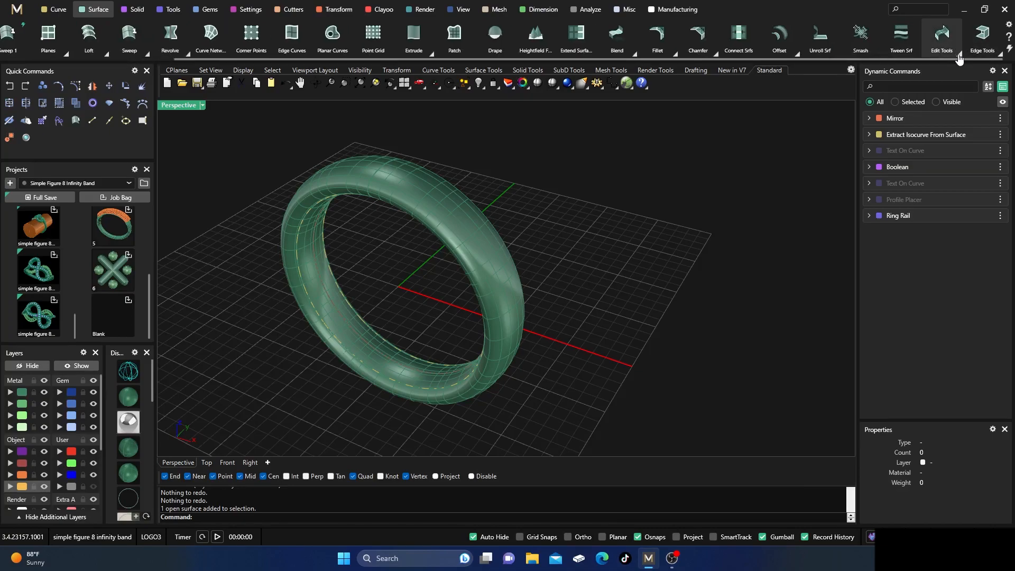
click(957, 53)
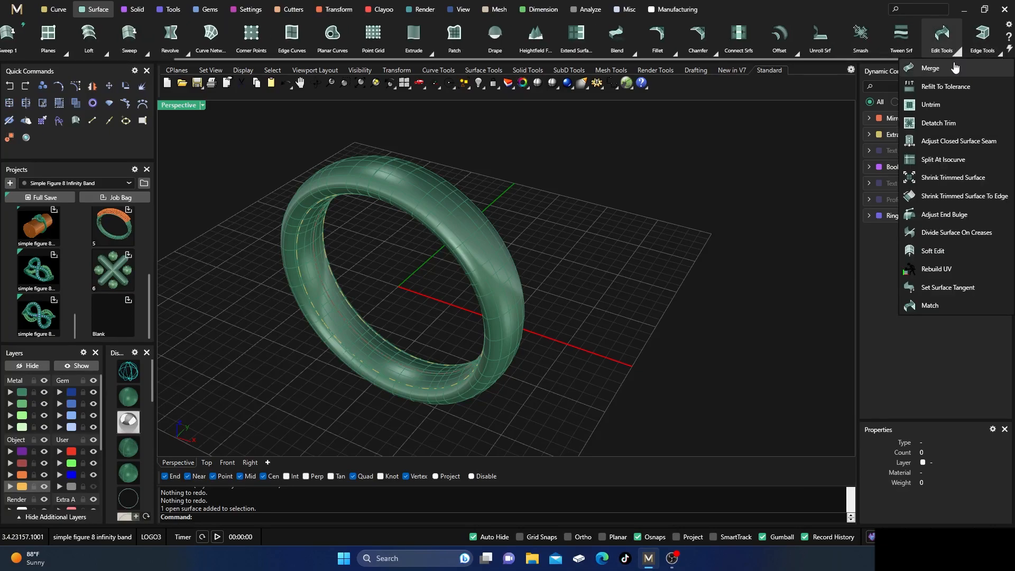
click(923, 178)
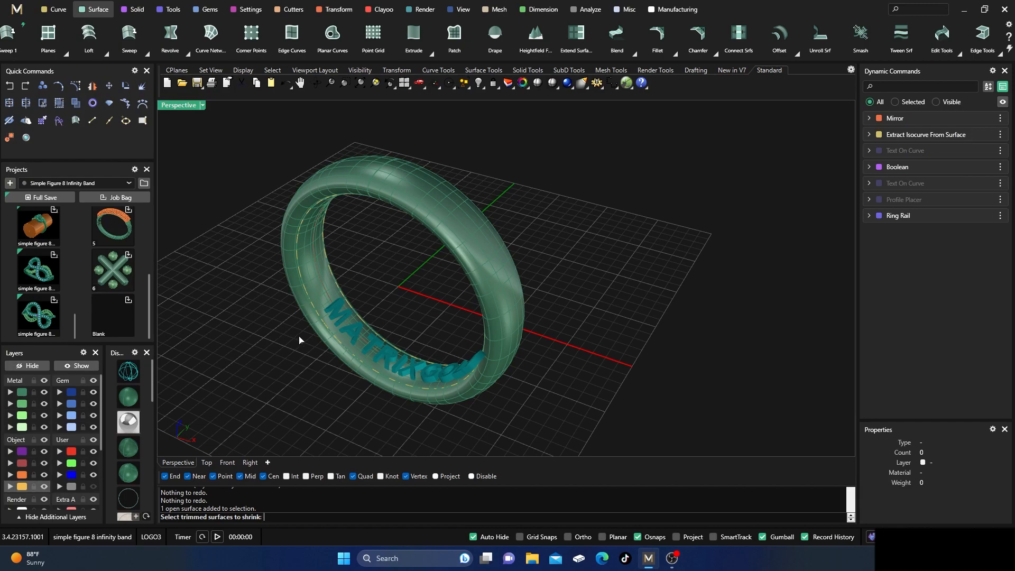
click(311, 296)
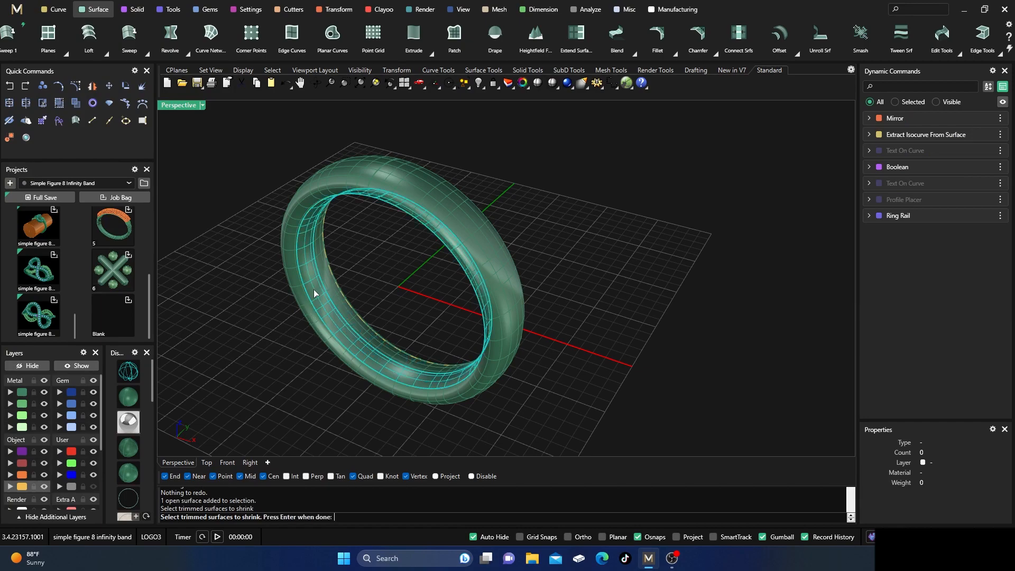
key(Return)
key(Return)
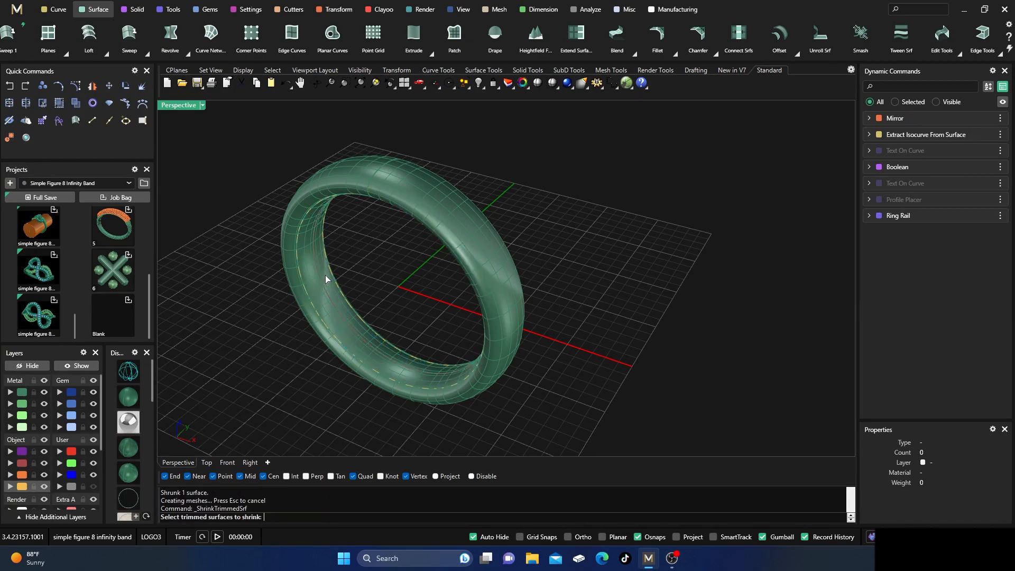
click(325, 276)
key(Return)
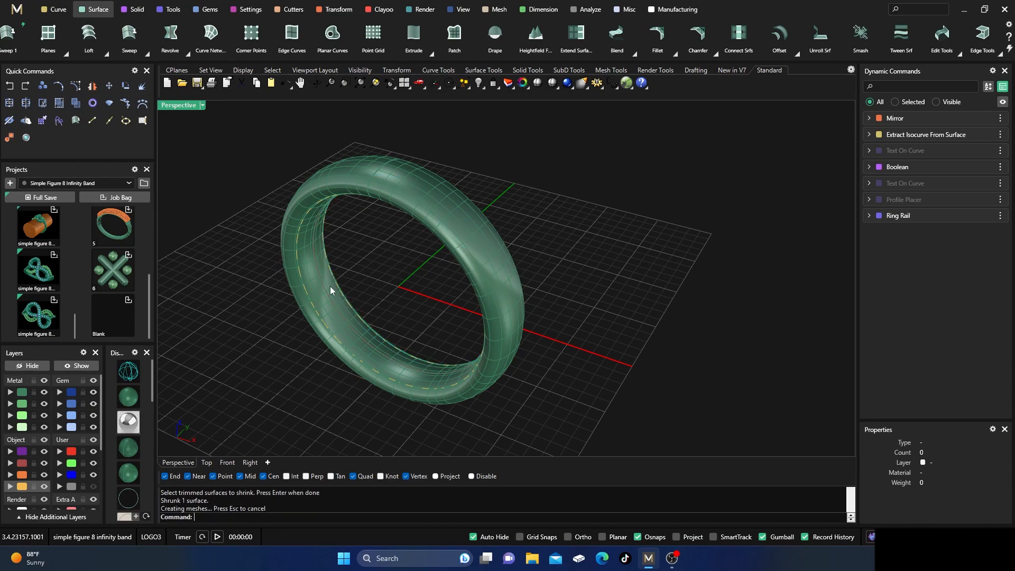
Step: Examine the object description of the shrunken inner band strip with the What command
click(324, 308)
scroll(372, 258, down, 1)
text(Wh)
key(Return)
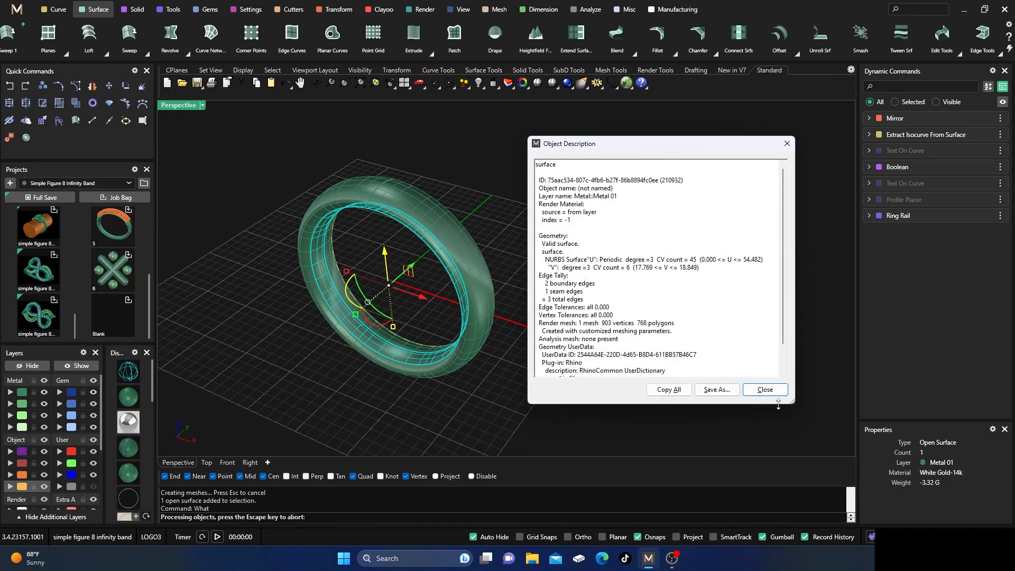
click(632, 237)
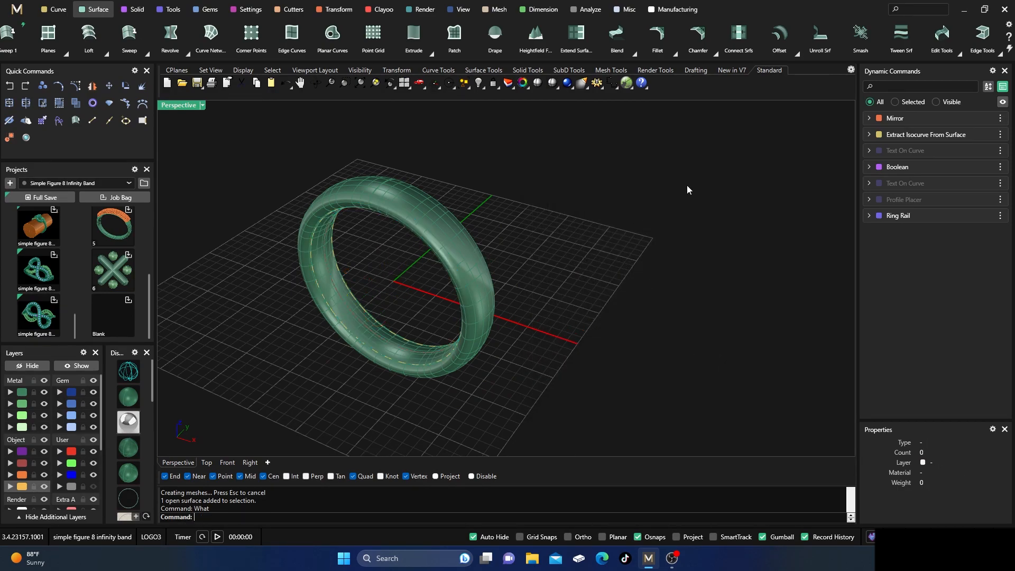
Step: Merge the two shrunken inner band strips into a single surface and select the merged surface
click(958, 52)
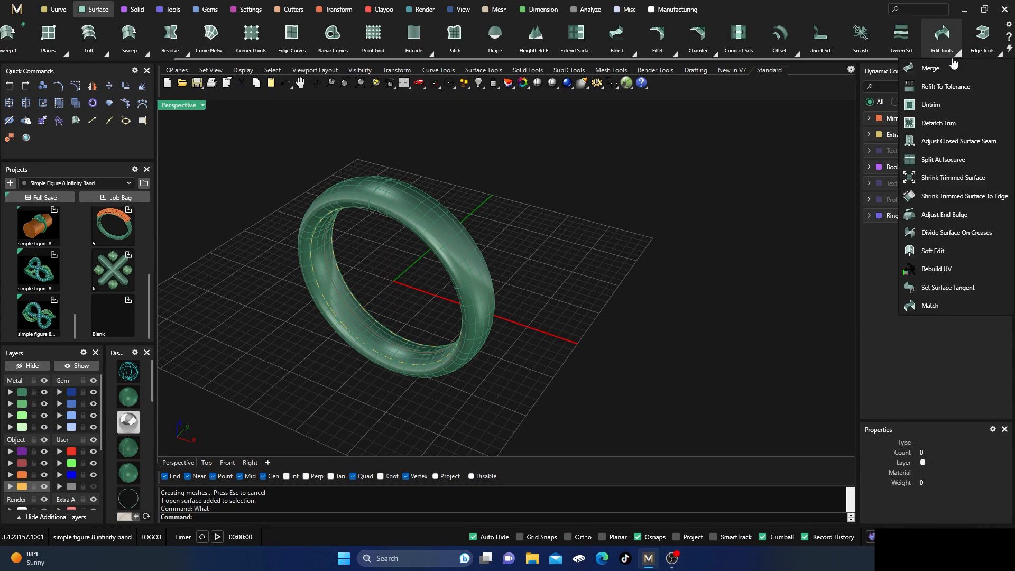
click(922, 66)
scroll(337, 316, up, 3)
scroll(339, 309, up, 3)
click(341, 299)
click(358, 280)
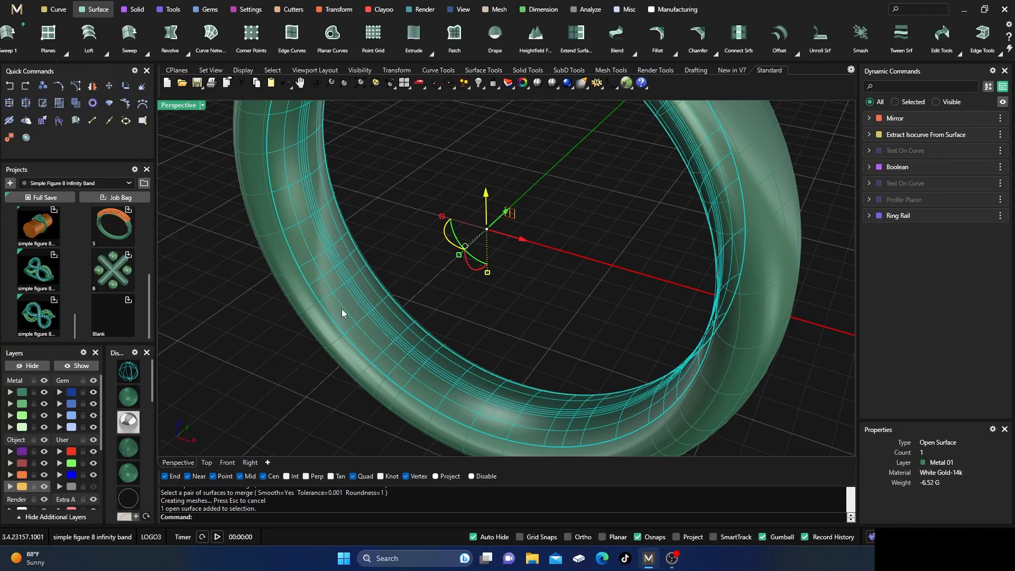
Step: Examine the object description of the merged inner band surface with the What command
text(What)
key(Return)
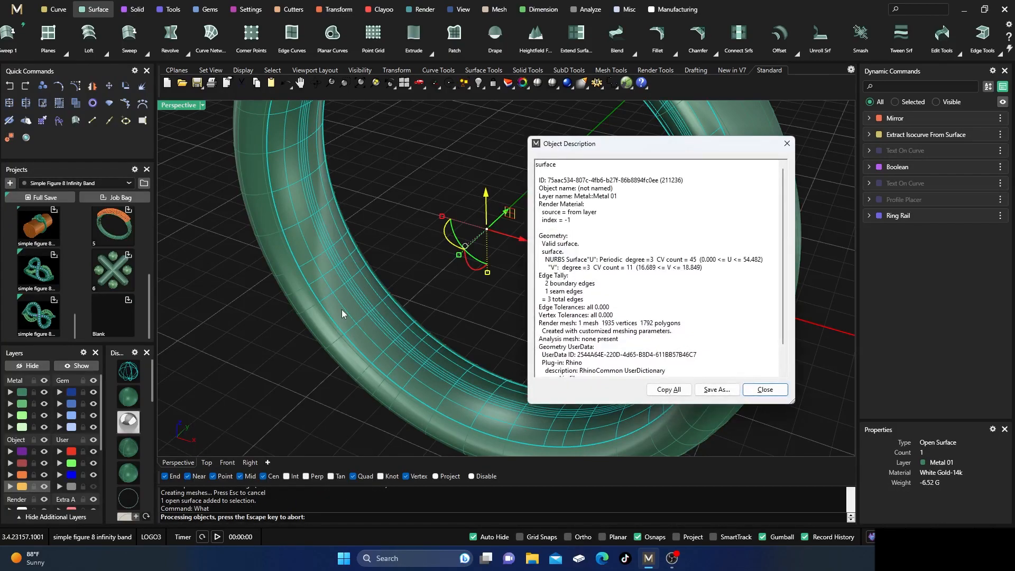
click(765, 390)
click(219, 221)
Step: Generate a flat Auto Base from the merged inner band surface
click(332, 10)
scroll(230, 35, up, 5)
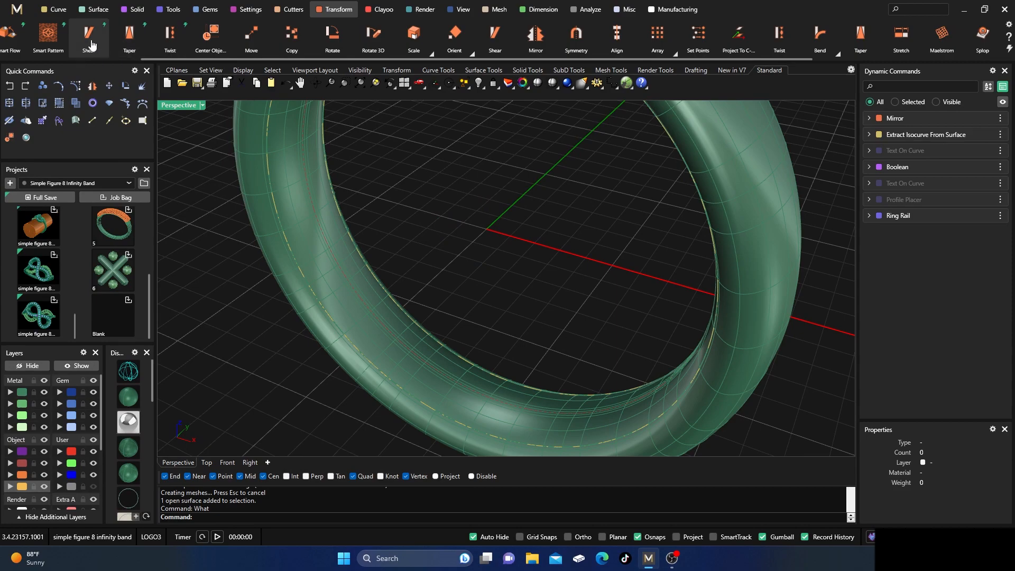
click(55, 41)
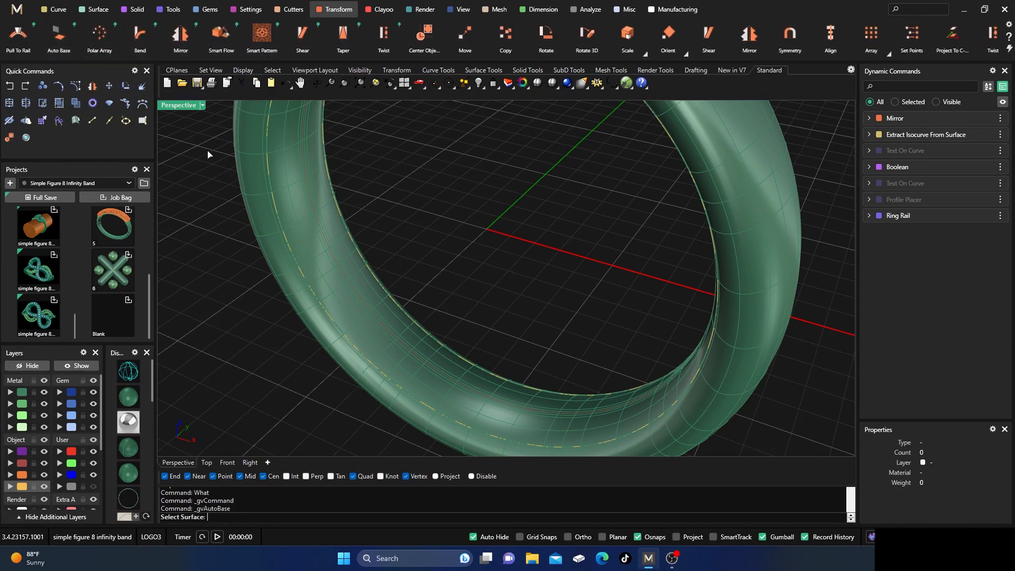
click(314, 254)
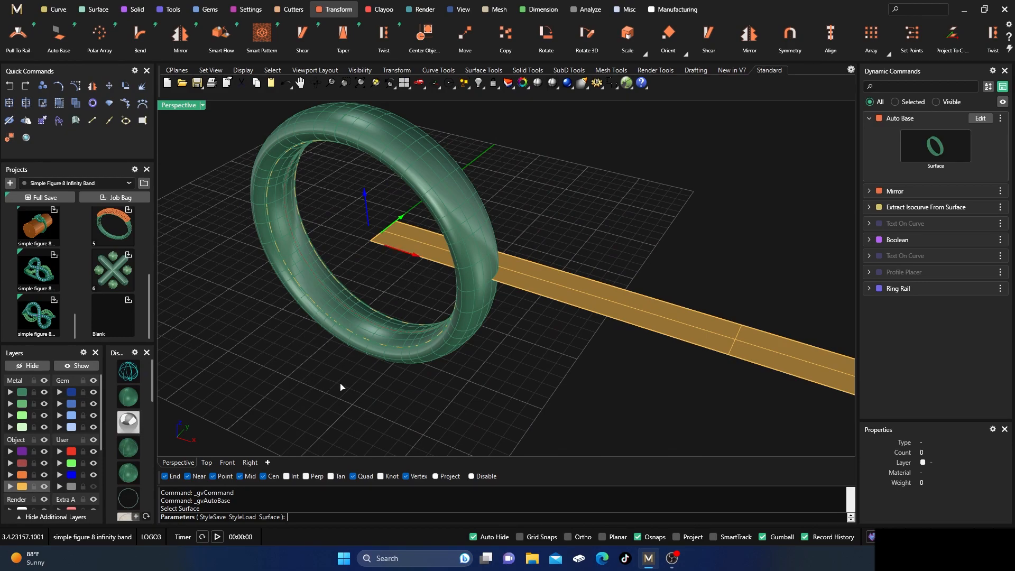
key(Return)
Step: Center the flat base strip on the world origin and move it behind the ring along the green axis
click(560, 299)
click(9, 137)
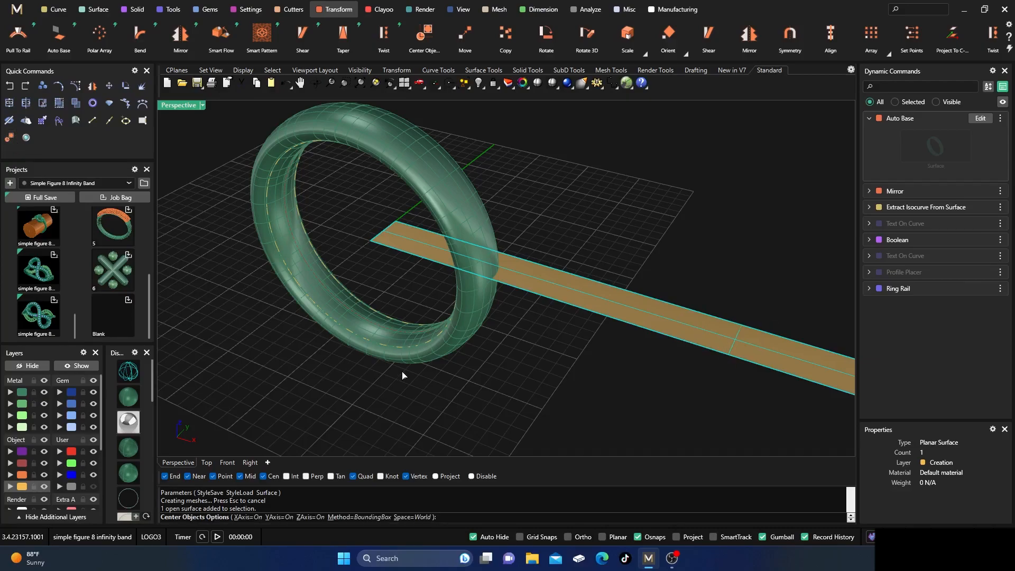
key(Return)
drag(398, 283, 364, 172)
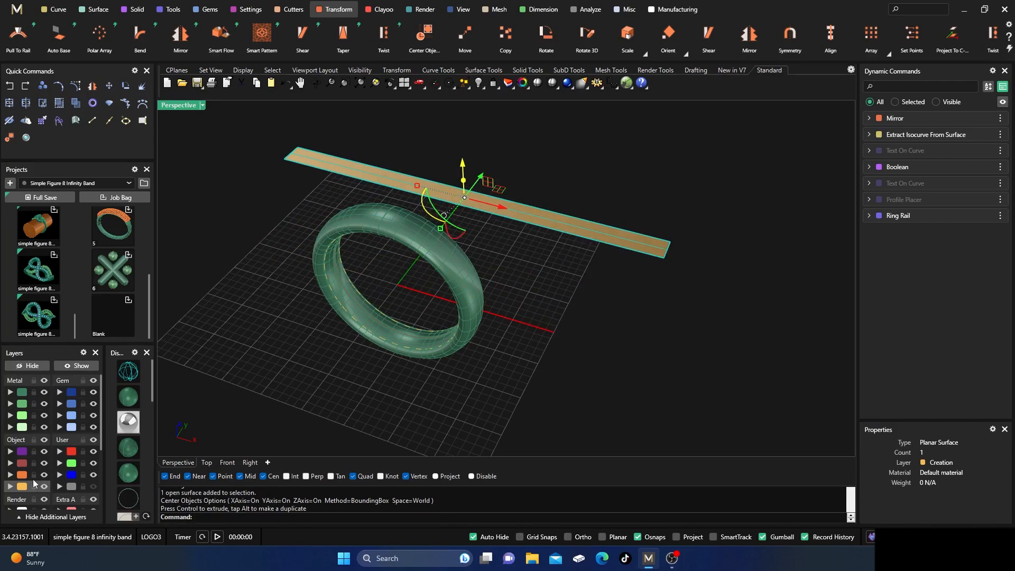
Step: Assign the flat base strip to the Ground Plane layer and deselect it
scroll(33, 482, down, 3)
click(10, 449)
click(251, 415)
right_drag(509, 356, 569, 376)
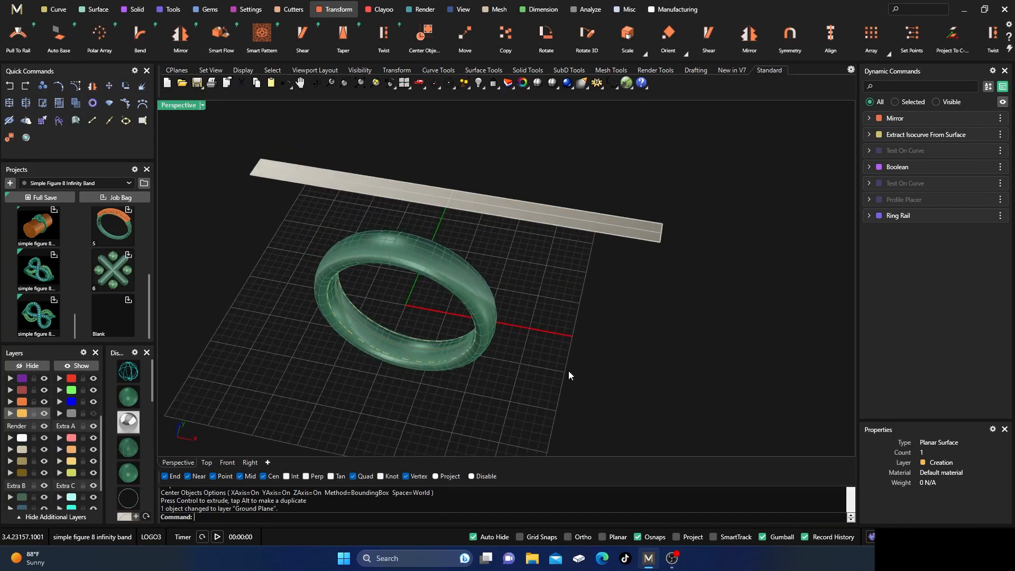
Step: Draw a line lengthwise along the middle of the flat base strip, between the midpoints of its two short ends
click(63, 11)
click(790, 36)
scroll(306, 143, up, 3)
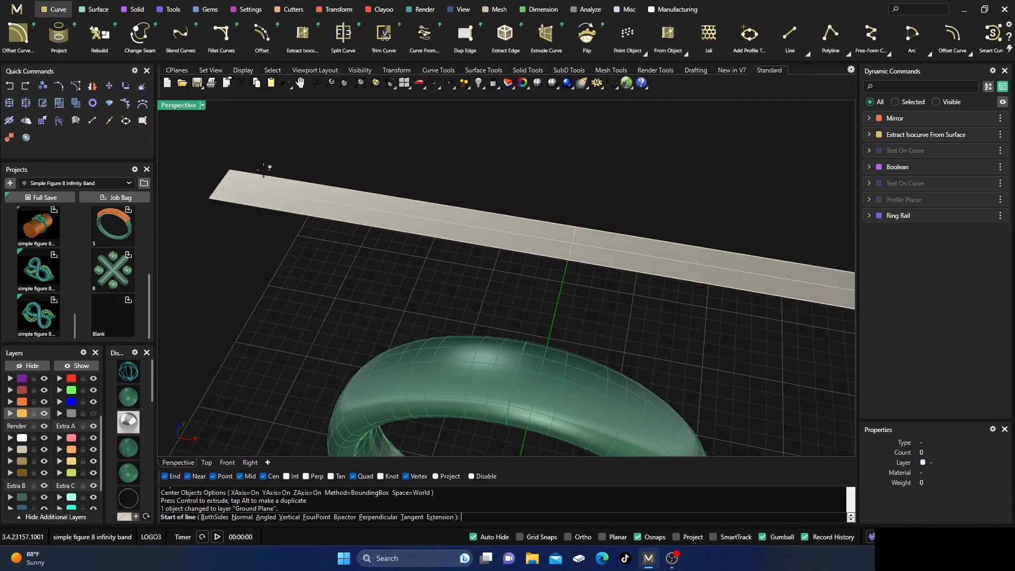
click(221, 184)
scroll(212, 219, down, 3)
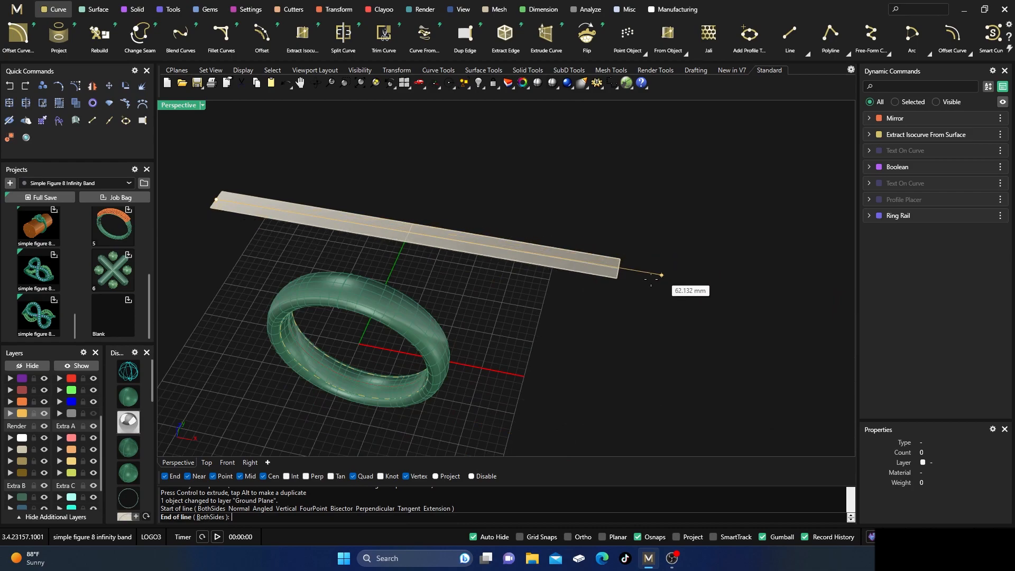
click(620, 268)
right_drag(647, 228, 706, 242)
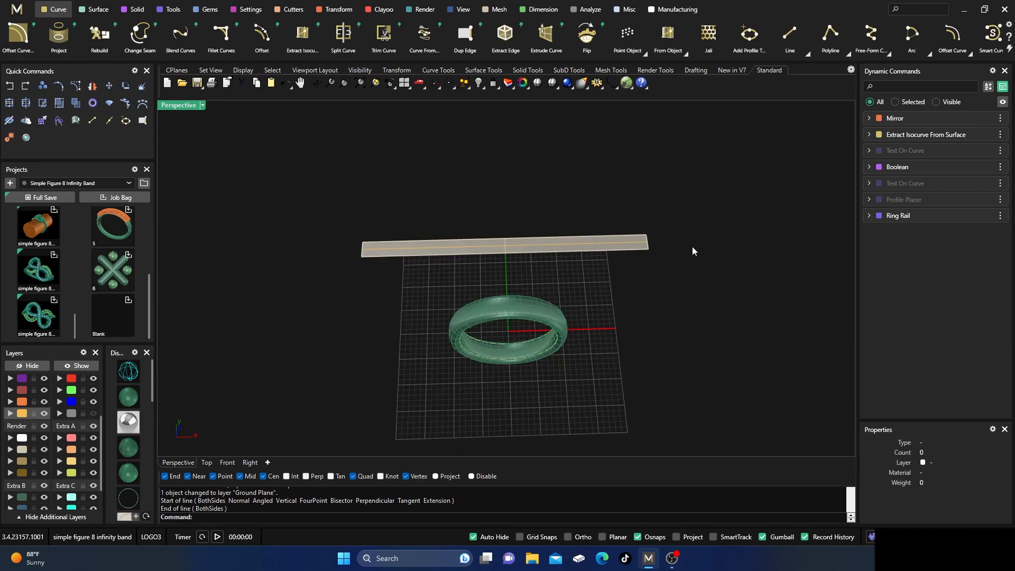
scroll(417, 264, up, 3)
click(379, 237)
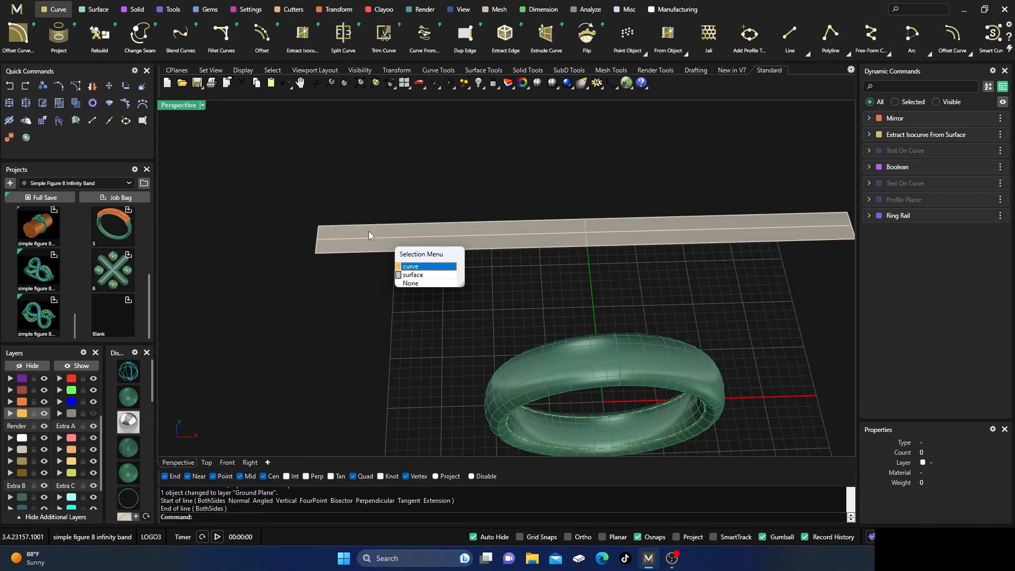
click(411, 267)
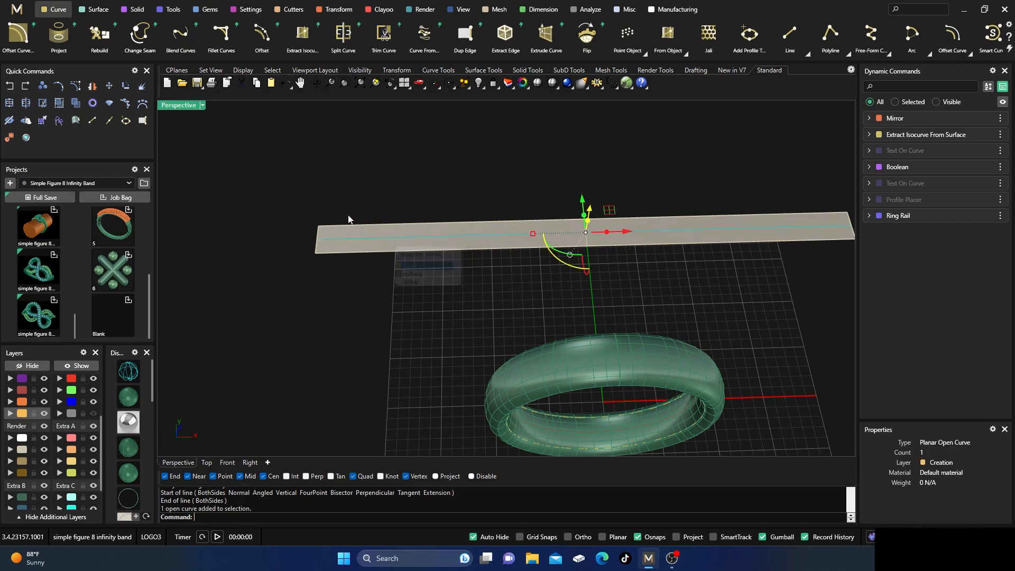
click(173, 10)
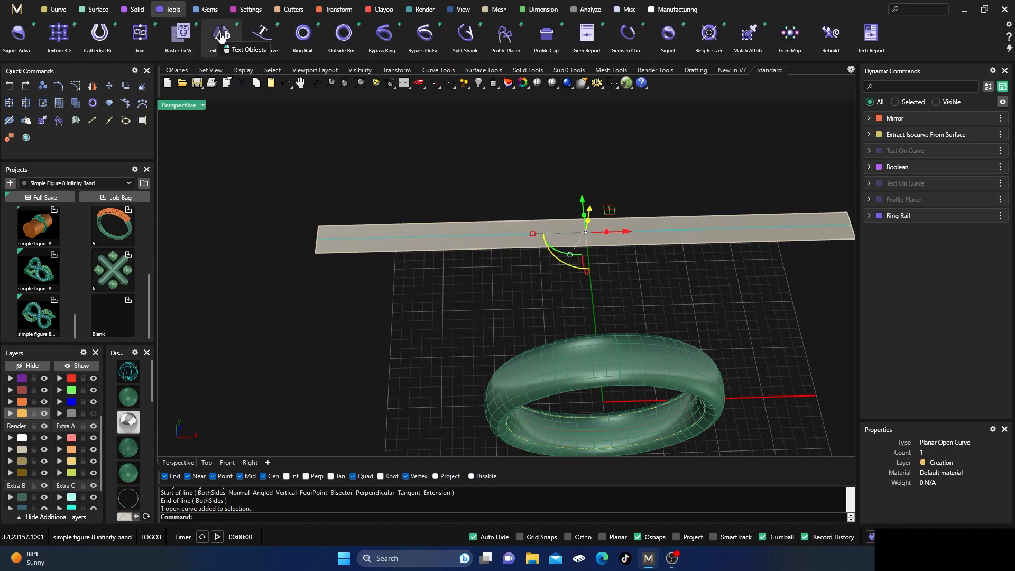
click(136, 10)
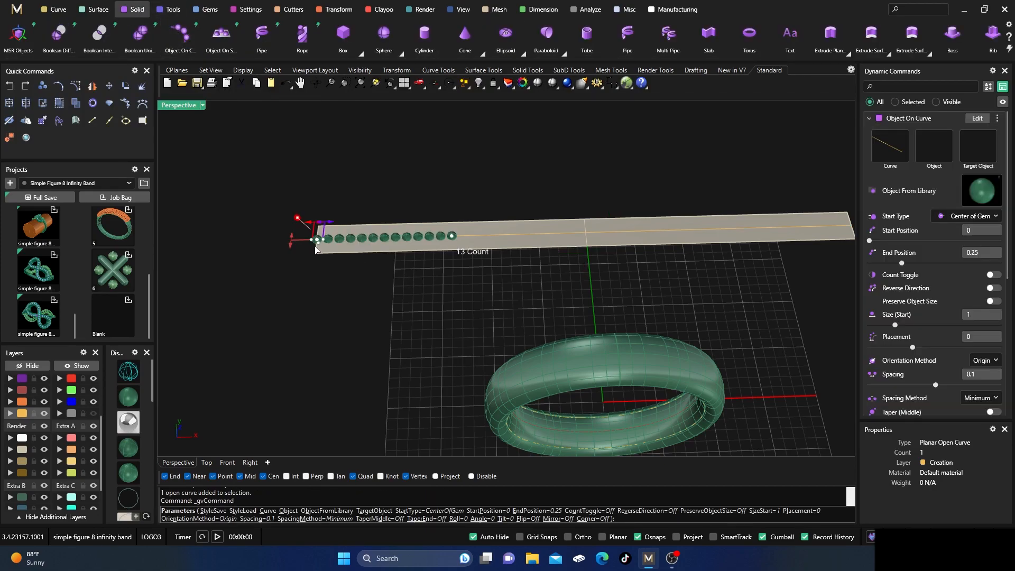
drag(316, 241, 447, 235)
scroll(447, 236, up, 3)
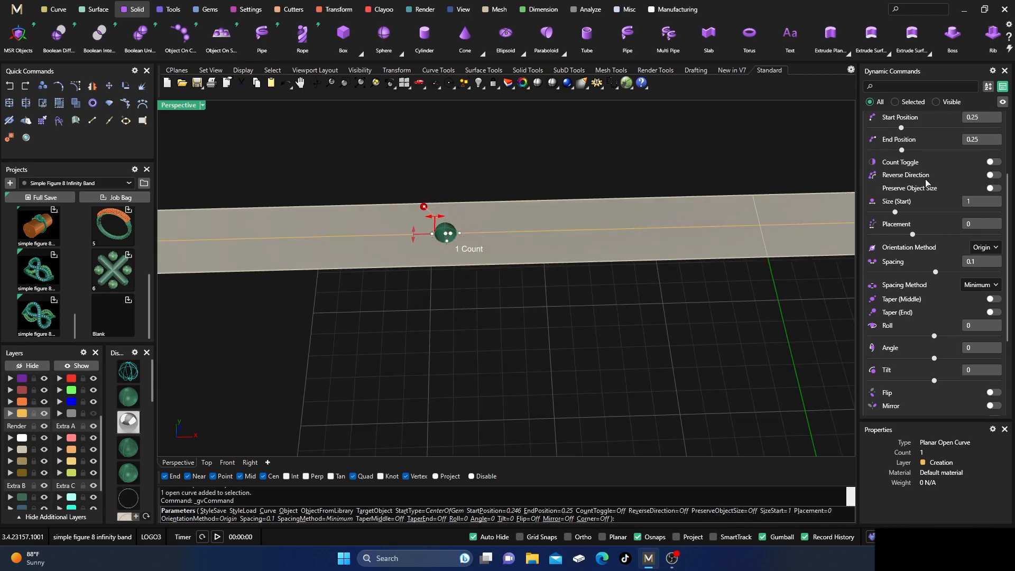
scroll(944, 190, up, 3)
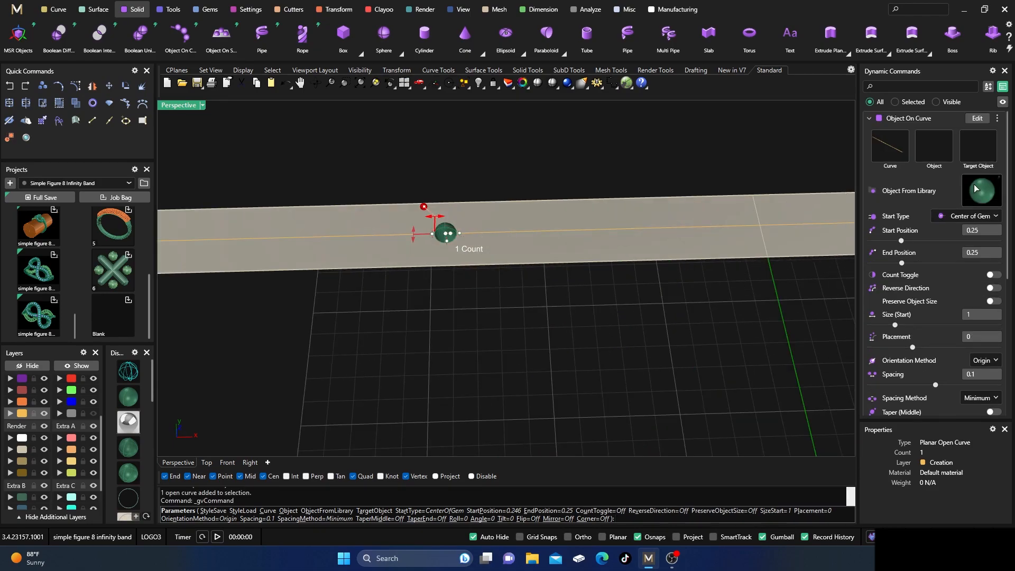
scroll(933, 228, down, 1)
click(986, 336)
click(981, 362)
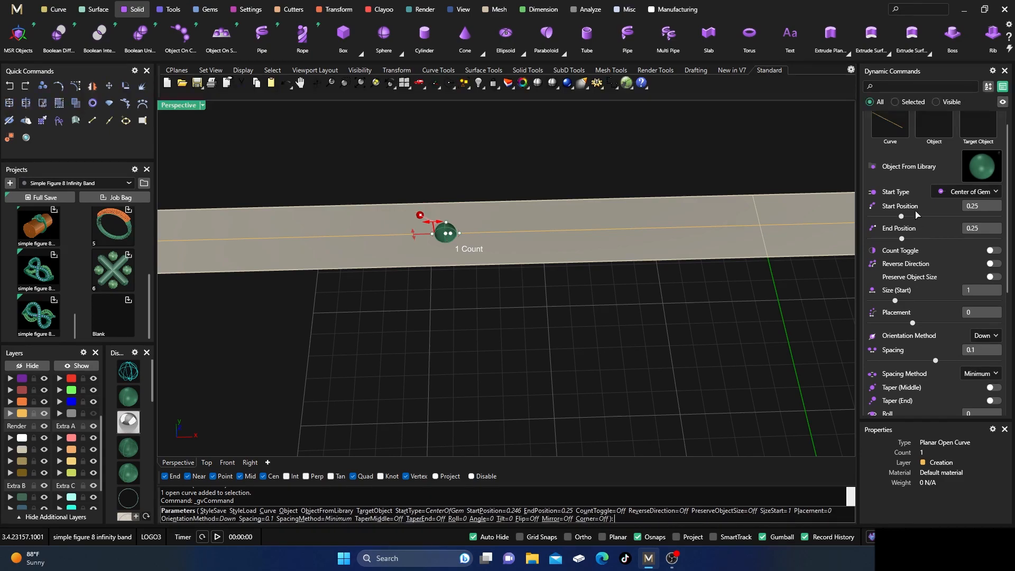
click(972, 132)
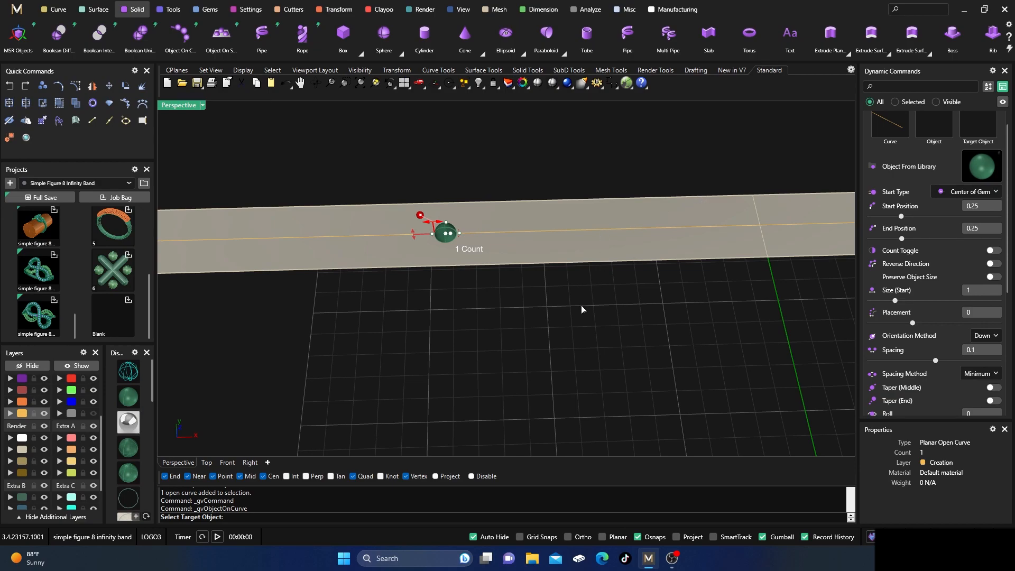
right_drag(571, 310, 561, 300)
key(Escape)
key(Escape)
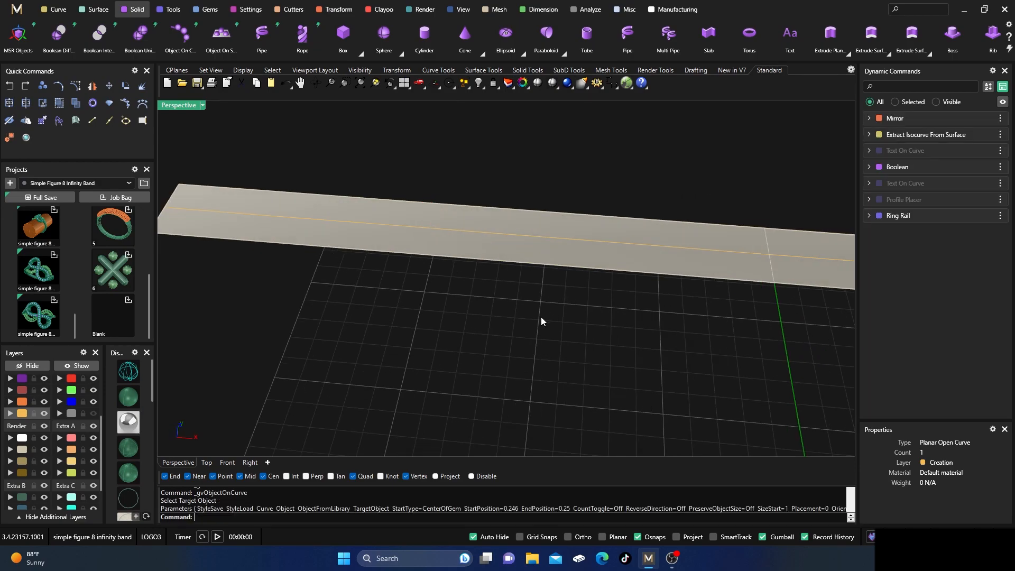
Step: Run Object On Curve on the strip's center line and set the start position to 0.24, leaving a single object near the end position
click(245, 215)
click(277, 246)
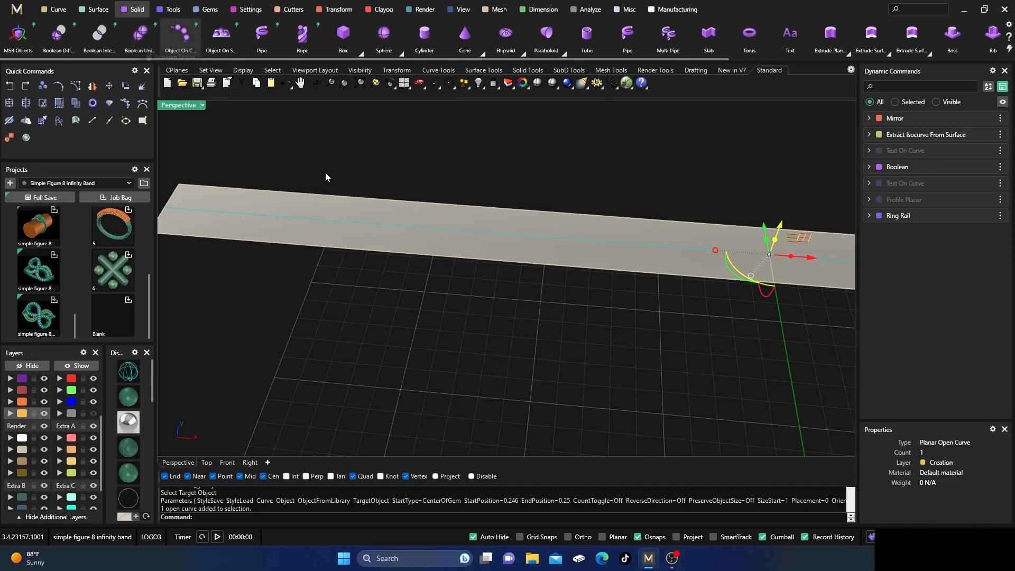
key(Return)
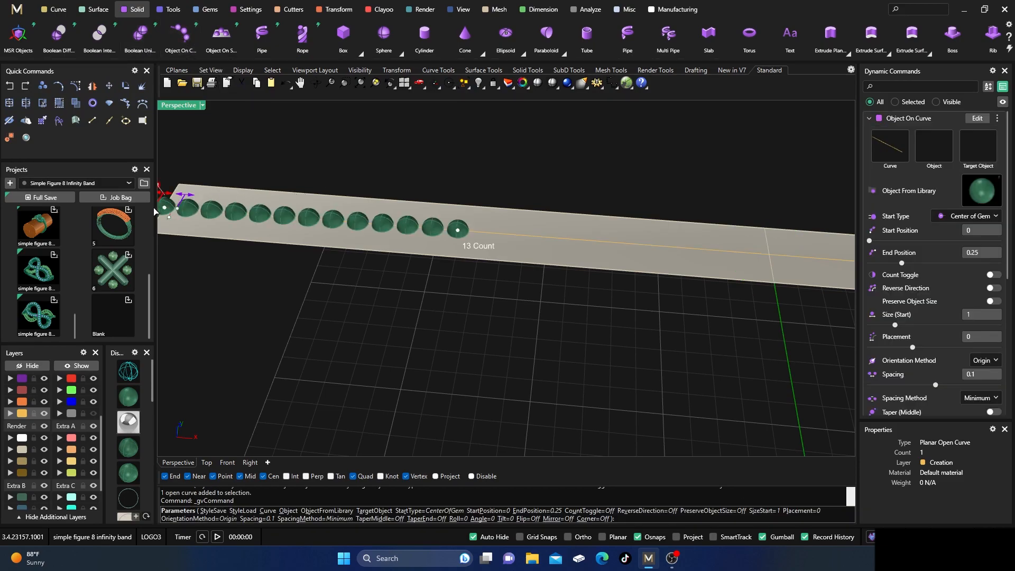
drag(176, 213, 445, 247)
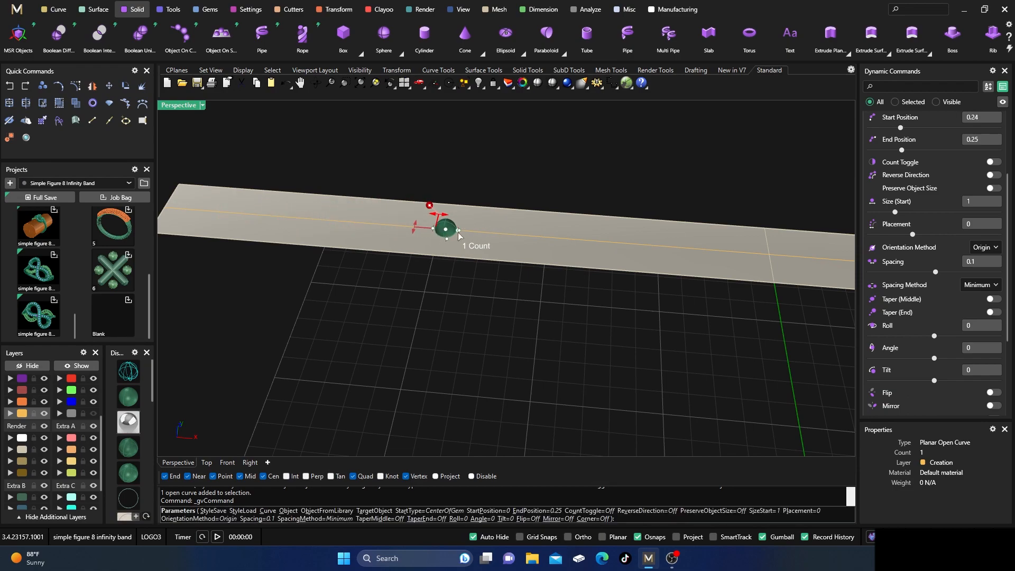
scroll(447, 235, up, 2)
scroll(912, 167, up, 3)
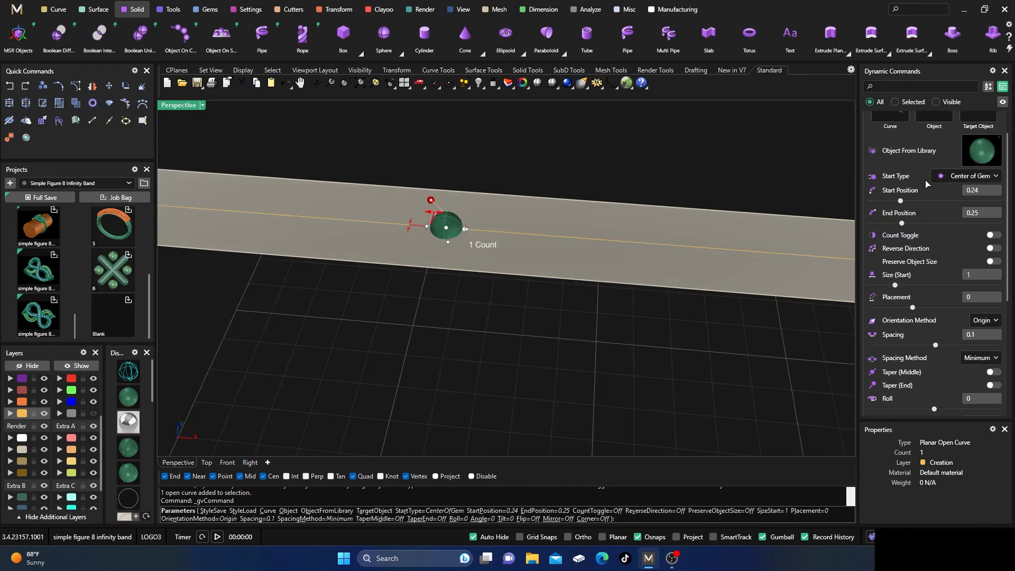
Step: Set the Object On Curve orientation method to Down and load the LOGO3 object from the library
click(998, 321)
click(986, 348)
click(984, 154)
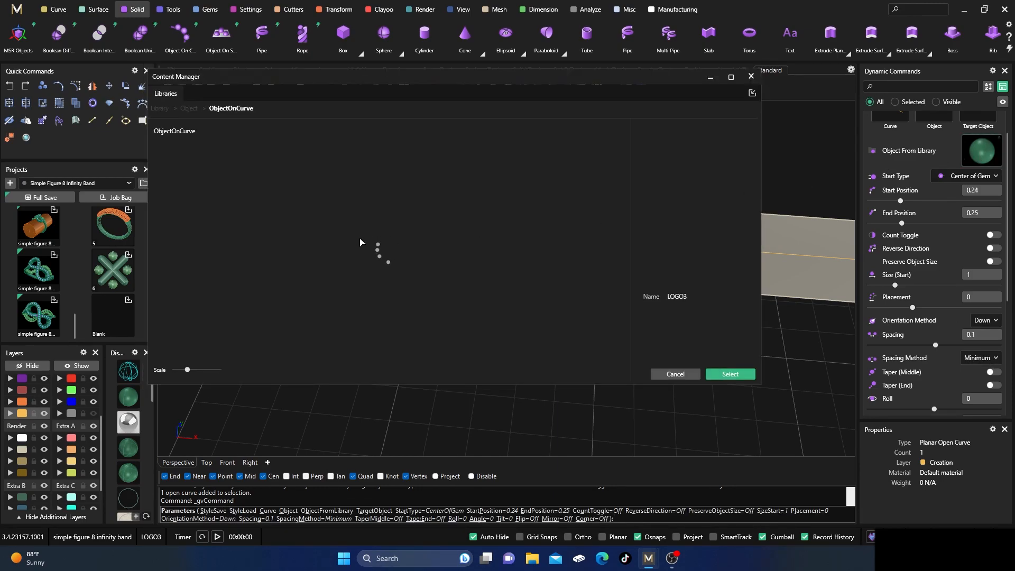
scroll(344, 240, down, 10)
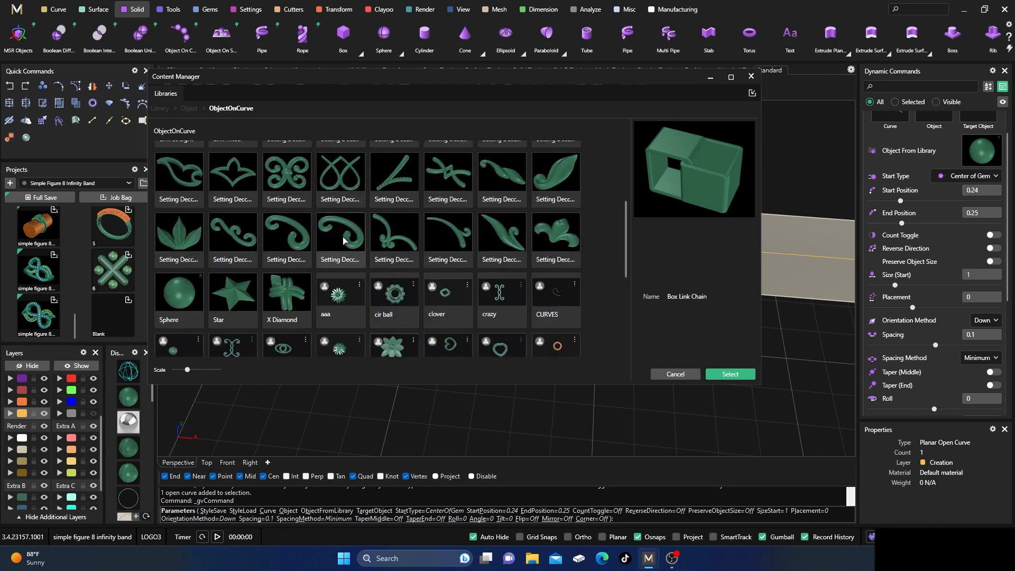
click(394, 283)
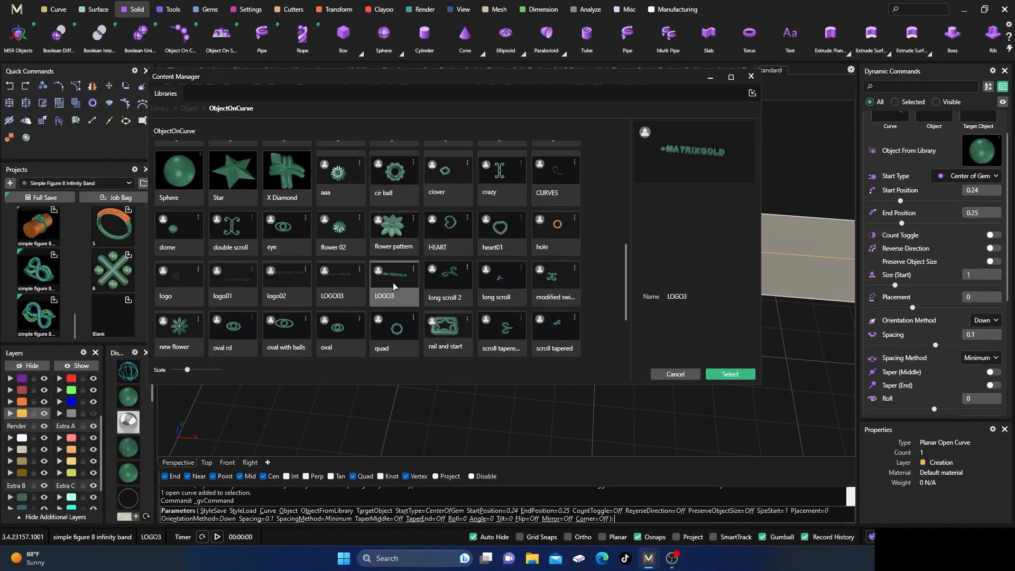
click(731, 372)
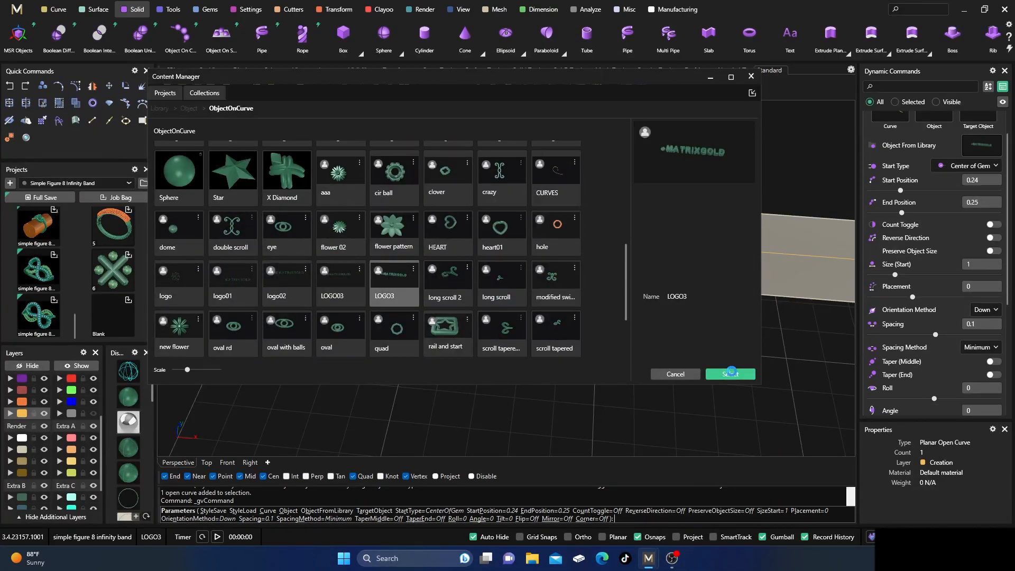
click(751, 76)
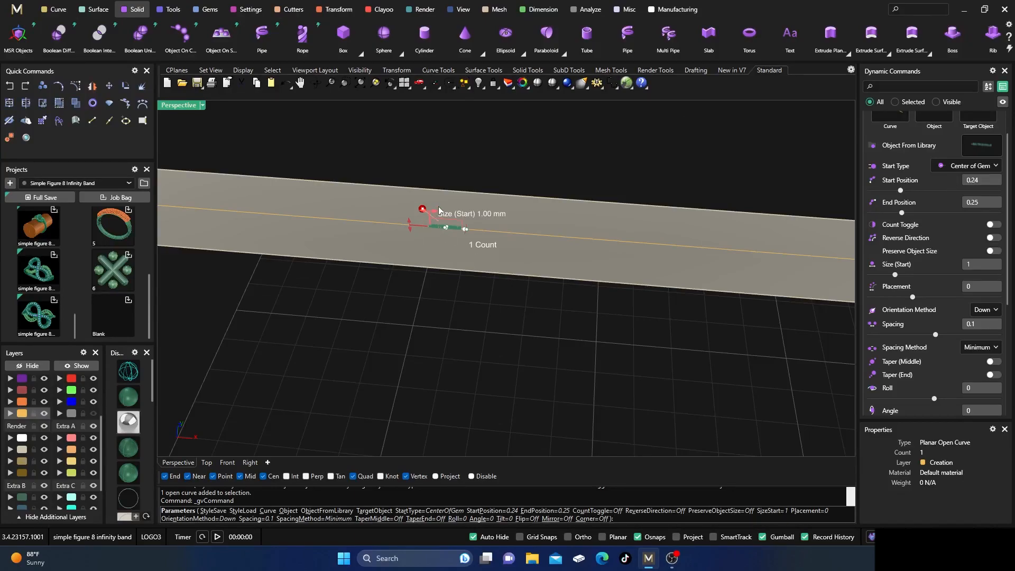
Step: Set the logo's start size to 14 and finish Object On Curve
drag(422, 208, 267, 202)
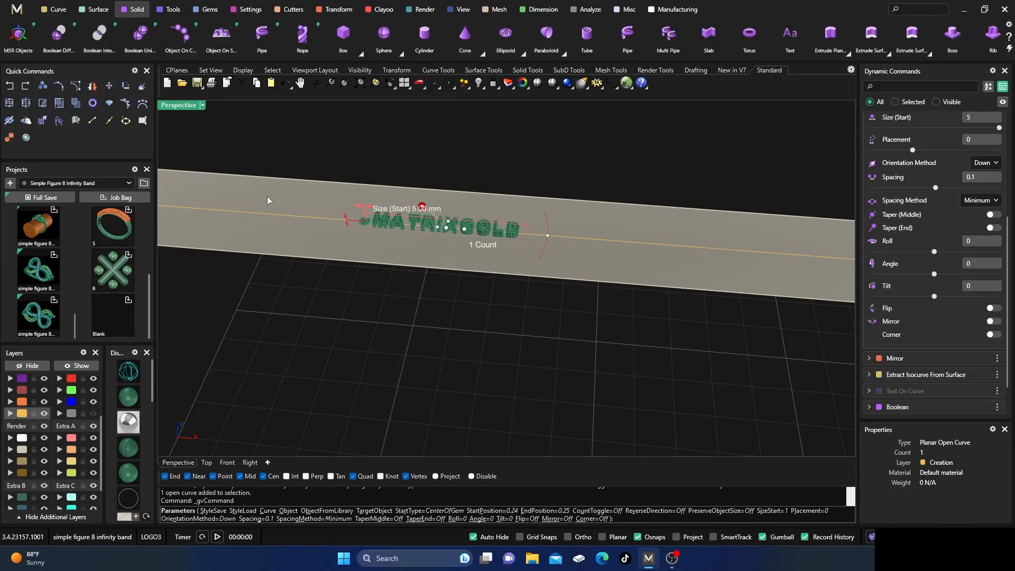
click(970, 117)
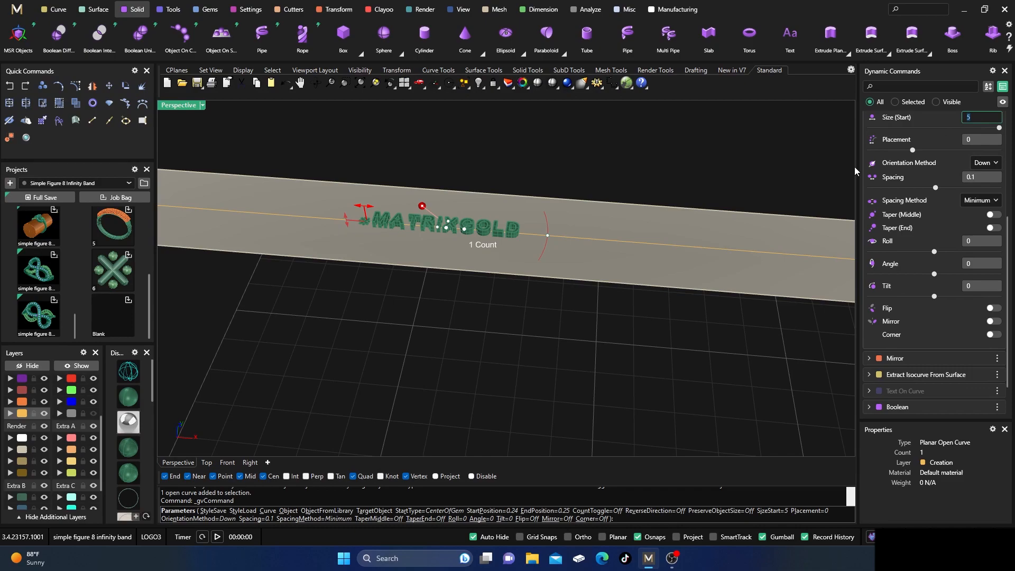
text(14)
key(Tab)
scroll(461, 307, down, 2)
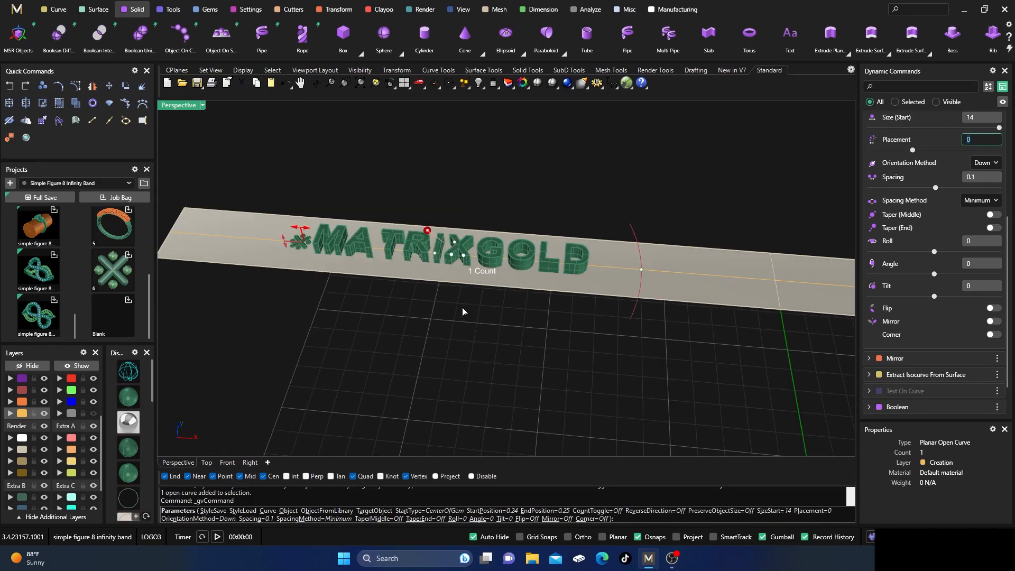
right_drag(496, 367, 439, 352)
scroll(375, 206, down, 3)
right_drag(362, 251, 364, 267)
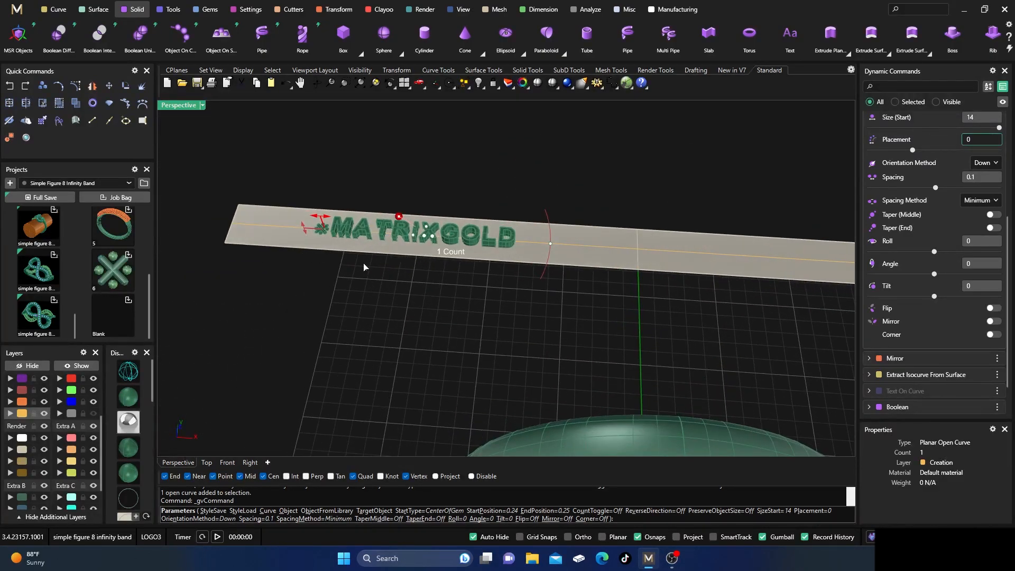
right_click(378, 297)
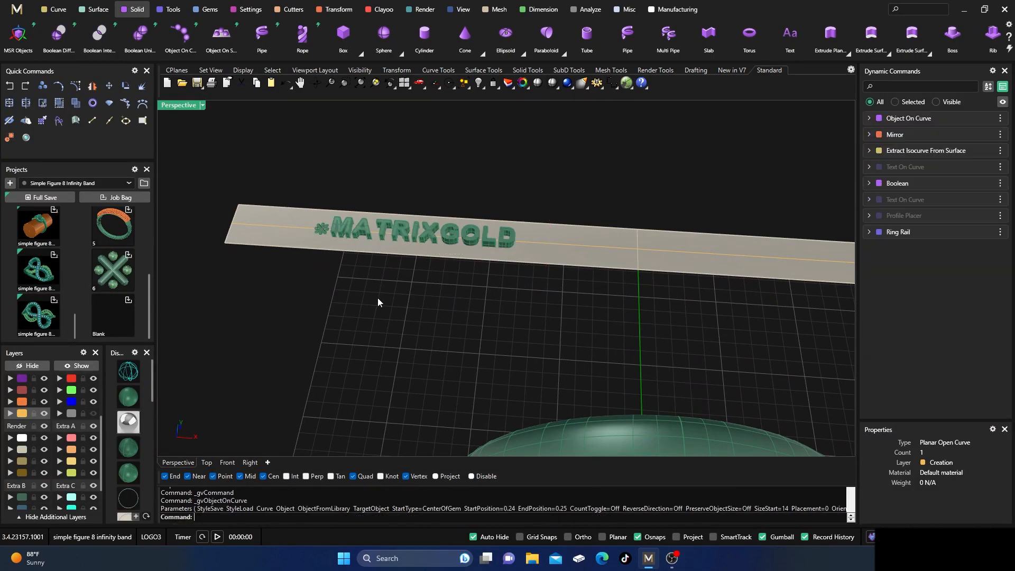
Step: Start Smart Flow with the flat strip as base surface and the ring's inner surface as destination
scroll(347, 287, down, 5)
right_drag(375, 331, 357, 309)
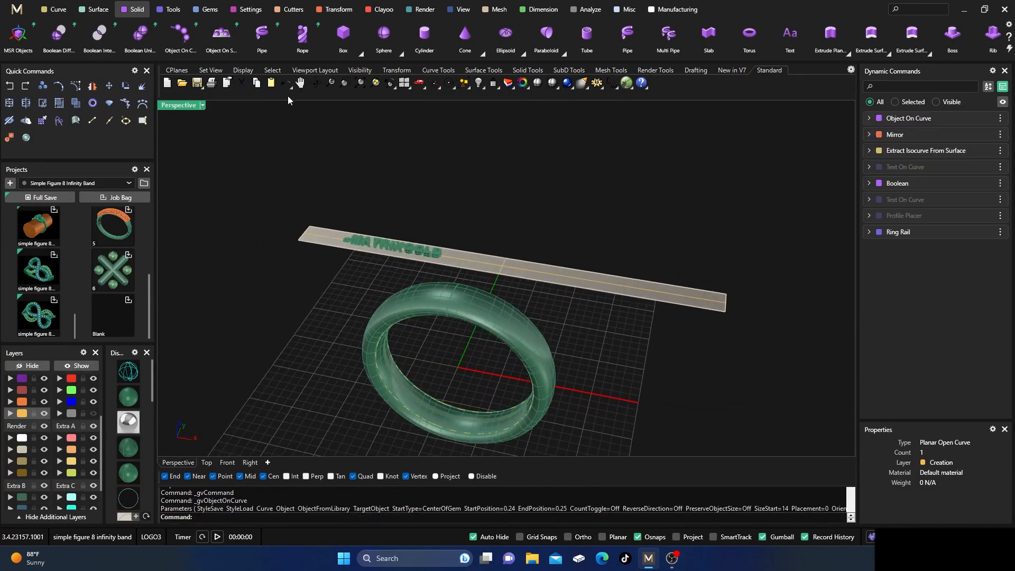
click(335, 9)
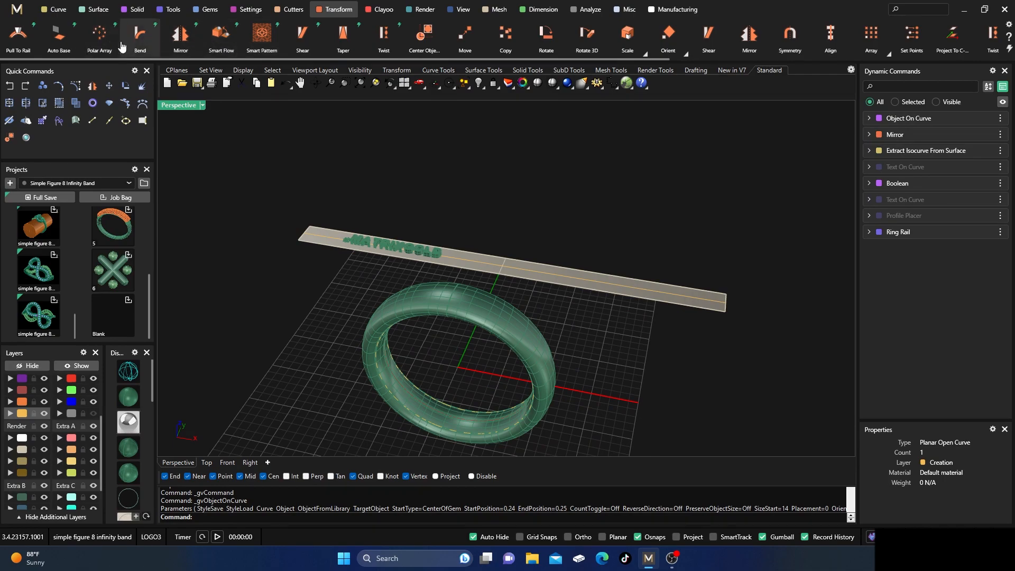
click(222, 38)
scroll(316, 250, up, 3)
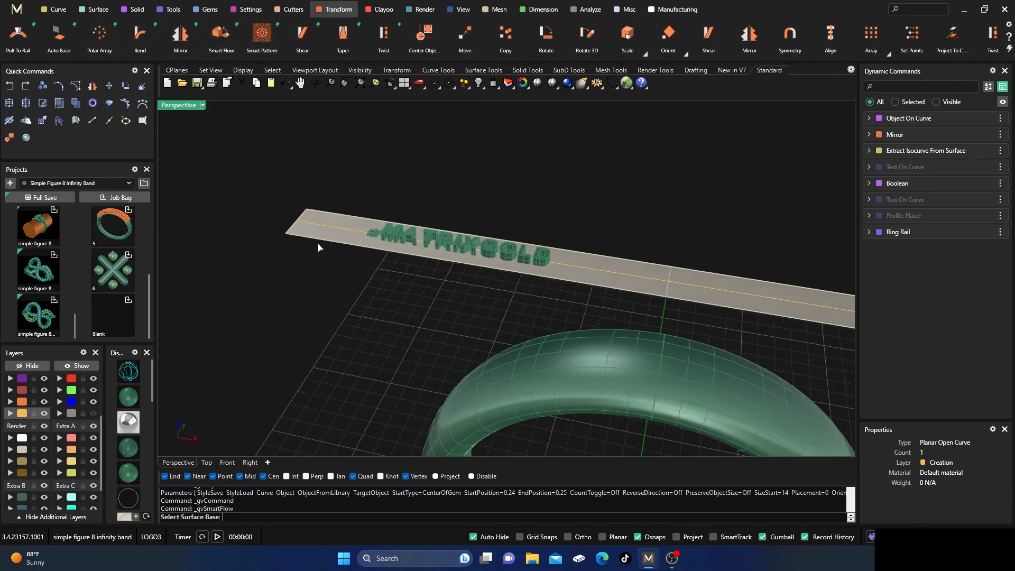
click(305, 231)
scroll(272, 193, down, 3)
scroll(306, 349, up, 2)
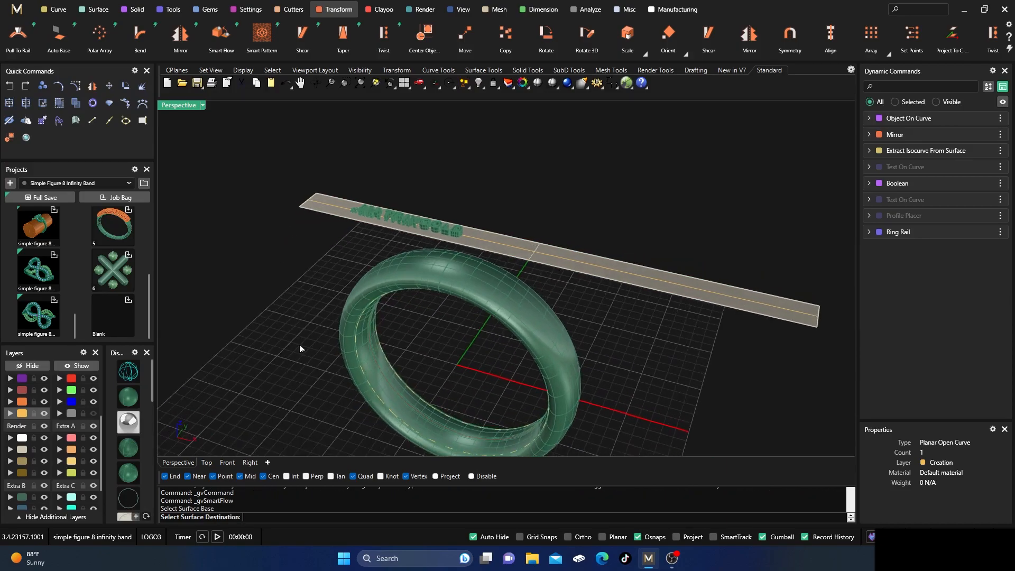
scroll(355, 380, up, 3)
click(383, 368)
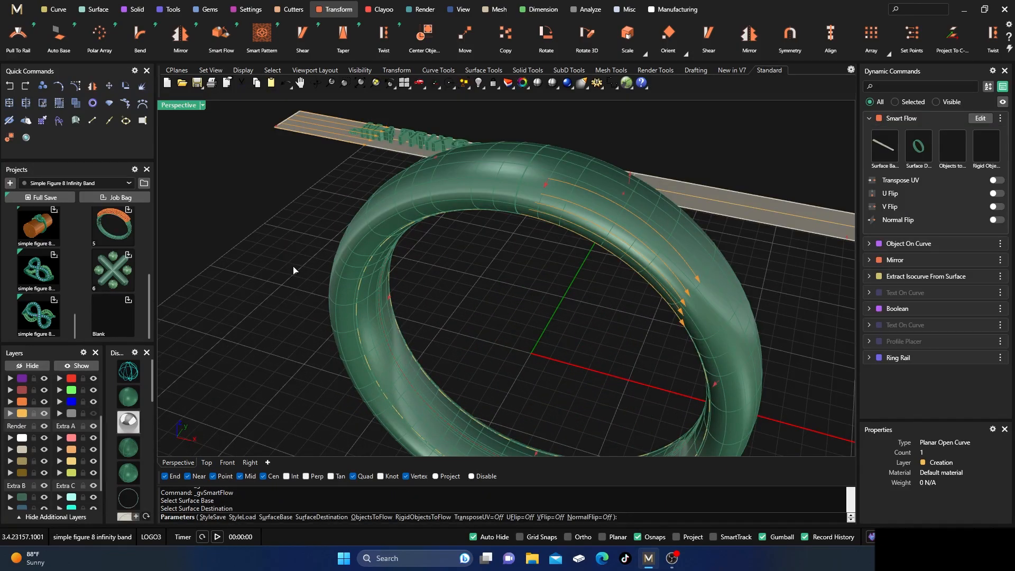
Step: Choose the MATRIXGOLD logo on the strip as the object to flow and complete Smart Flow
scroll(295, 270, down, 5)
click(947, 143)
scroll(346, 211, up, 3)
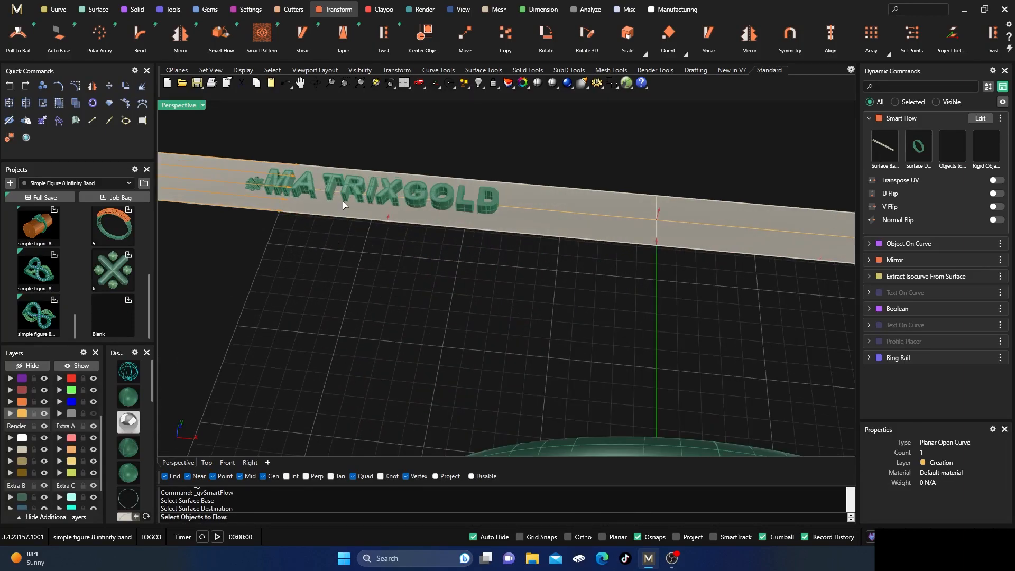
click(349, 189)
scroll(351, 276, down, 4)
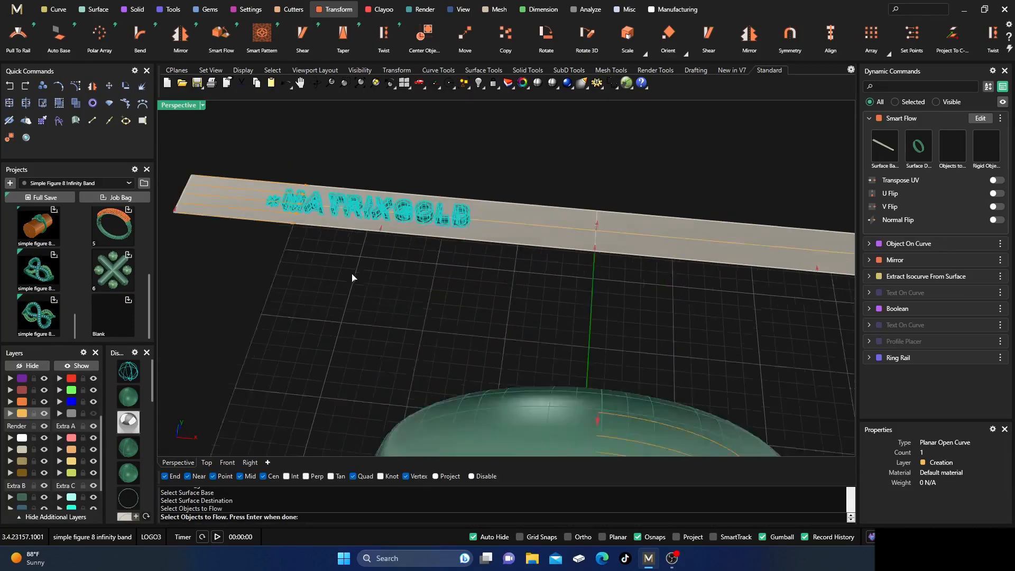
right_drag(352, 298, 337, 268)
key(Return)
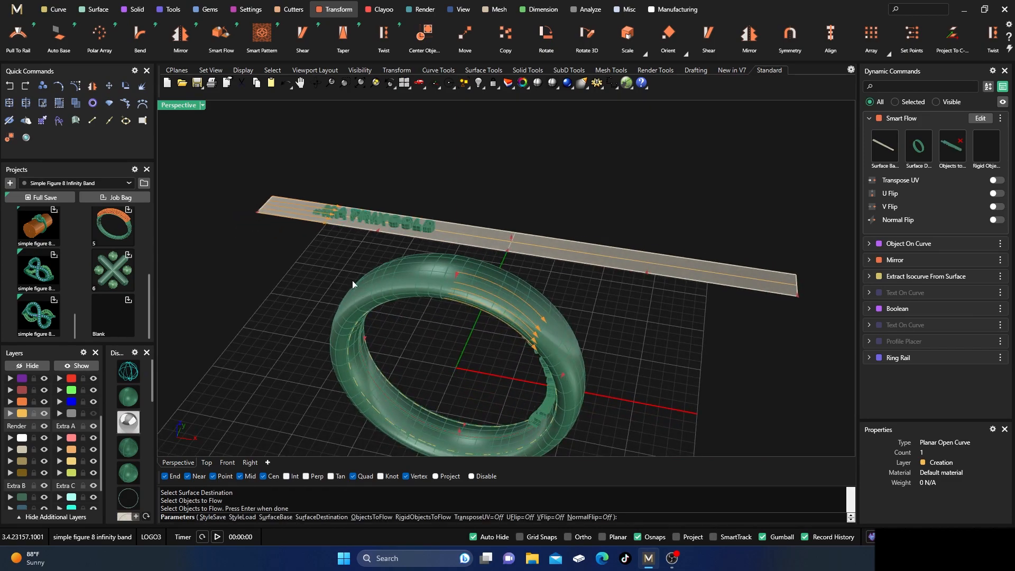
key(Return)
right_drag(353, 268, 548, 301)
scroll(657, 286, up, 5)
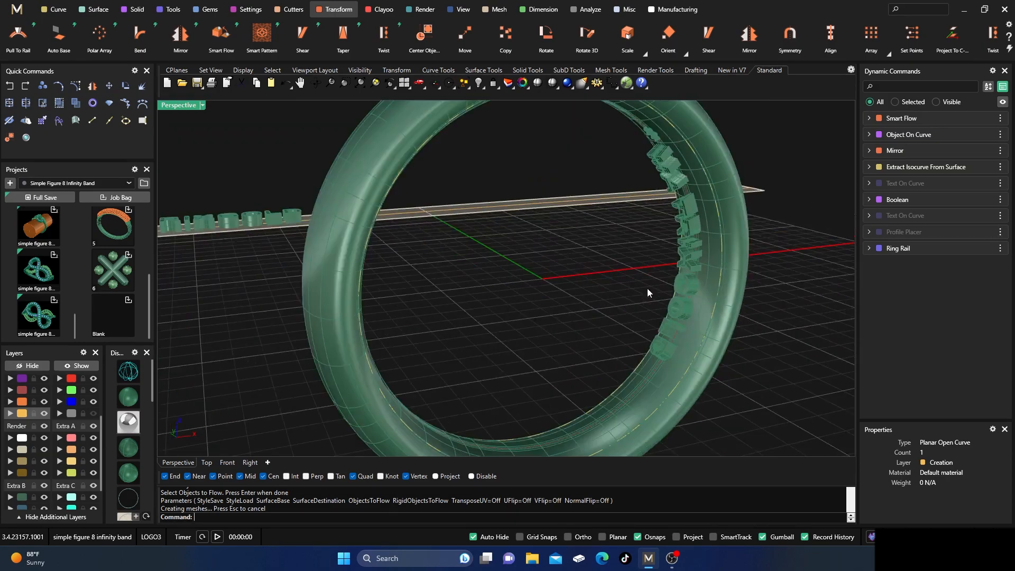
Step: Move the MATRIXGOLD logo along the red axis to the opposite half of the flat strip
scroll(648, 292, down, 5)
right_drag(570, 335, 432, 260)
click(407, 232)
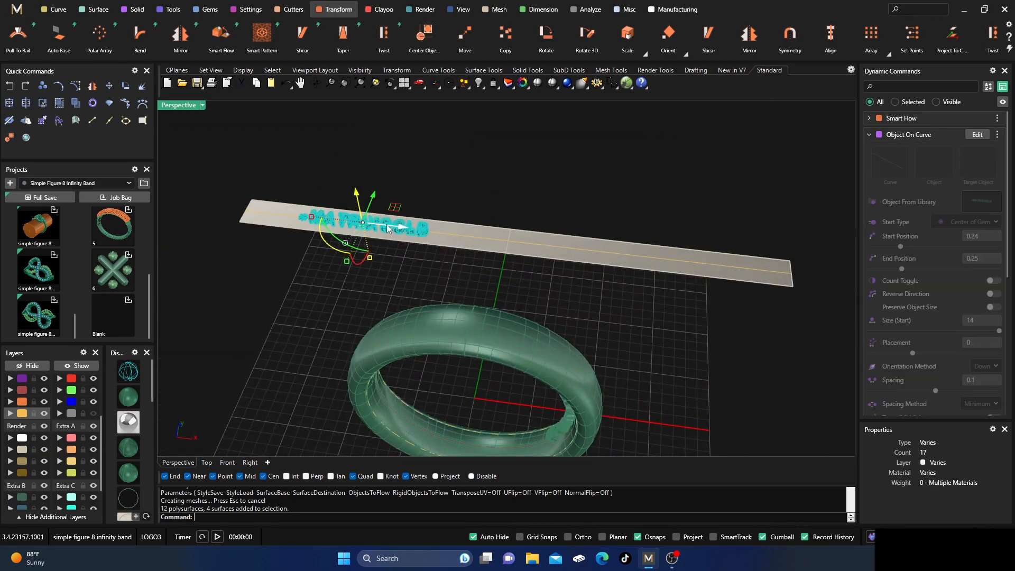
drag(410, 225, 669, 260)
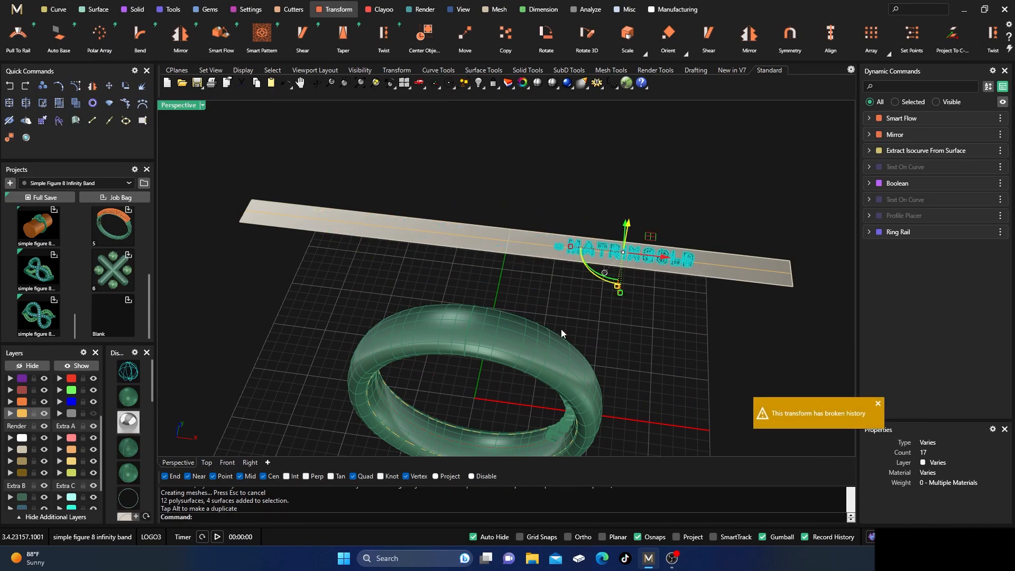
Step: Delete the flowed logo from inside the ring band
right_drag(600, 374, 695, 375)
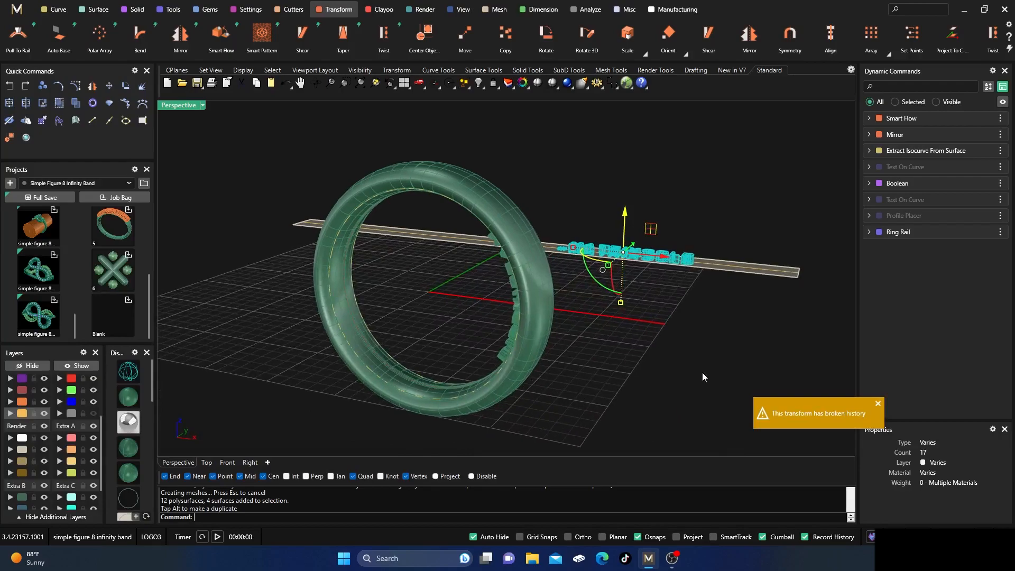
right_drag(748, 353, 681, 369)
scroll(632, 255, up, 4)
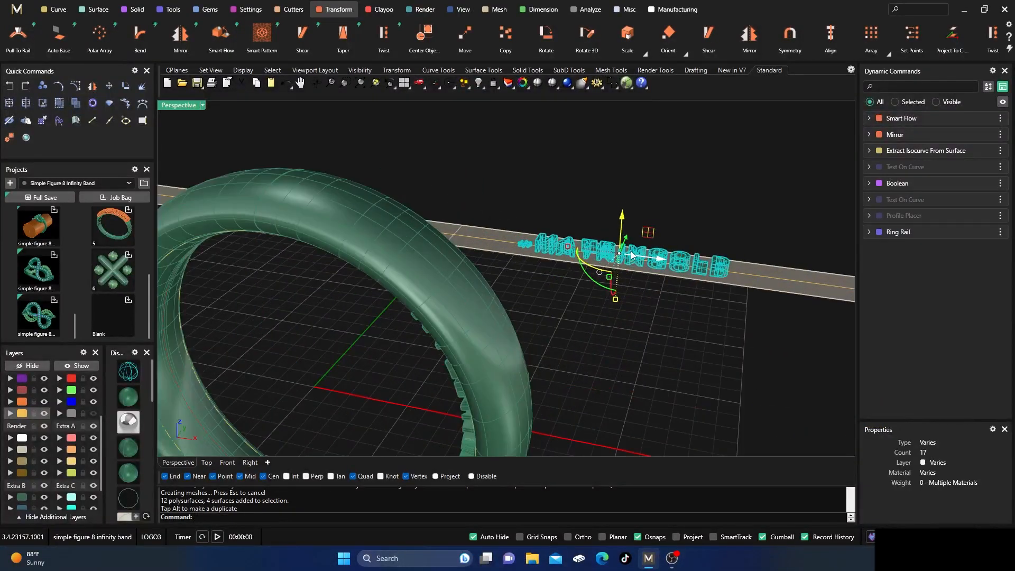
scroll(569, 271, down, 5)
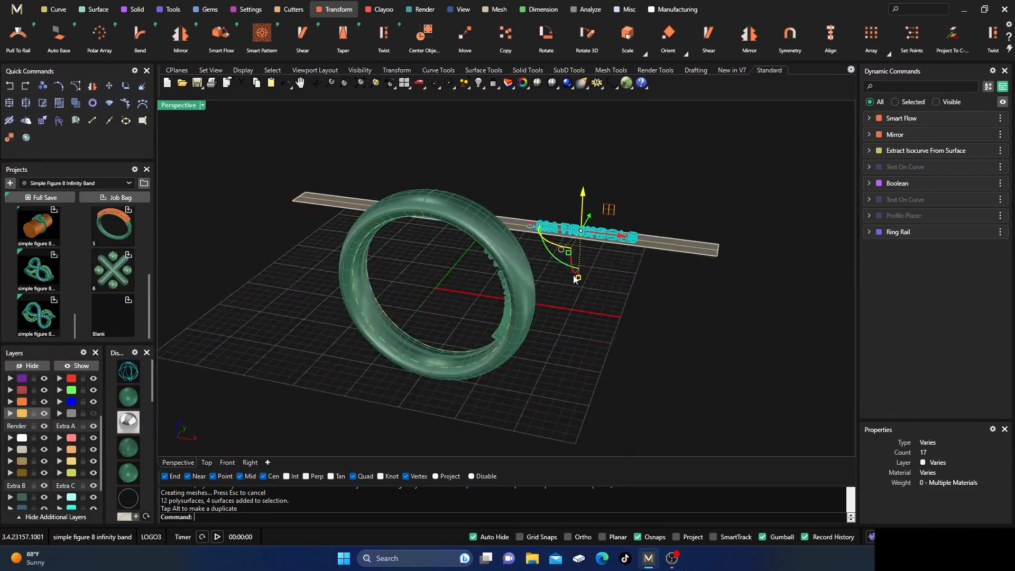
click(582, 341)
click(506, 307)
key(Delete)
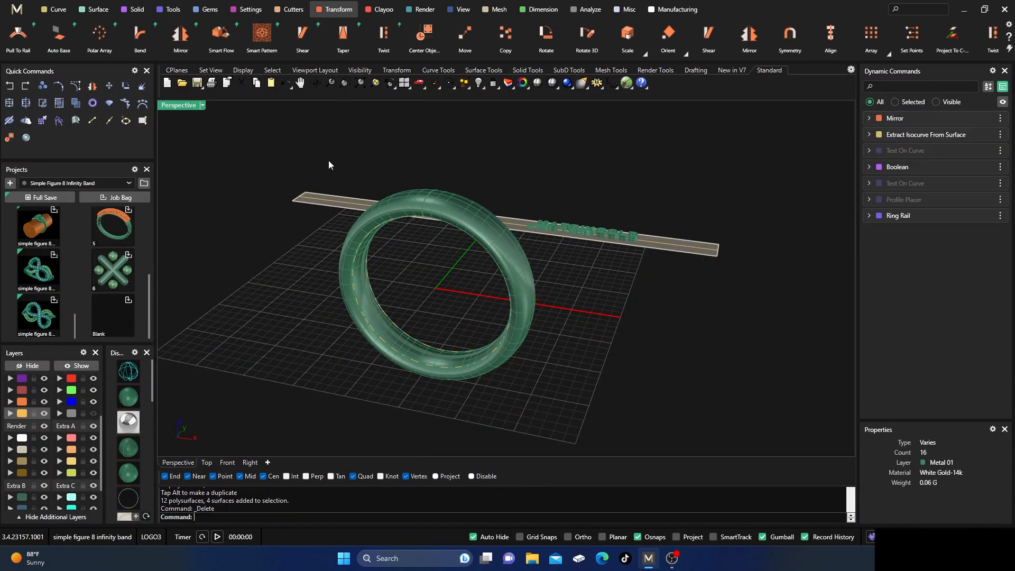
Step: Run Smart Flow again to wrap the relocated logo from the flat strip onto the ring's inner surface
click(217, 37)
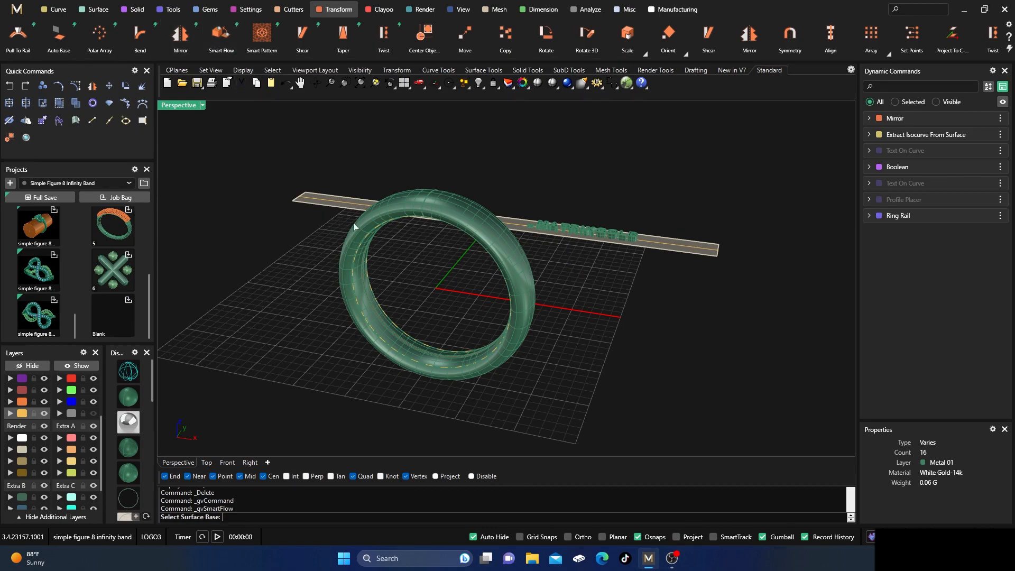
right_drag(352, 242, 349, 257)
click(301, 217)
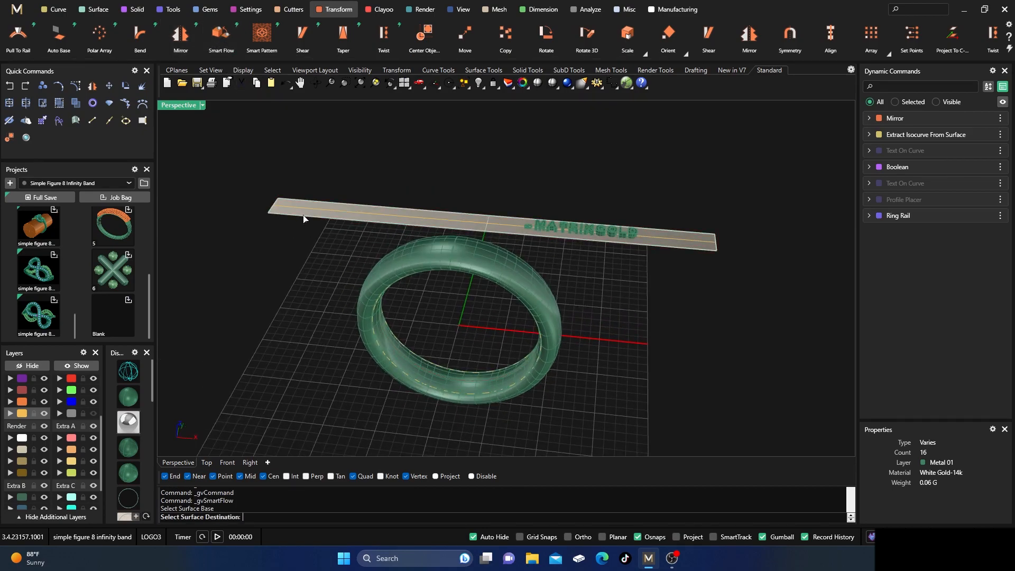
click(389, 351)
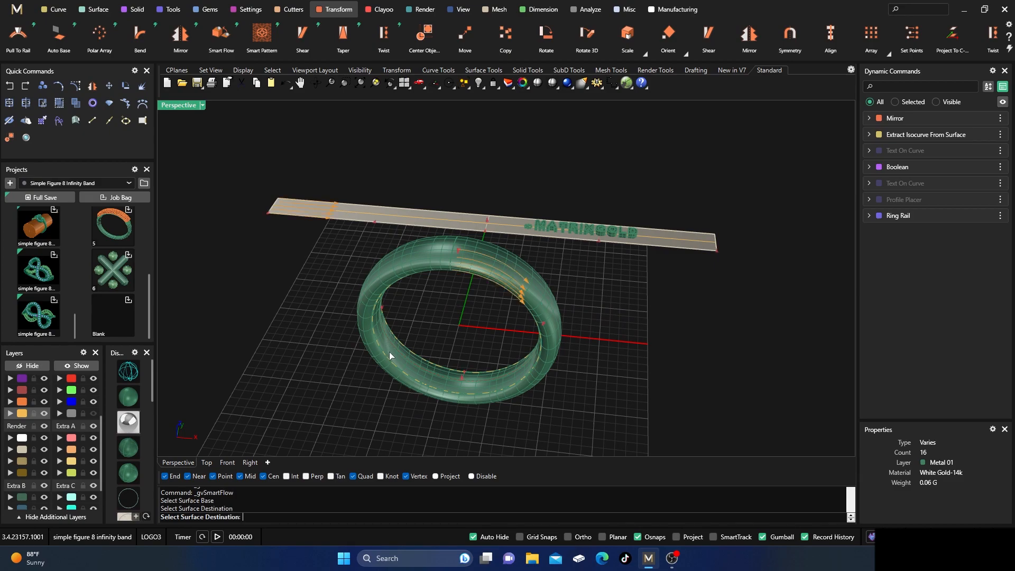
click(956, 151)
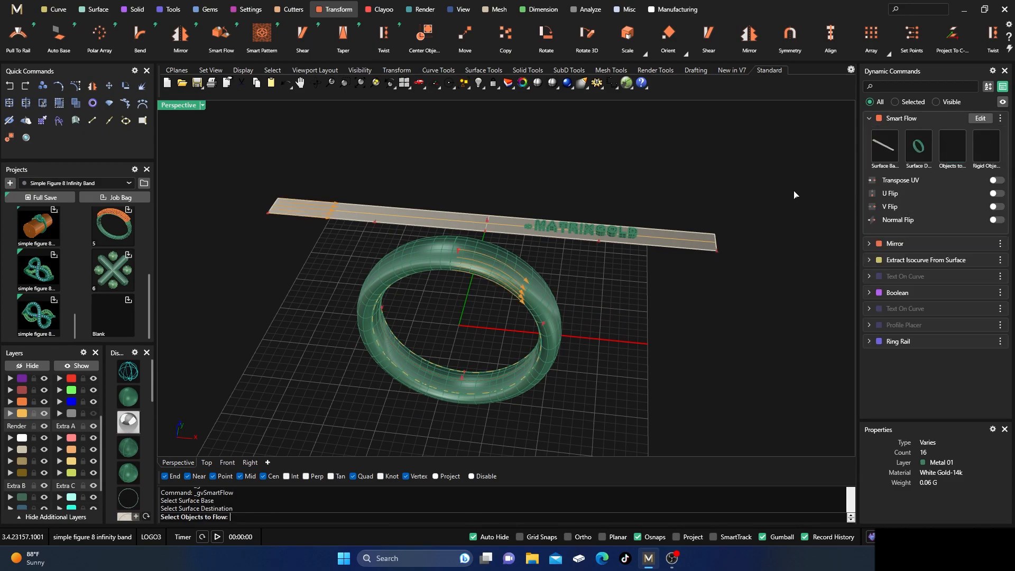
click(629, 238)
key(Return)
right_drag(616, 339, 560, 294)
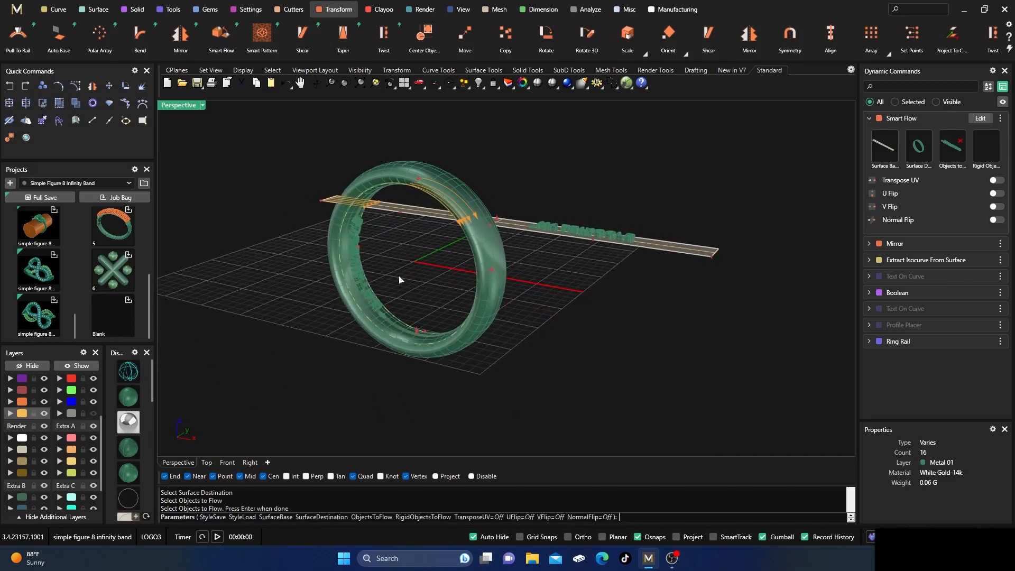
scroll(361, 267, up, 6)
right_drag(357, 333, 468, 342)
Step: Rotate the logo half a turn in the strip's plane and inspect its flowed copy inside the ring
click(682, 212)
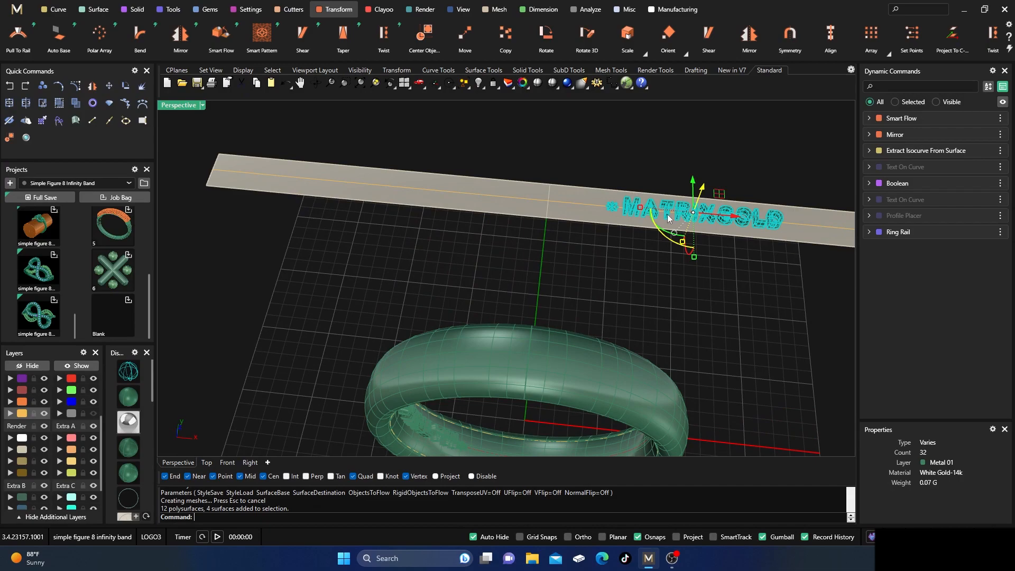
right_drag(636, 273, 585, 338)
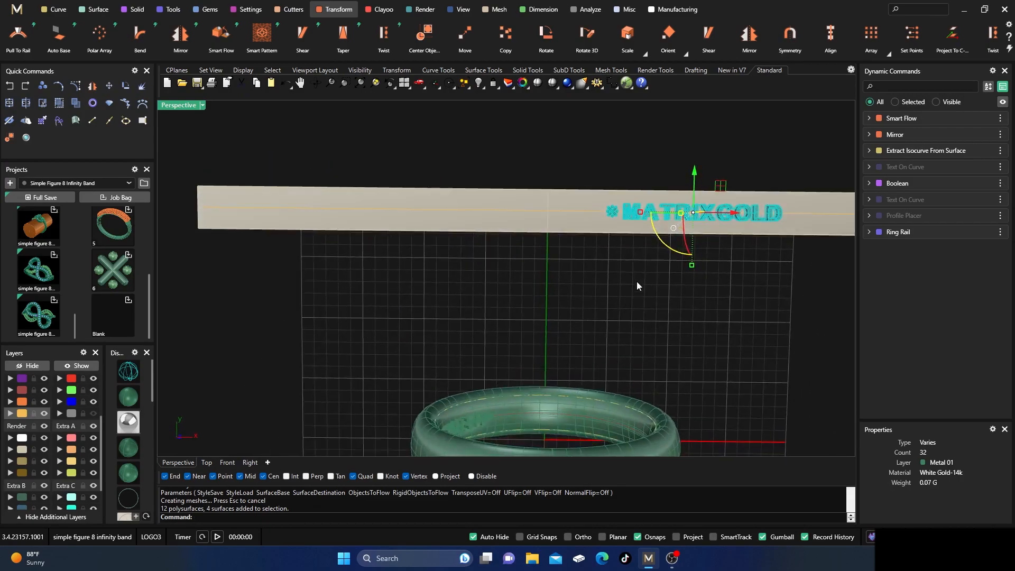
click(669, 249)
key(Return)
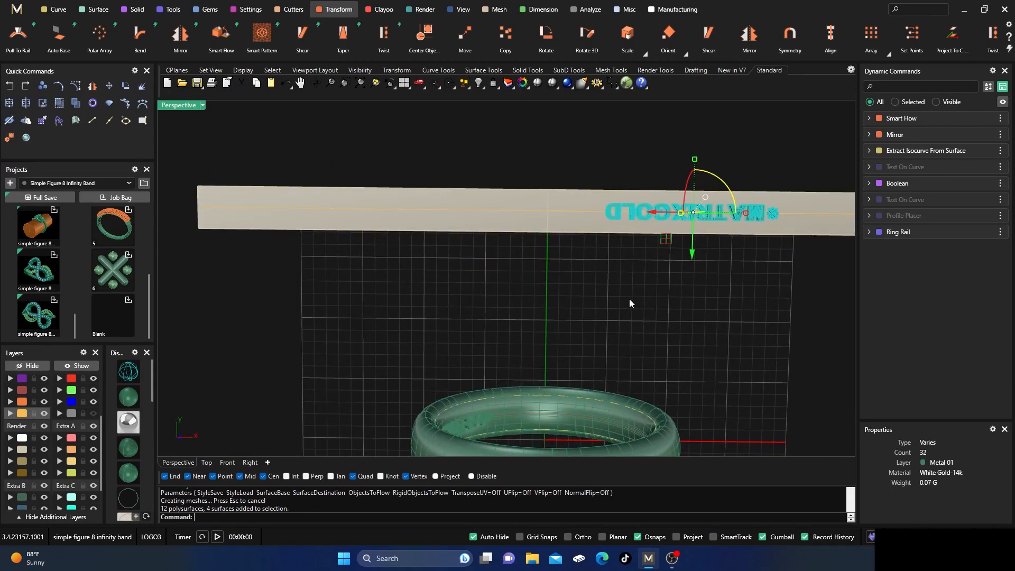
right_drag(591, 335, 544, 238)
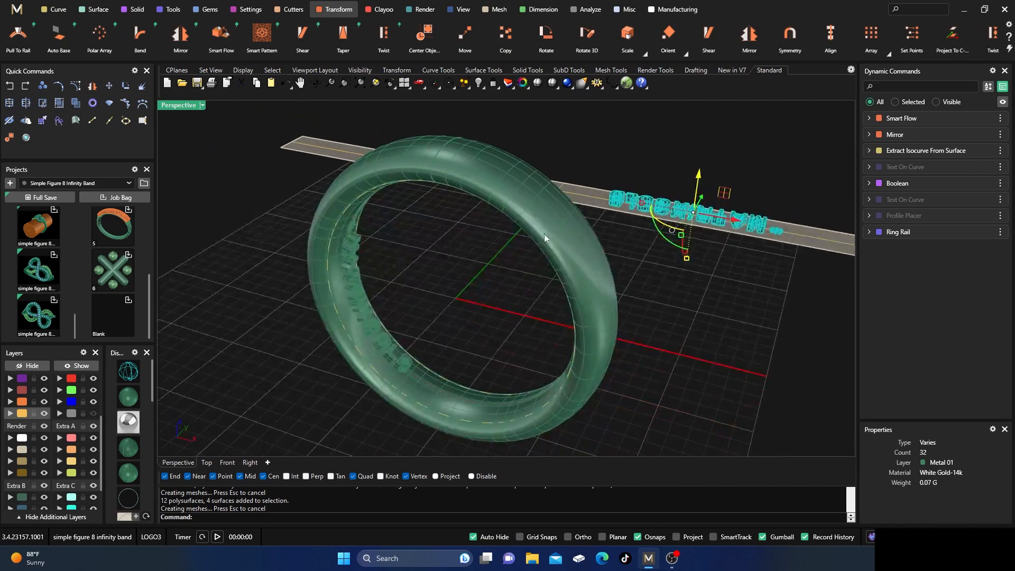
right_drag(402, 338, 390, 333)
scroll(452, 403, down, 4)
right_drag(453, 403, 360, 283)
scroll(391, 306, up, 5)
scroll(467, 402, up, 3)
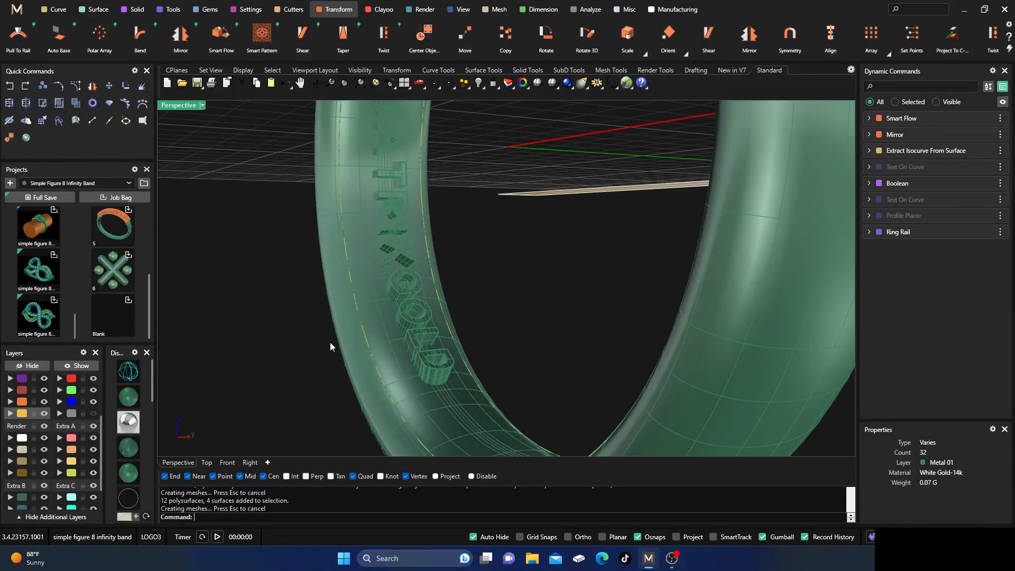
Step: Check how the flowed logo sits along the ring's inner wall in the Front and Perspective views
click(227, 462)
scroll(347, 303, down, 6)
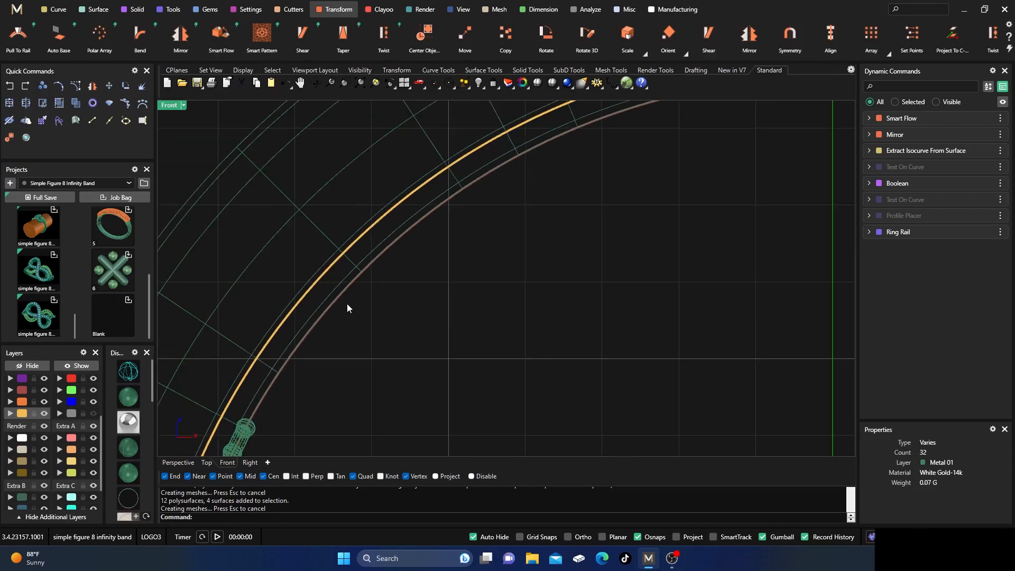
scroll(351, 311, down, 3)
scroll(323, 340, down, 3)
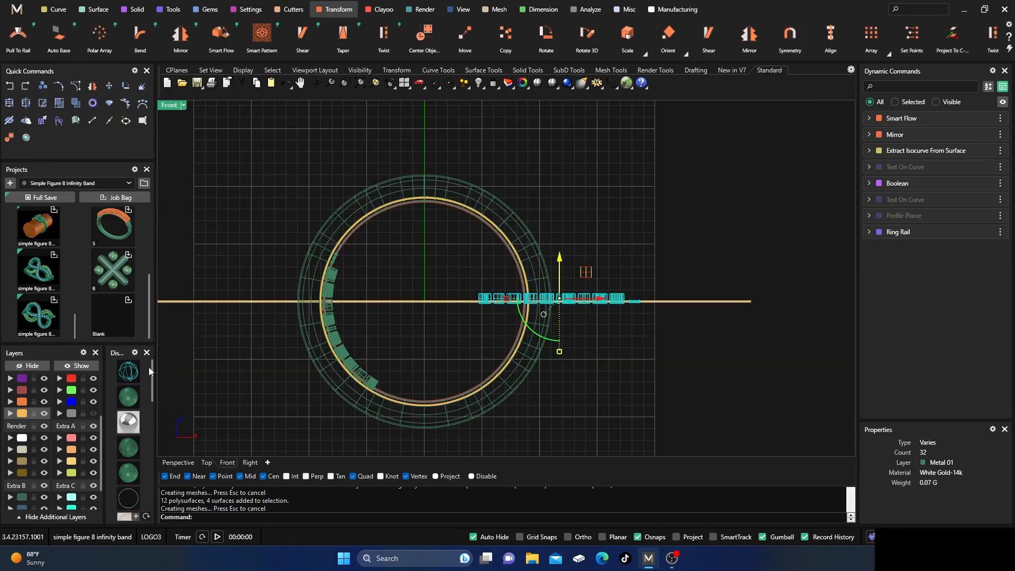
click(178, 462)
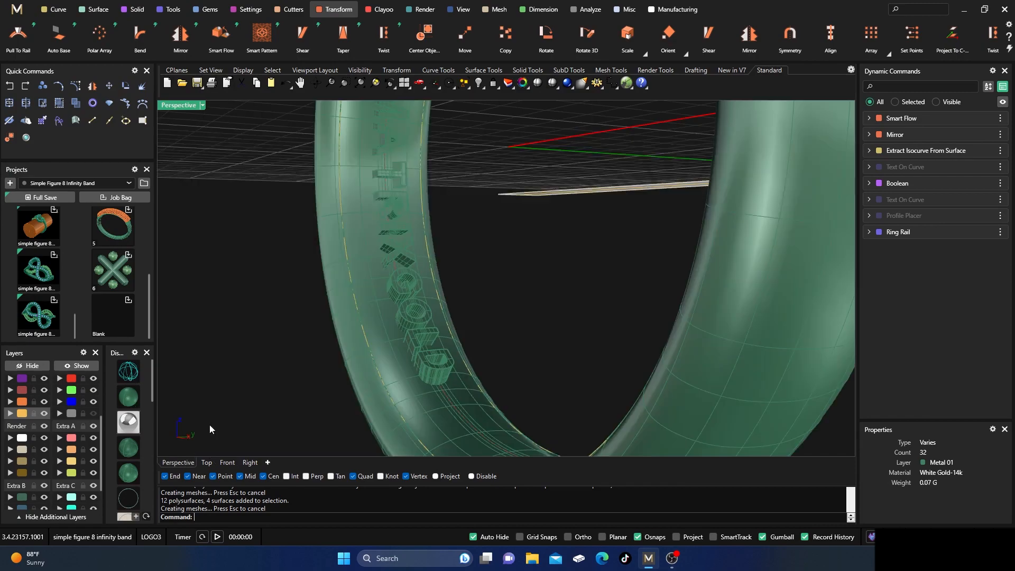
scroll(393, 353, down, 3)
right_drag(448, 408, 410, 385)
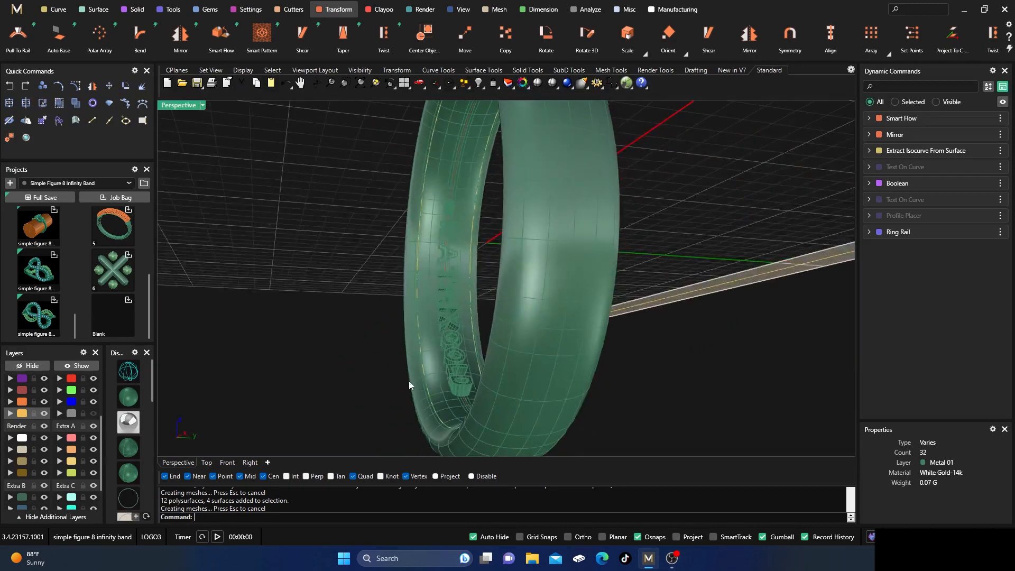
Step: Examine in wireframe how deeply the logo letters cut into the ring's inner surface from end to end
click(128, 373)
right_drag(338, 323, 487, 312)
scroll(491, 354, up, 6)
scroll(457, 395, up, 6)
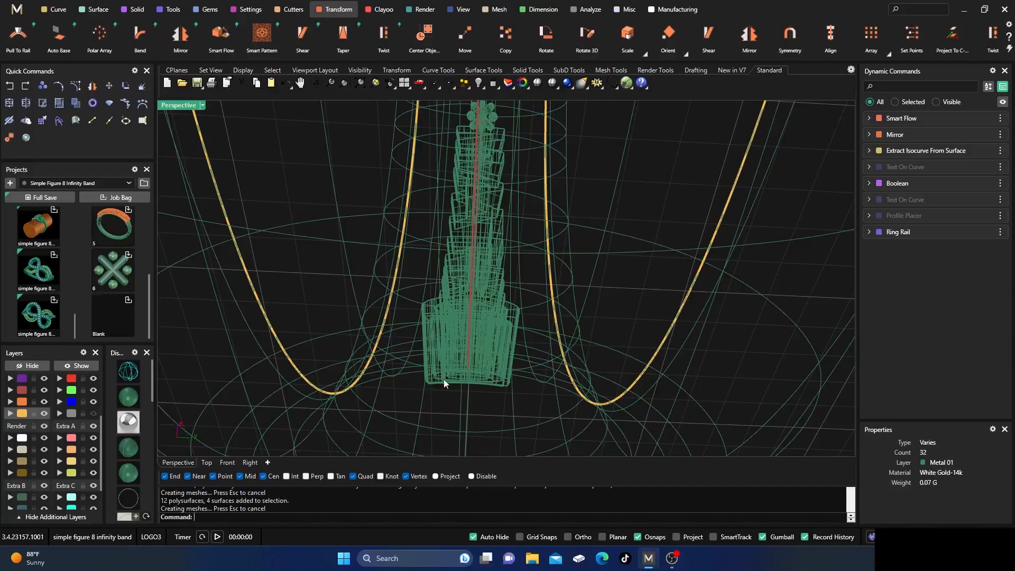
scroll(432, 315, down, 4)
scroll(427, 305, down, 5)
right_drag(426, 304, 462, 302)
scroll(422, 338, down, 8)
scroll(392, 196, up, 5)
scroll(391, 196, up, 12)
scroll(461, 302, down, 4)
right_drag(534, 274, 521, 234)
scroll(491, 190, up, 8)
scroll(594, 200, up, 10)
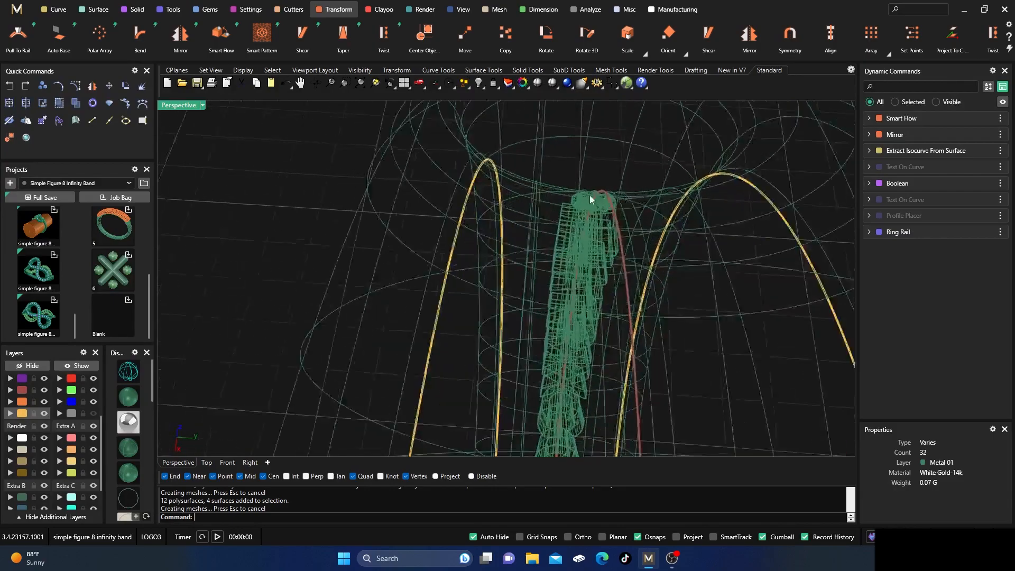
right_drag(594, 199, 595, 218)
right_drag(515, 219, 505, 238)
scroll(504, 238, down, 2)
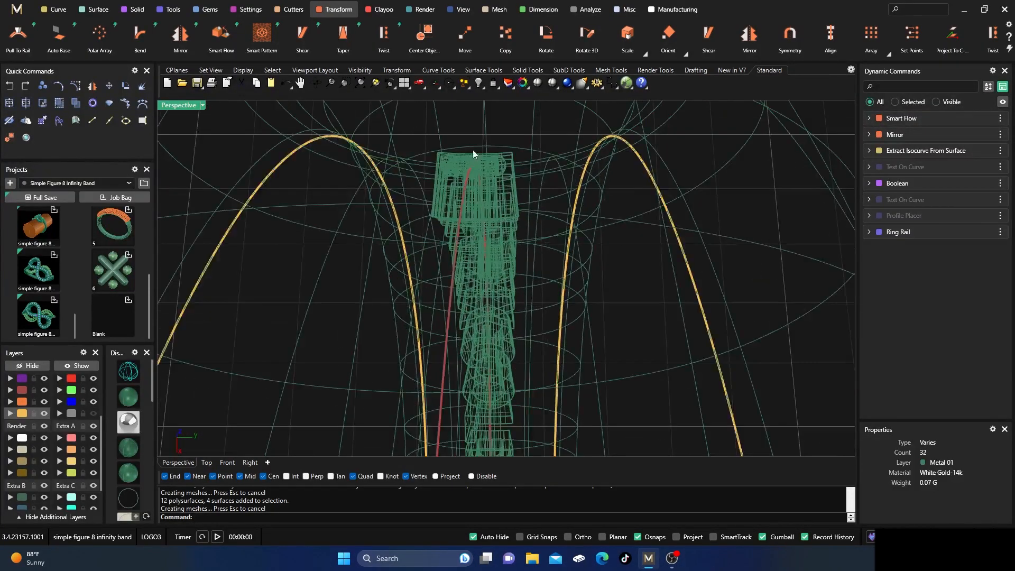
scroll(461, 127, up, 2)
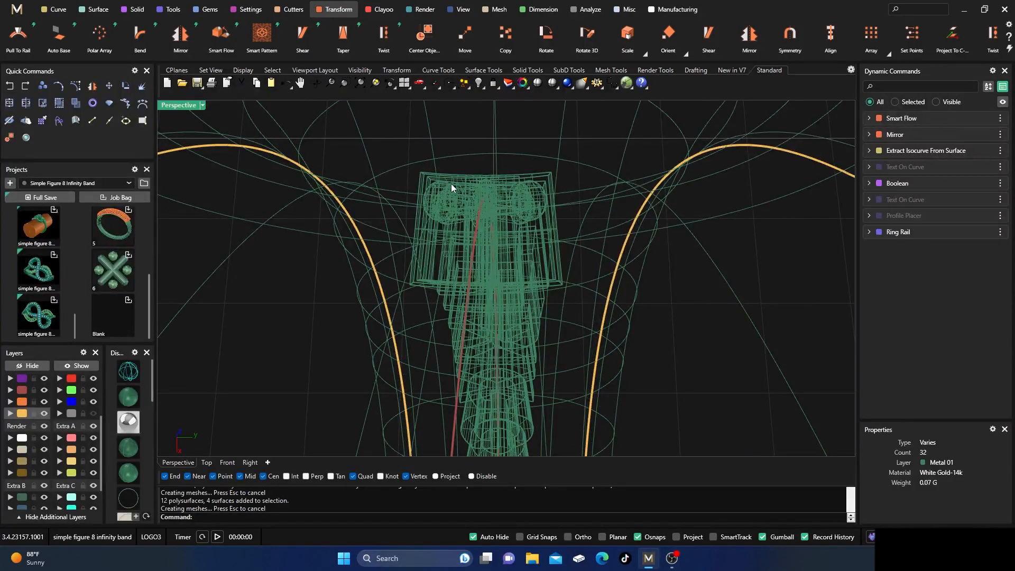
right_drag(452, 230, 457, 235)
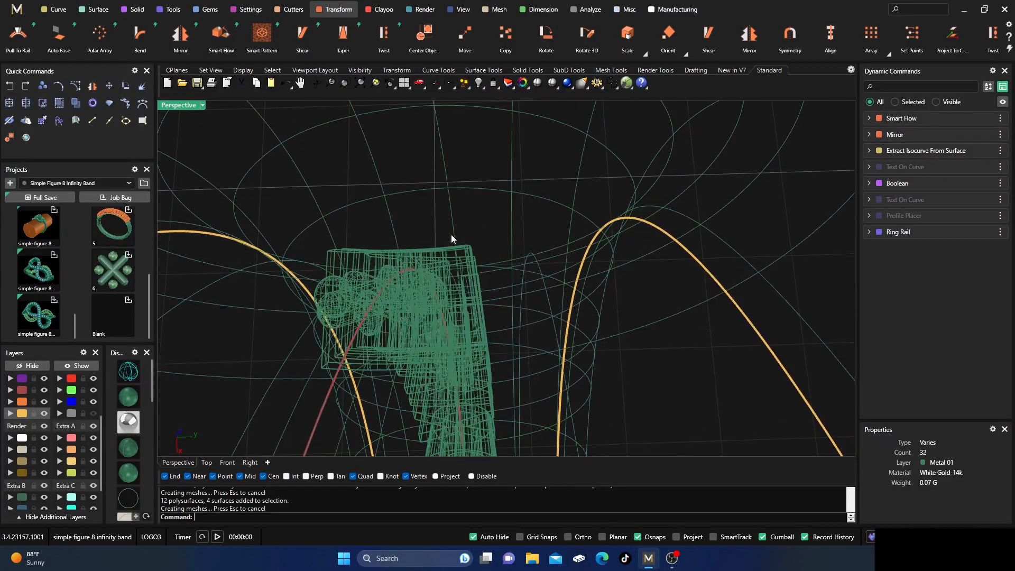
double_click(175, 106)
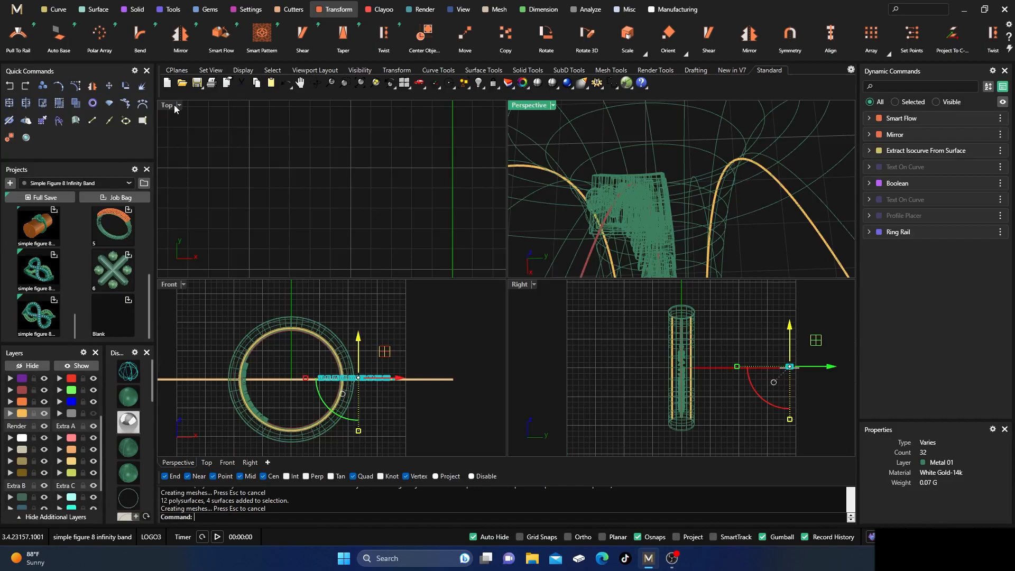
double_click(530, 106)
scroll(428, 267, down, 12)
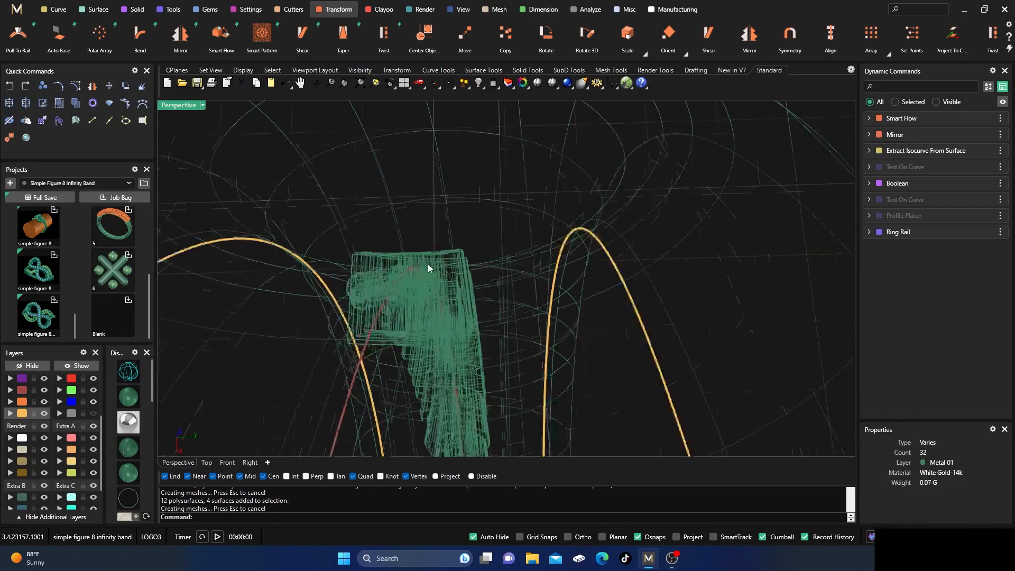
Step: Join the ring band's two open surfaces into one closed polysurface in shaded display
click(127, 402)
scroll(357, 290, down, 10)
right_drag(393, 323, 423, 299)
scroll(401, 297, up, 15)
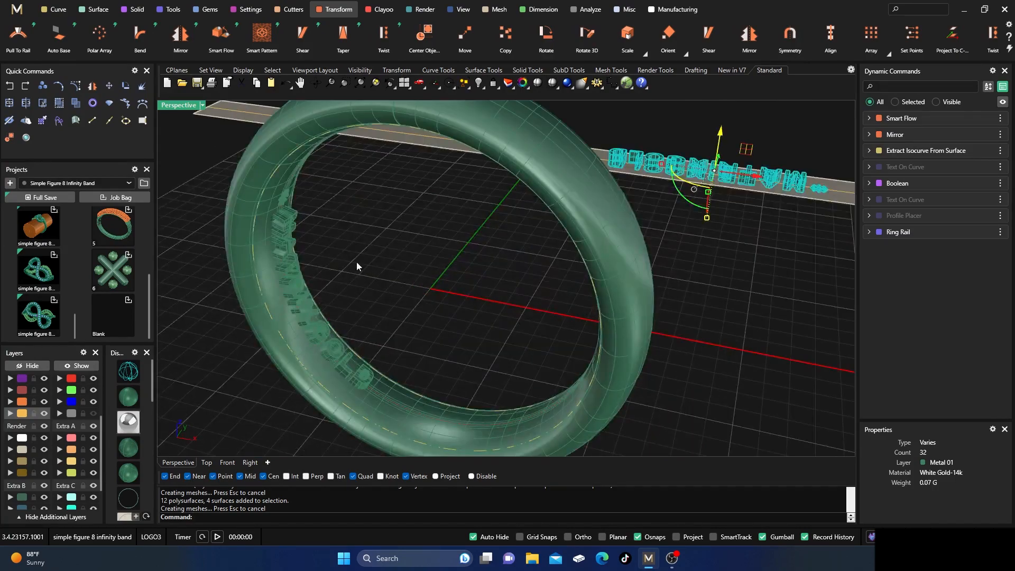
click(262, 222)
shift+click(261, 221)
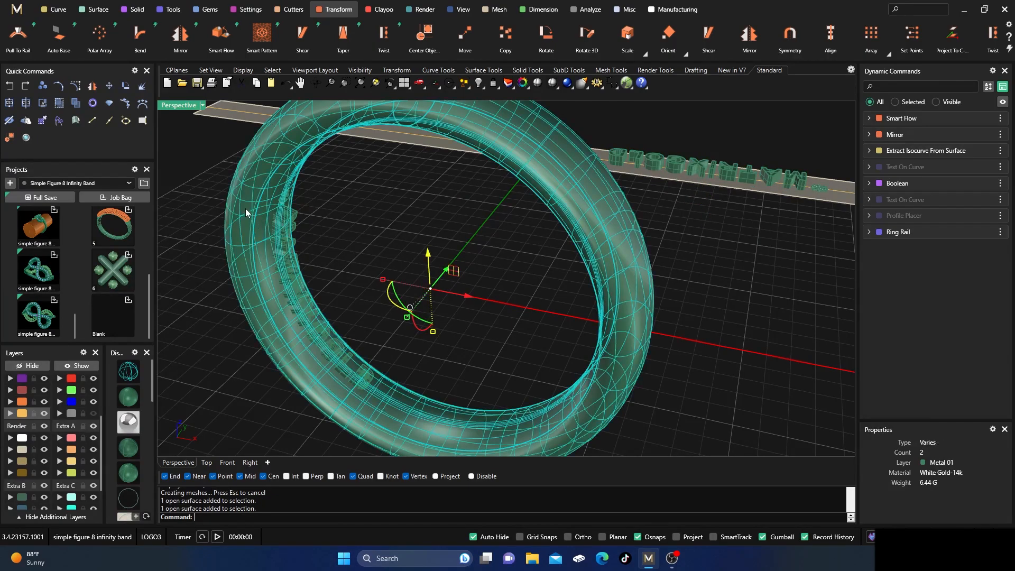
click(9, 103)
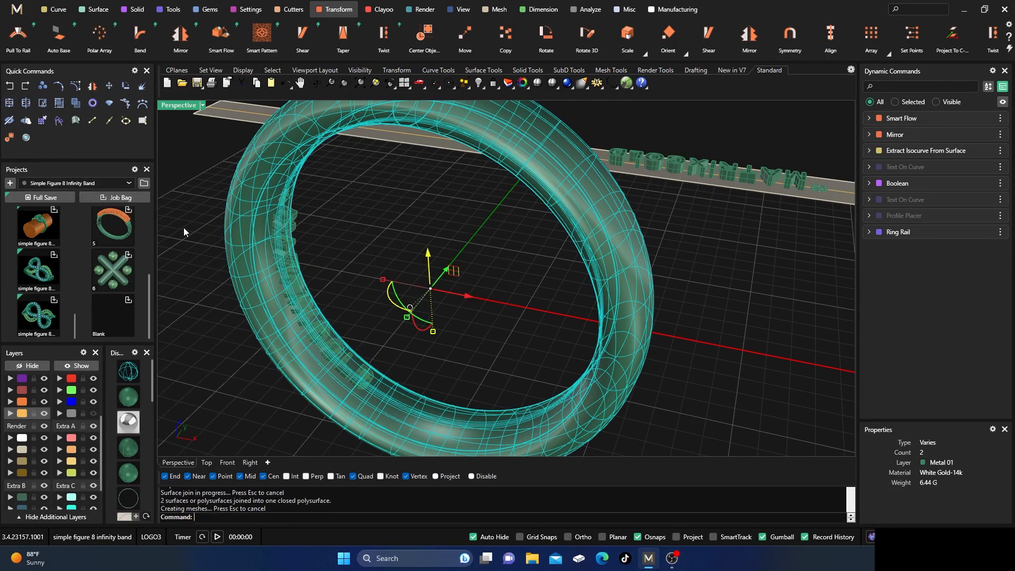
click(776, 320)
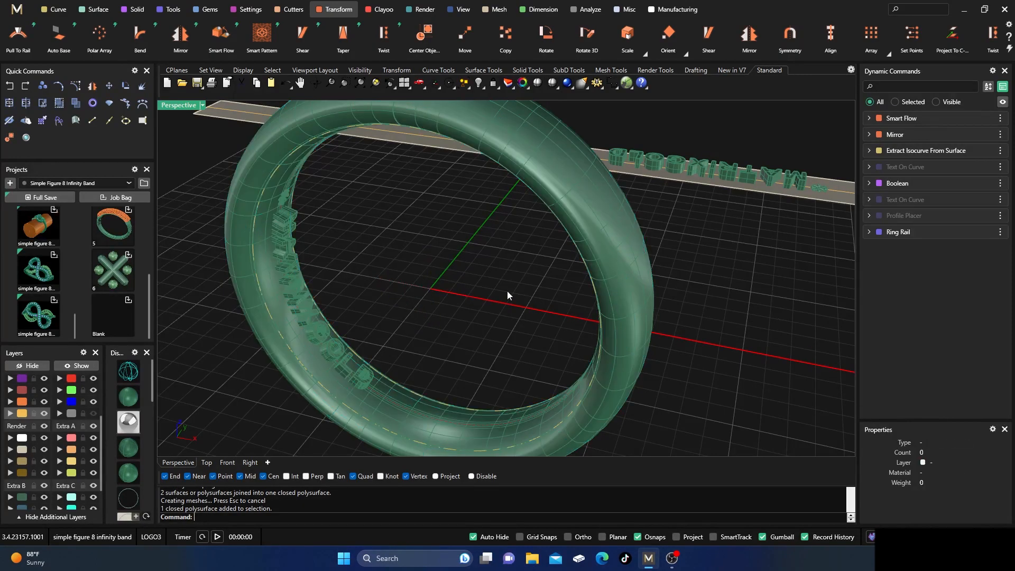
Step: Subtract the flowed MATRIXGOLD logo from the ring band with Boolean Difference
click(134, 10)
click(61, 38)
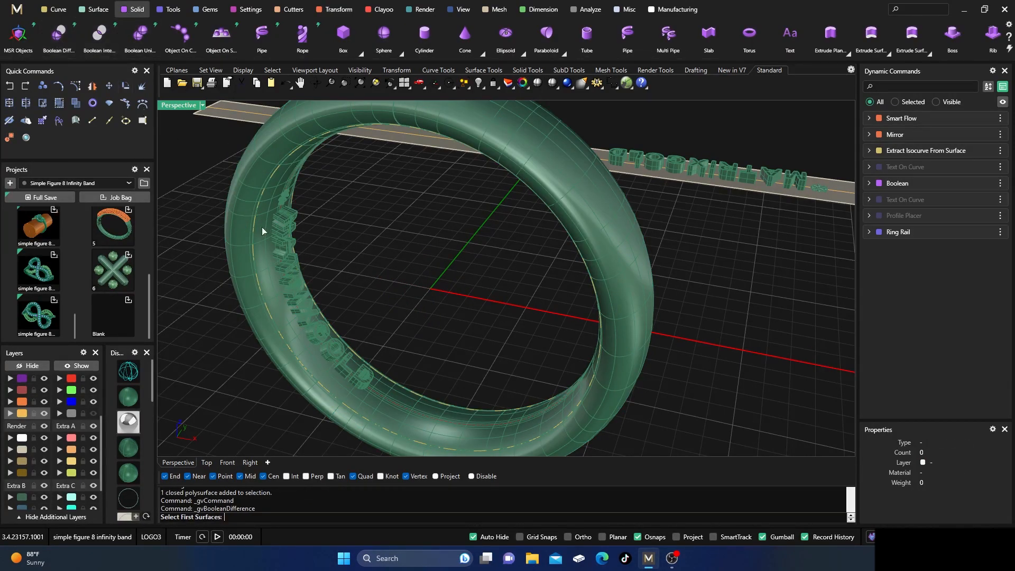
click(265, 275)
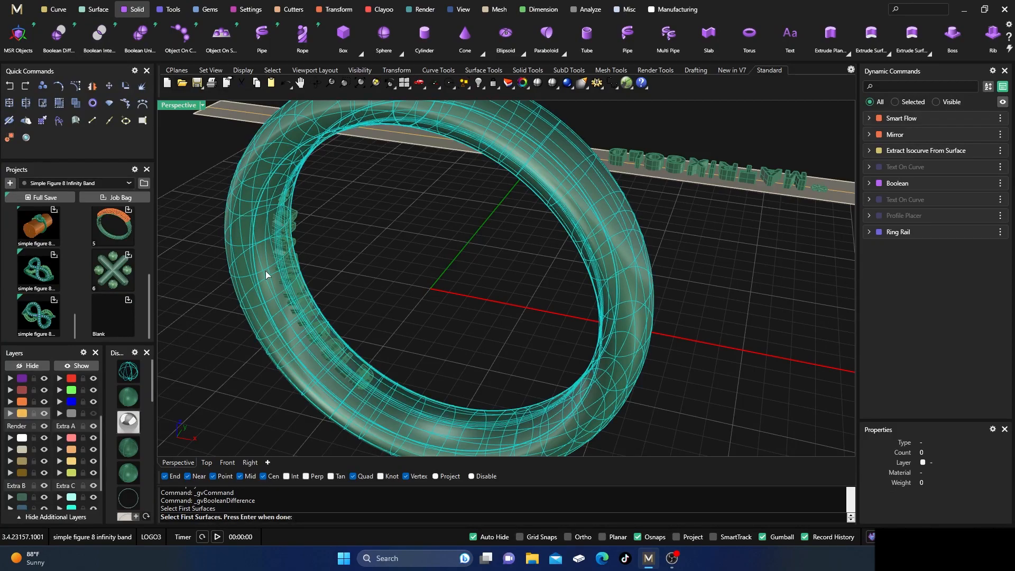
key(Return)
click(294, 223)
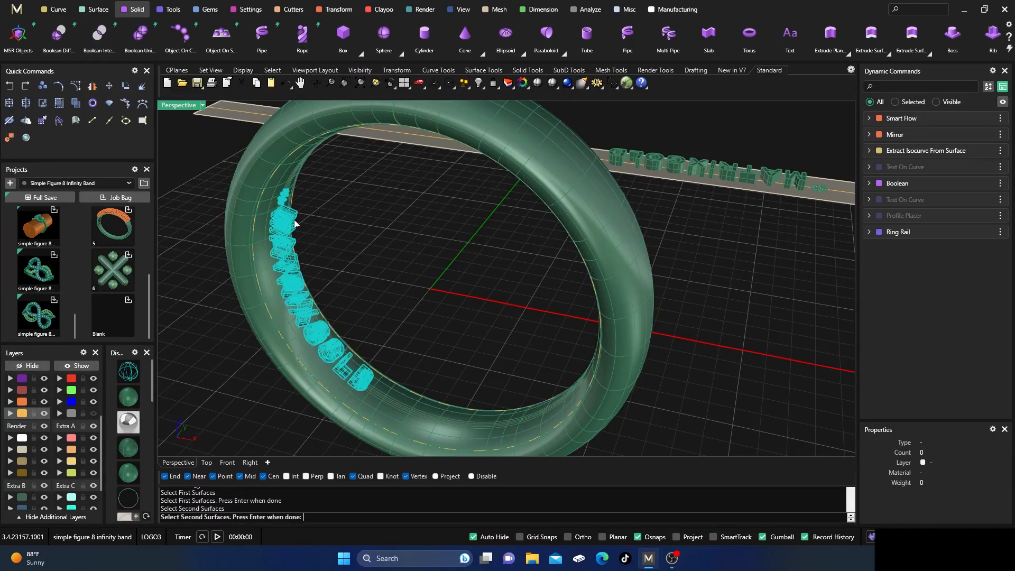
key(Return)
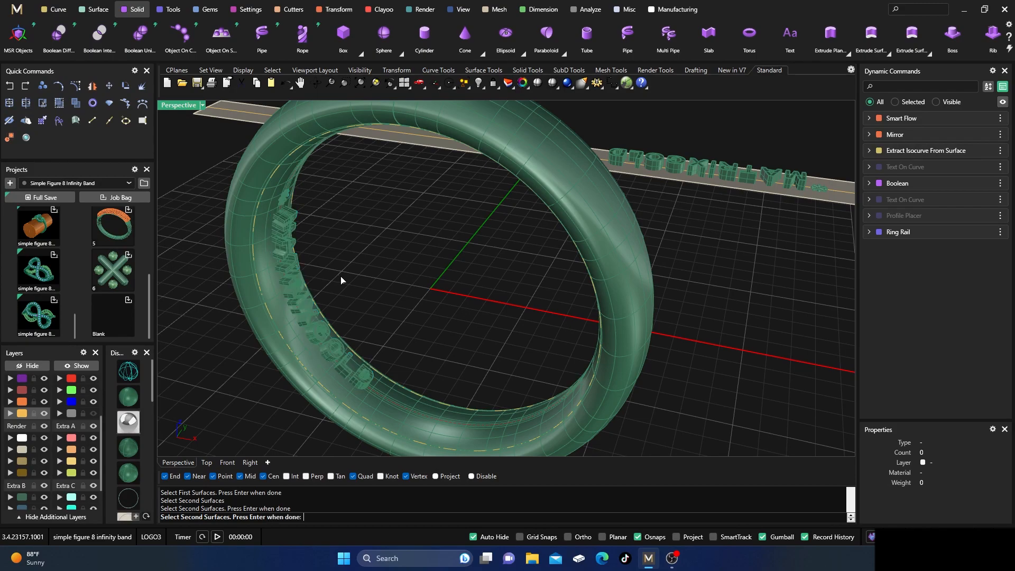
key(Return)
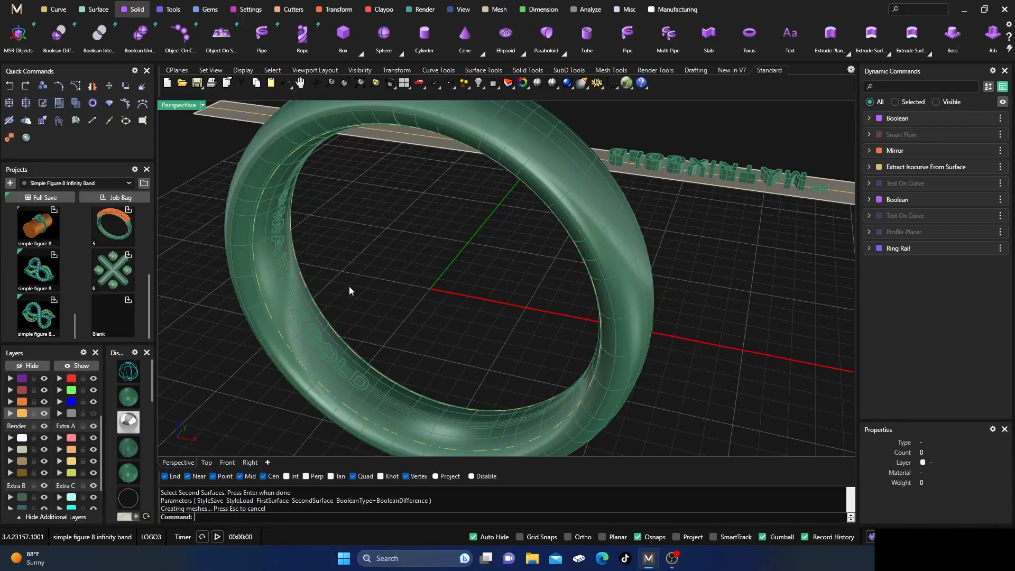
Step: Move the original uncut ring polysurface to the hidden User 04 layer
click(296, 301)
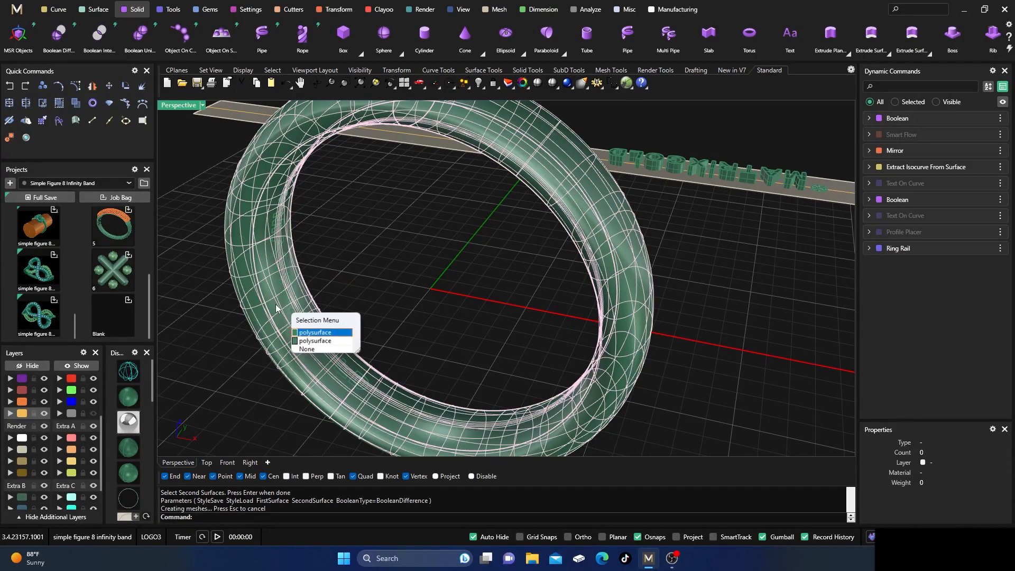
click(311, 335)
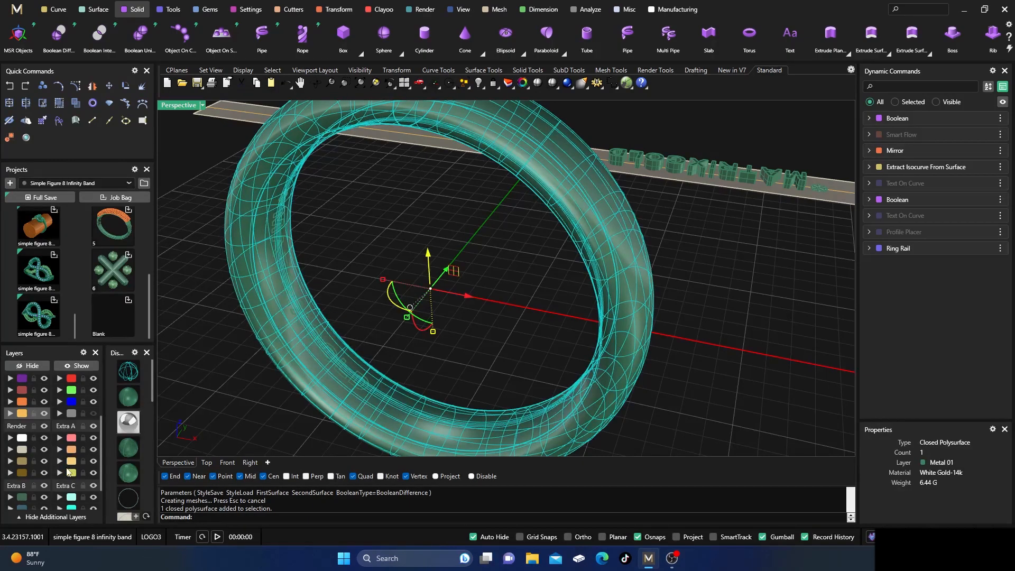
click(60, 423)
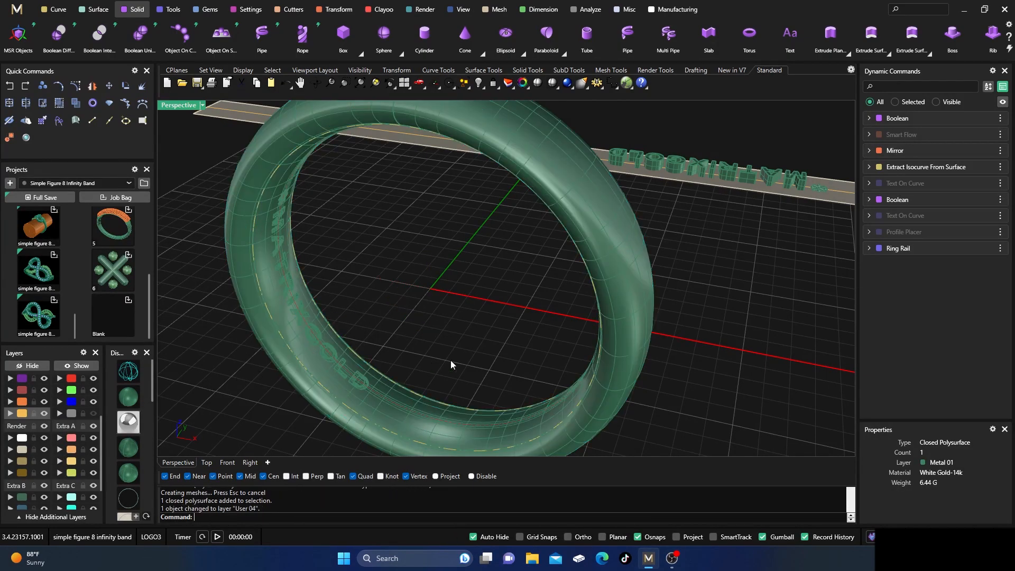
Step: Move the three yellow-orange guide curves to the User 04 layer and hide the dark red curve layer
scroll(478, 376, down, 5)
scroll(376, 268, up, 6)
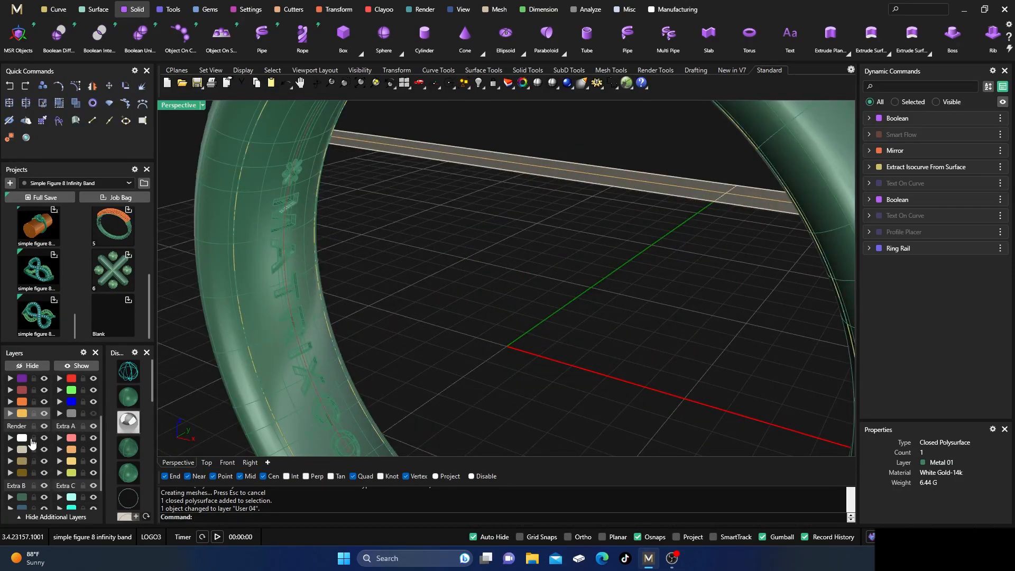
click(20, 415)
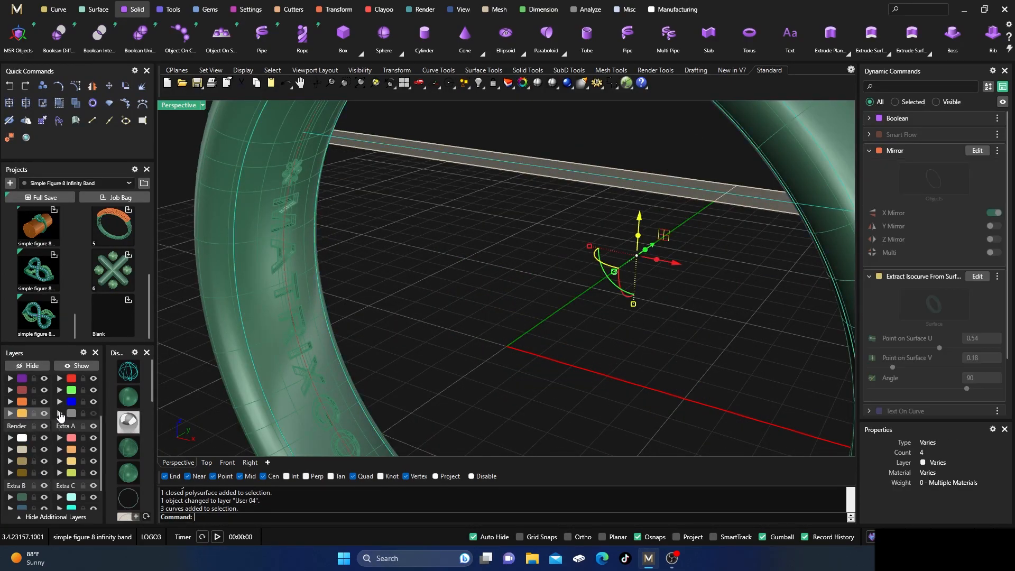
click(60, 414)
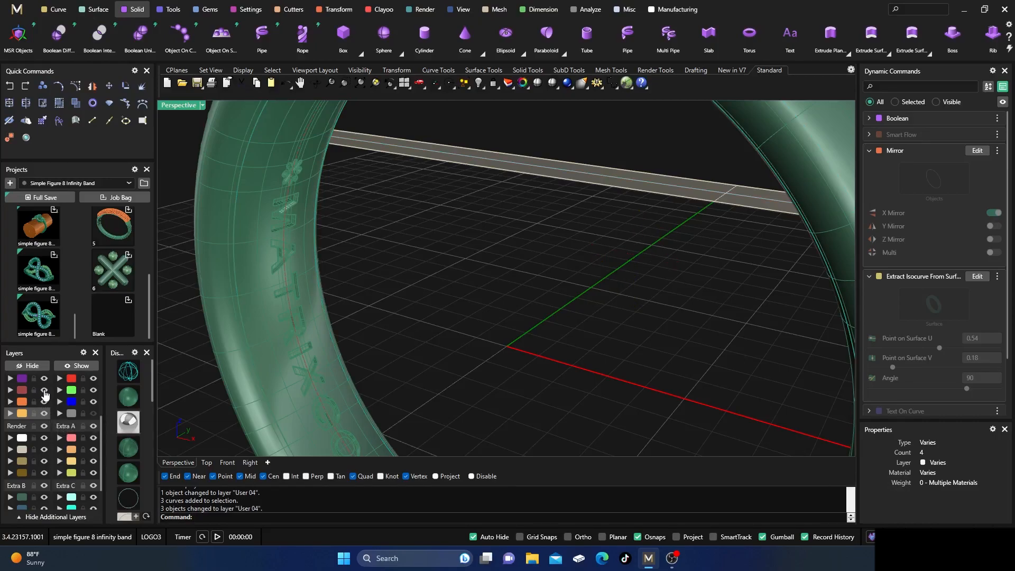
scroll(389, 365, down, 5)
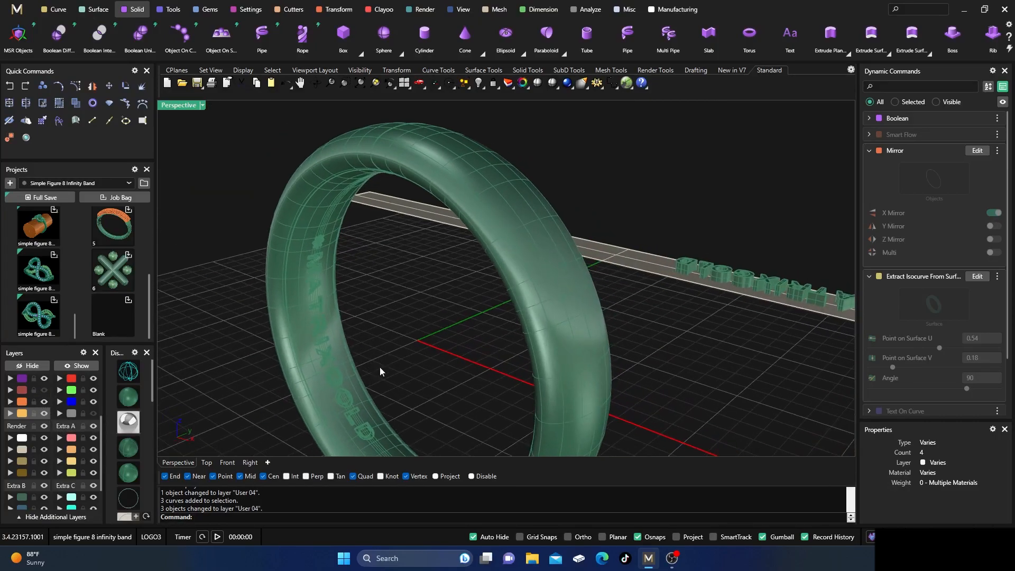
Step: Examine the depth of the engraved letters in the ring wall in wireframe from the side and below
click(128, 372)
right_drag(385, 356, 345, 294)
scroll(297, 359, up, 4)
right_drag(298, 359, 298, 334)
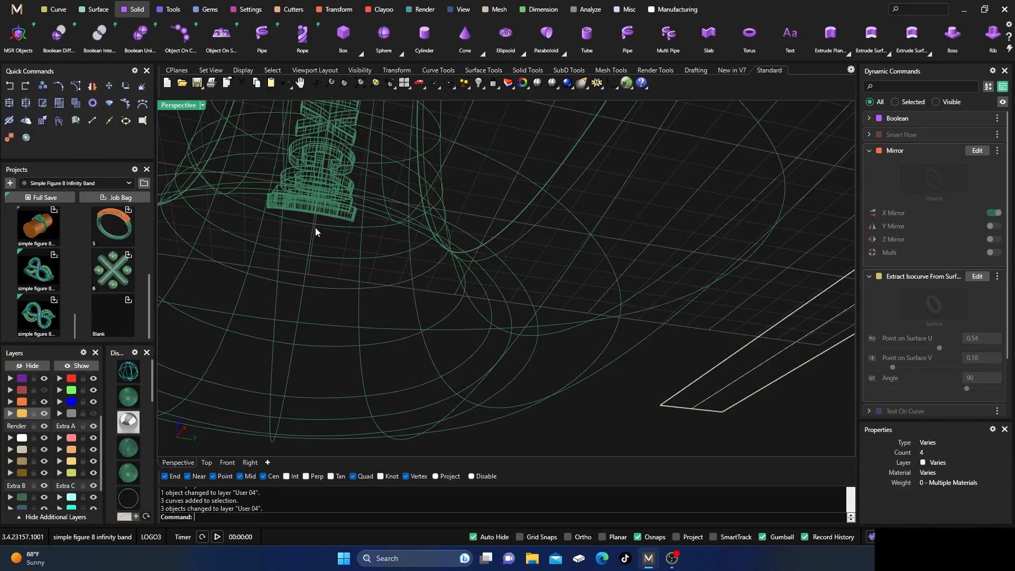
scroll(334, 258, down, 6)
right_drag(334, 259, 472, 321)
scroll(505, 273, up, 5)
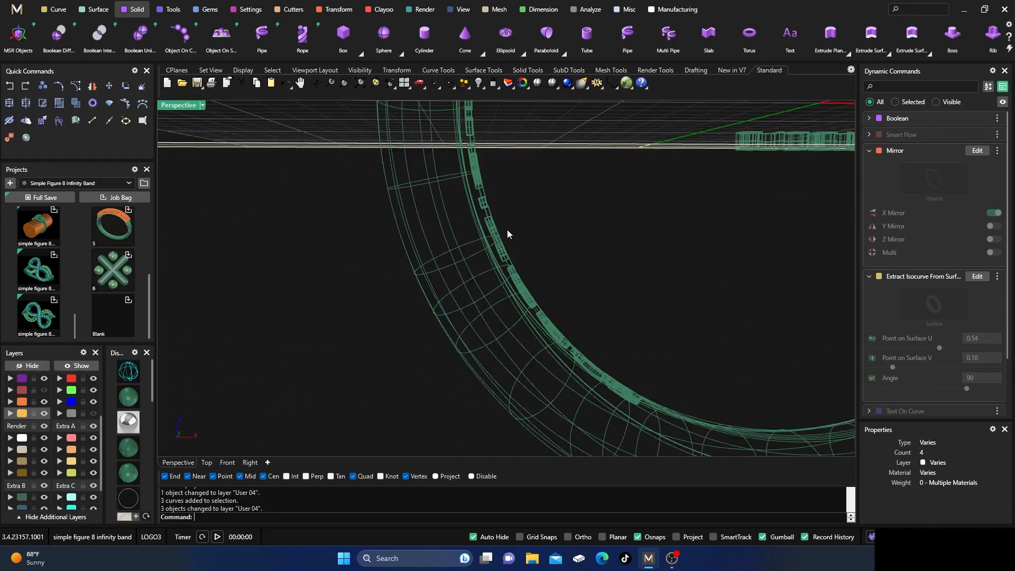
scroll(435, 353, down, 5)
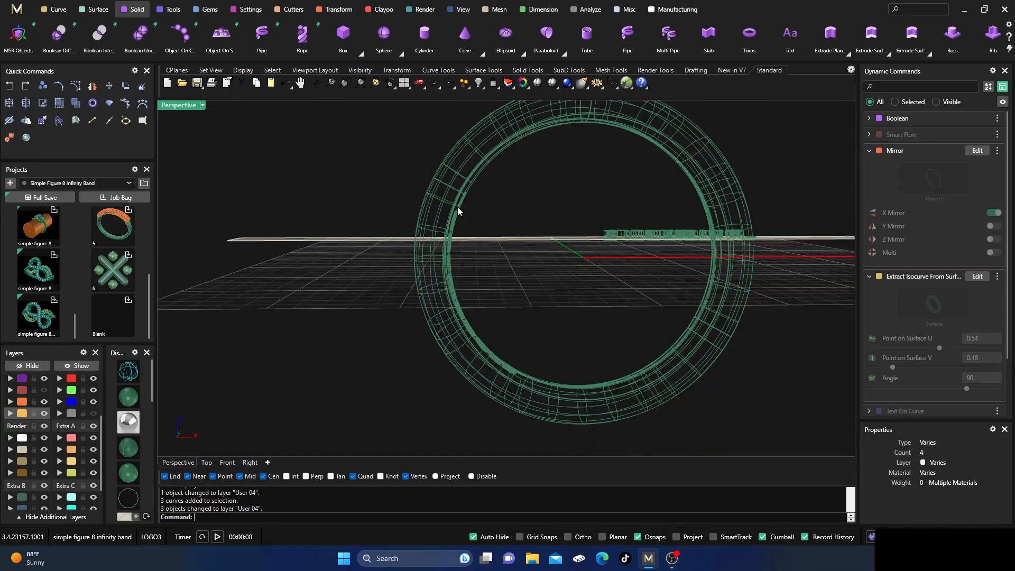
scroll(457, 207, up, 6)
scroll(332, 253, down, 6)
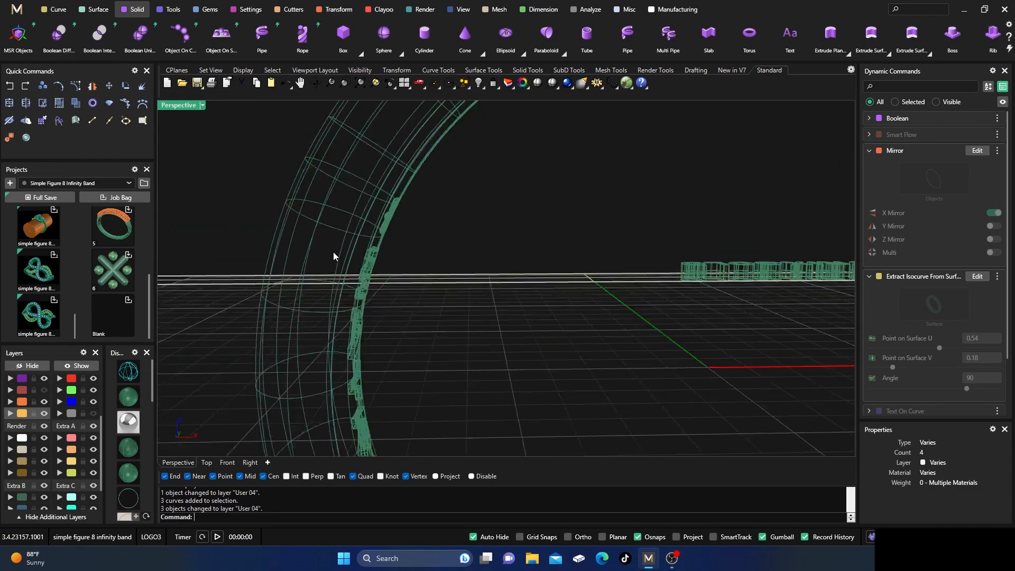
click(135, 395)
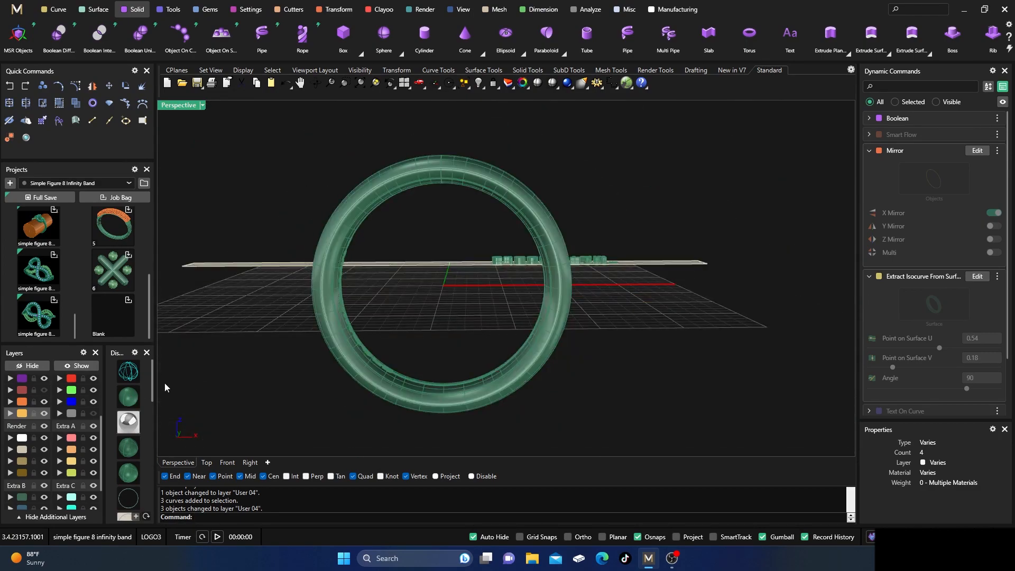
Step: Move the flat strip and the source logo on it to the hidden User 04 layer
right_drag(699, 311, 593, 369)
drag(593, 369, 503, 199)
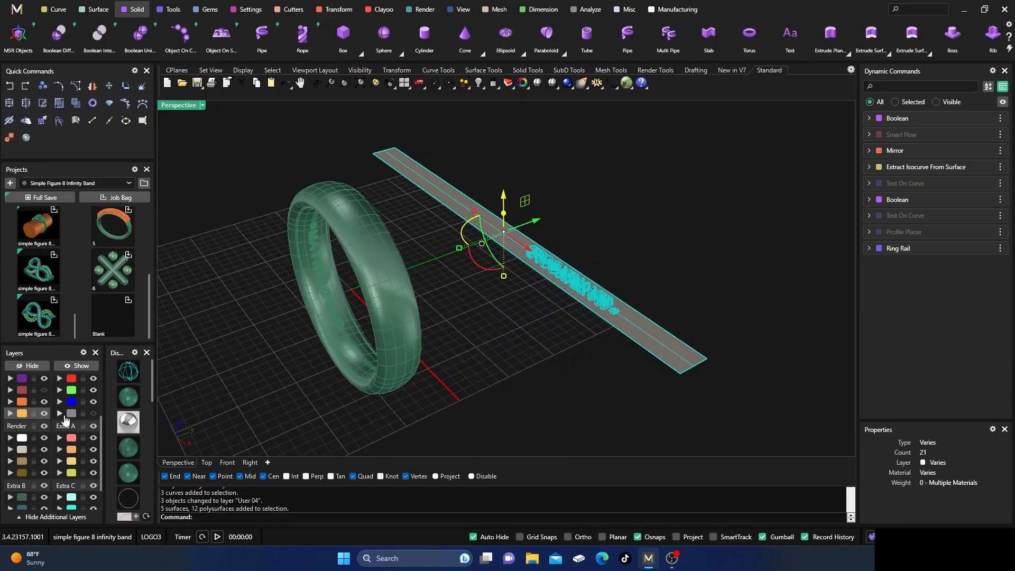
click(60, 413)
Step: Explode the engraved ring polysurface into separate surfaces
scroll(313, 322, up, 6)
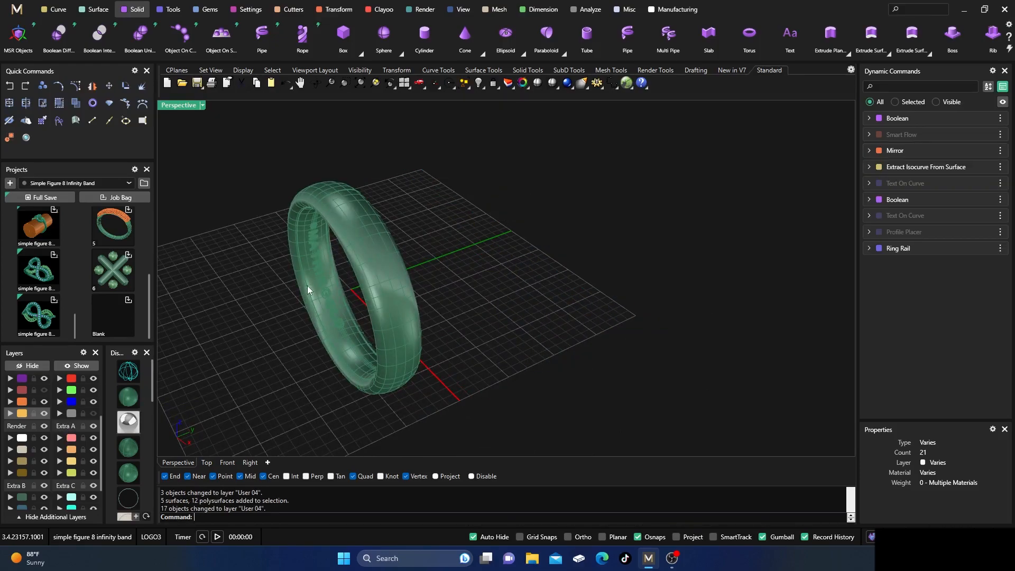
mouse_move(343, 315)
right_down()
mouse_move(356, 301)
mouse_move(363, 311)
right_up()
right_drag(409, 249, 363, 306)
scroll(347, 295, up, 3)
click(321, 277)
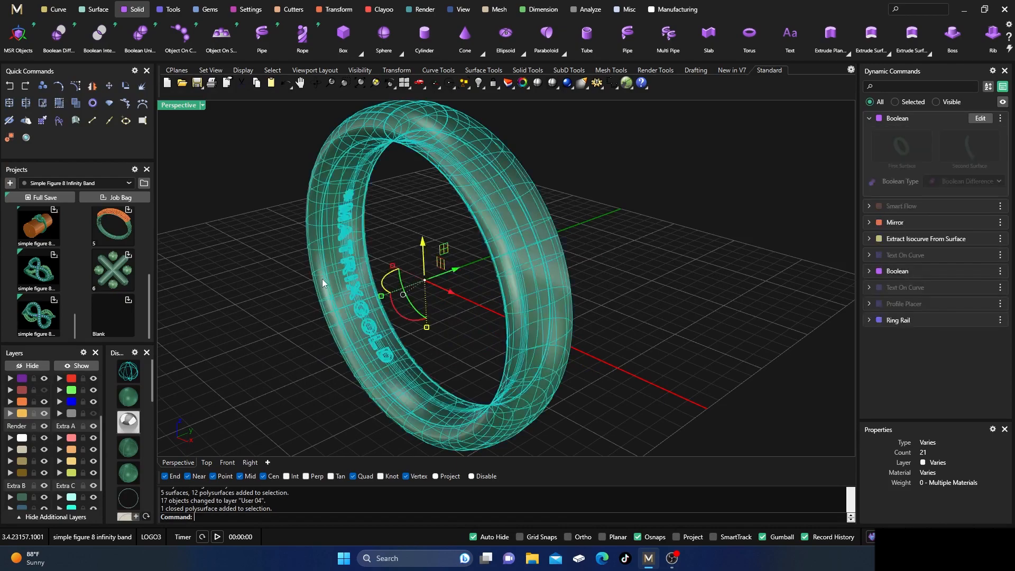
click(16, 117)
Step: Move all the engraved MATRIXGOLD logo surfaces inside the band to the Metal 04 layer
drag(250, 406, 404, 166)
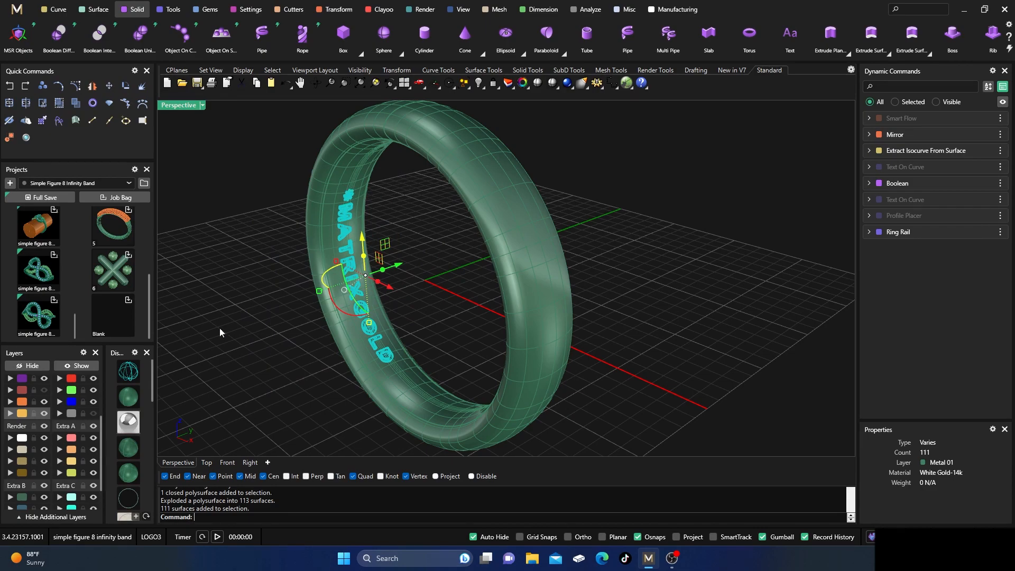
scroll(17, 420, up, 3)
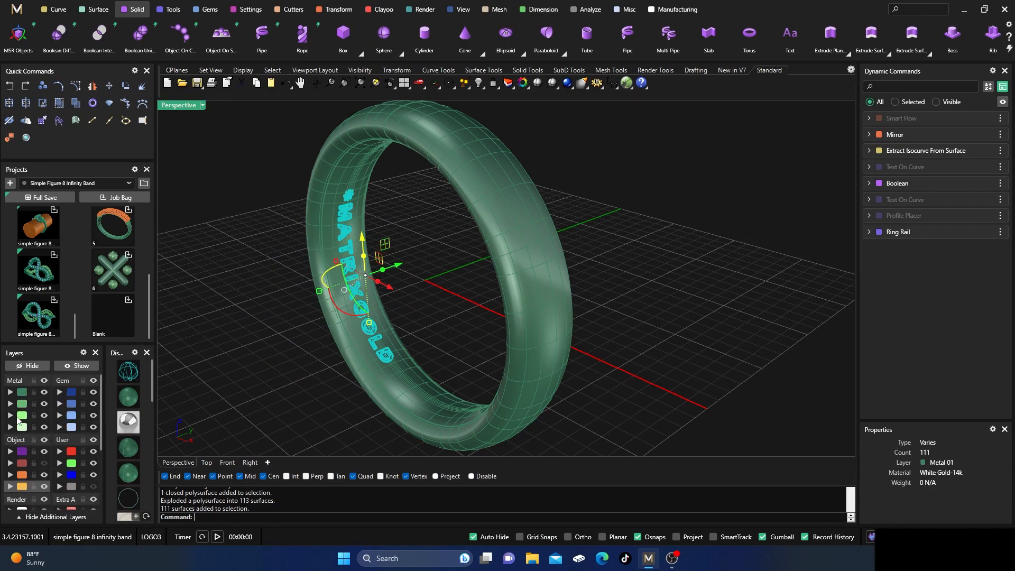
click(18, 428)
click(205, 349)
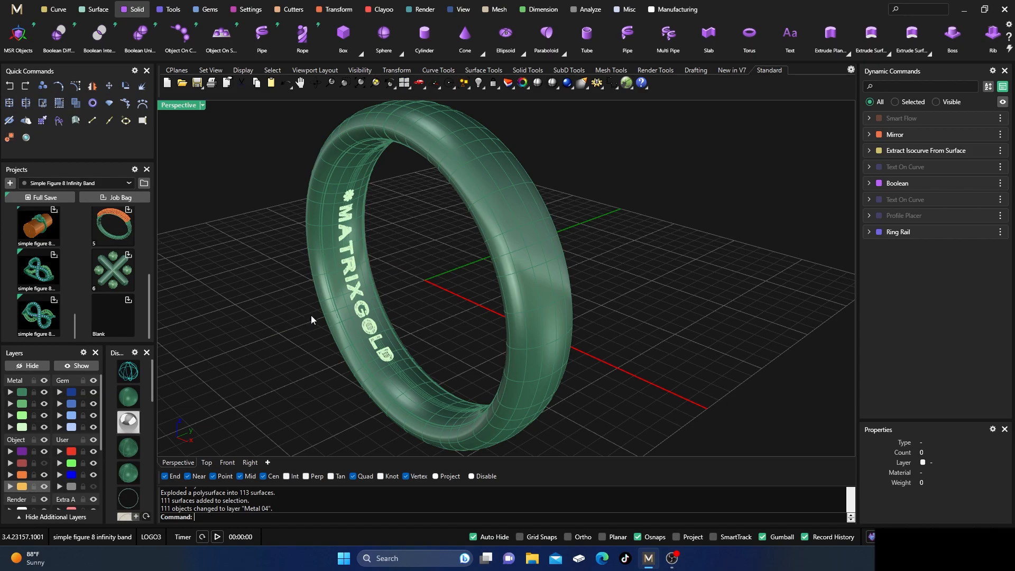
Step: Return the inner island surfaces of the letters D and O to the Metal 01 layer
scroll(353, 296, up, 3)
scroll(356, 301, up, 3)
scroll(375, 327, down, 2)
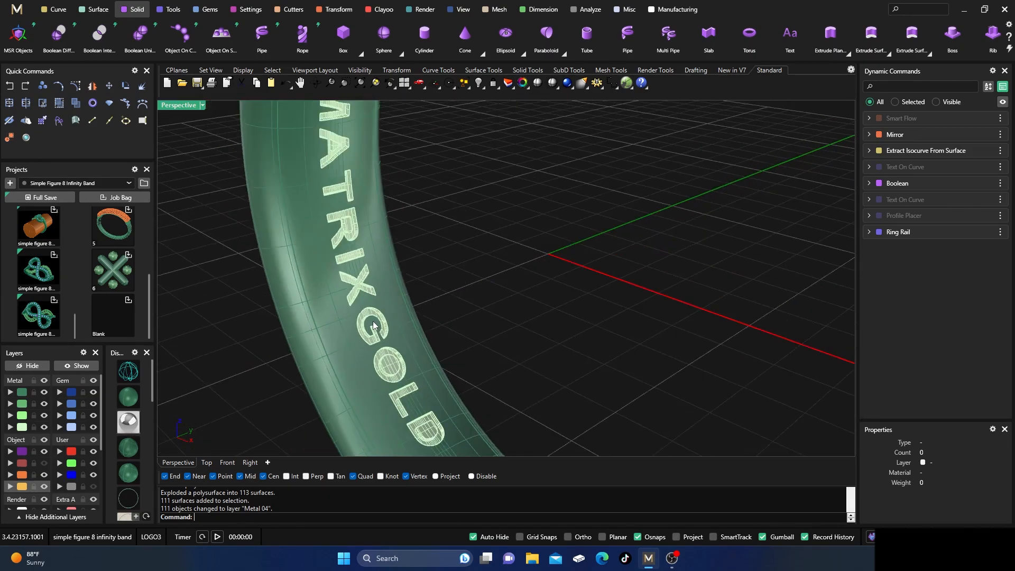
scroll(435, 438, up, 2)
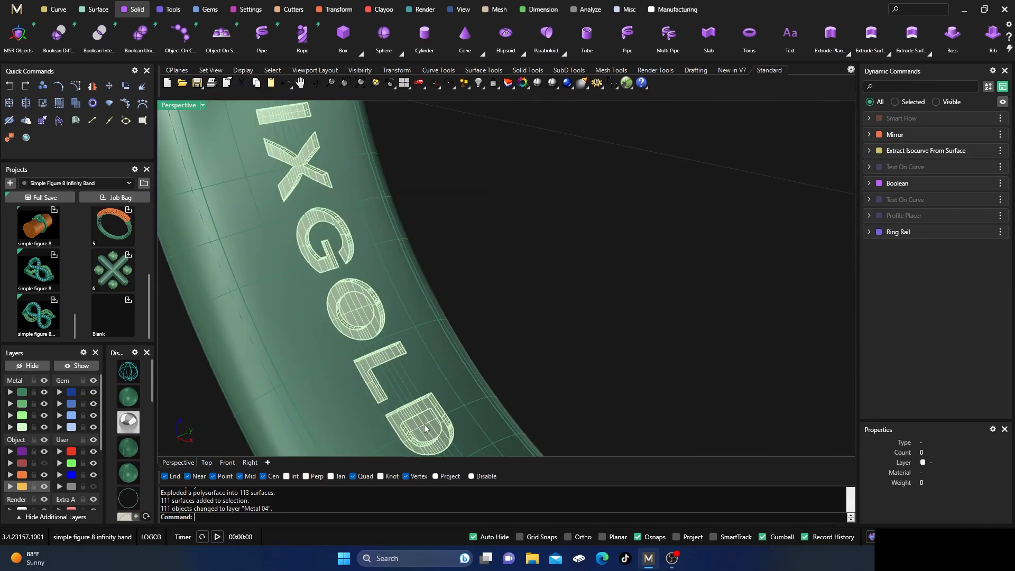
click(424, 428)
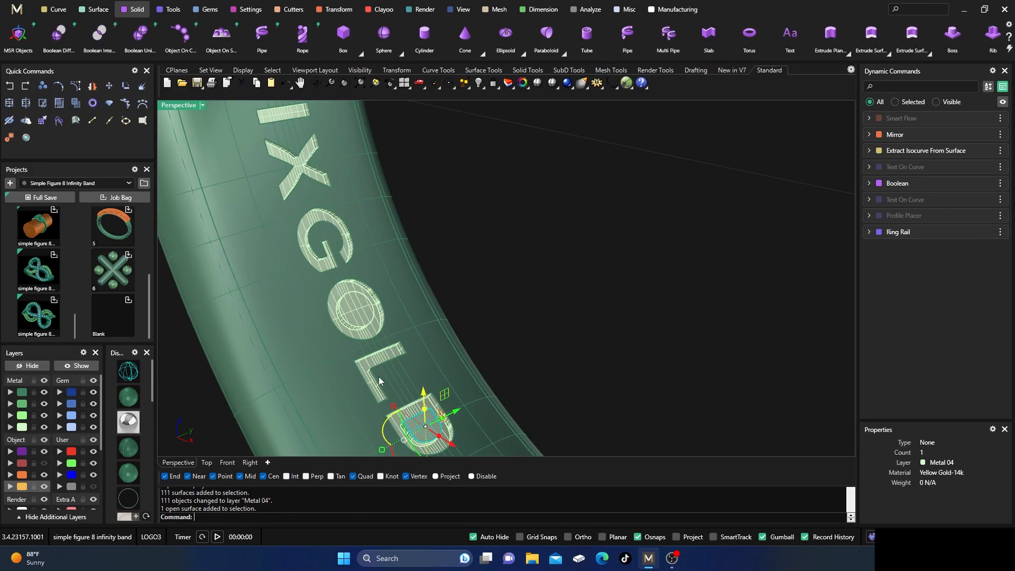
shift+click(358, 316)
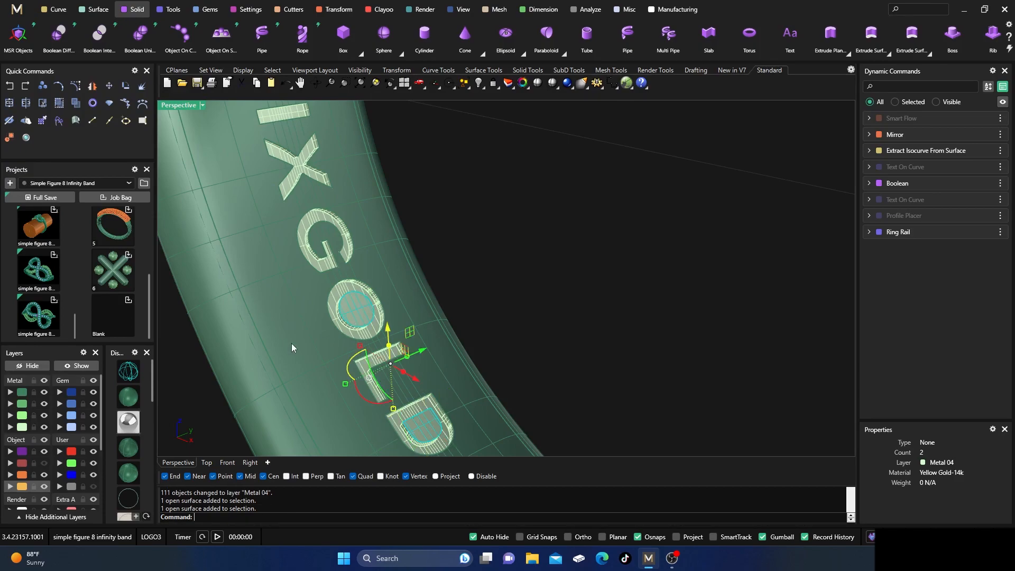
click(10, 391)
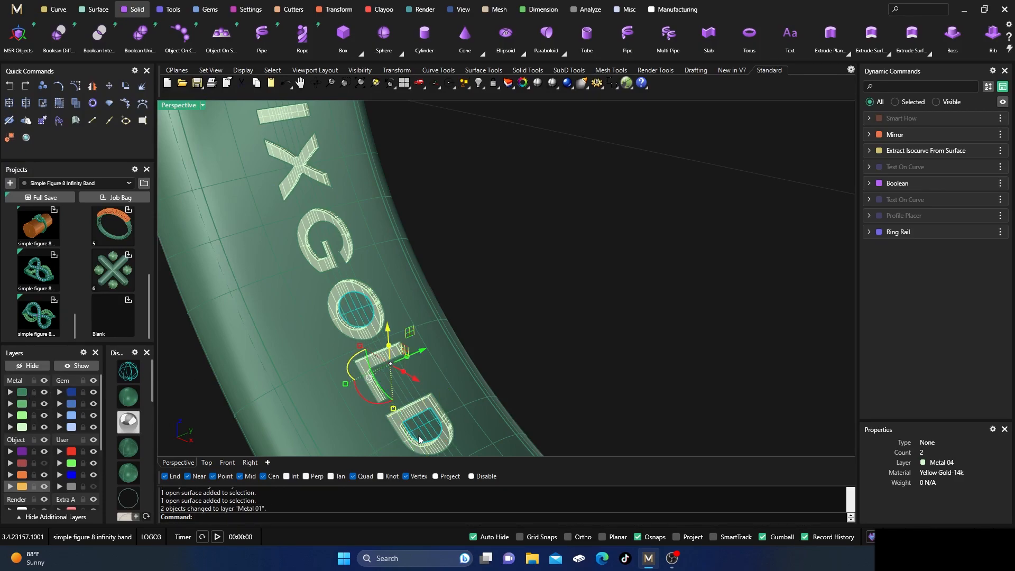
Step: Return the inner island surface of the letter R to the Metal 01 layer
scroll(540, 388, down, 3)
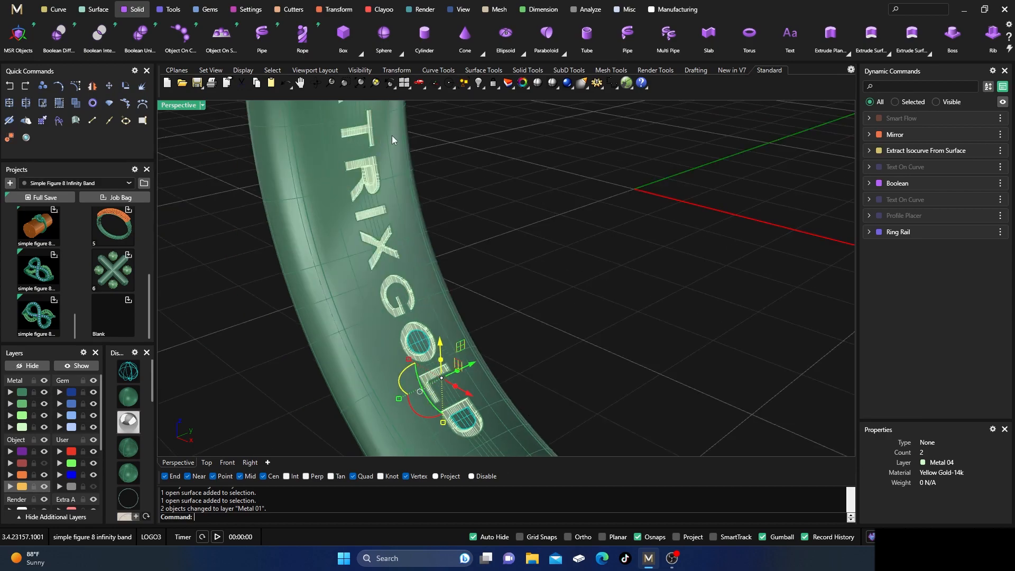
scroll(380, 142, up, 3)
click(347, 214)
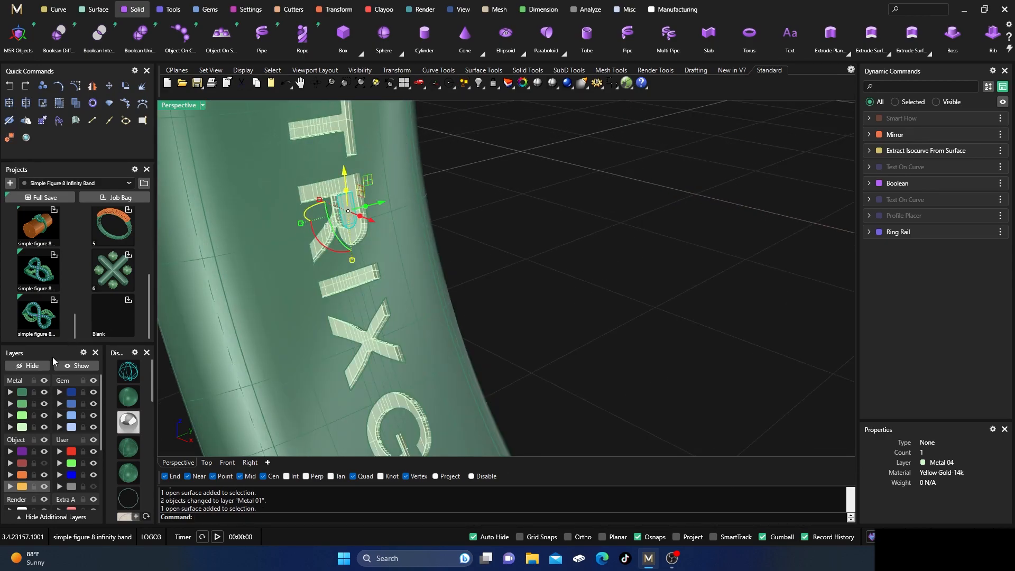
click(9, 396)
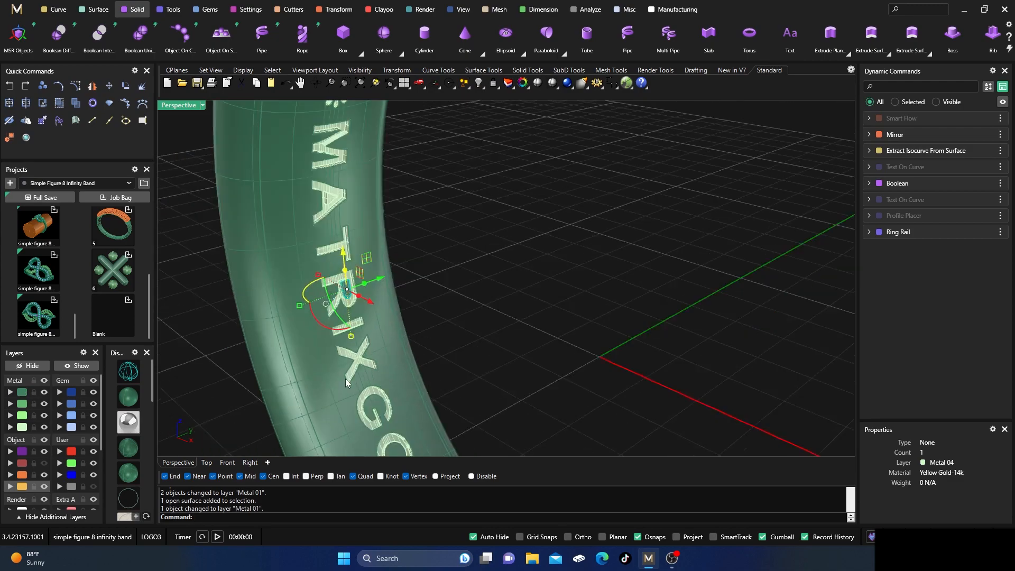
Step: Return the triangular inner island surface of the first letter A to the Metal 01 layer
scroll(346, 382, down, 3)
scroll(341, 217, up, 3)
right_click(341, 217)
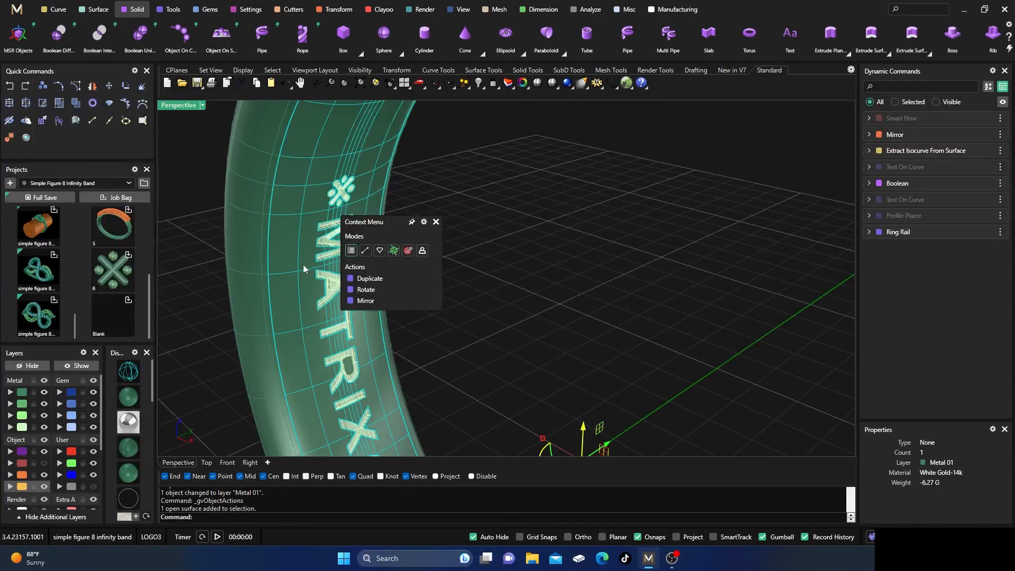
scroll(303, 269, down, 2)
scroll(308, 294, up, 4)
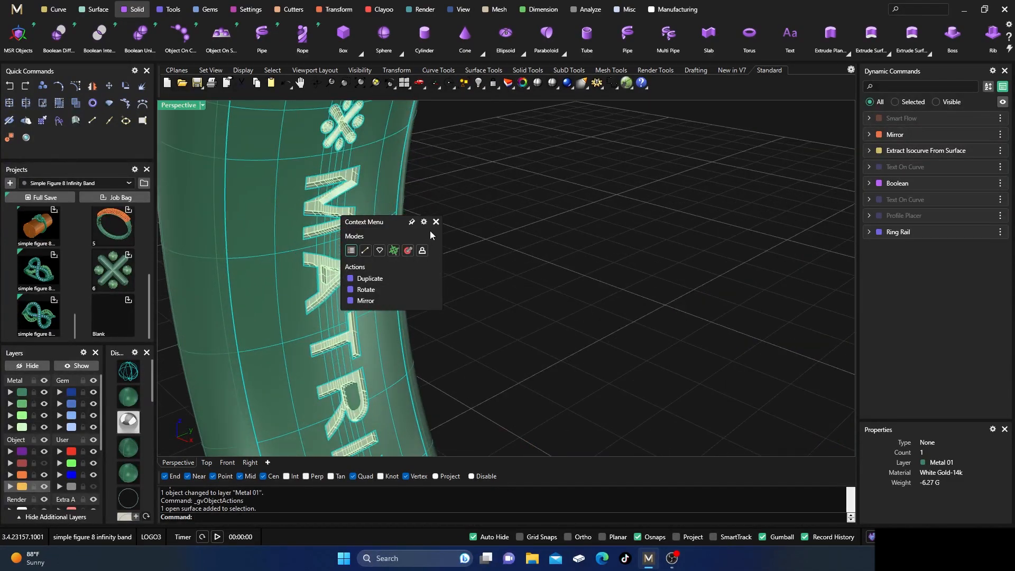
click(436, 221)
click(331, 280)
click(13, 393)
click(449, 269)
Step: Select every surface on the Metal 01 layer and join them
scroll(332, 294, down, 5)
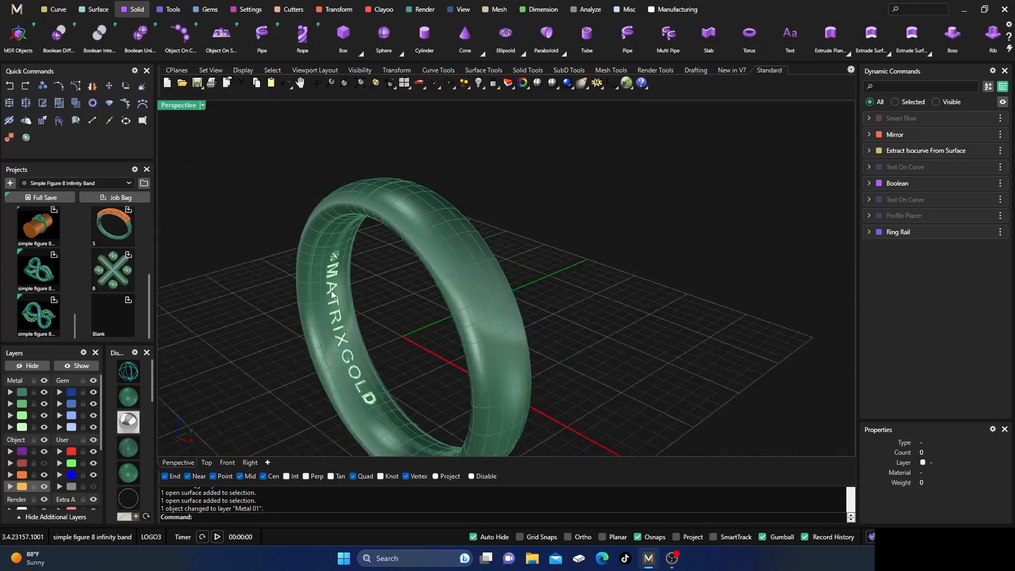
click(20, 395)
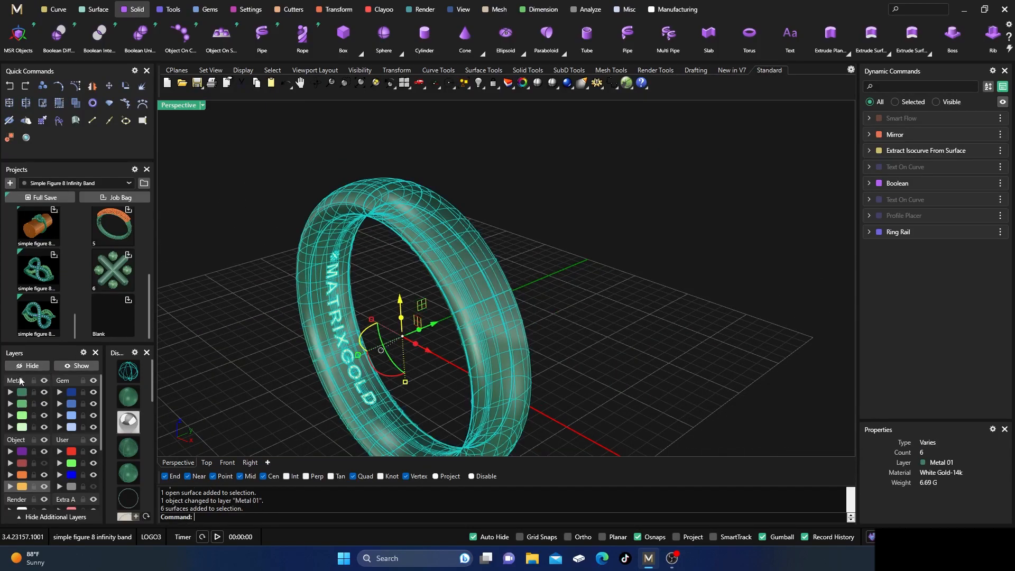
click(9, 103)
scroll(299, 317, up, 8)
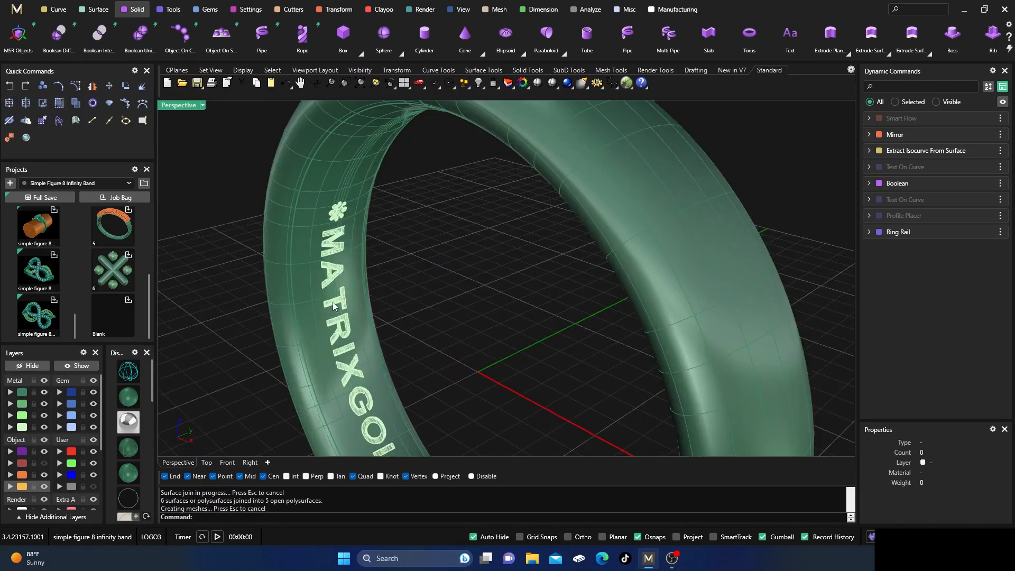
Step: Examine the inner islands of the A and R and the ring body by selecting them individually
click(339, 236)
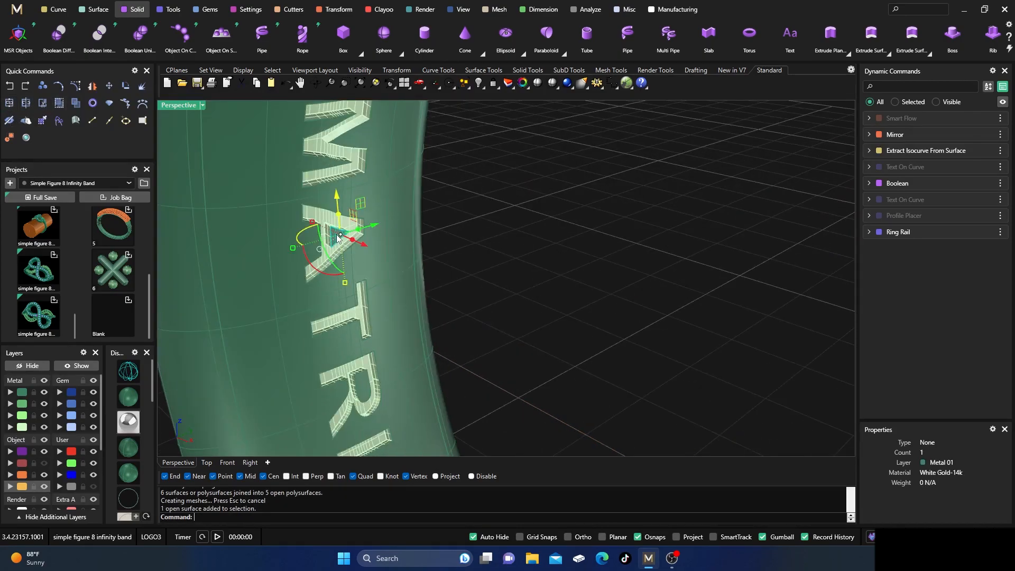
scroll(312, 237, down, 2)
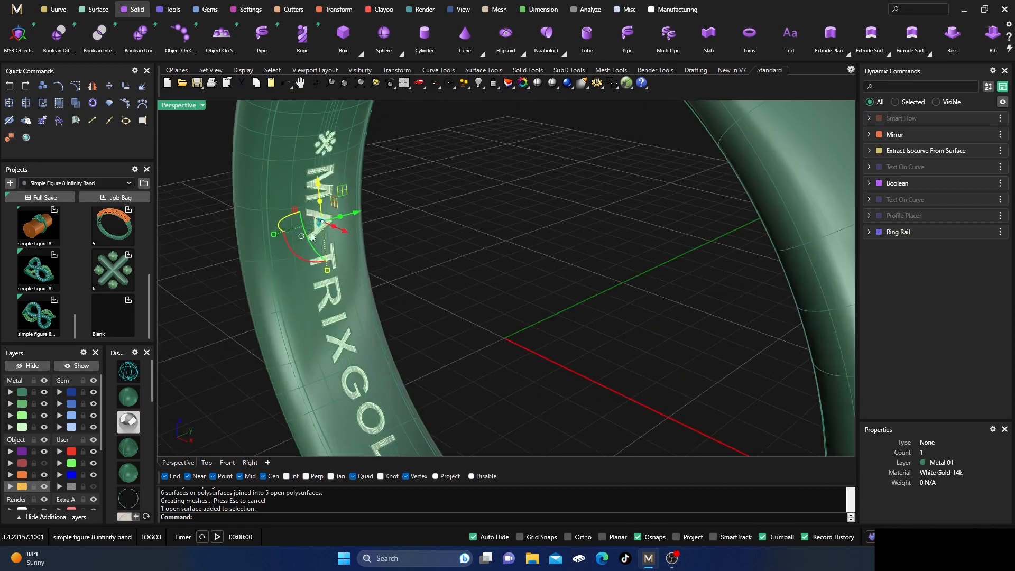
click(334, 294)
click(421, 258)
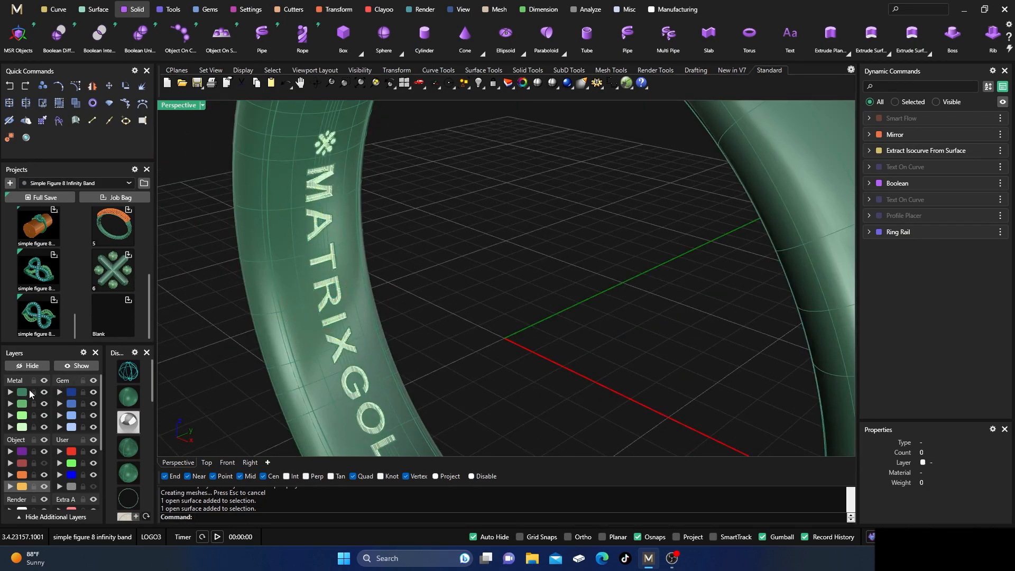
scroll(301, 246, down, 2)
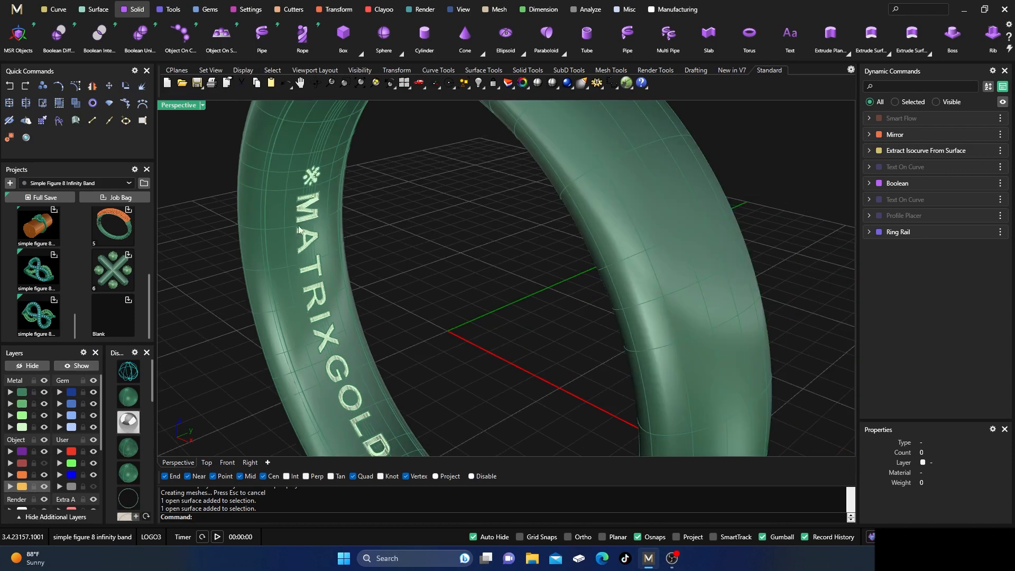
click(256, 263)
click(387, 192)
scroll(362, 199, down, 2)
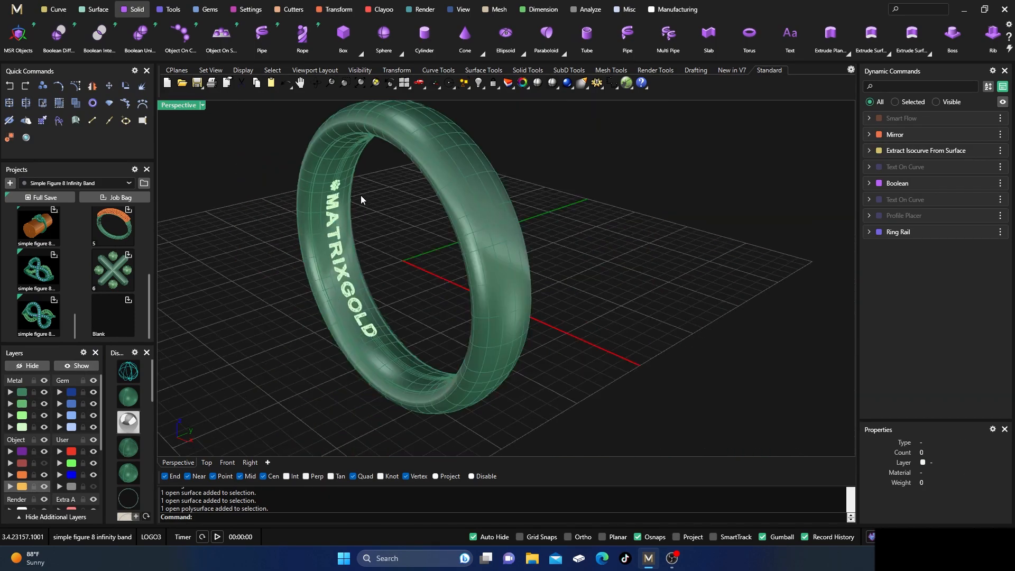
Step: Open Render Studio and apply the Matrix Classic style
click(26, 138)
scroll(523, 324, down, 5)
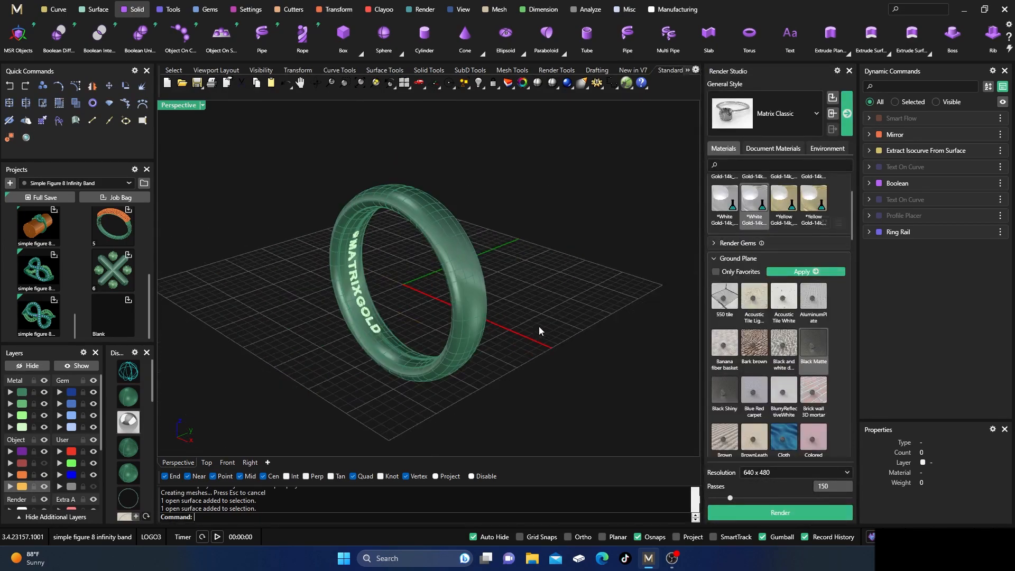
scroll(366, 311, up, 5)
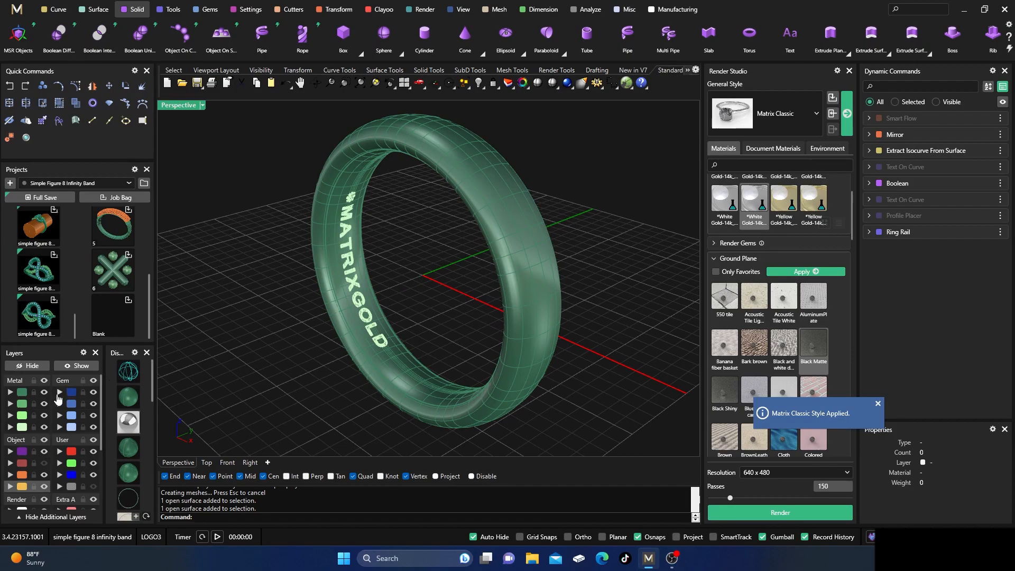
Step: Apply the *White Gold-14k_Polish material to all the Metal 01 ring surfaces
click(21, 391)
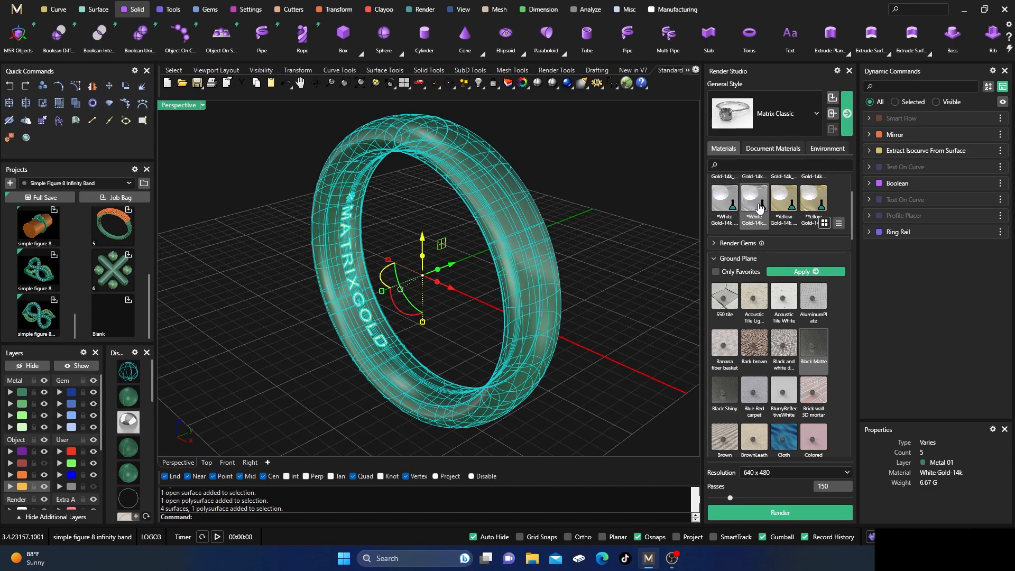
scroll(763, 230, up, 2)
click(815, 202)
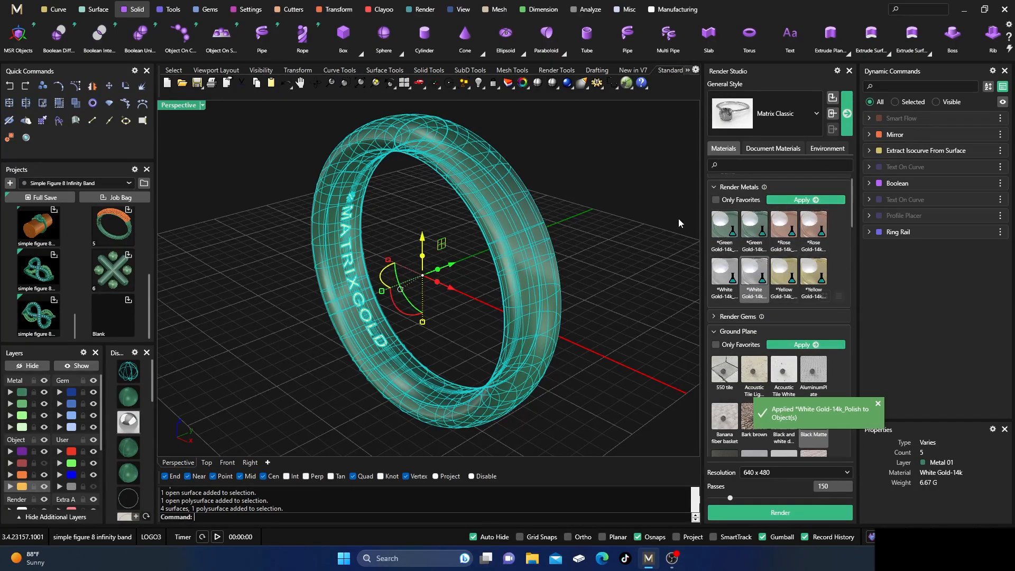
click(602, 187)
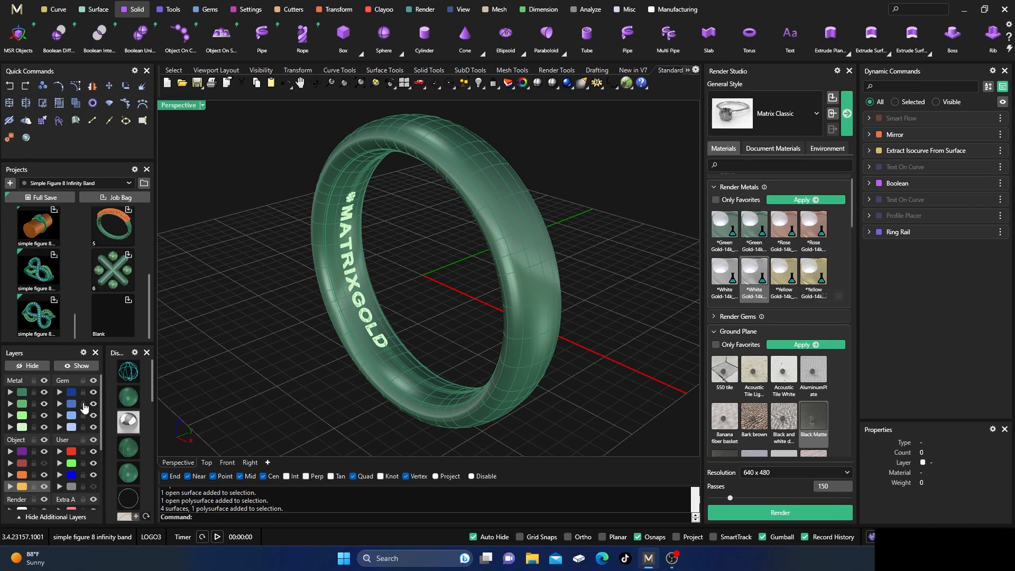
Step: Apply the Black Matte ground plane material to all the Metal 04 logo surfaces
click(23, 427)
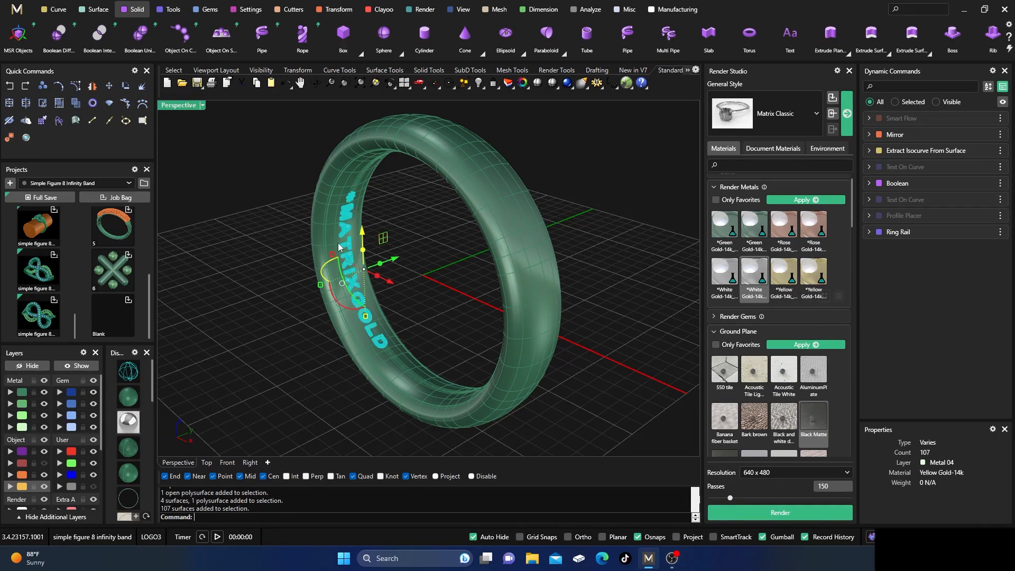
scroll(748, 338, down, 1)
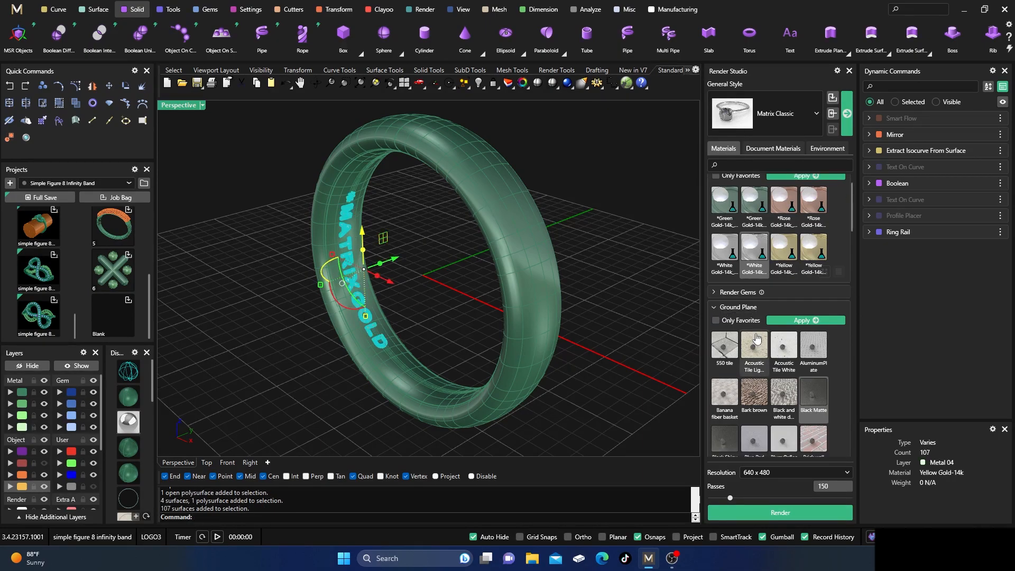
click(804, 320)
key(Escape)
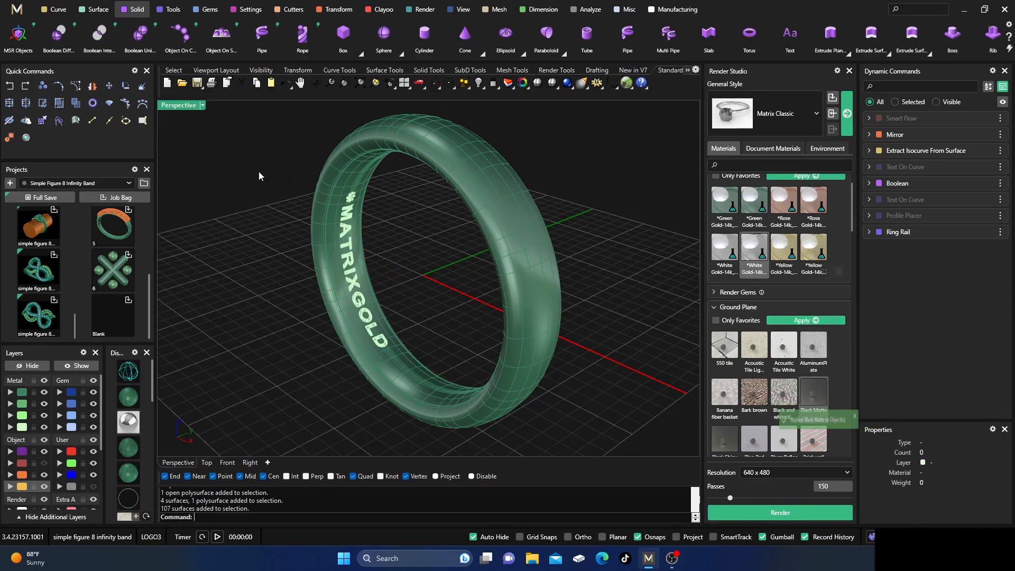
Step: Switch the perspective viewport to Raytraced display and open its post effects settings while viewing the engraved ring
click(203, 106)
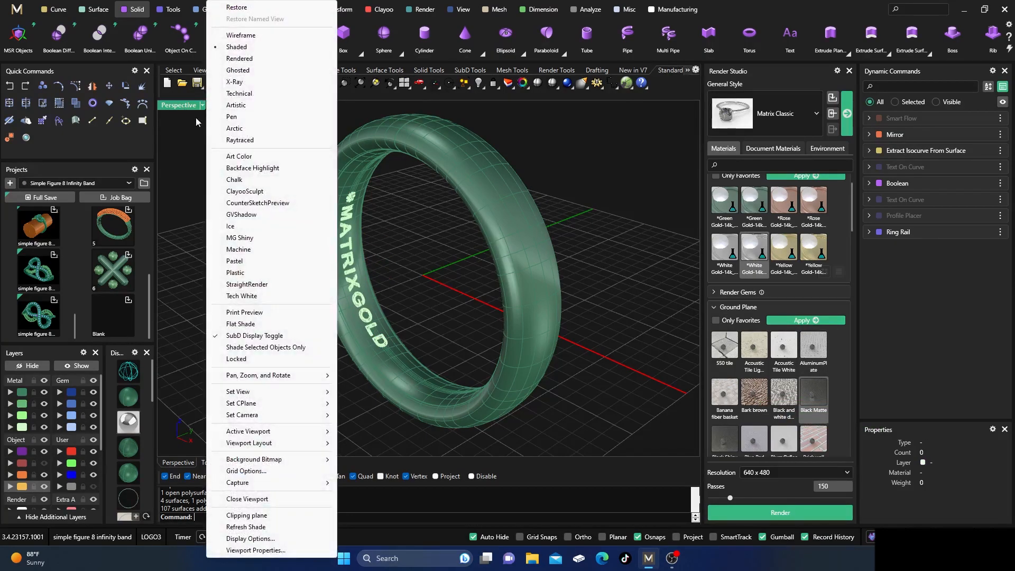
click(239, 140)
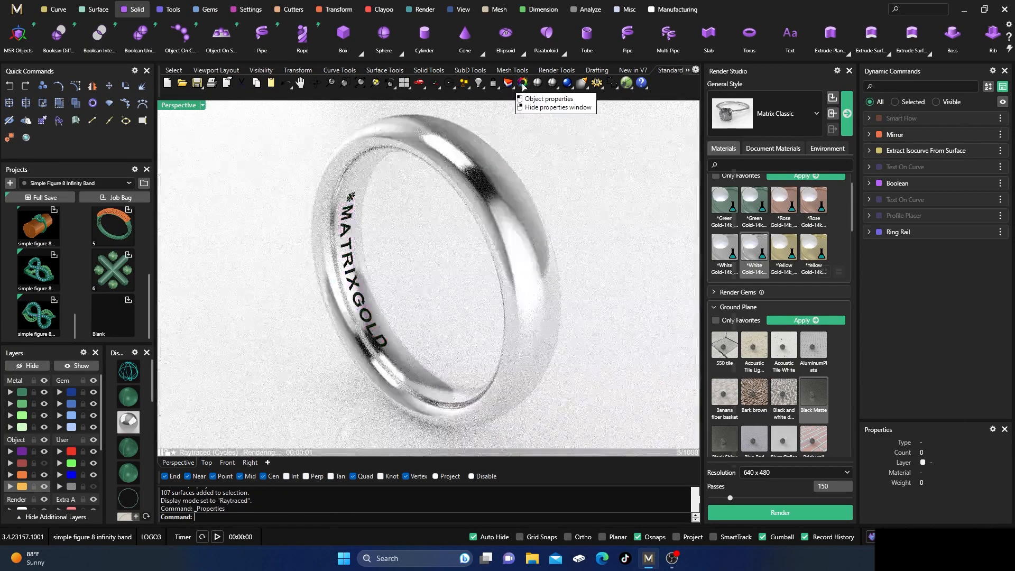
click(522, 85)
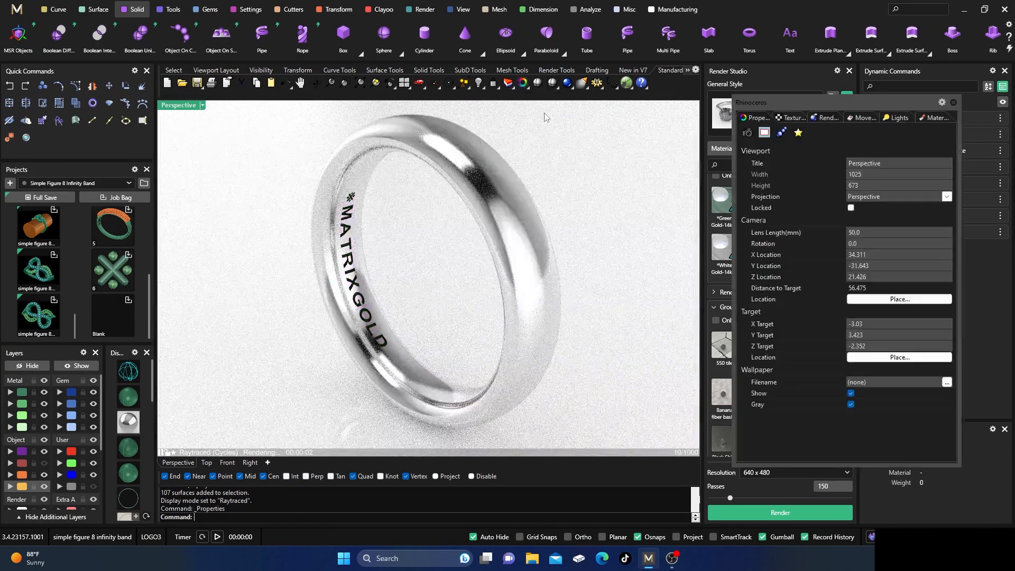
click(798, 132)
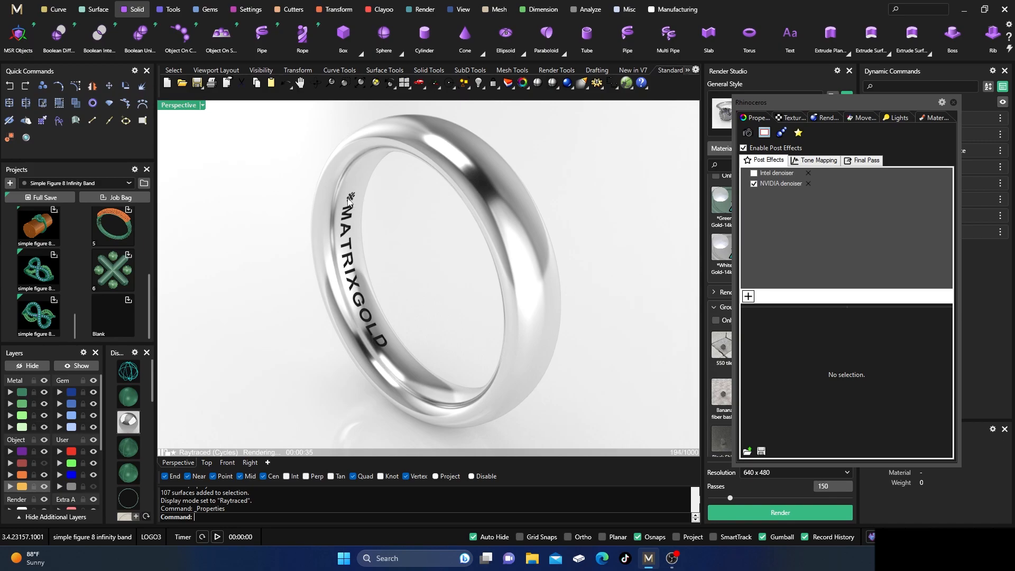
scroll(349, 198, up, 3)
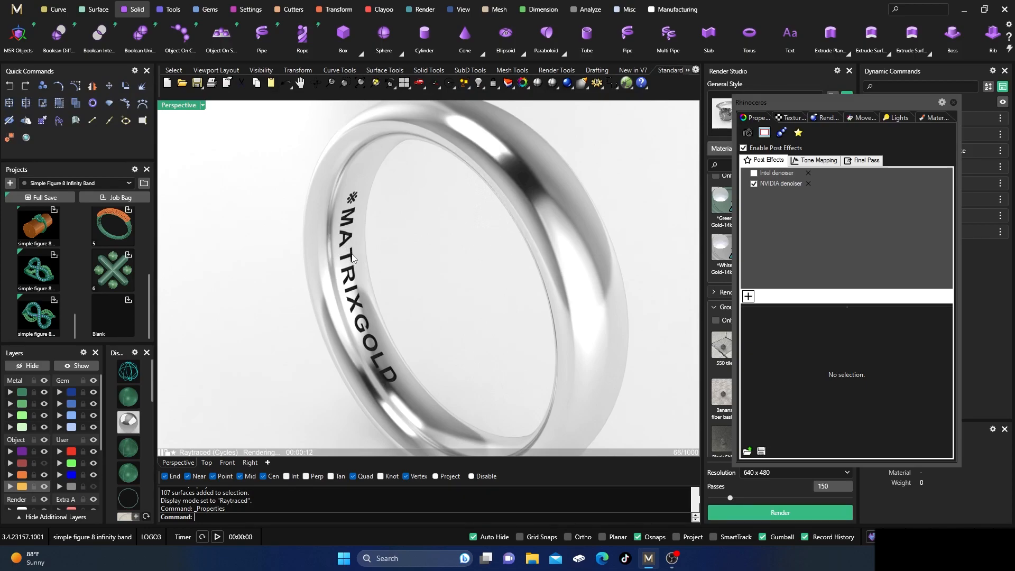
right_drag(352, 258, 358, 259)
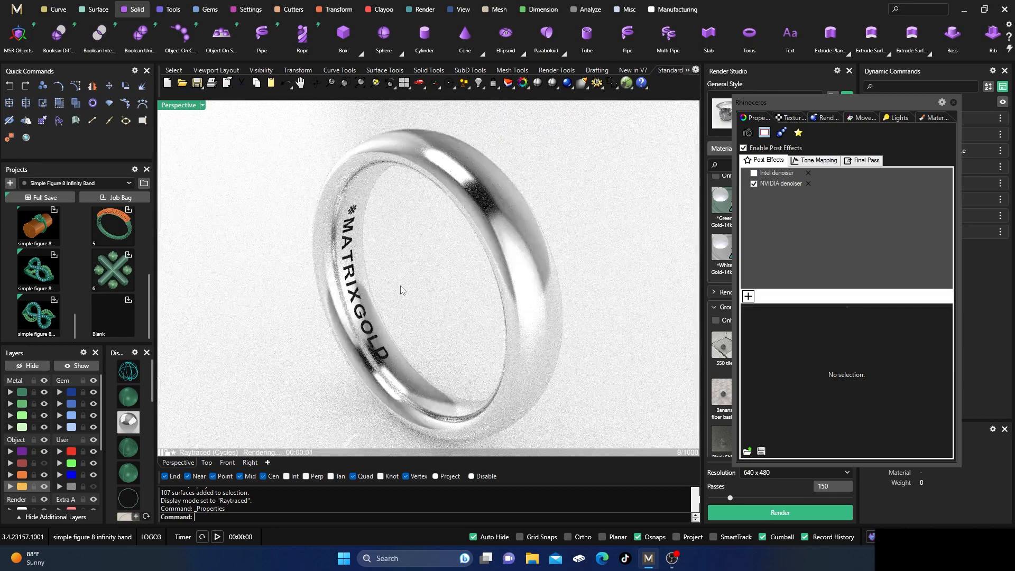